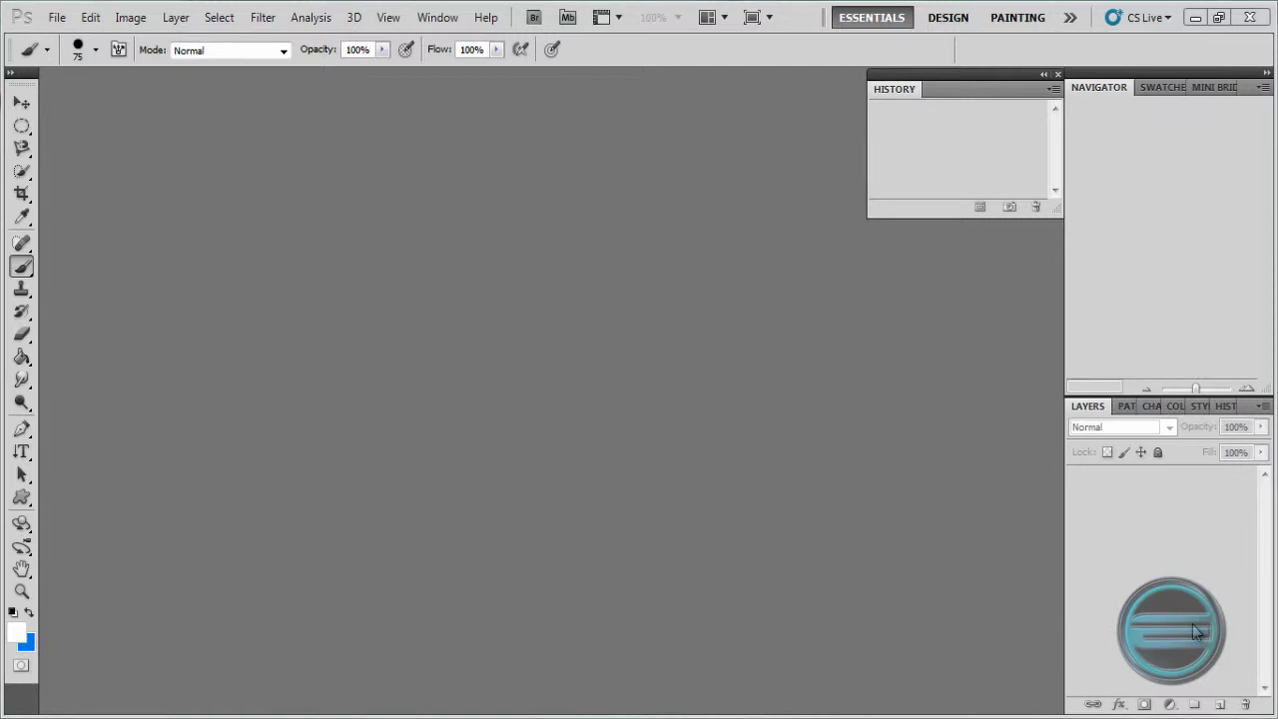
Choose the Spot Healing Brush and open the photo BC_pimple-girl_B (1).jpg
left_click(19, 246)
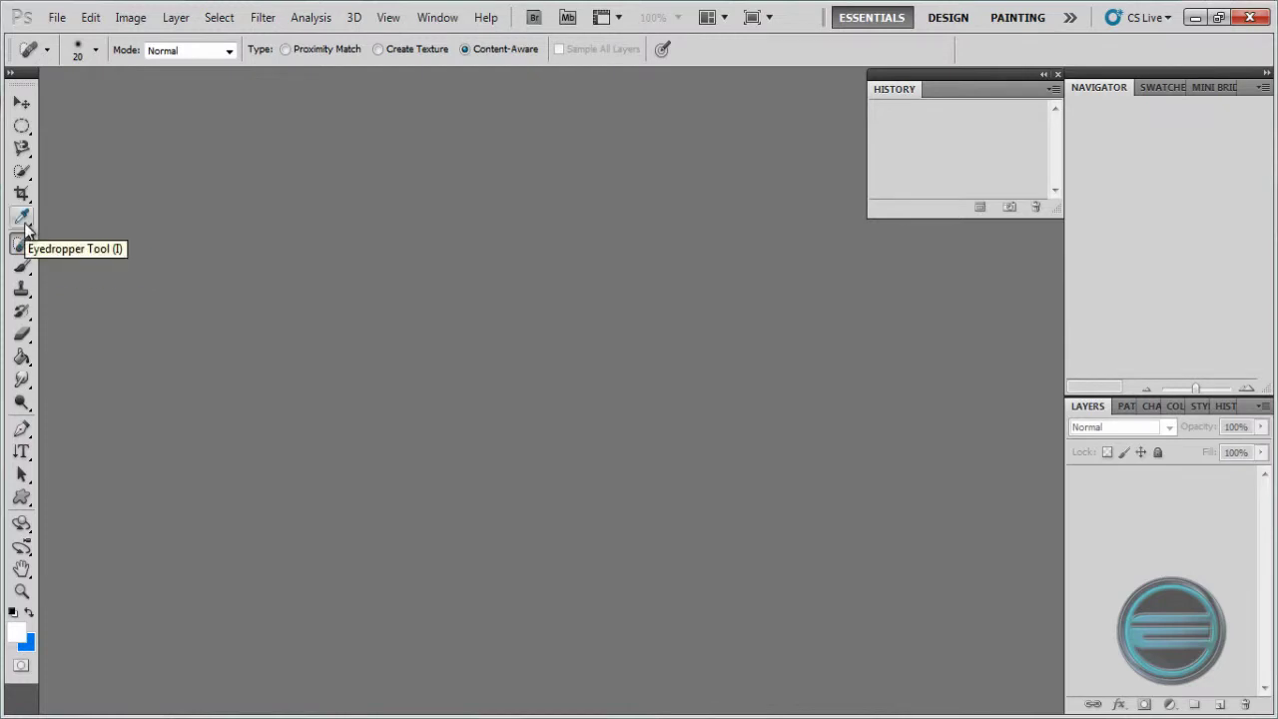
left_click(57, 17)
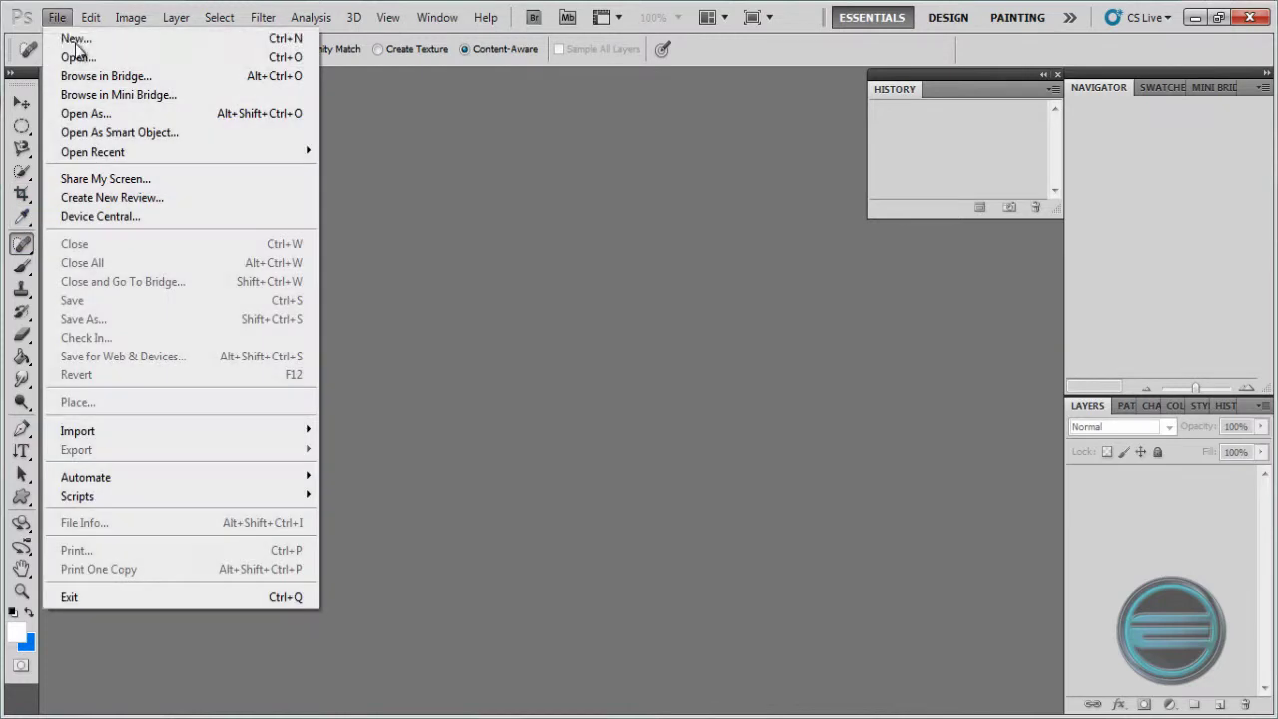
left_click(75, 51)
double_click(724, 151)
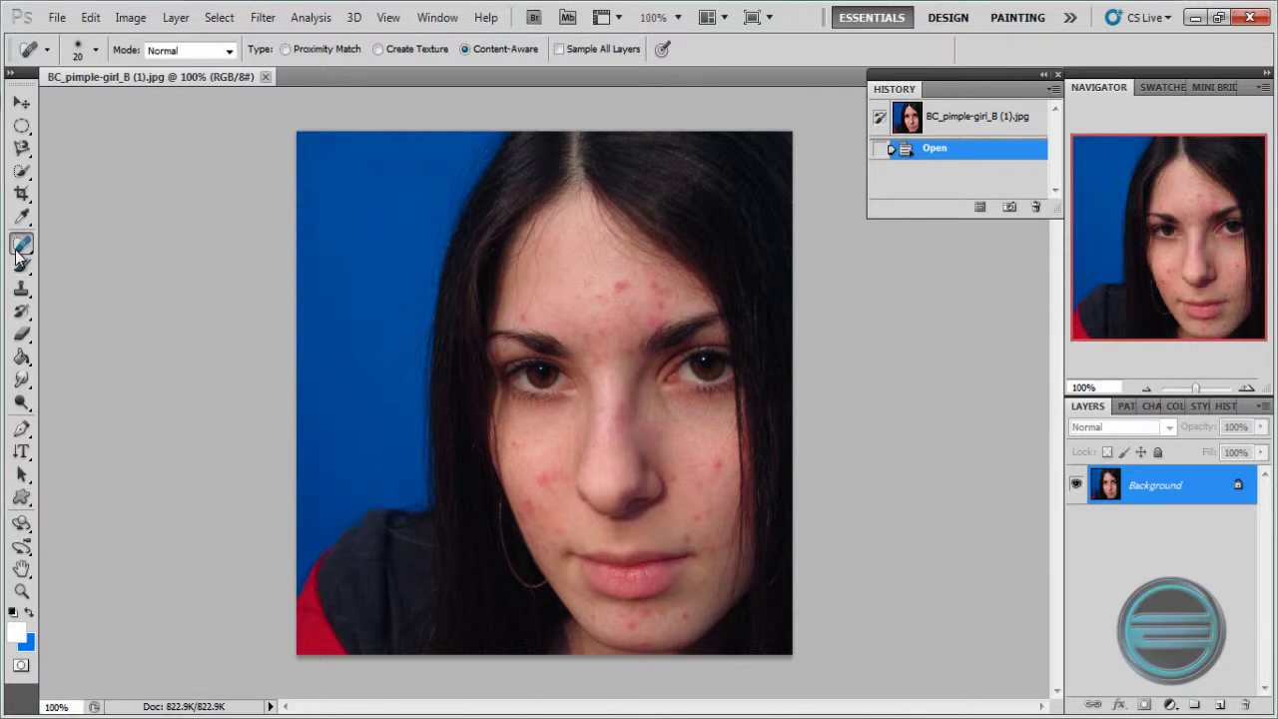
Set the Spot Healing Brush size to 31 px and heal blemishes on the forehead, between the eyebrows and on the subject's left cheek
right_click(601, 280)
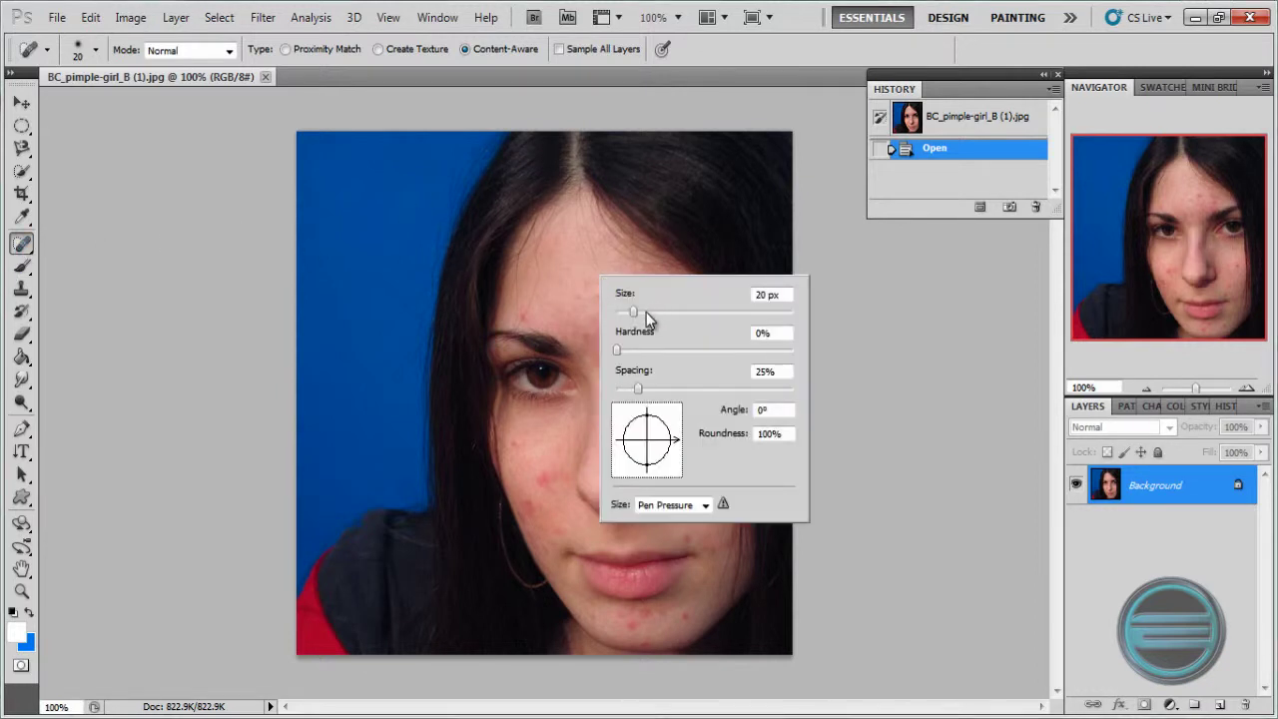
left_click(644, 312)
left_click(585, 285)
left_click(623, 287)
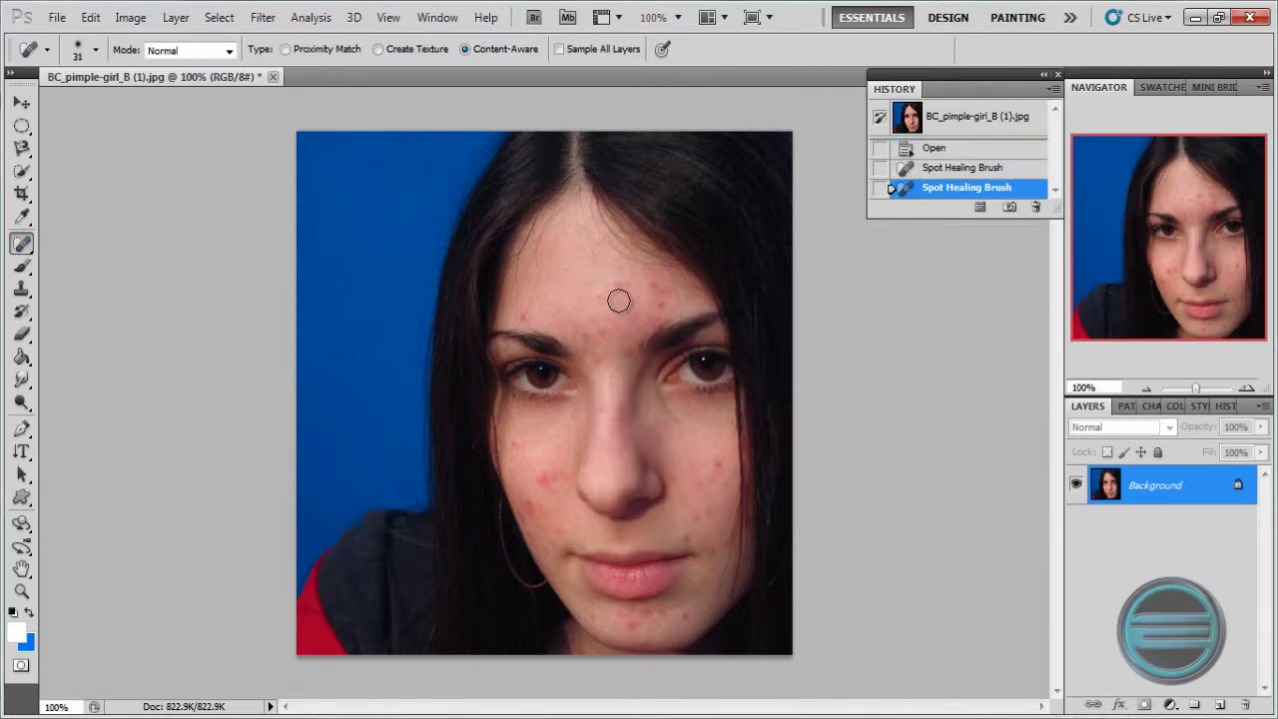
left_click(611, 300)
left_click(657, 287)
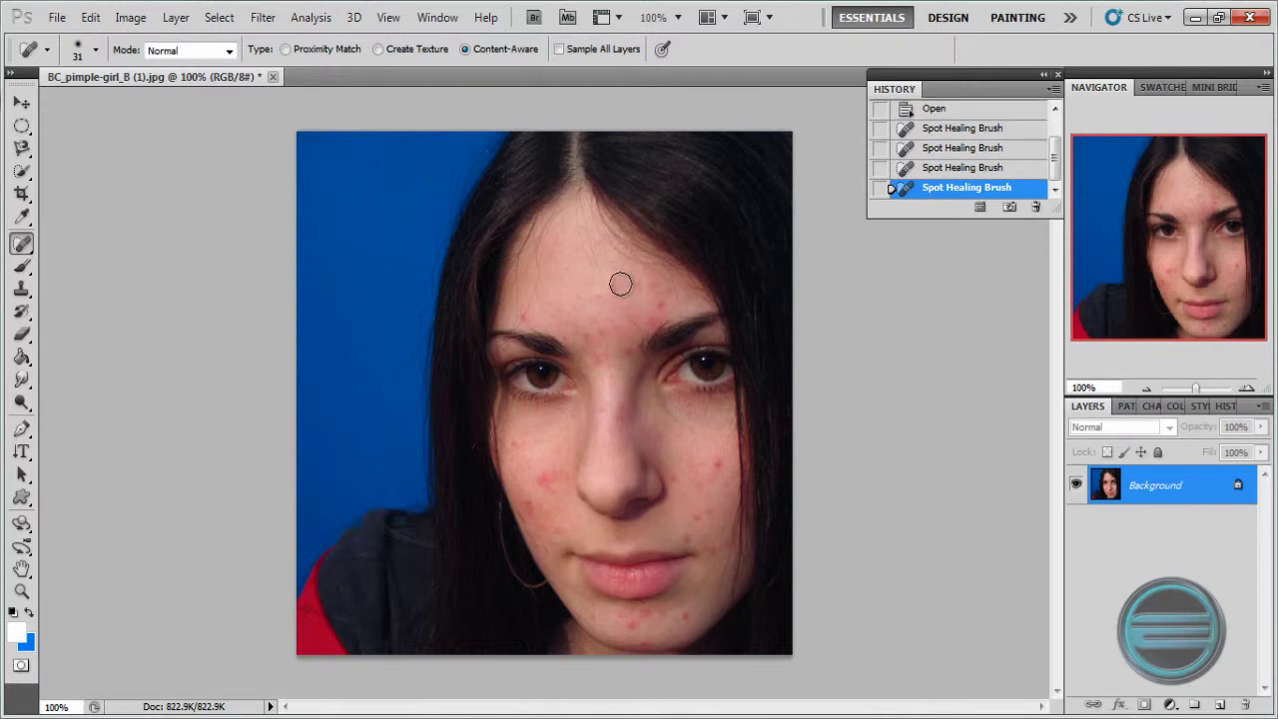
left_click(655, 290)
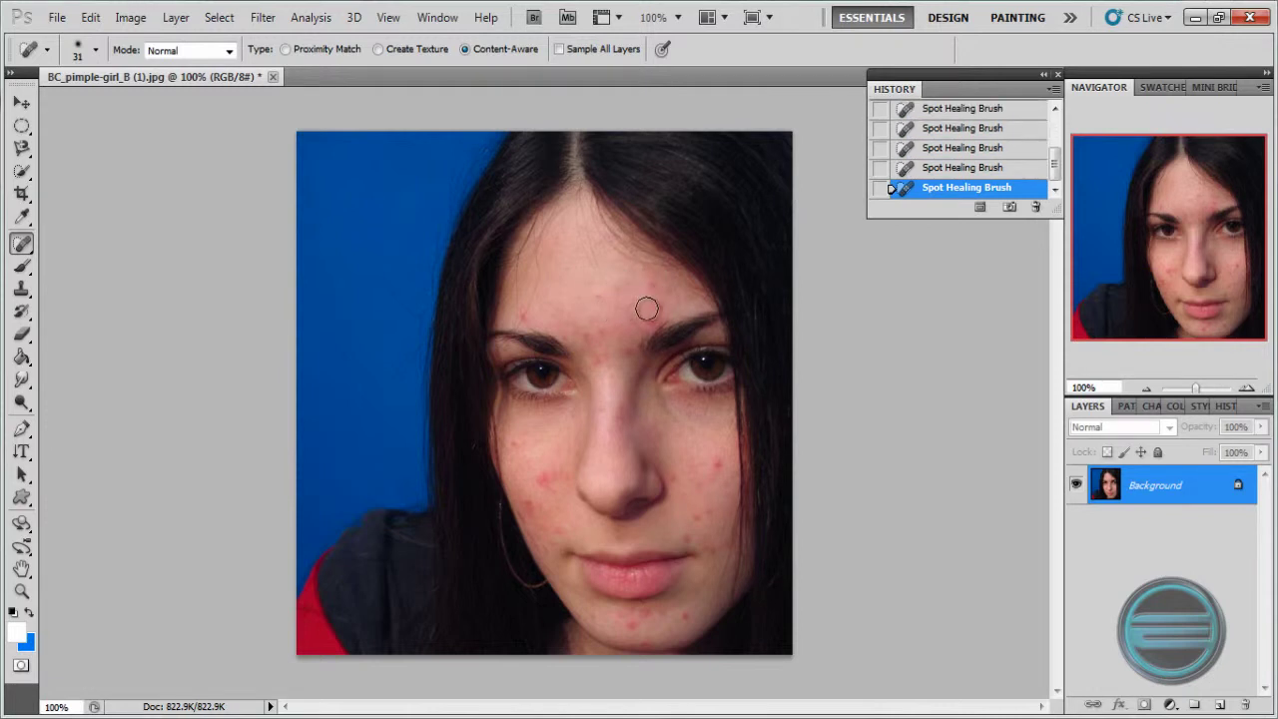
left_click(653, 288)
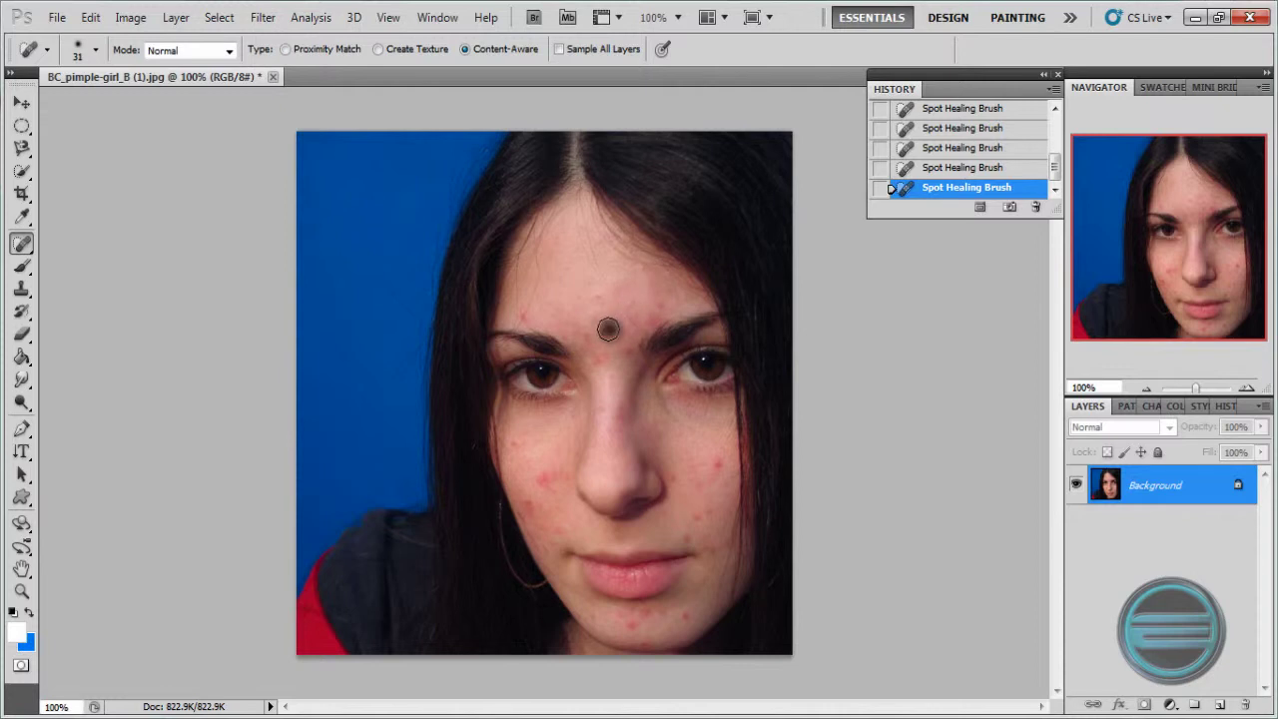
left_click(608, 329)
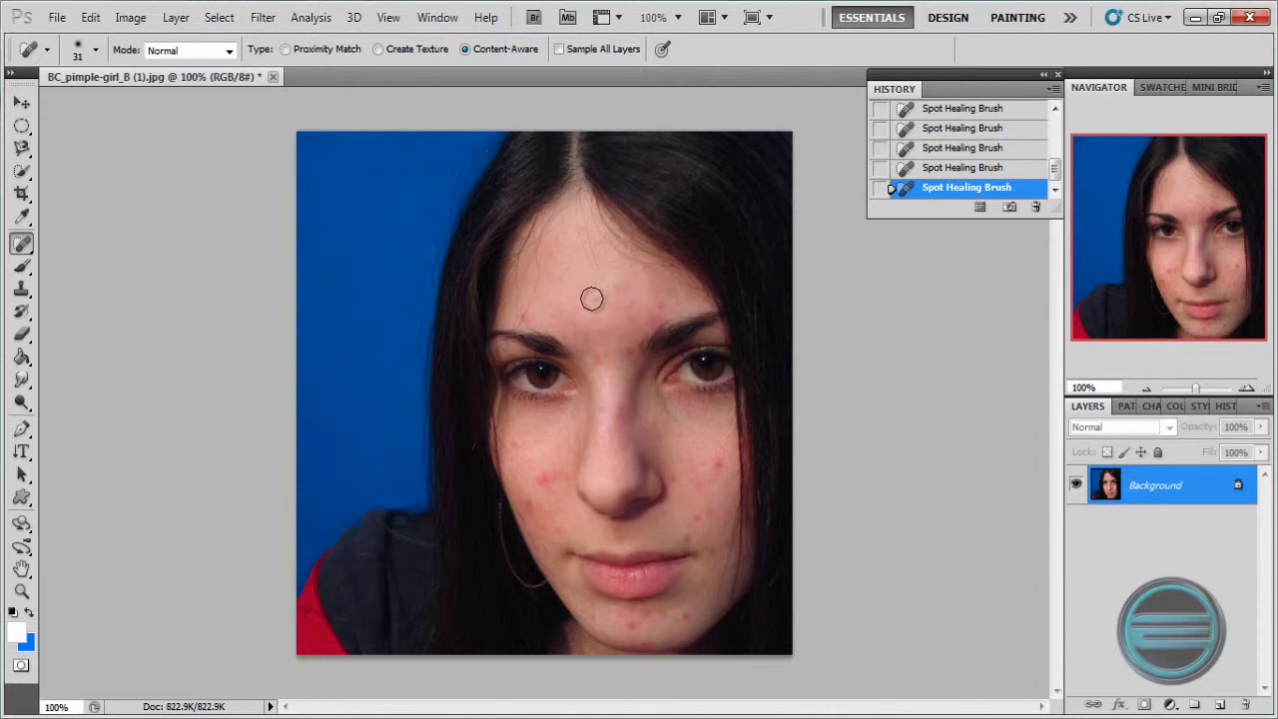
left_click_drag(686, 423, 657, 396)
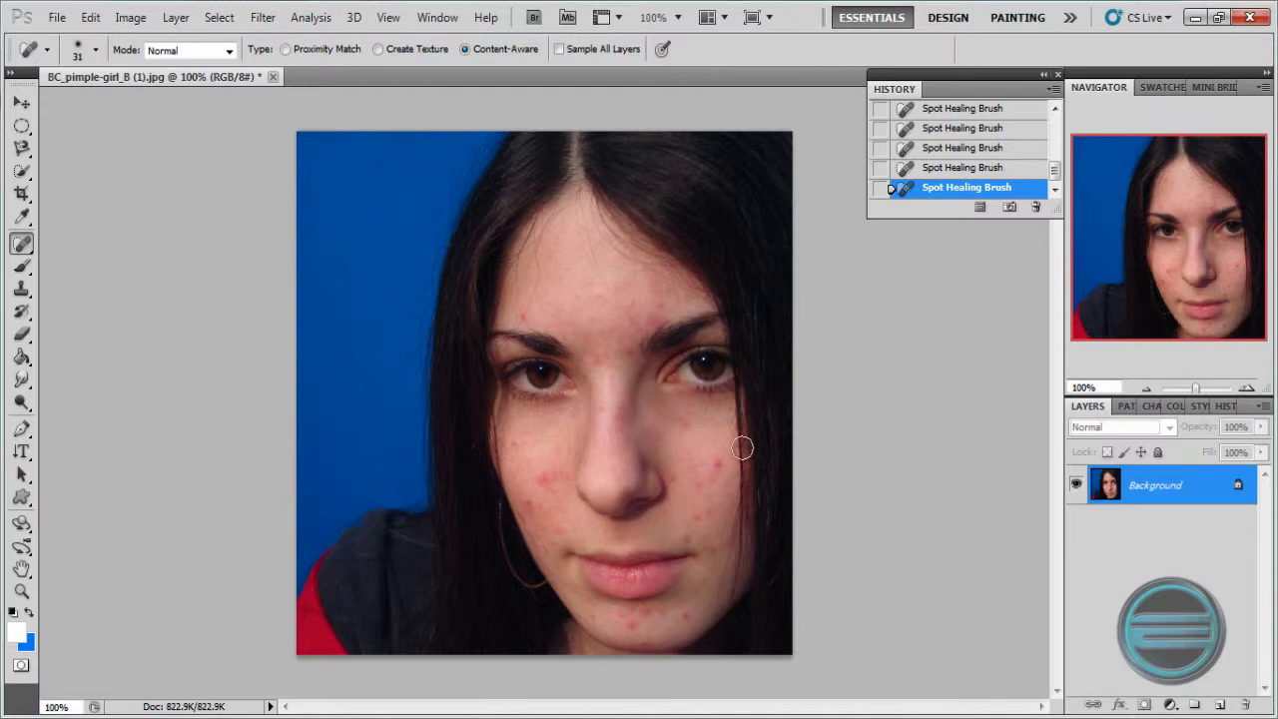
left_click(684, 427)
Compare the original snapshot with the healed photo, returning to the latest Spot Healing Brush state
scroll(960, 147, "up", 5)
left_click(963, 130)
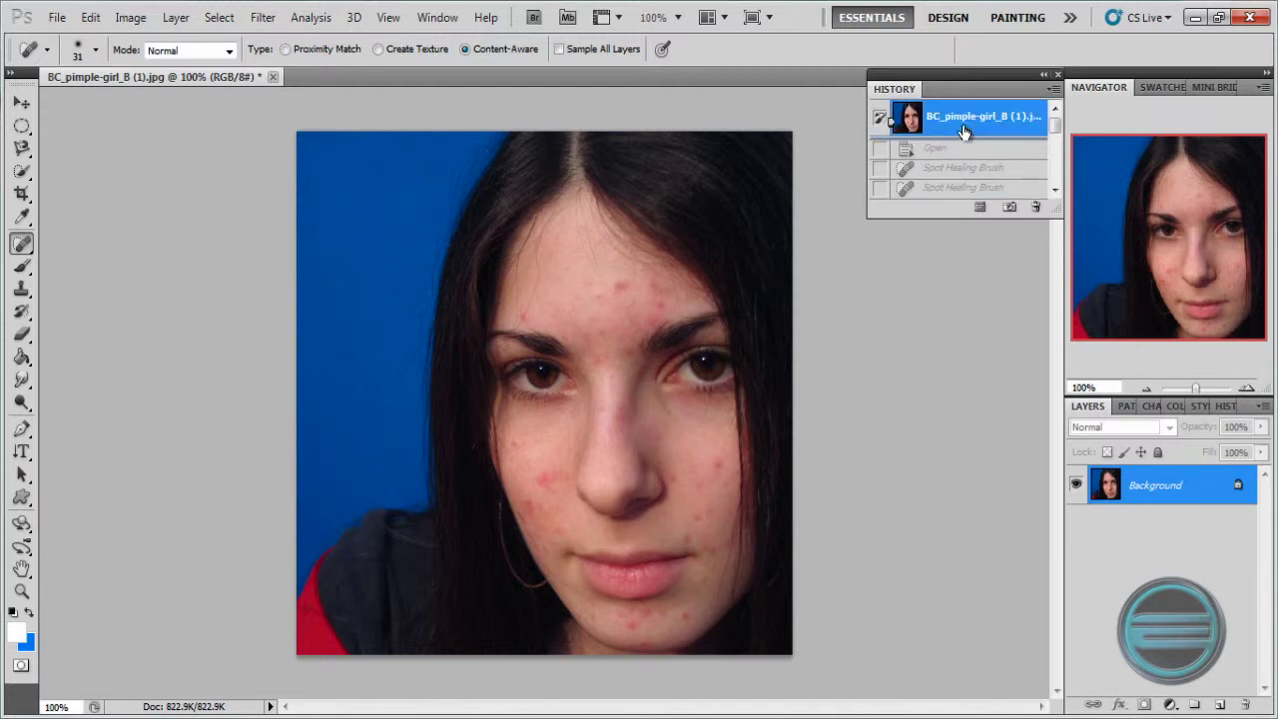
scroll(965, 147, "down", 5)
left_click(973, 194)
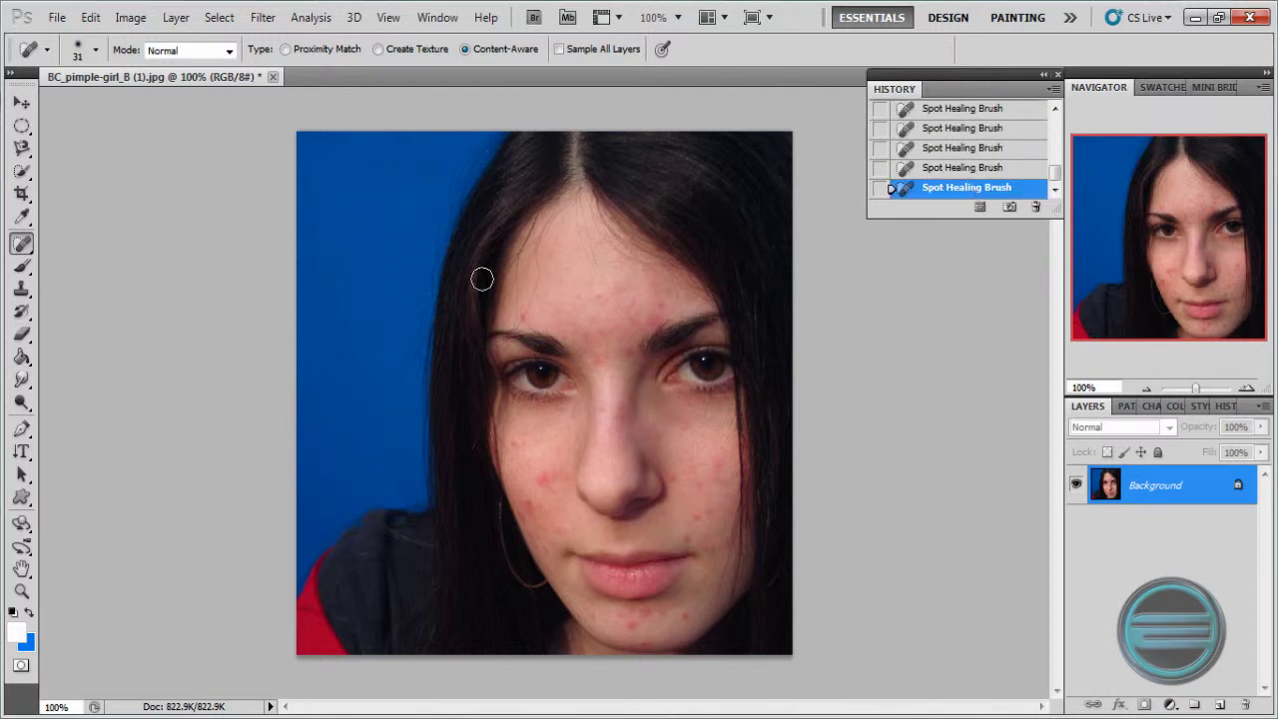
Choose the Brush tool and set its size to 49 px
left_click(23, 267)
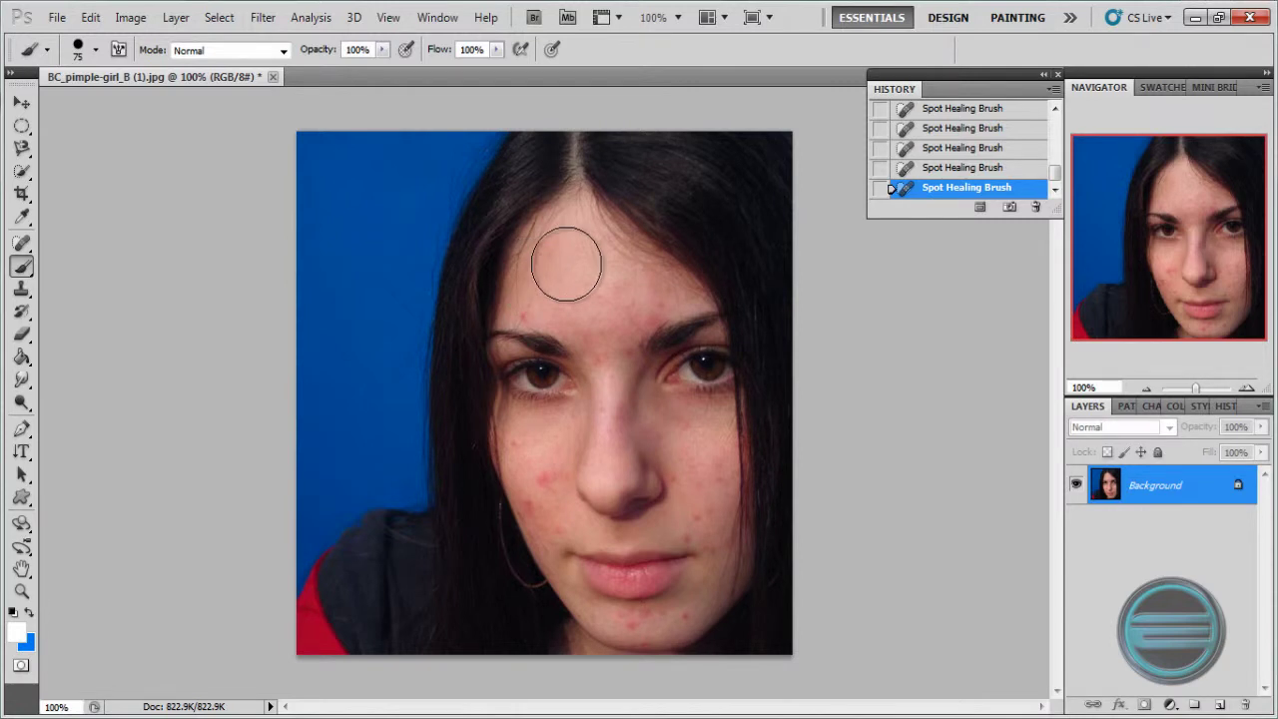
right_click(618, 253)
left_click_drag(655, 297, 643, 296)
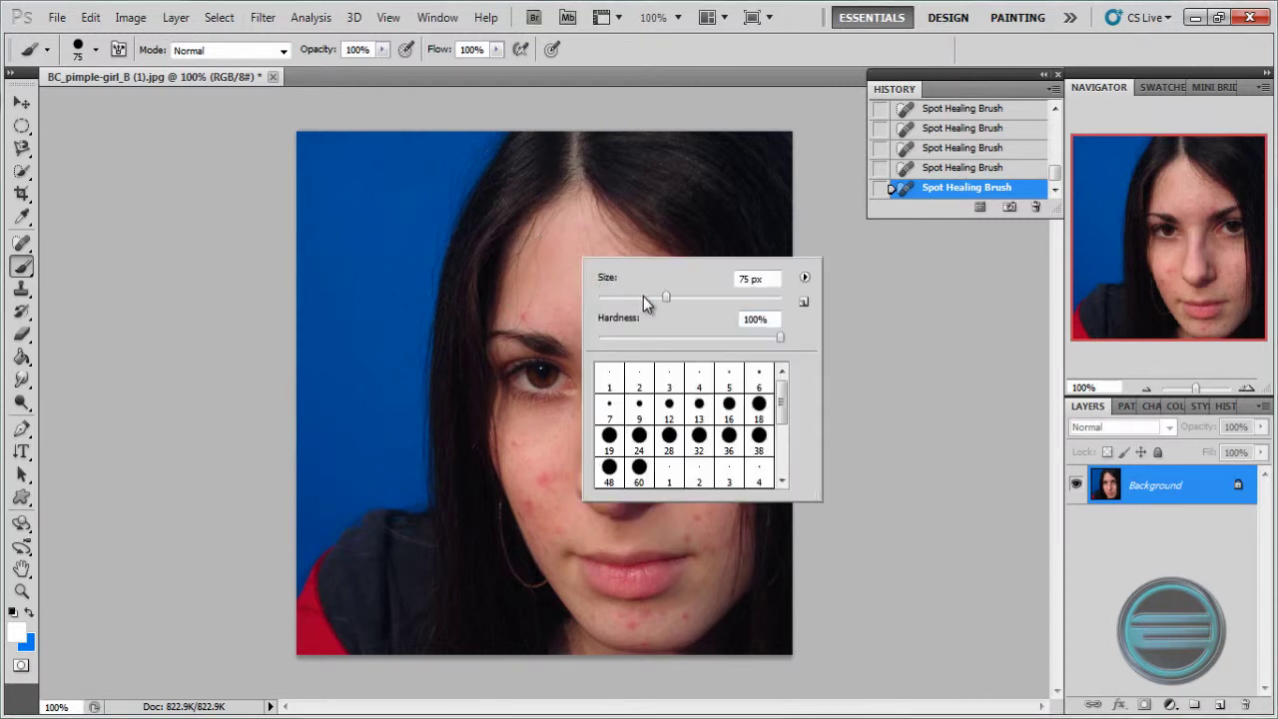
Try a long winding white brush stroke down the face, and revert to the last Spot Healing Brush state
mouse_move(585, 223)
left_mouse_down()
mouse_move(569, 233)
mouse_move(599, 317)
mouse_move(569, 424)
left_mouse_up()
mouse_move(486, 417)
left_mouse_down()
mouse_move(559, 609)
mouse_move(464, 589)
left_mouse_up()
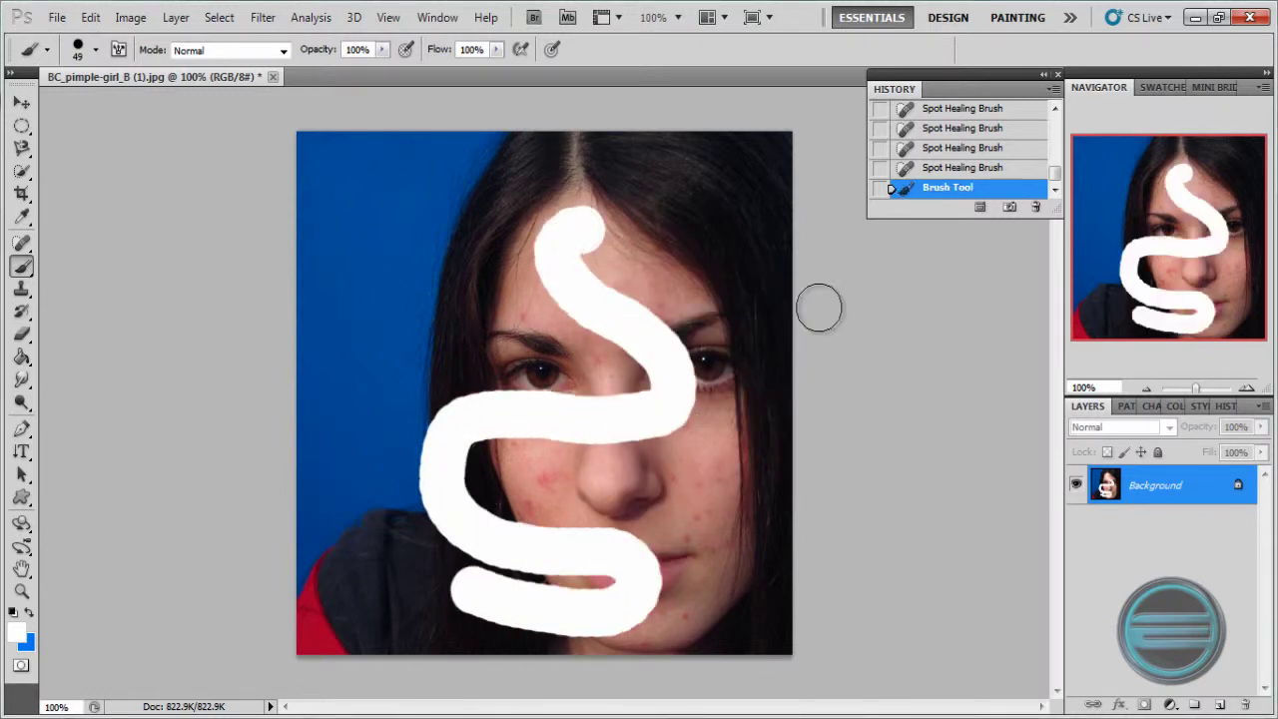
left_click(966, 172)
Paint three hard-edged white dots on the forehead with the 49 px brush
right_click(640, 247)
left_click(580, 257)
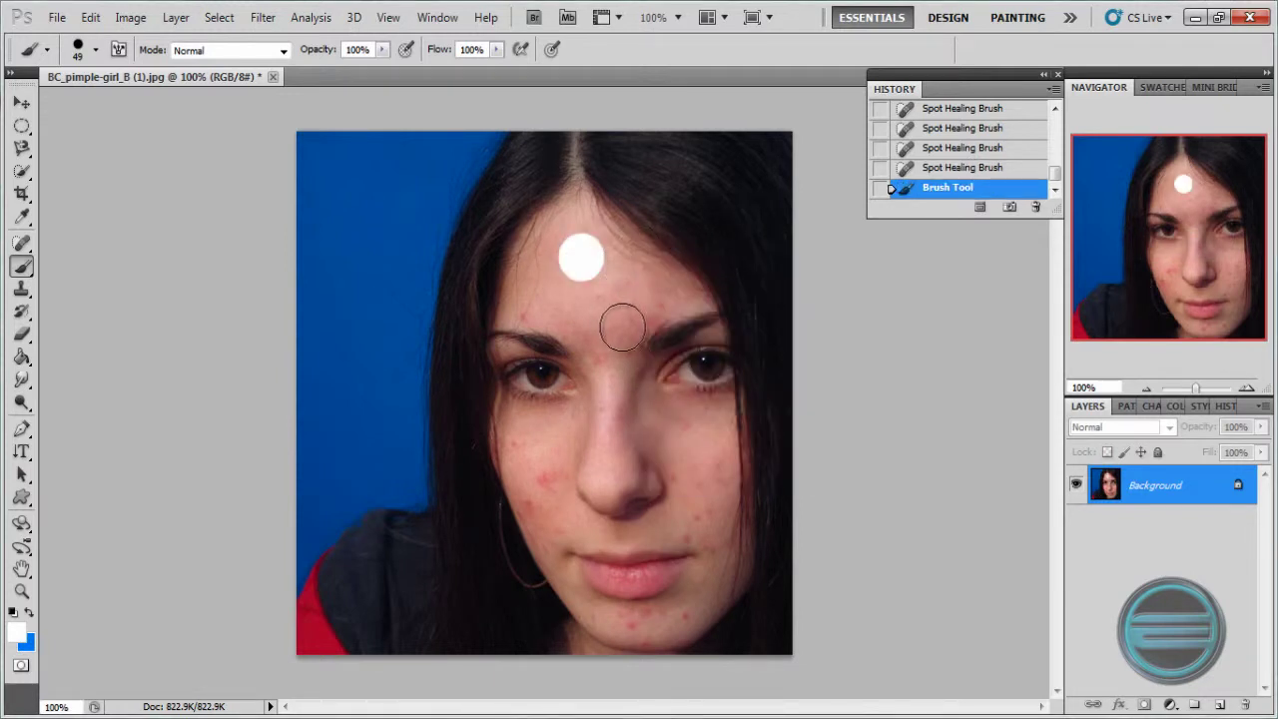
left_click(626, 301)
left_click(577, 326)
Set the brush hardness to 0% and dab five soft white spots on the nose and both cheeks
right_click(627, 365)
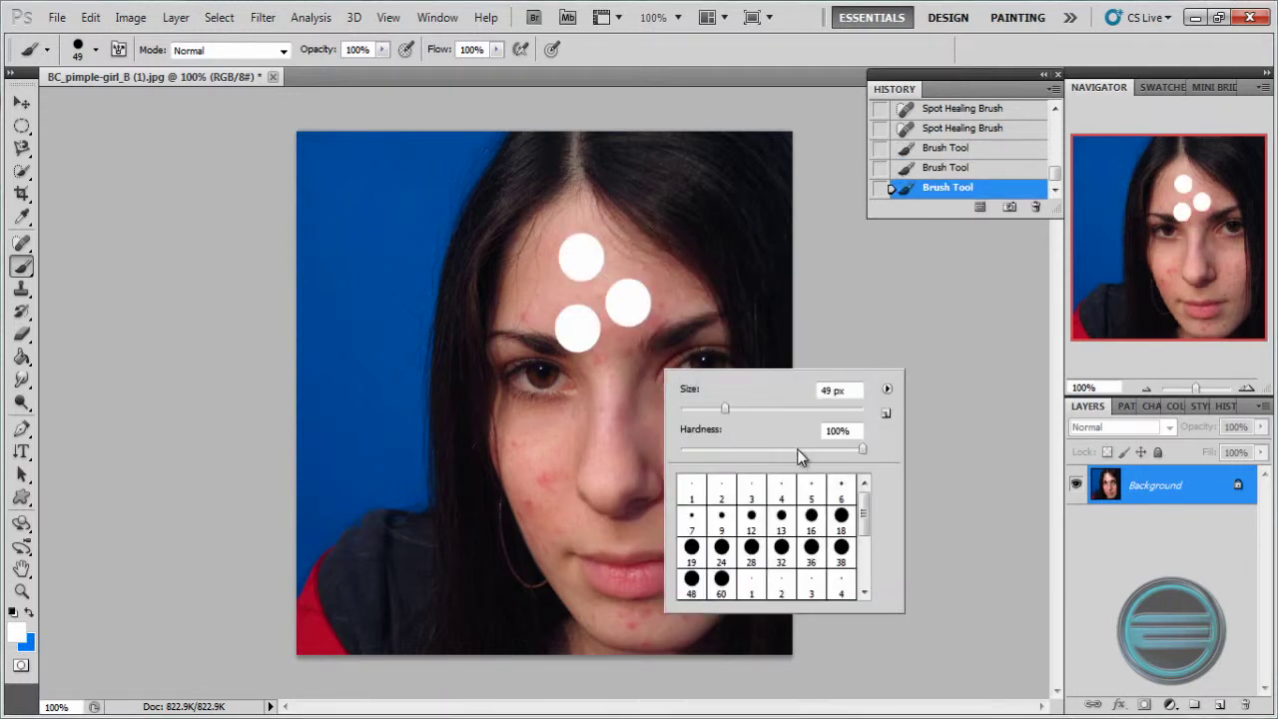
left_click(683, 456)
left_click(607, 416)
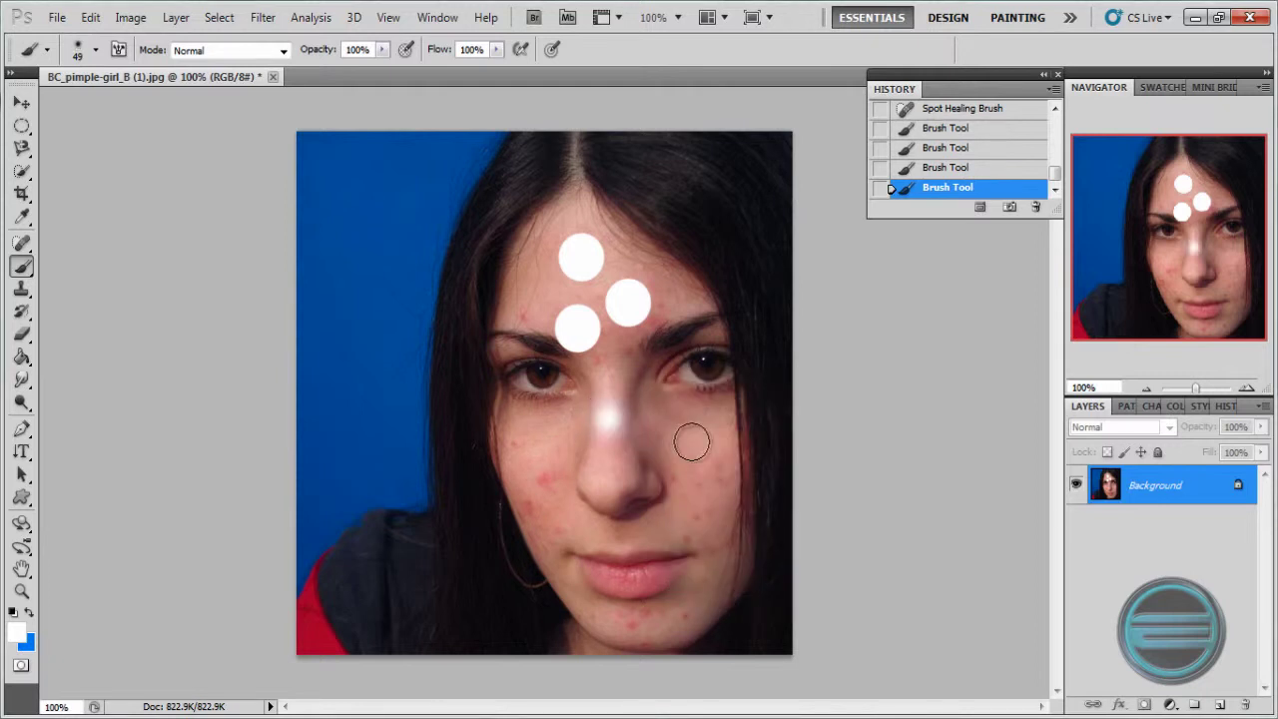
left_click(692, 437)
left_click(670, 477)
left_click(557, 436)
left_click(562, 491)
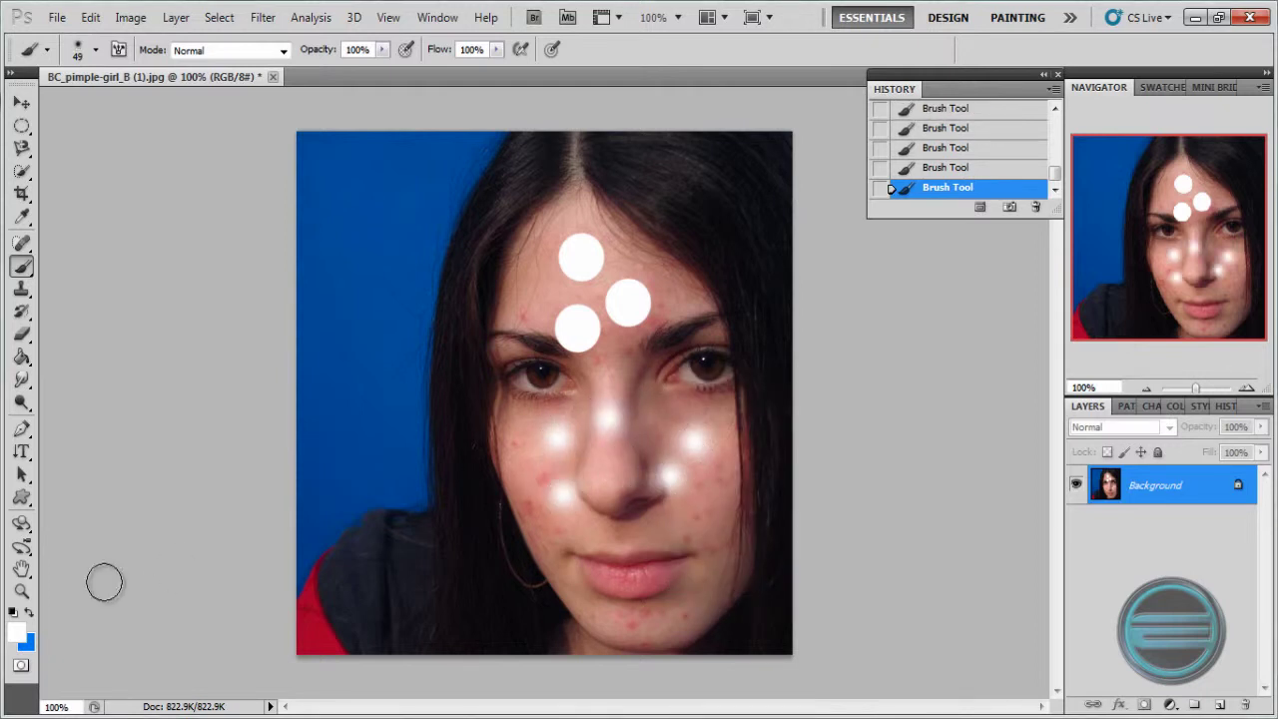
Set the foreground color to red (ff0000) and paint a soft curved stroke over the subject's left eyebrow and eye
left_click(29, 611)
left_click(16, 631)
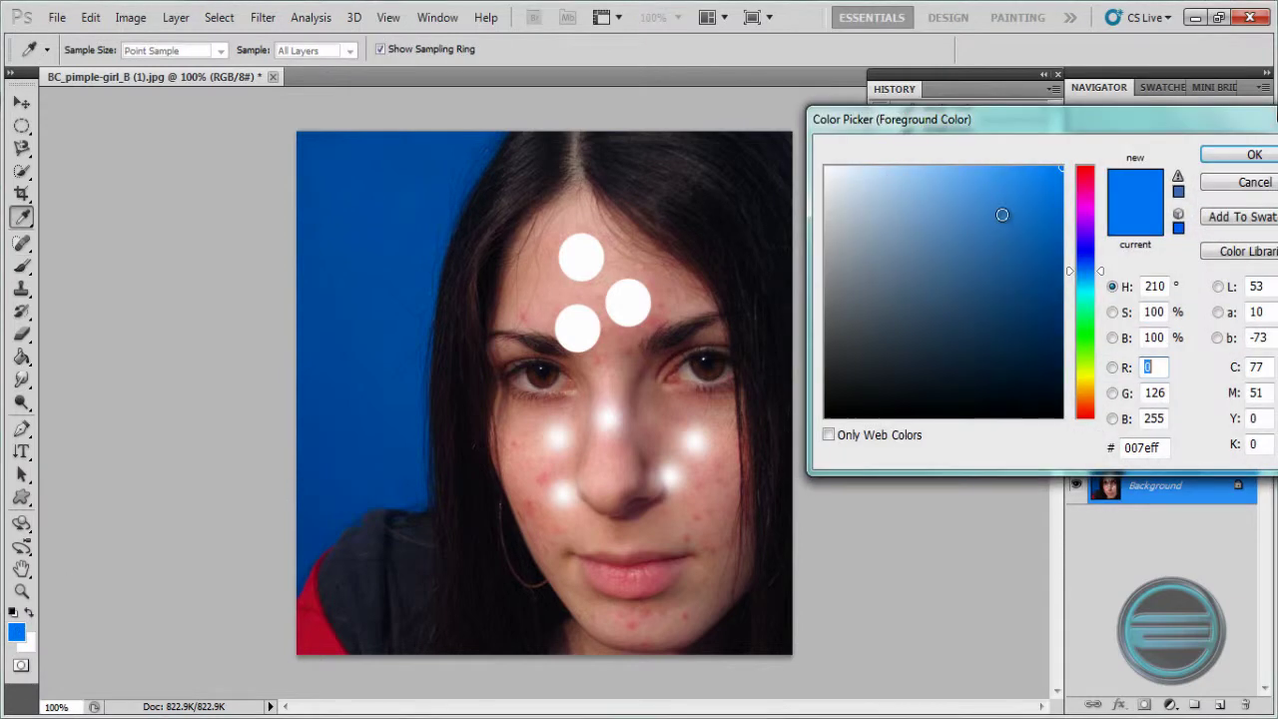
left_click_drag(1086, 225, 1086, 166)
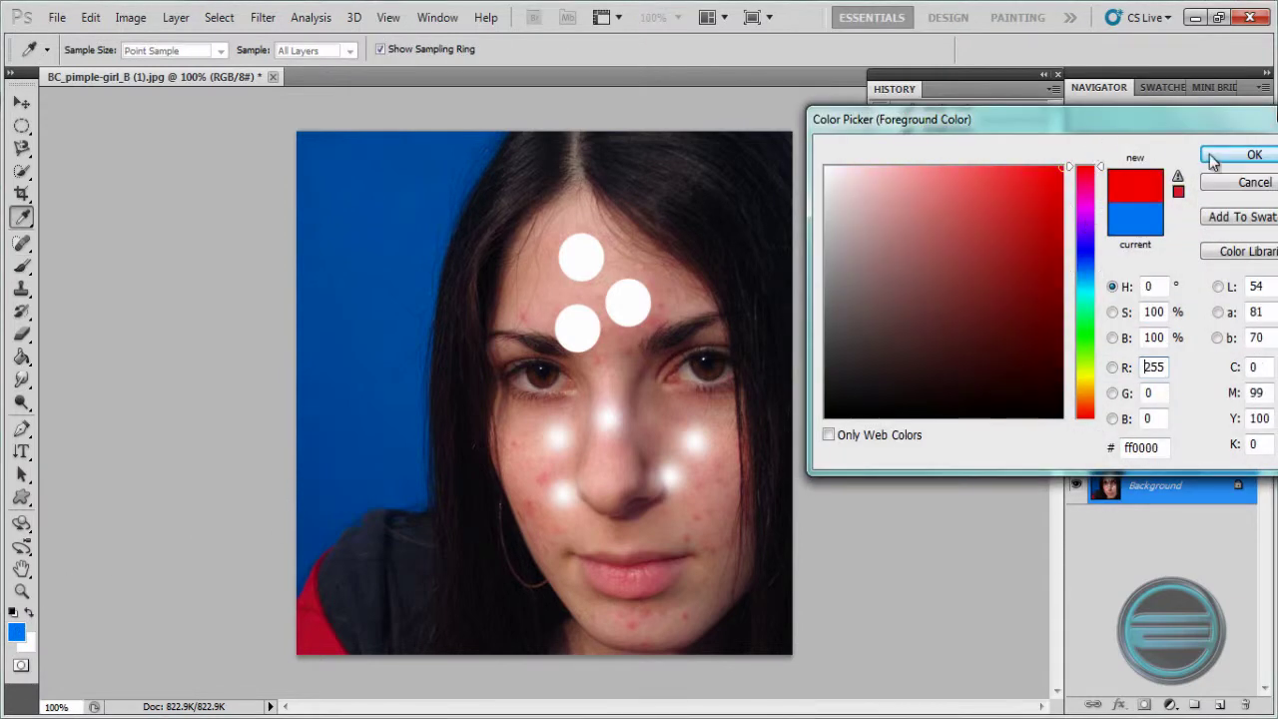
left_click(1213, 155)
mouse_move(691, 267)
left_mouse_down()
mouse_move(725, 303)
mouse_move(664, 390)
left_mouse_up()
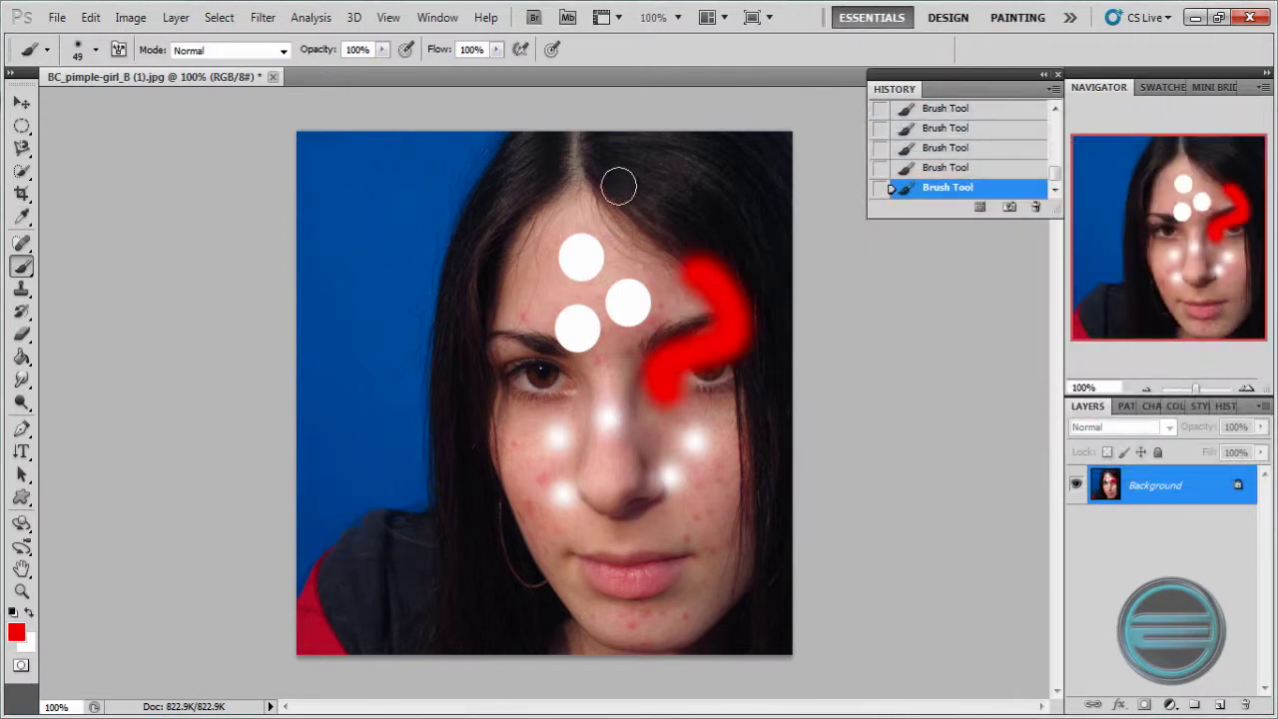
Set the brush size to 89 px
right_click(616, 164)
mouse_move(844, 204)
left_mouse_down()
mouse_move(710, 209)
mouse_move(717, 220)
left_mouse_up()
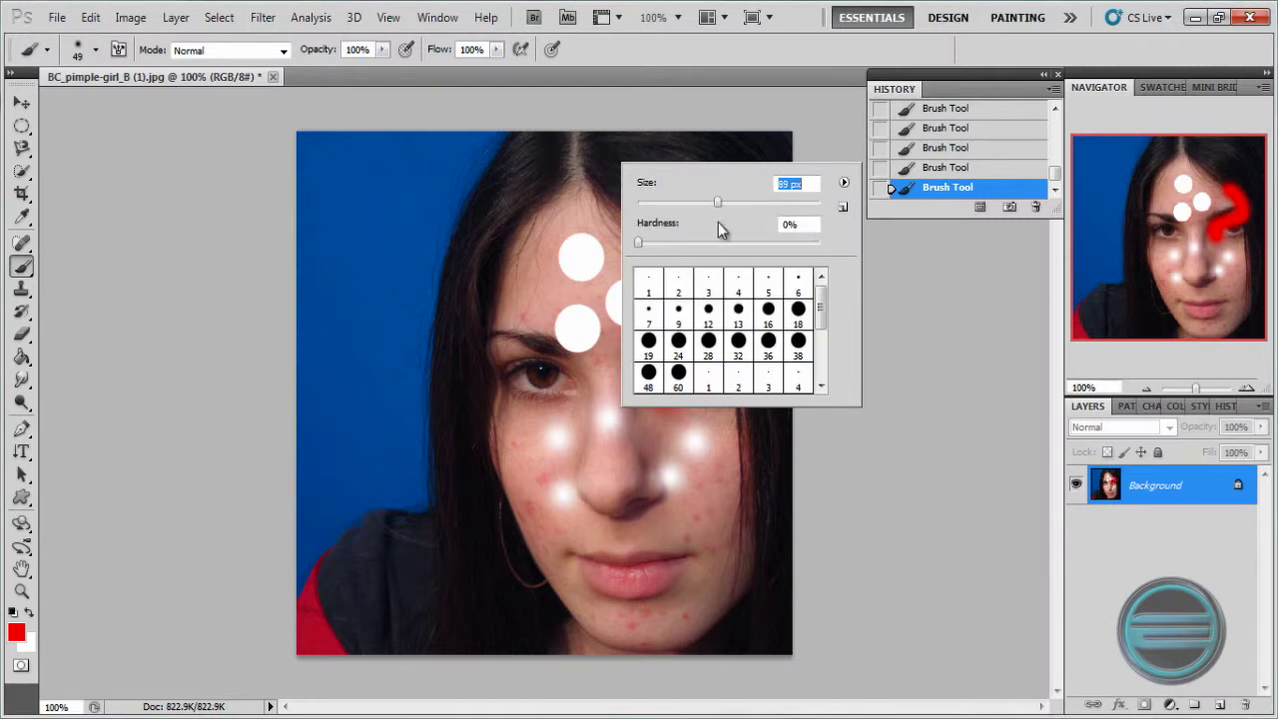
right_click(571, 192)
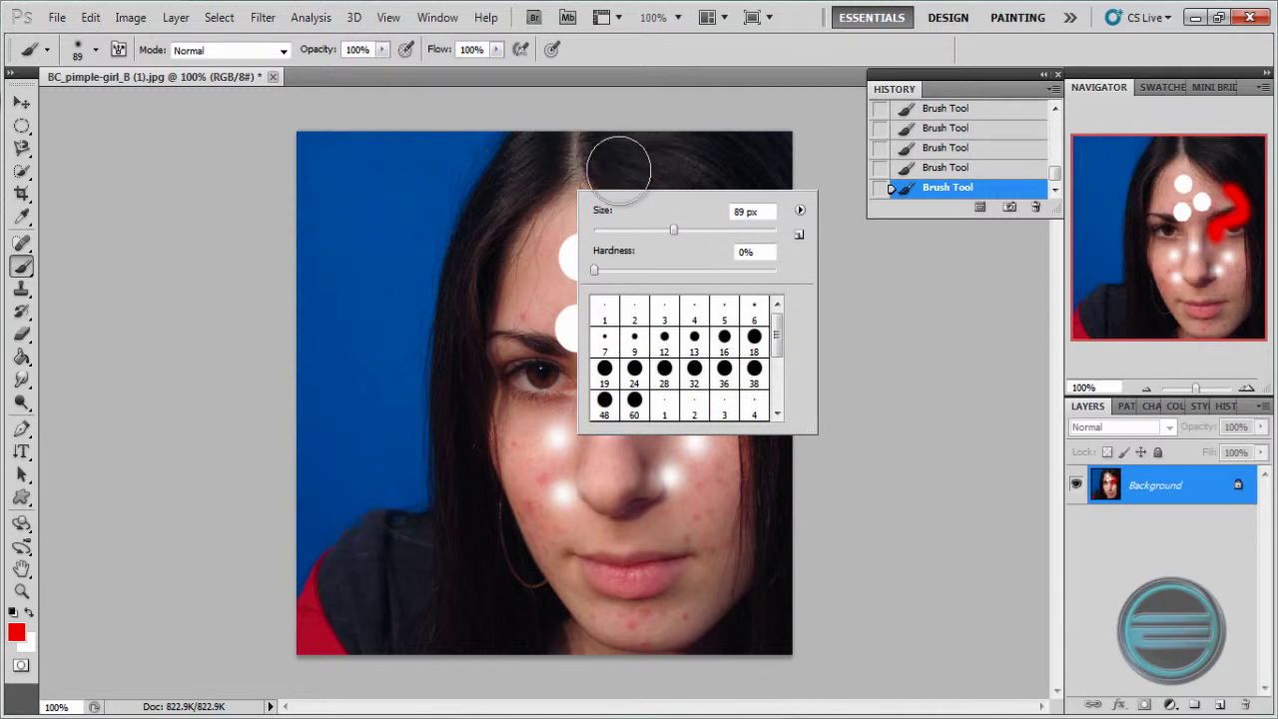
Replace the brush presets with Special Effect Brushes and select the 84 px petal-shaped brush
right_click(538, 180)
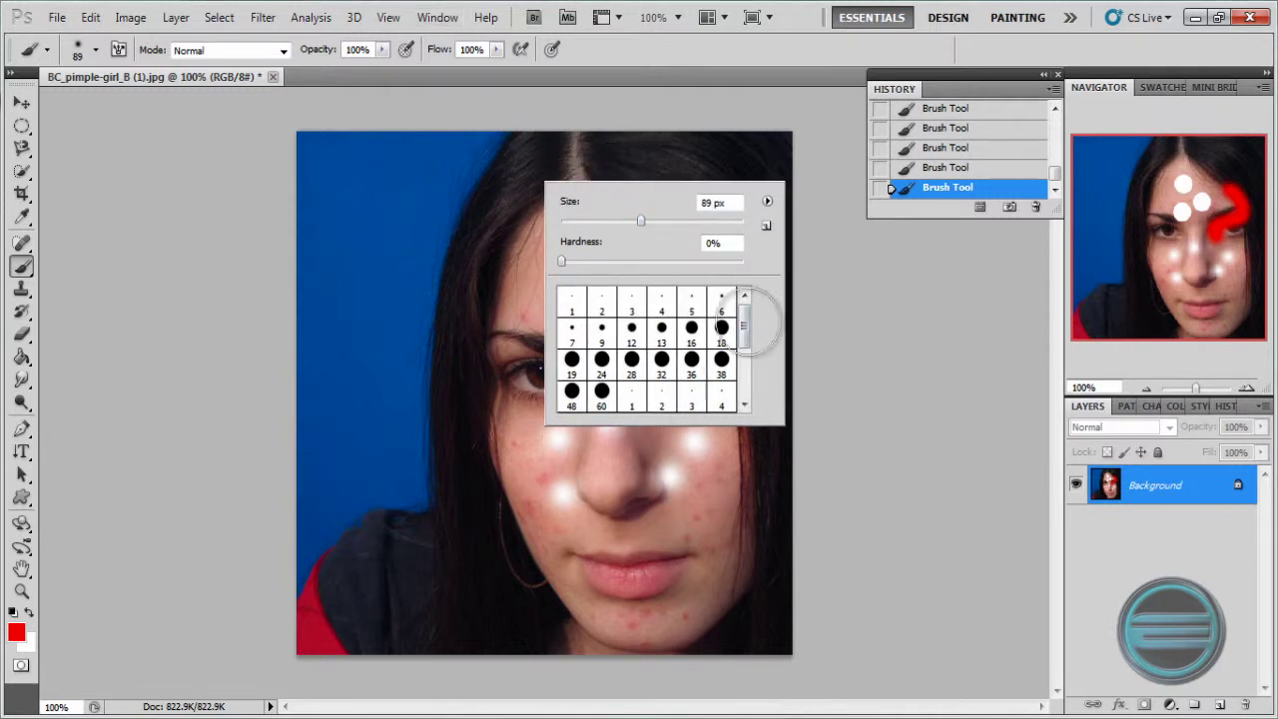
left_click(766, 202)
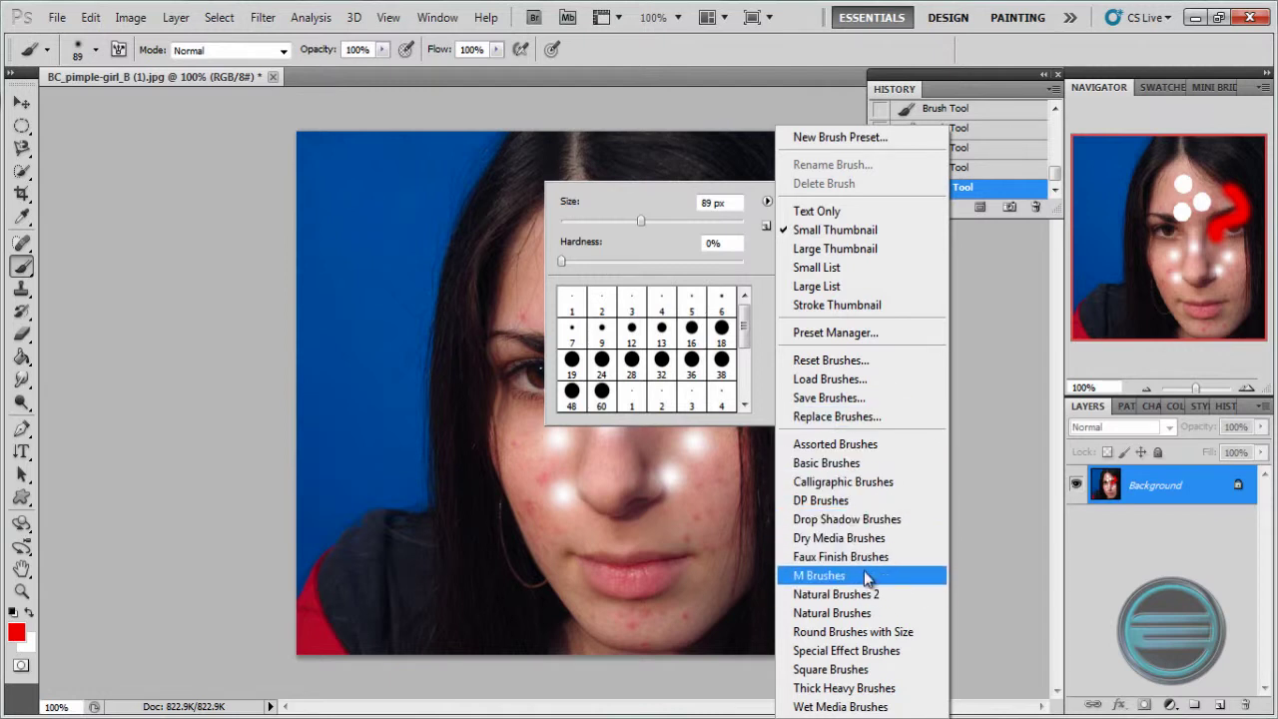
left_click(885, 650)
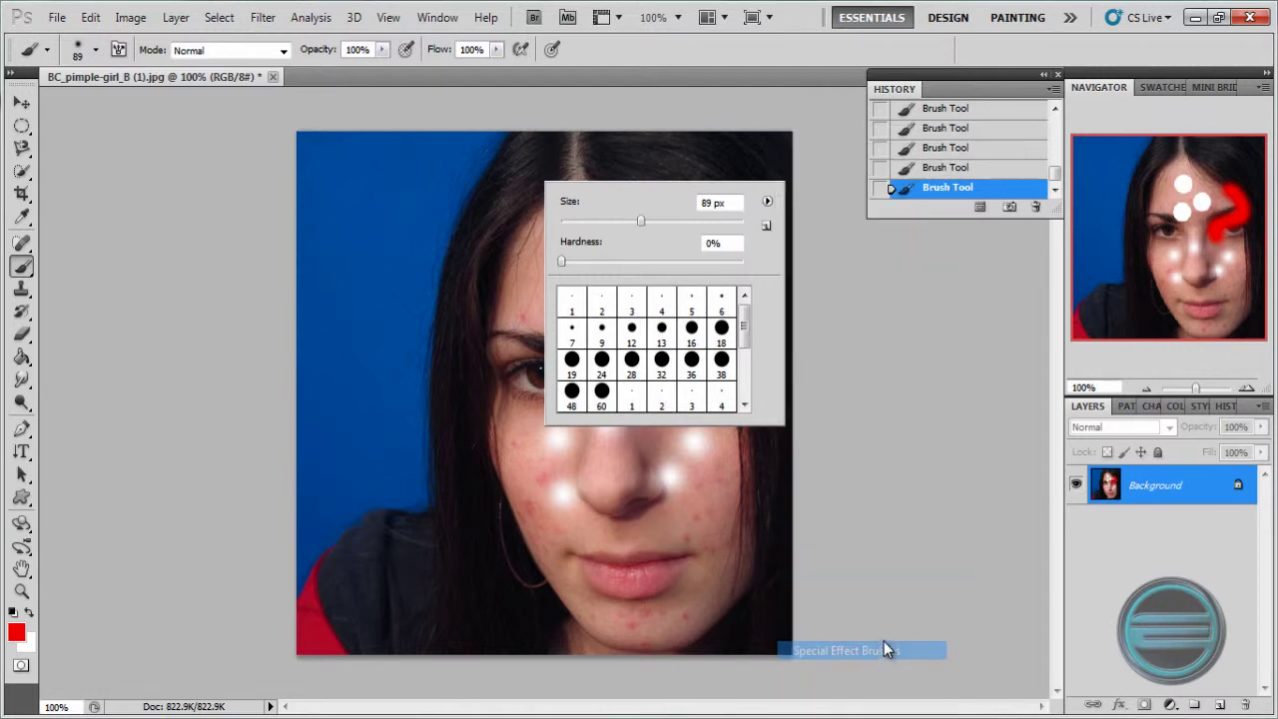
left_click(583, 291)
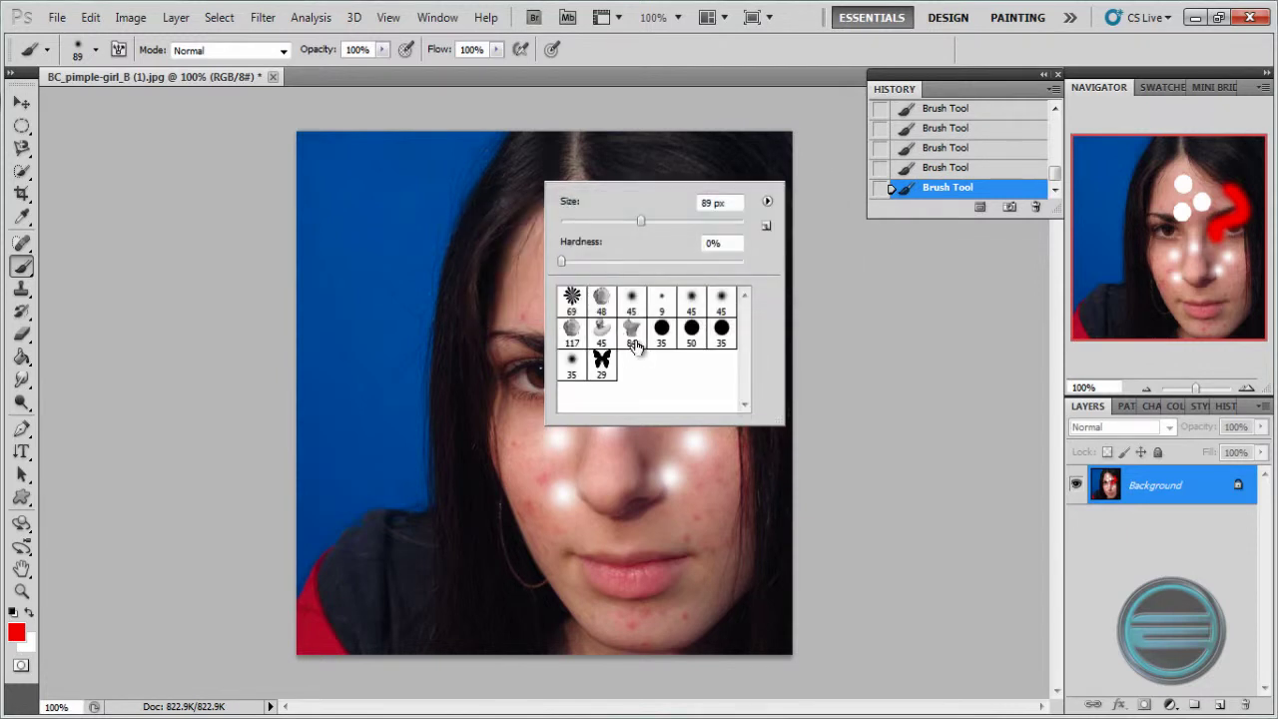
left_click(633, 332)
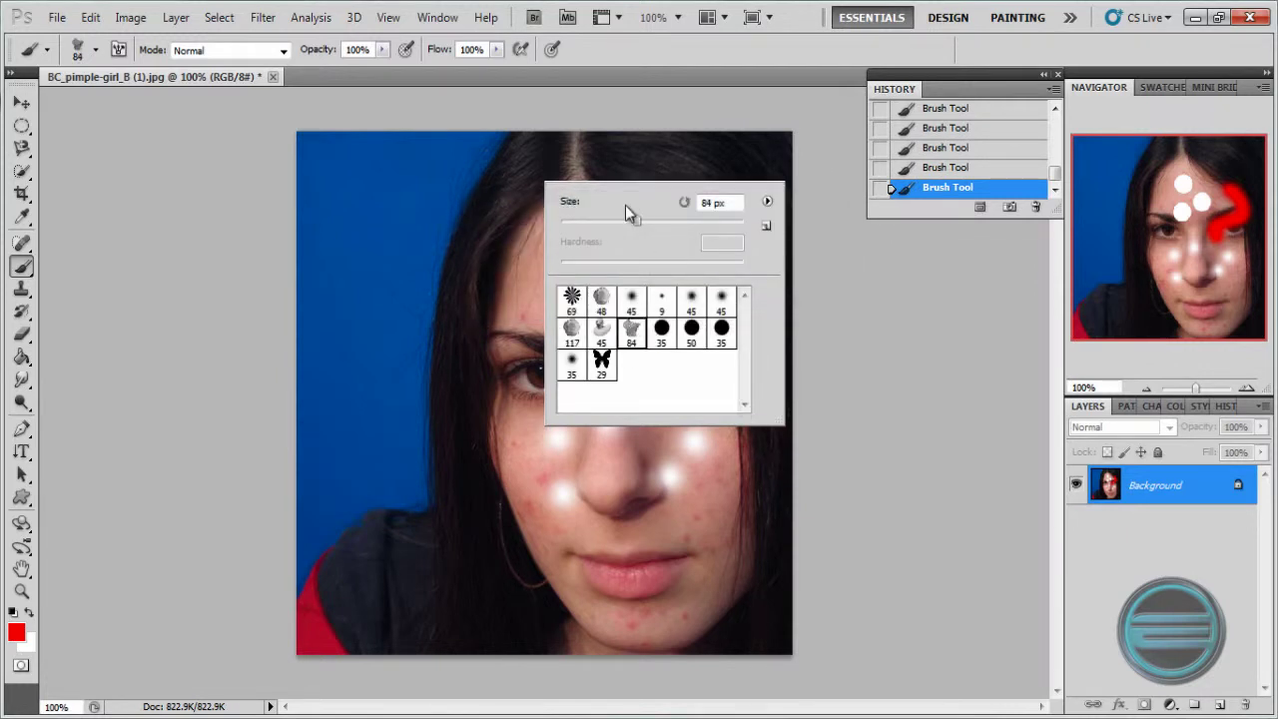
Stamp eight red petal shapes at 84 px over the hair, forehead, nose, cheeks and mouth corner
left_click(489, 261)
left_click(635, 212)
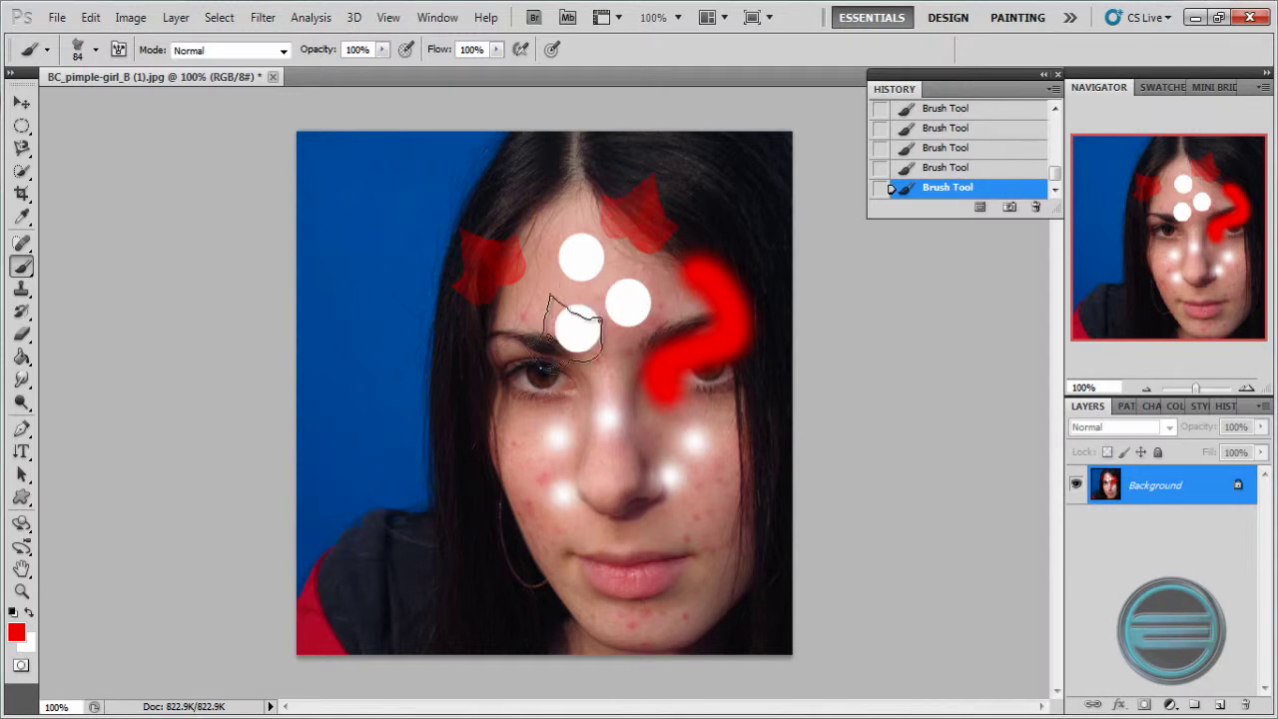
left_click(574, 327)
left_click(629, 443)
left_click(727, 483)
left_click(689, 557)
left_click(549, 445)
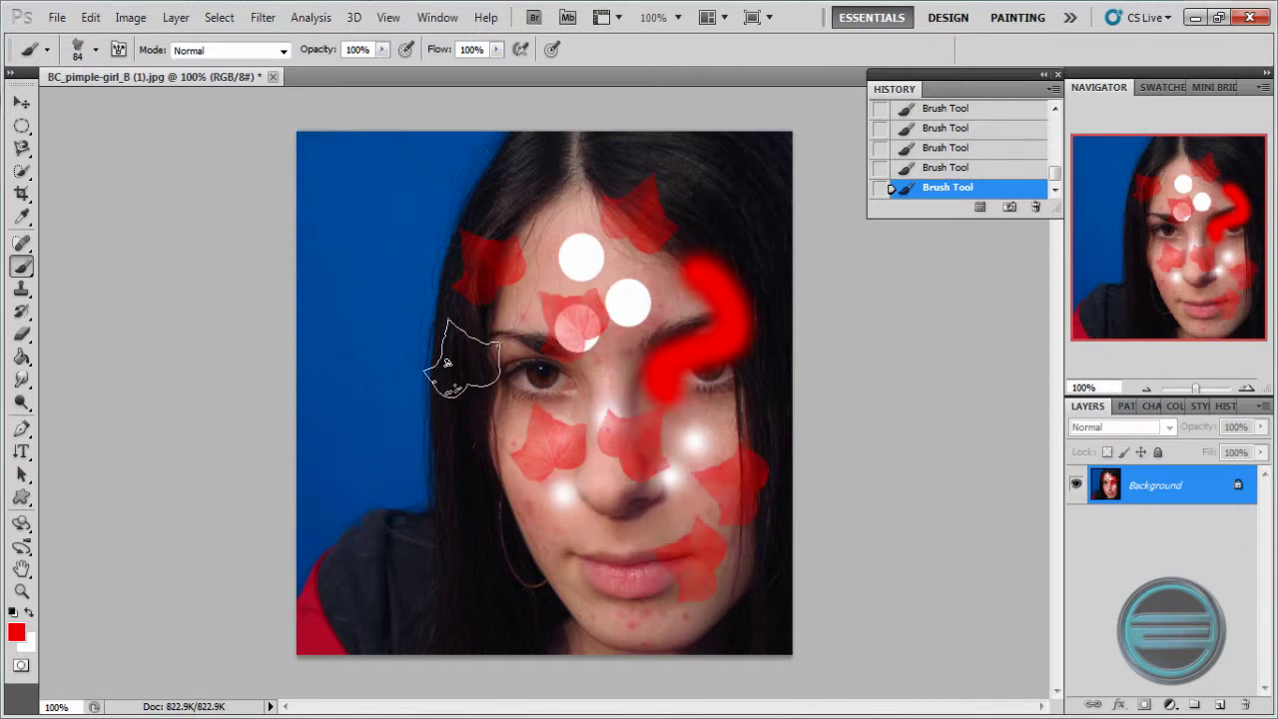
left_click(449, 361)
Reduce the petal brush to 43 px and stamp smaller red petals on the upper forehead, hair and blue background
right_click(534, 361)
left_click(557, 383)
left_click(546, 211)
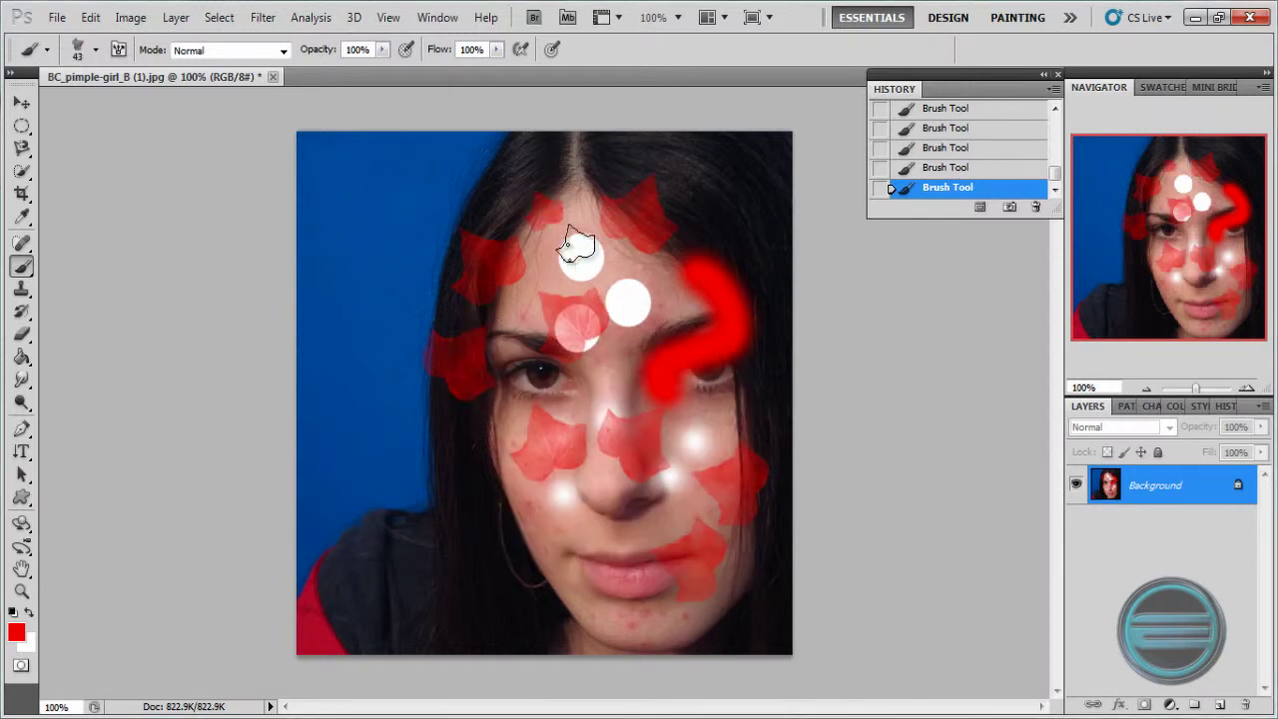
right_click(606, 237)
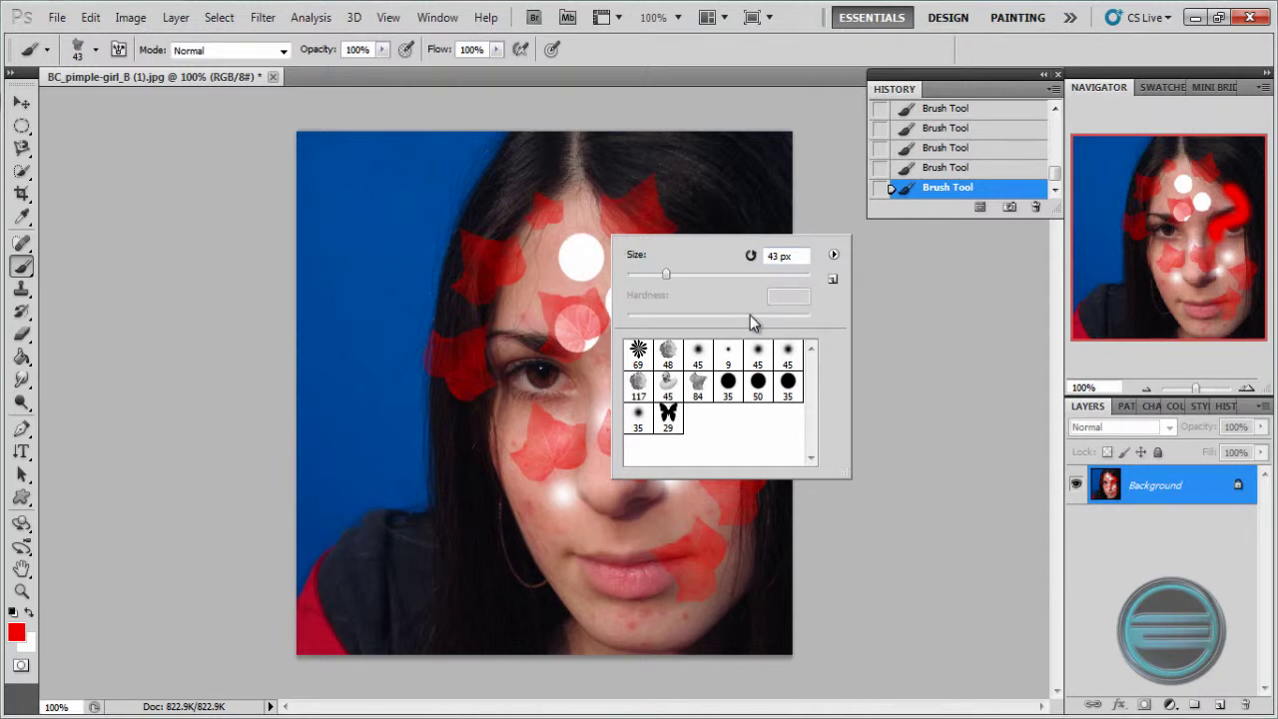
left_click(713, 188)
left_click(356, 192)
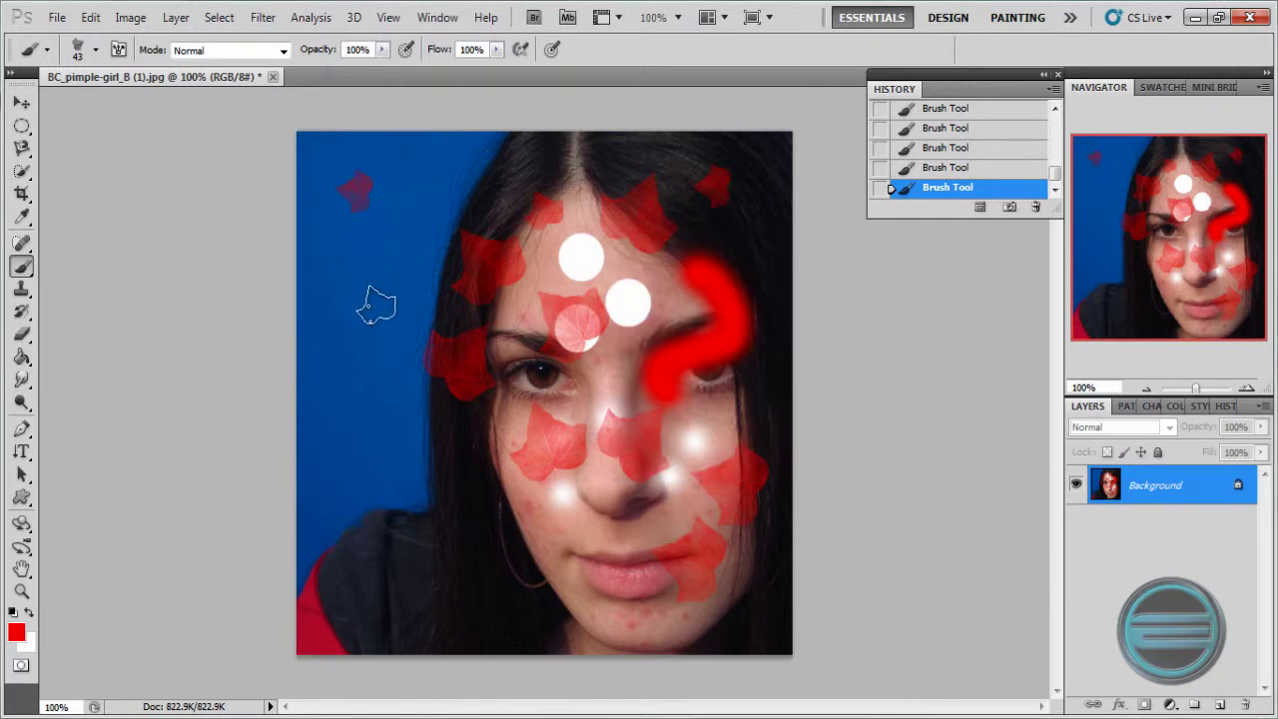
left_click(375, 305)
left_click(420, 429)
left_click(396, 464)
Replace the brush presets with Faux Finish Brushes and select a 60 px textured brush
right_click(555, 317)
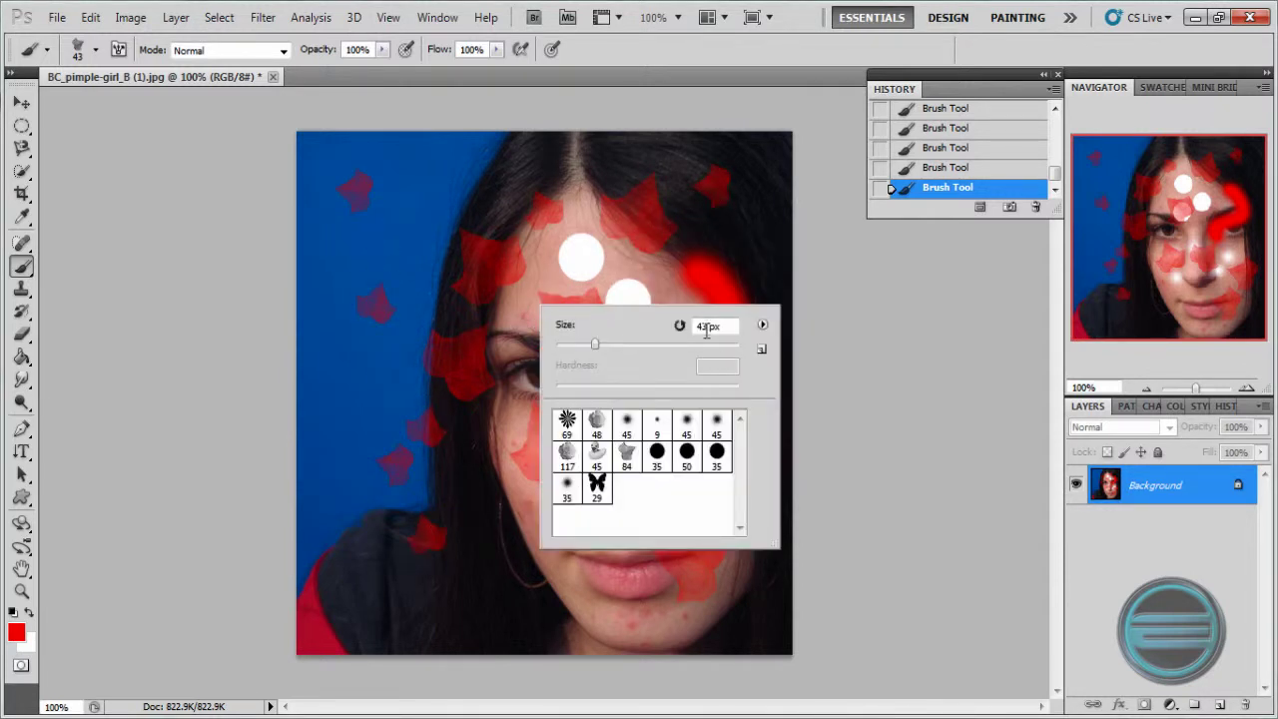
left_click(762, 325)
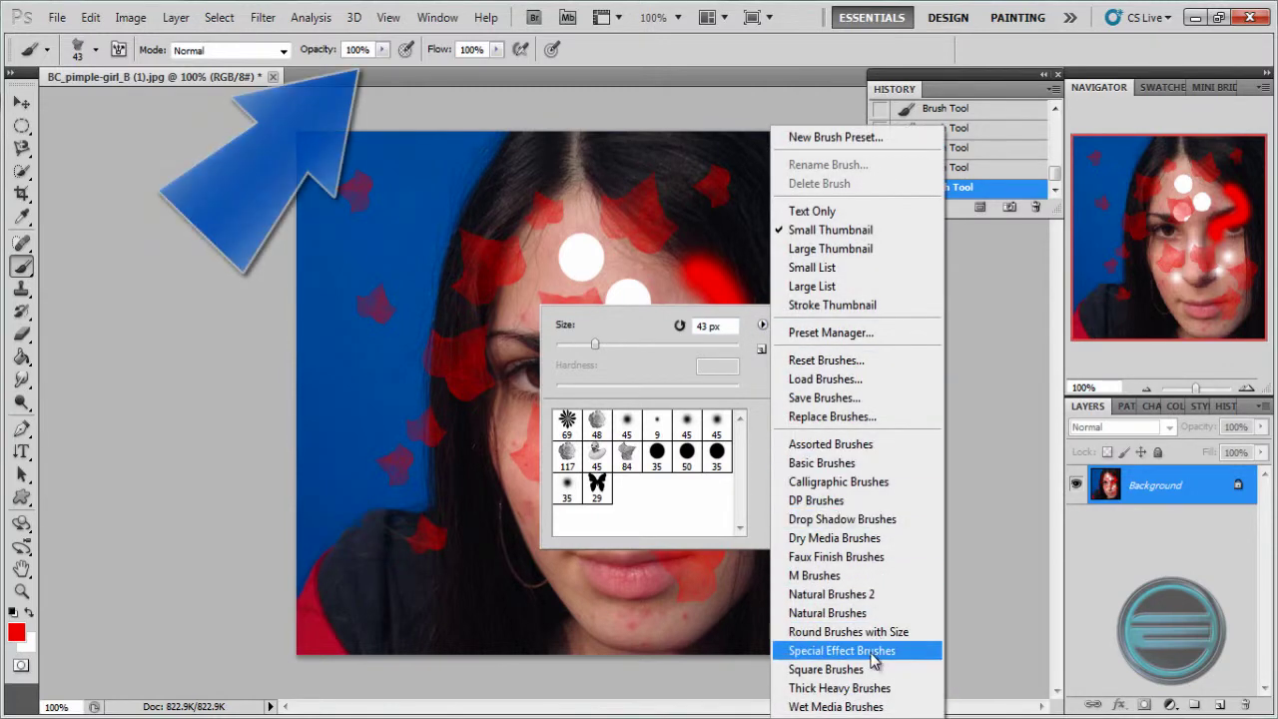
left_click(843, 556)
left_click(572, 289)
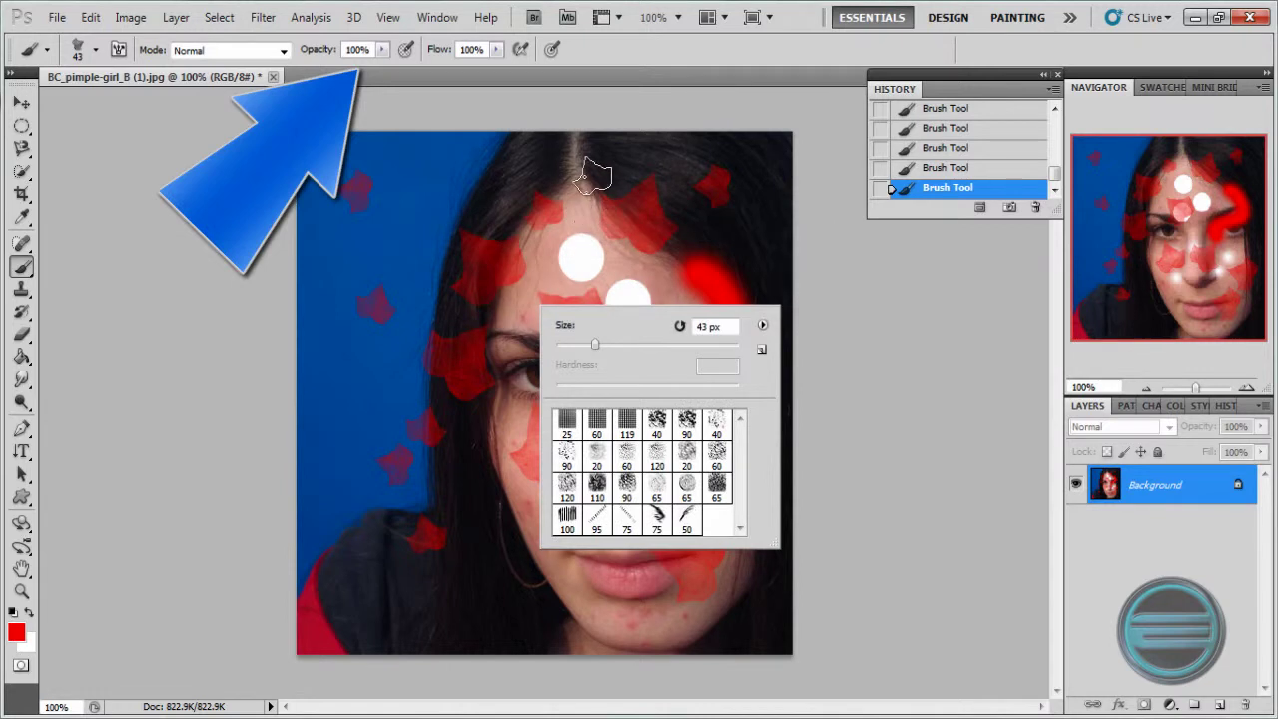
left_click(654, 461)
Paint textured red strokes over the hair, forehead, face and blue background
left_click(611, 168)
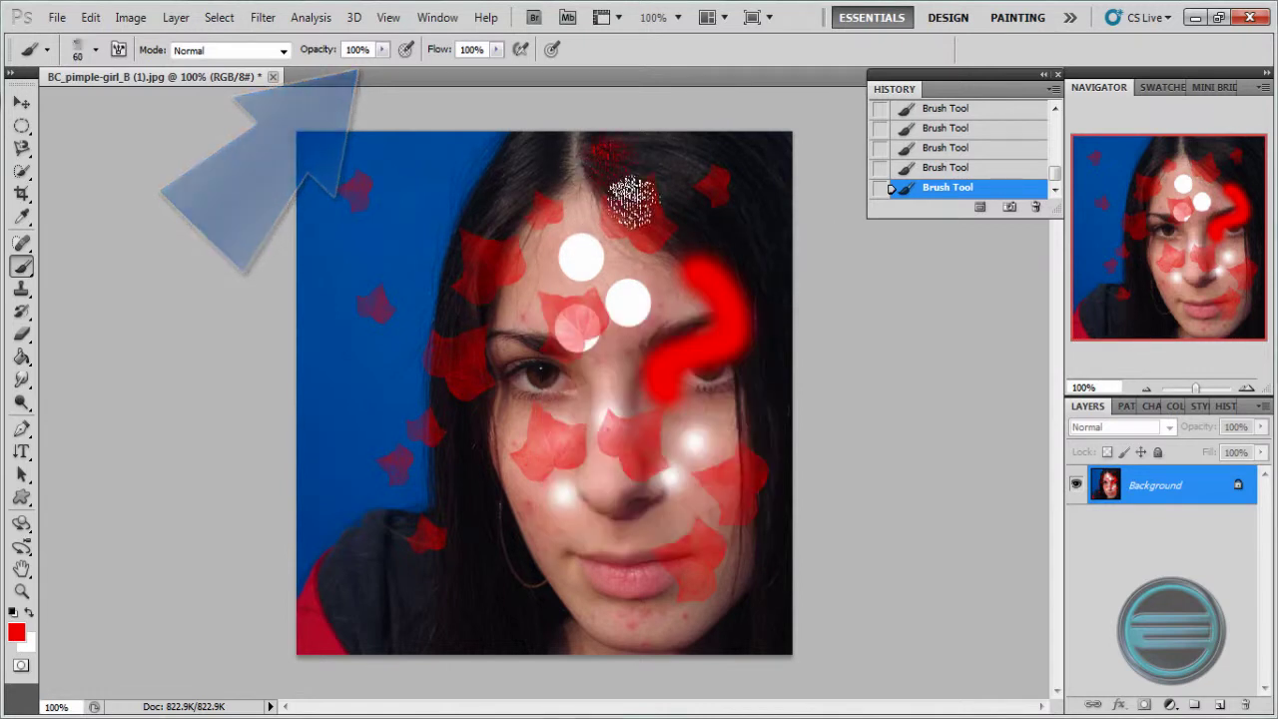
mouse_move(611, 167)
left_mouse_down()
mouse_move(489, 280)
mouse_move(359, 325)
left_mouse_up()
mouse_move(454, 440)
left_mouse_down()
mouse_move(575, 494)
mouse_move(353, 442)
mouse_move(452, 561)
mouse_move(552, 584)
mouse_move(547, 335)
mouse_move(627, 310)
mouse_move(664, 404)
left_mouse_up()
Restore the photo to its opening history state, discarding also a red test stroke across the forehead and eye
scroll(969, 145, "up", 3)
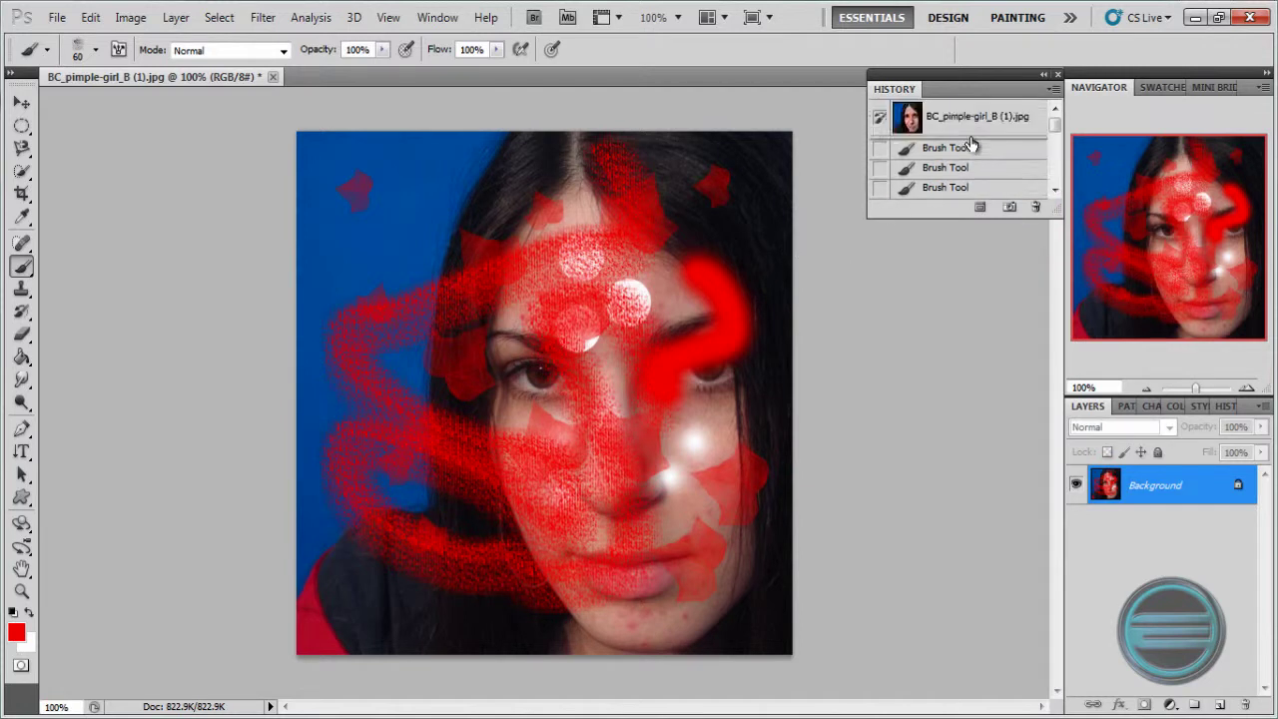
left_click(968, 122)
mouse_move(569, 277)
left_mouse_down()
mouse_move(501, 395)
mouse_move(504, 443)
left_mouse_up()
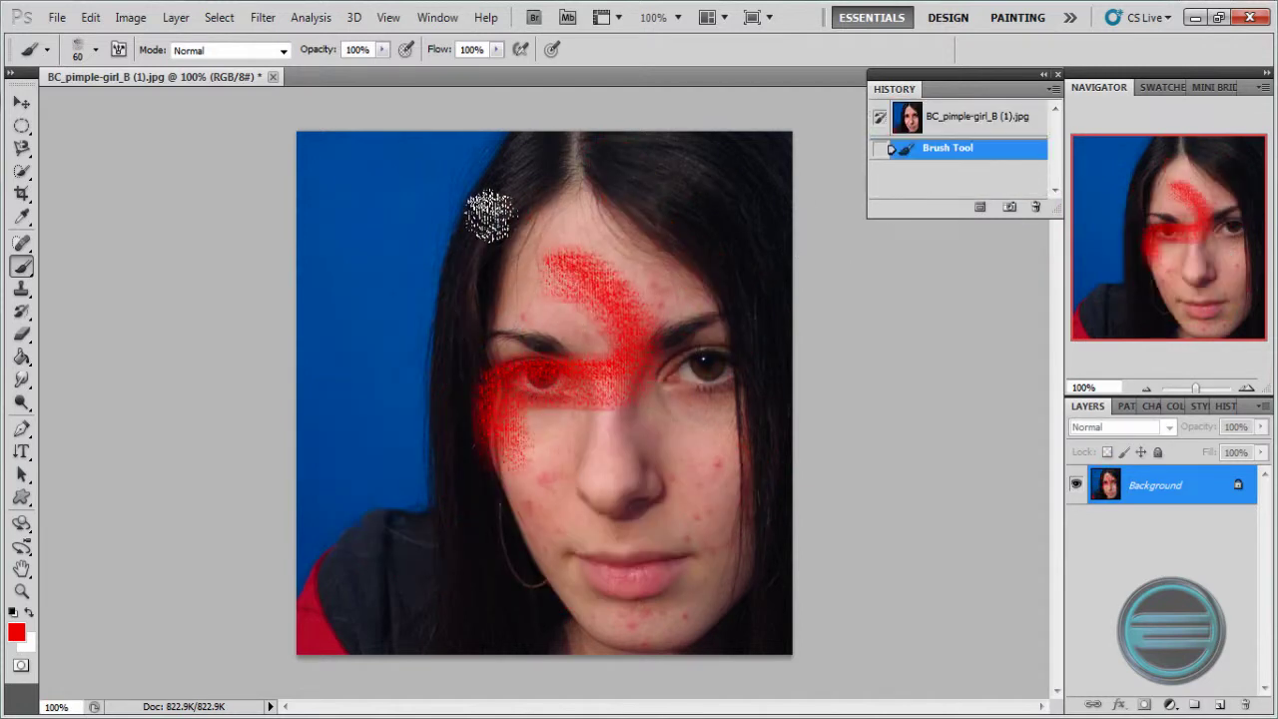
left_click(903, 118)
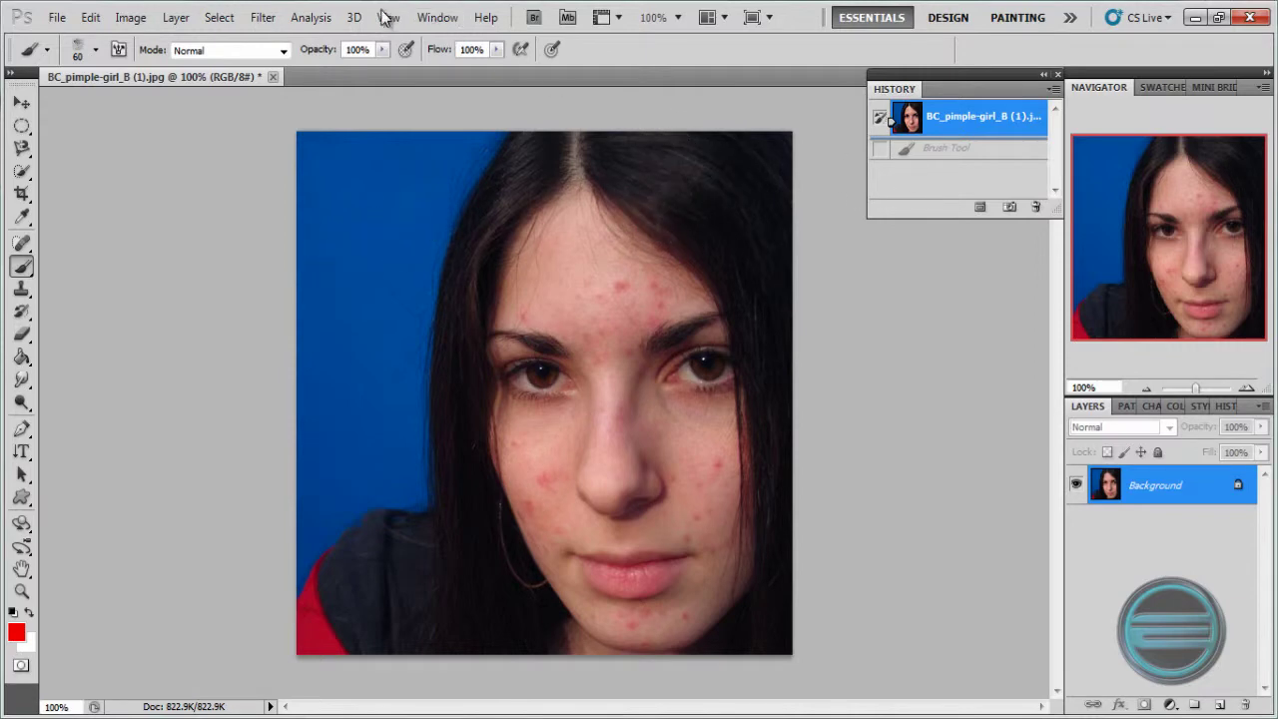
Open the detailed brush settings, set the spacing to 1% and paint a curved red stroke from the hair down to the cheek
left_click(427, 20)
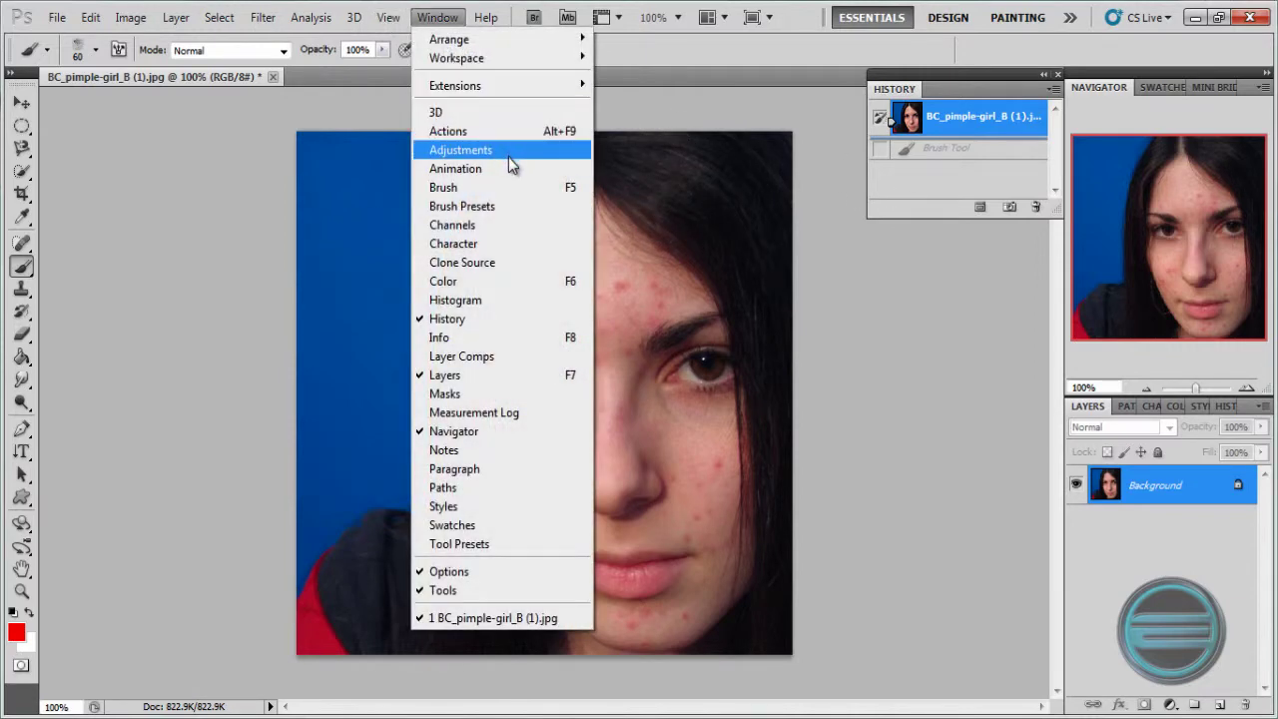
left_click(499, 187)
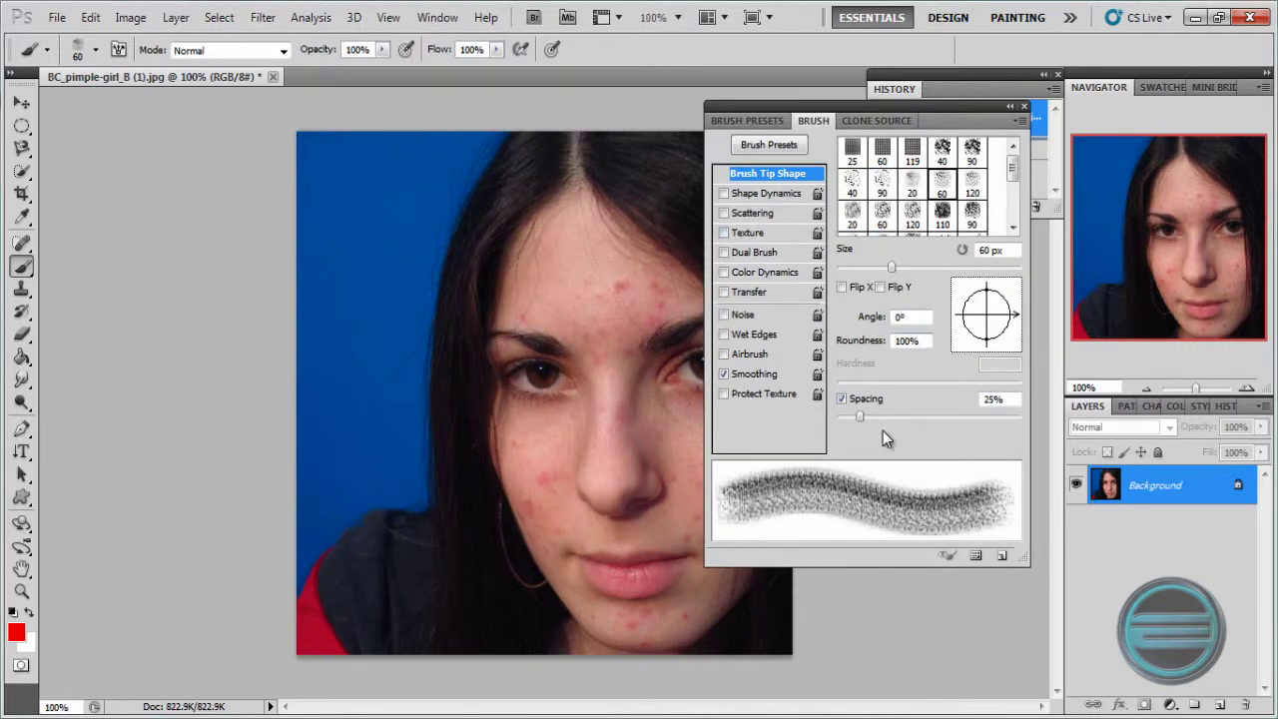
mouse_move(863, 411)
left_mouse_down()
mouse_move(899, 417)
mouse_move(821, 416)
mouse_move(847, 419)
mouse_move(837, 416)
left_mouse_up()
mouse_move(547, 178)
left_mouse_down()
mouse_move(570, 250)
mouse_move(448, 356)
mouse_move(547, 491)
left_mouse_up()
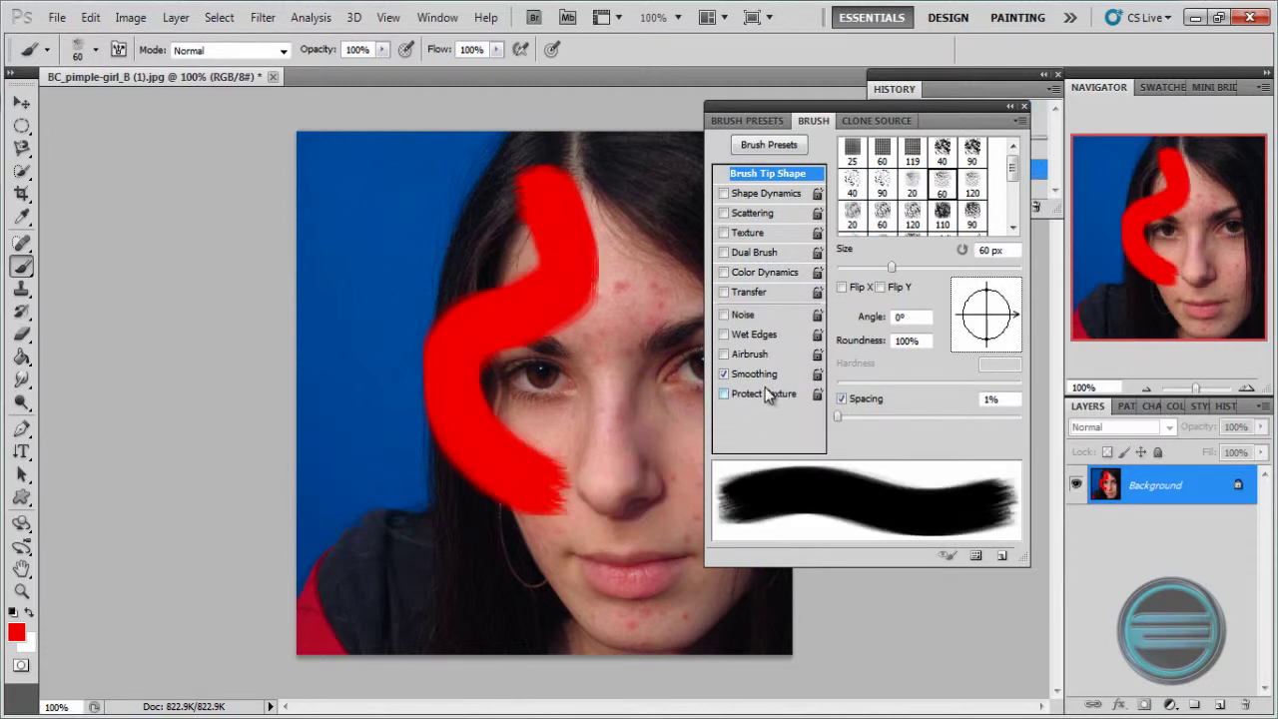
Set the brush spacing to 59% and the tip angle to -53°, painting speckled red strokes over the face and background with each setting
left_click_drag(838, 415, 891, 417)
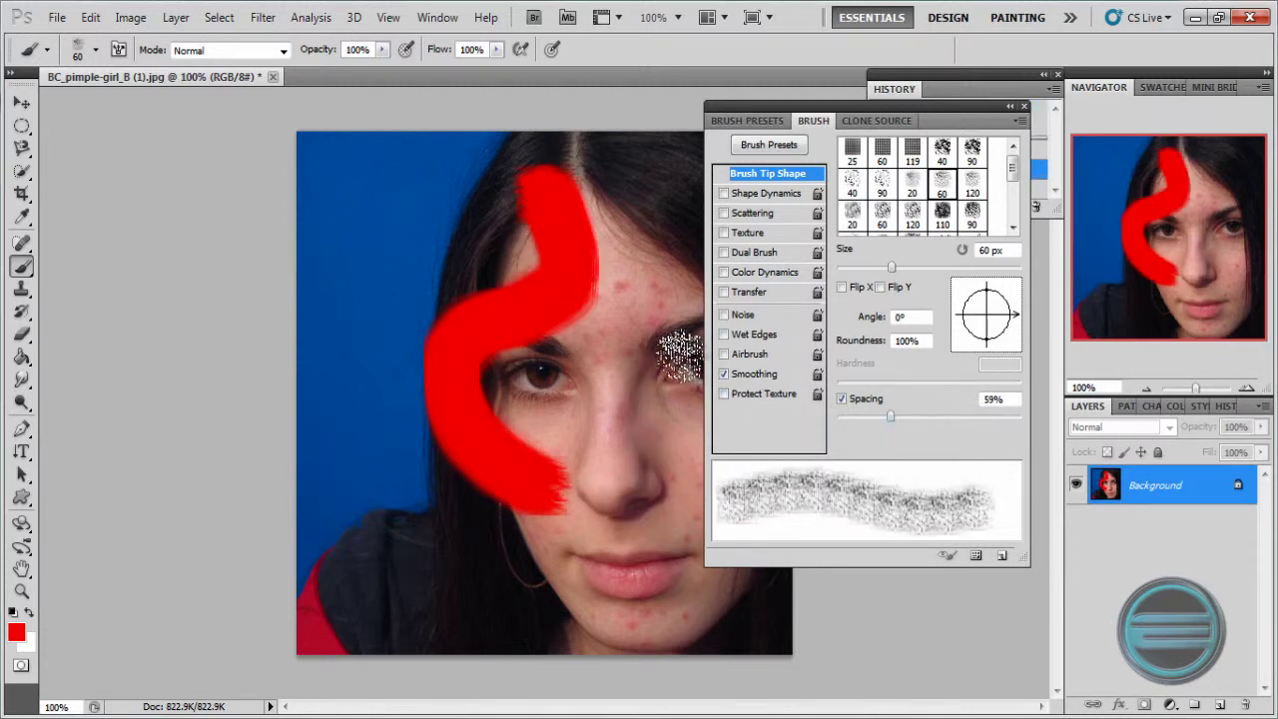
left_click_drag(624, 155, 649, 499)
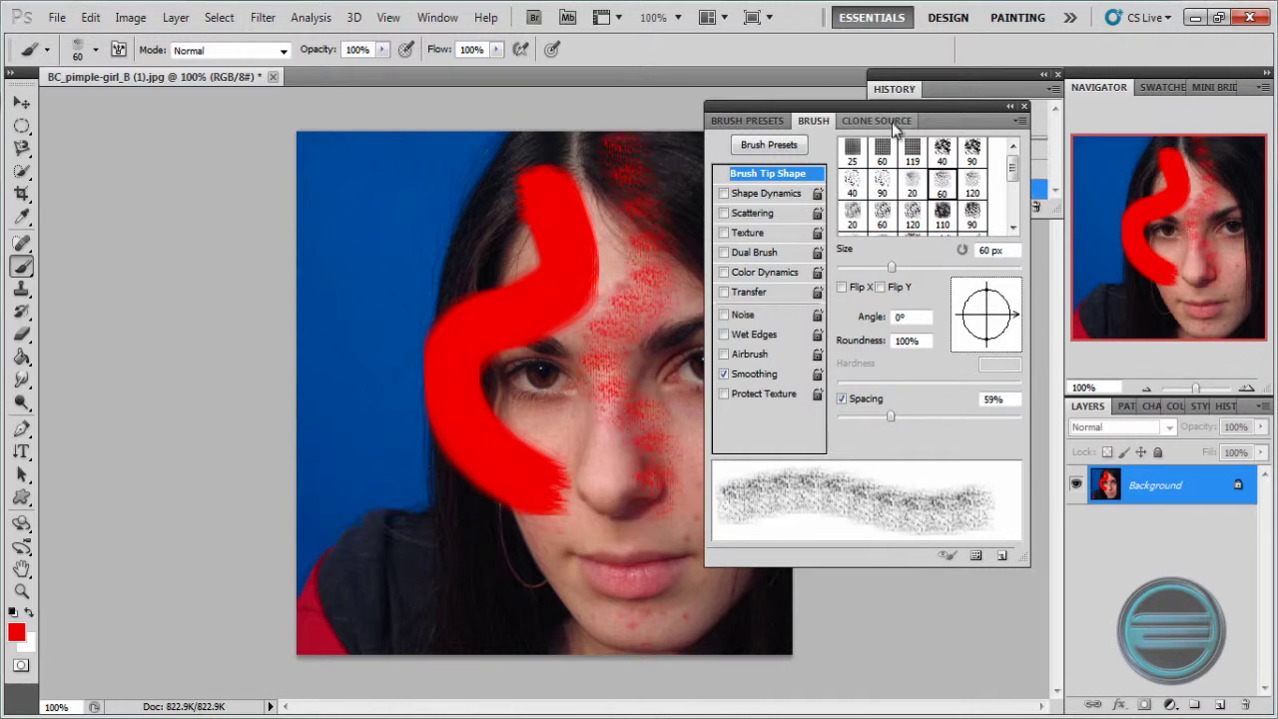
mouse_move(971, 308)
left_mouse_down()
mouse_move(1008, 321)
mouse_move(1004, 338)
left_mouse_up()
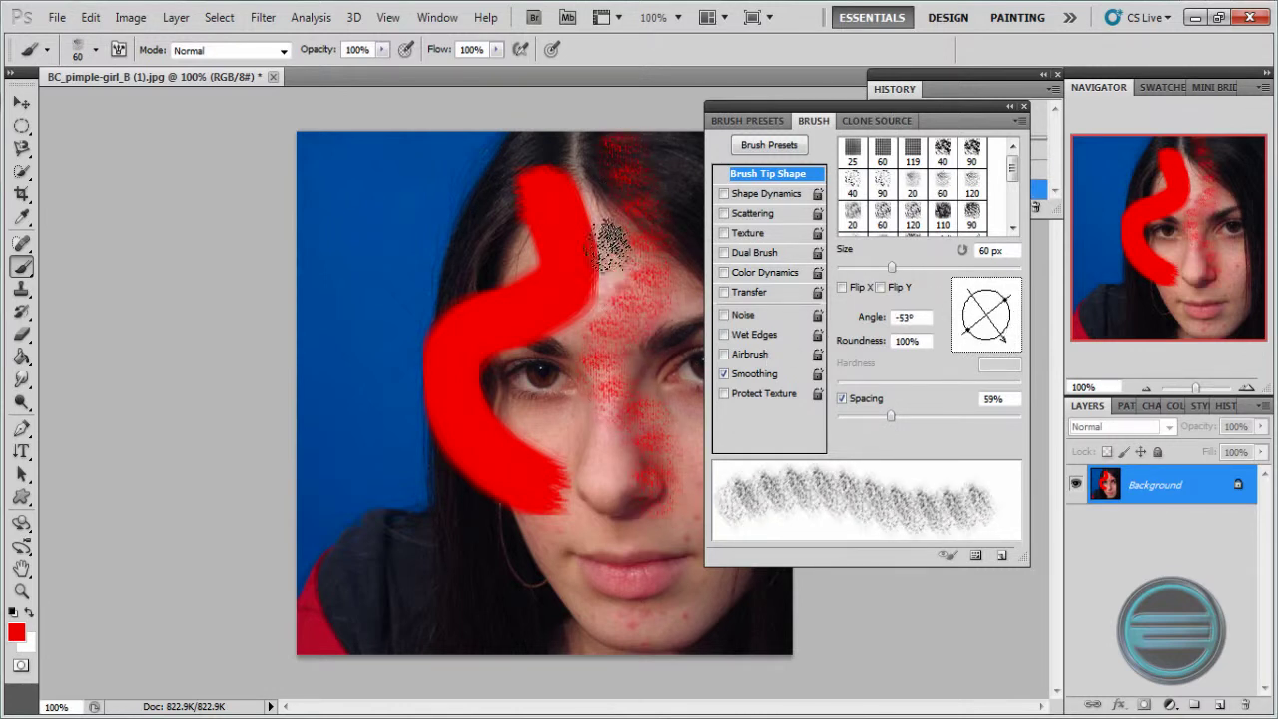
mouse_move(435, 239)
left_mouse_down()
mouse_move(416, 487)
mouse_move(537, 469)
mouse_move(698, 304)
left_mouse_up()
Set the brush size to 42 px, close the brush settings and restore the photo to its opening history state
left_click_drag(886, 269, 875, 268)
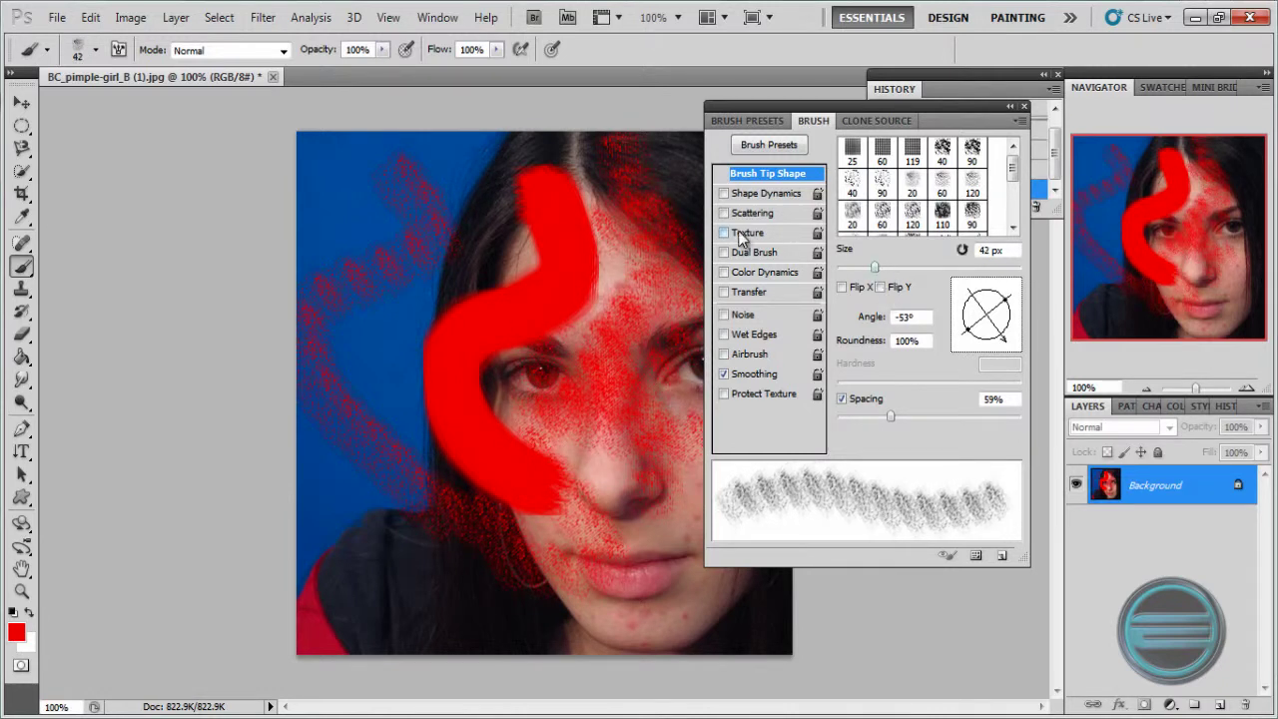
left_click(1022, 107)
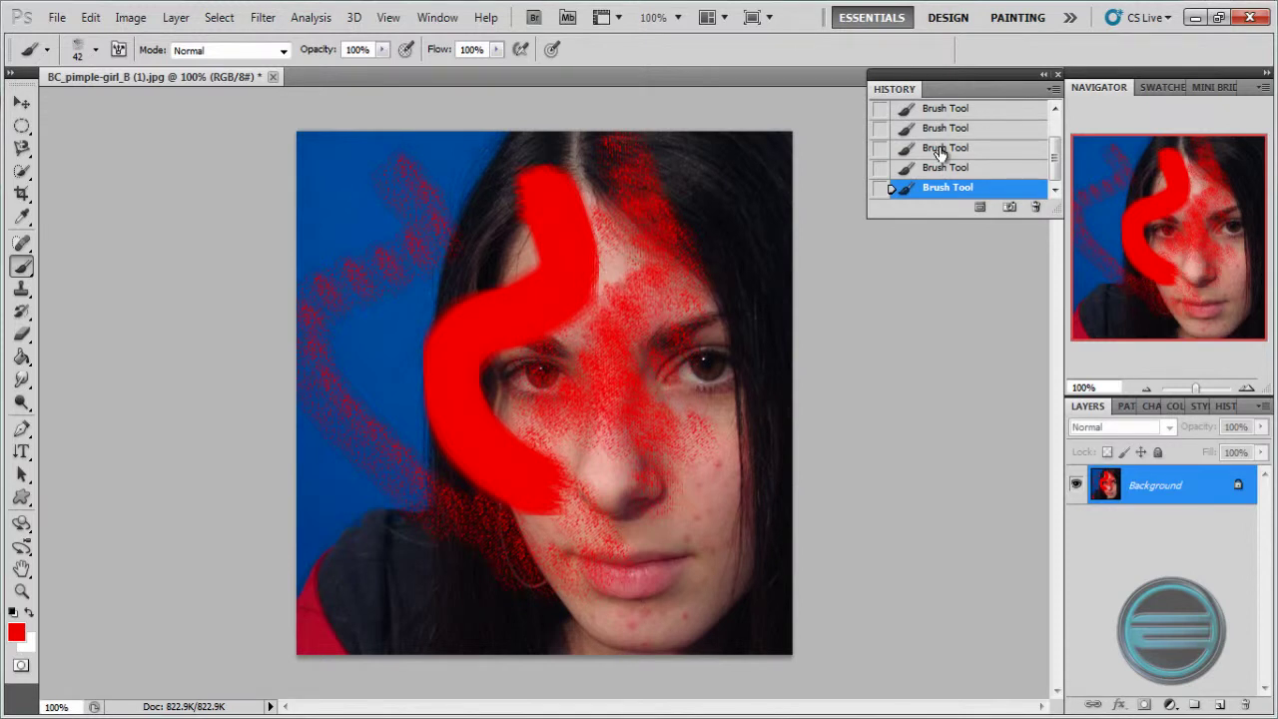
scroll(939, 152, "up", 2)
left_click(946, 115)
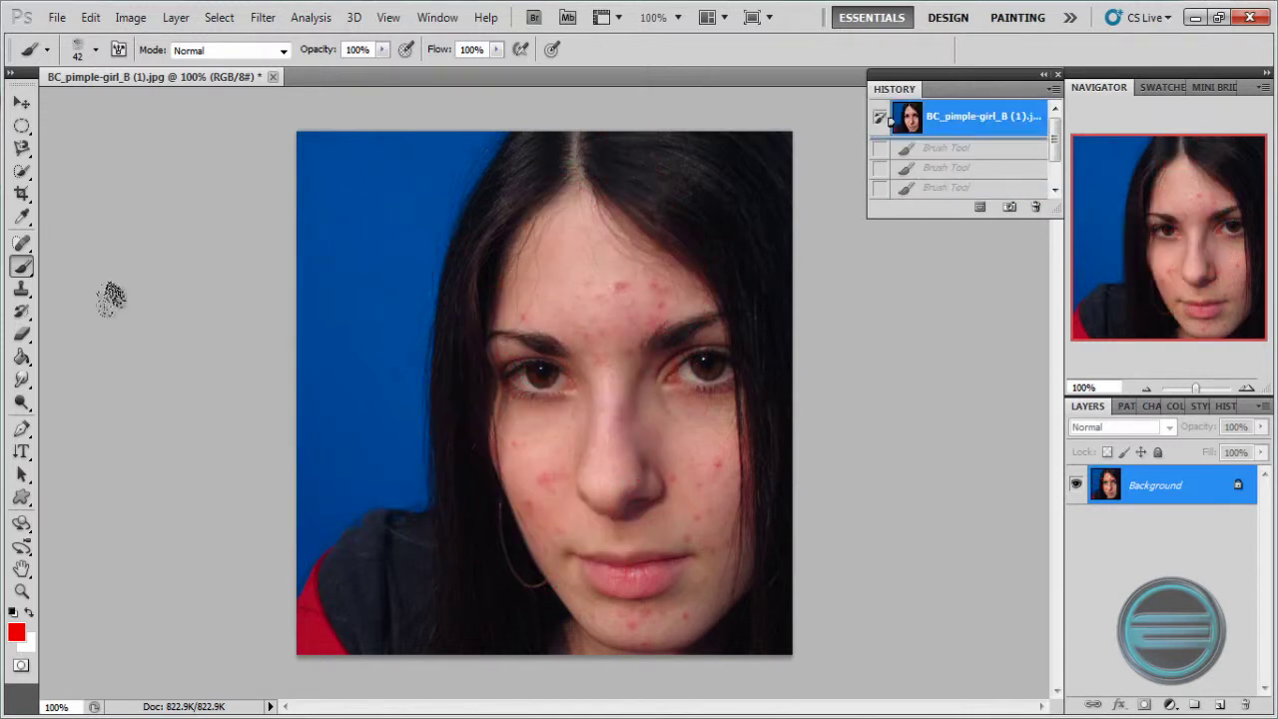
Convert the locked Background into a regular layer and add an empty layer above it
left_click(25, 342)
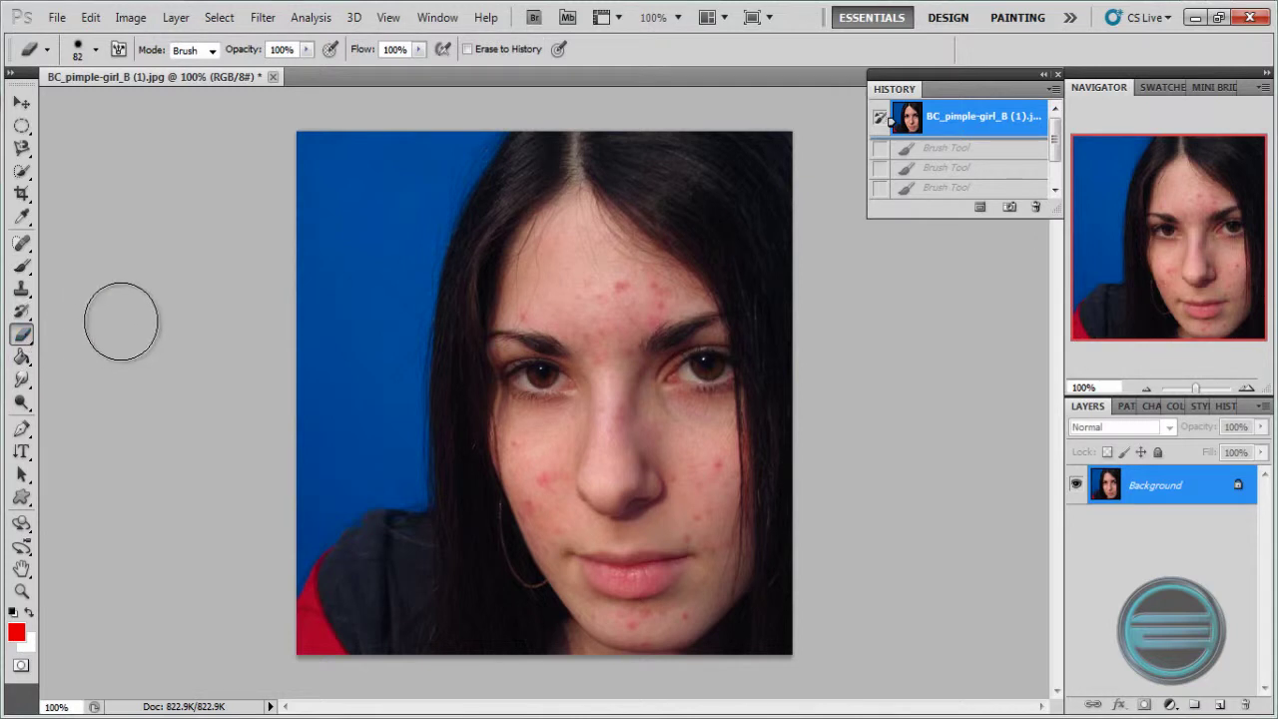
double_click(1111, 485)
left_click(784, 231)
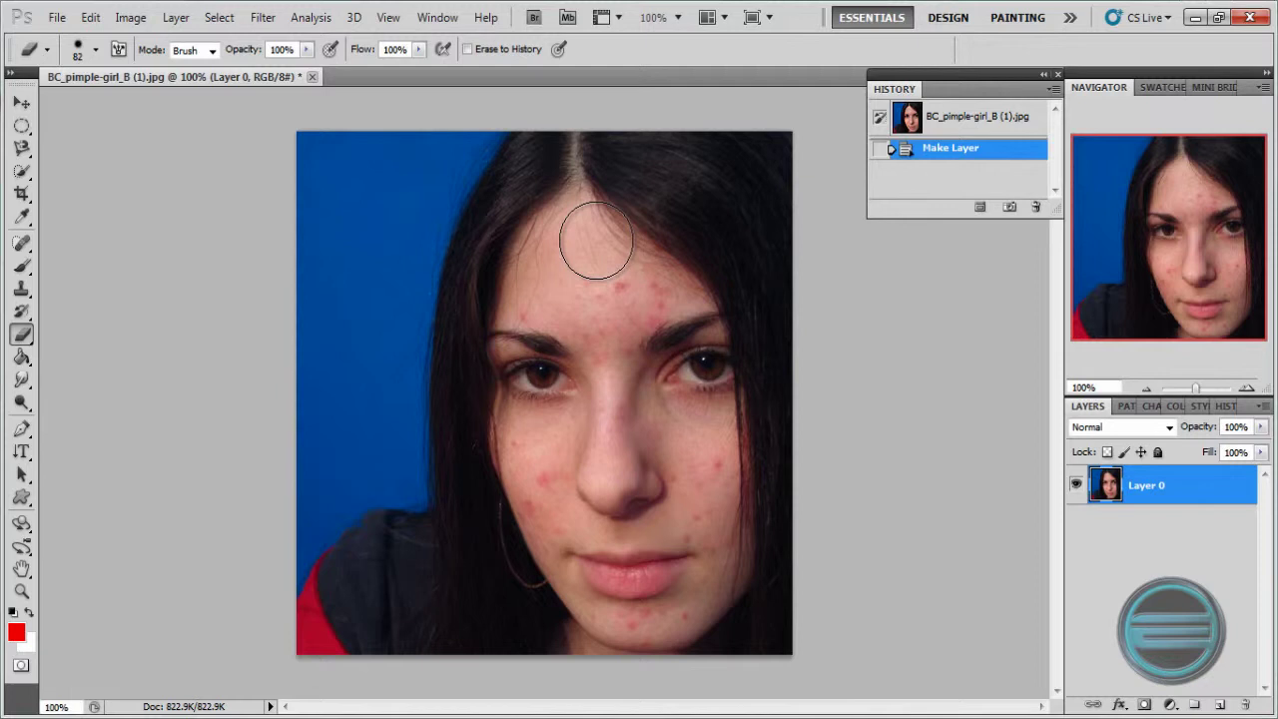
left_click(1220, 704)
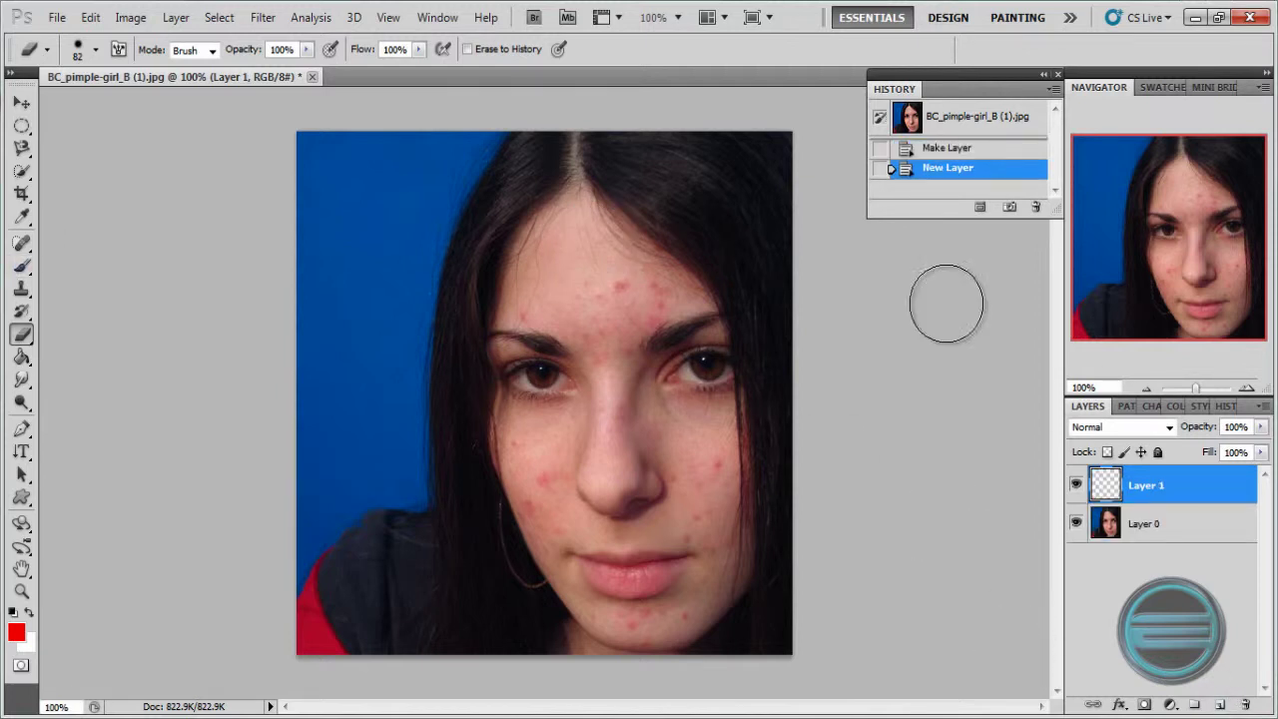
Brush two vertical red textured strokes on the forehead and one across the face below the eyes on the new layer
left_click(22, 265)
mouse_move(567, 217)
left_mouse_down()
mouse_move(571, 312)
mouse_move(569, 299)
left_mouse_up()
left_click_drag(649, 228, 634, 329)
mouse_move(477, 338)
left_mouse_down()
mouse_move(544, 408)
mouse_move(739, 399)
left_mouse_up()
Erase all the red strokes from the upper layer with the 82 px Eraser
left_click(22, 336)
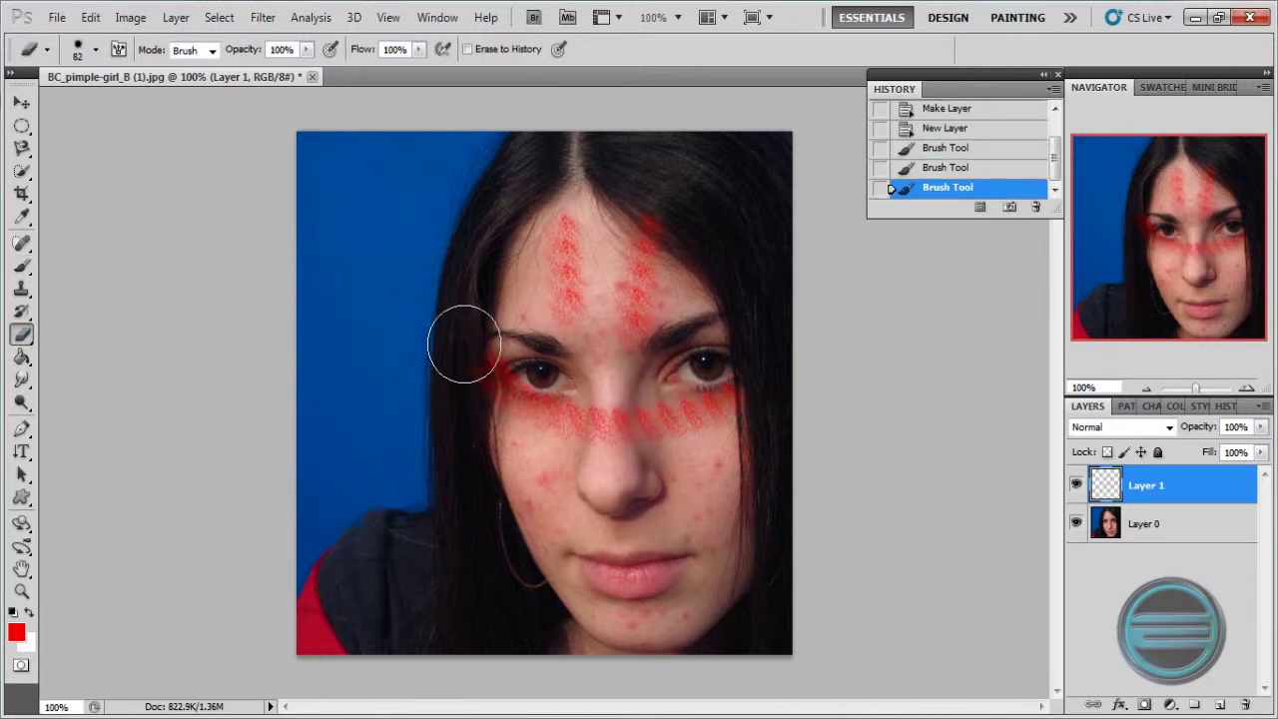
mouse_move(462, 343)
left_mouse_down()
mouse_move(531, 408)
mouse_move(784, 379)
mouse_move(626, 278)
mouse_move(629, 211)
mouse_move(580, 284)
mouse_move(570, 346)
mouse_move(614, 239)
mouse_move(643, 313)
mouse_move(601, 329)
mouse_move(618, 294)
left_mouse_up()
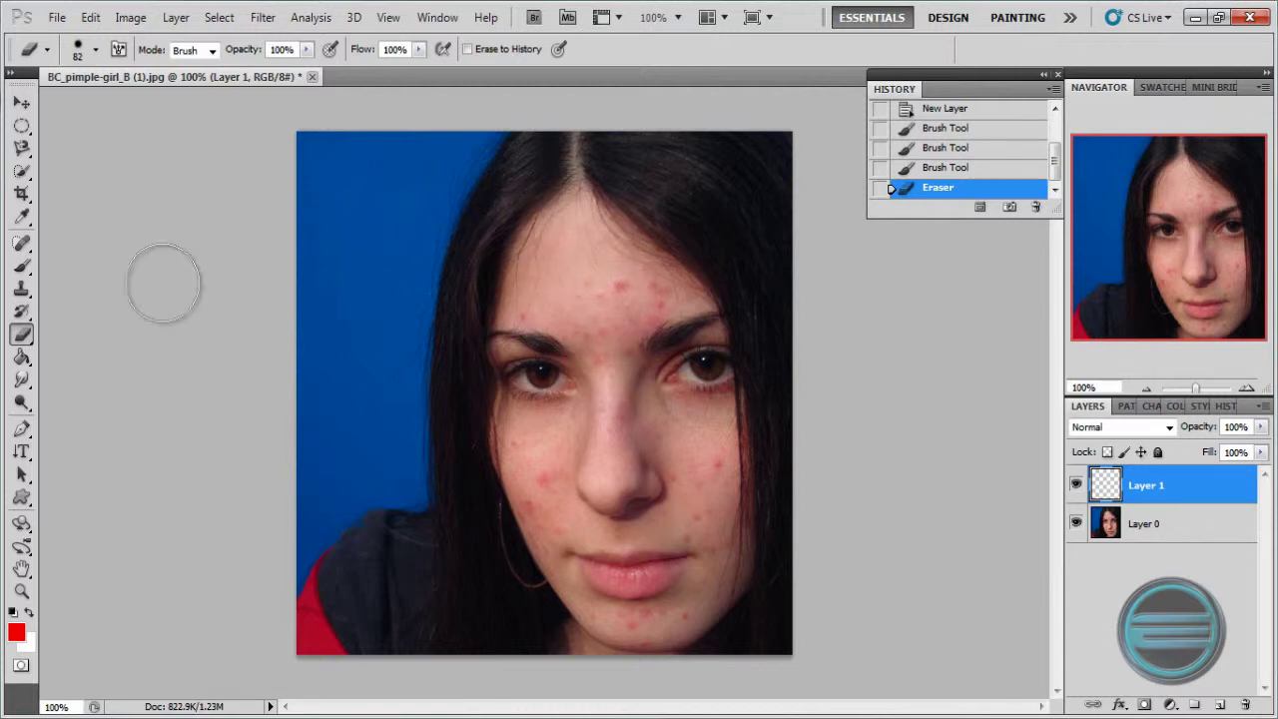
Apply a translucent blue-to-red linear gradient upward over the upper layer with the Gradient tool at 32% opacity
left_click(22, 356)
left_click(64, 356)
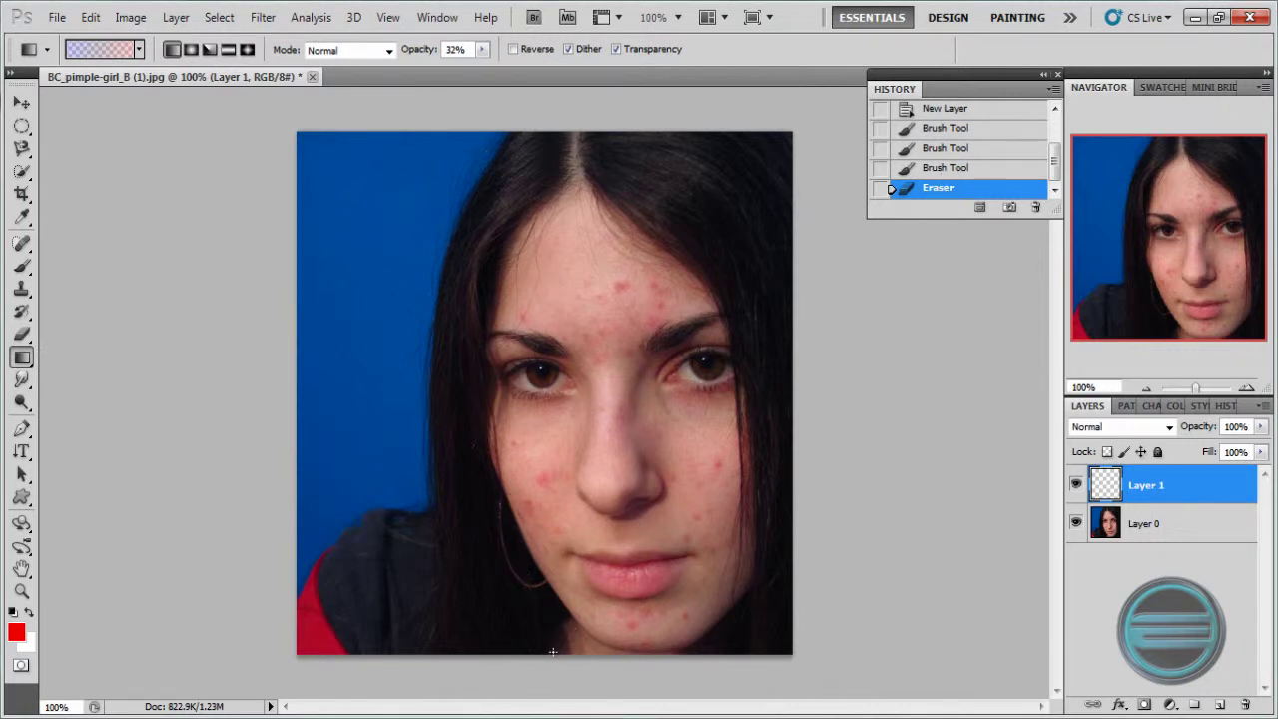
left_click_drag(554, 233, 526, 131)
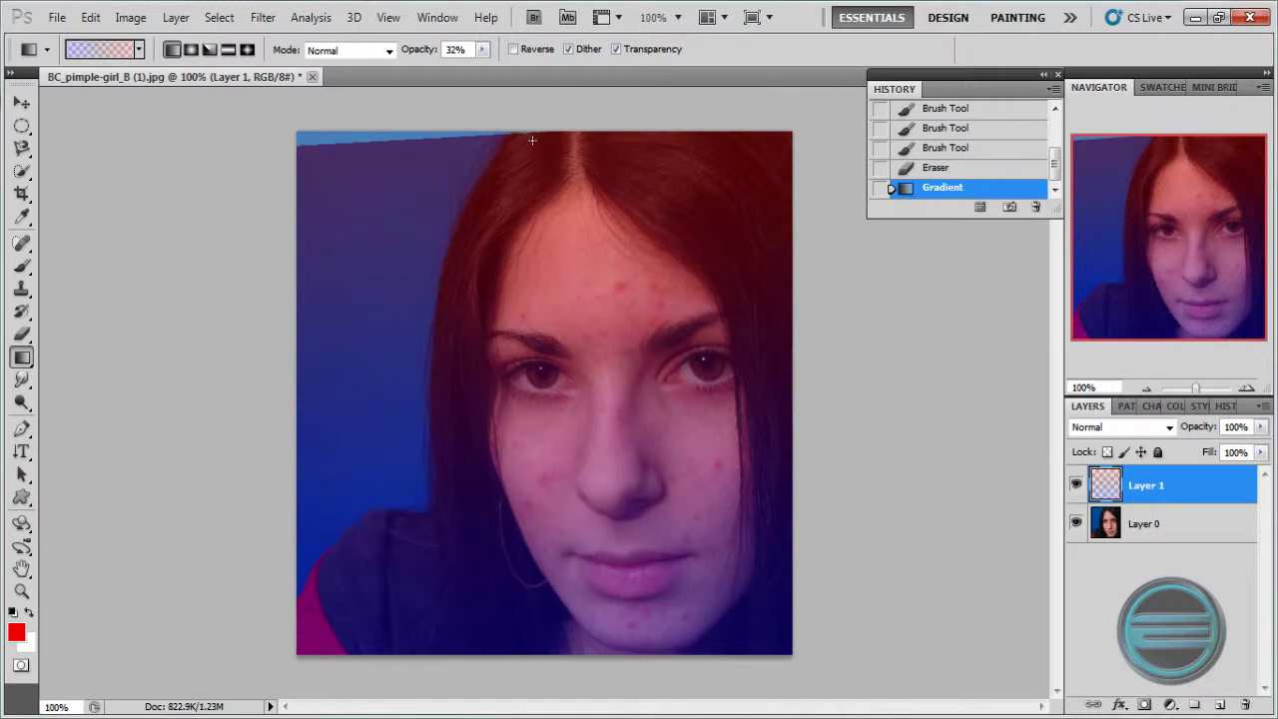
Set the gradient opacity to 100% and undo the translucent gradient
left_click(483, 50)
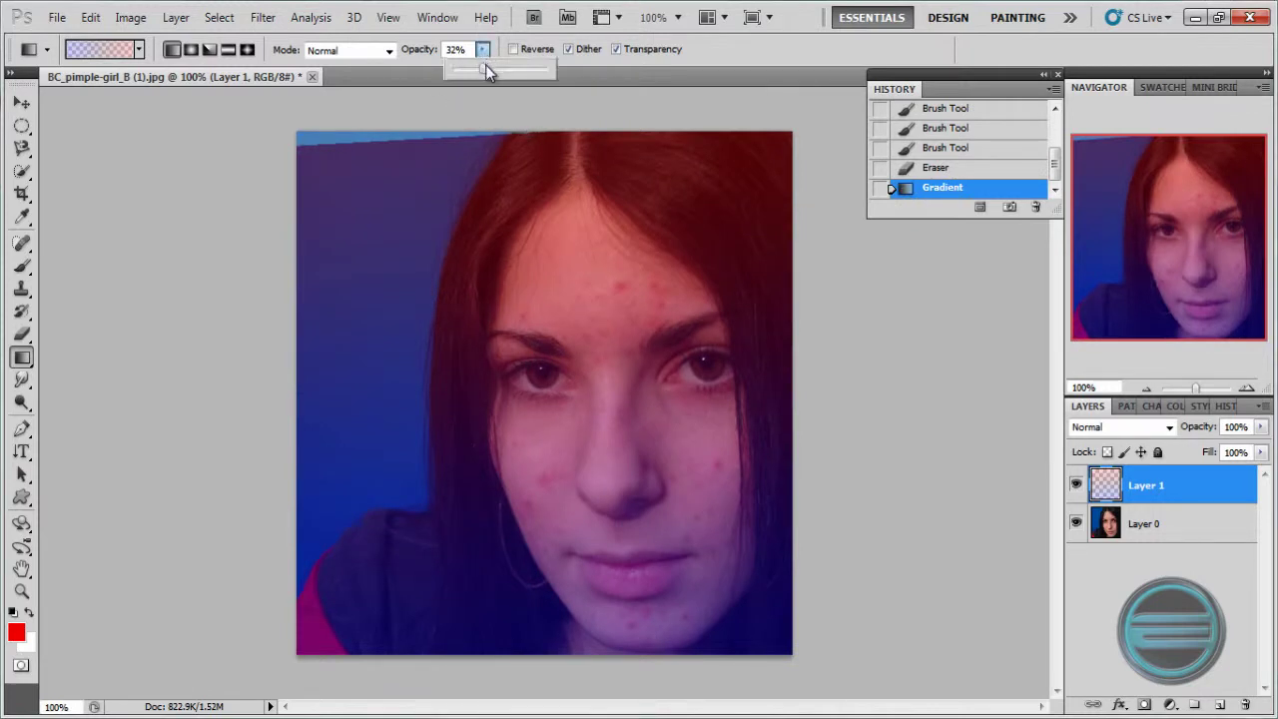
left_click_drag(486, 69, 602, 89)
left_click(923, 169)
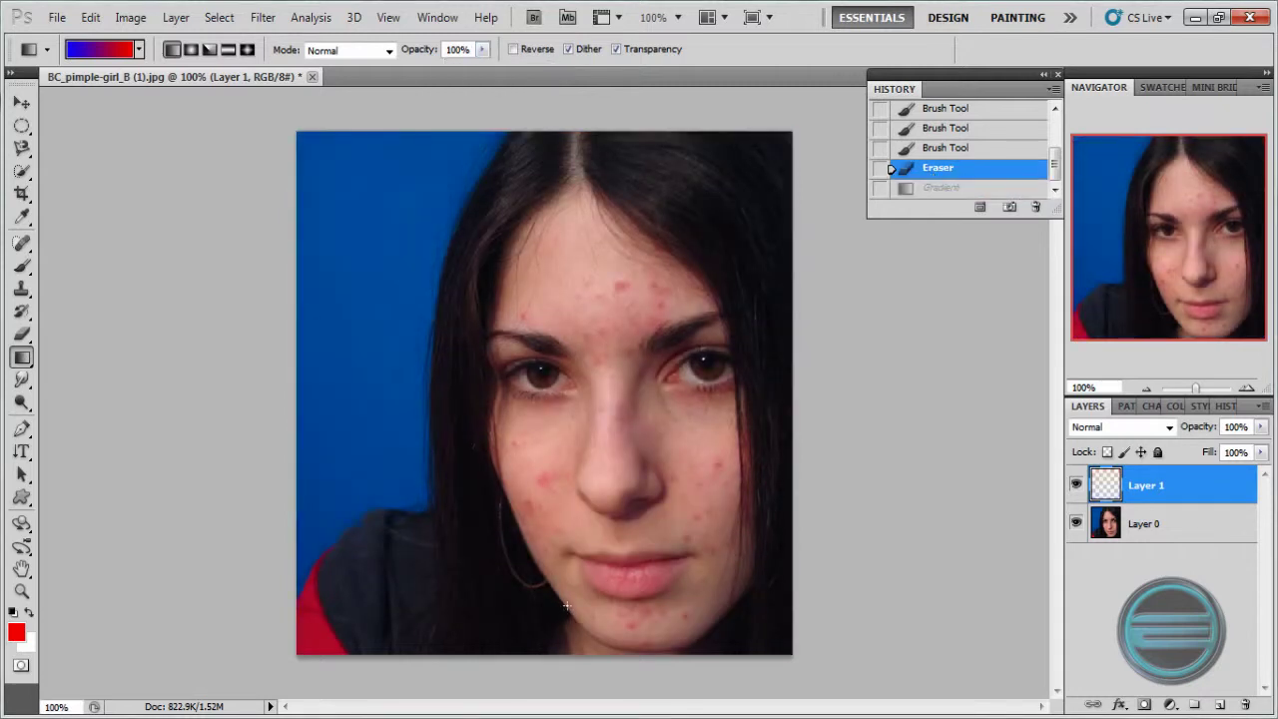
Fill the upper layer with the blue-to-red gradient at full opacity, and undo it
left_click_drag(552, 483, 559, 104)
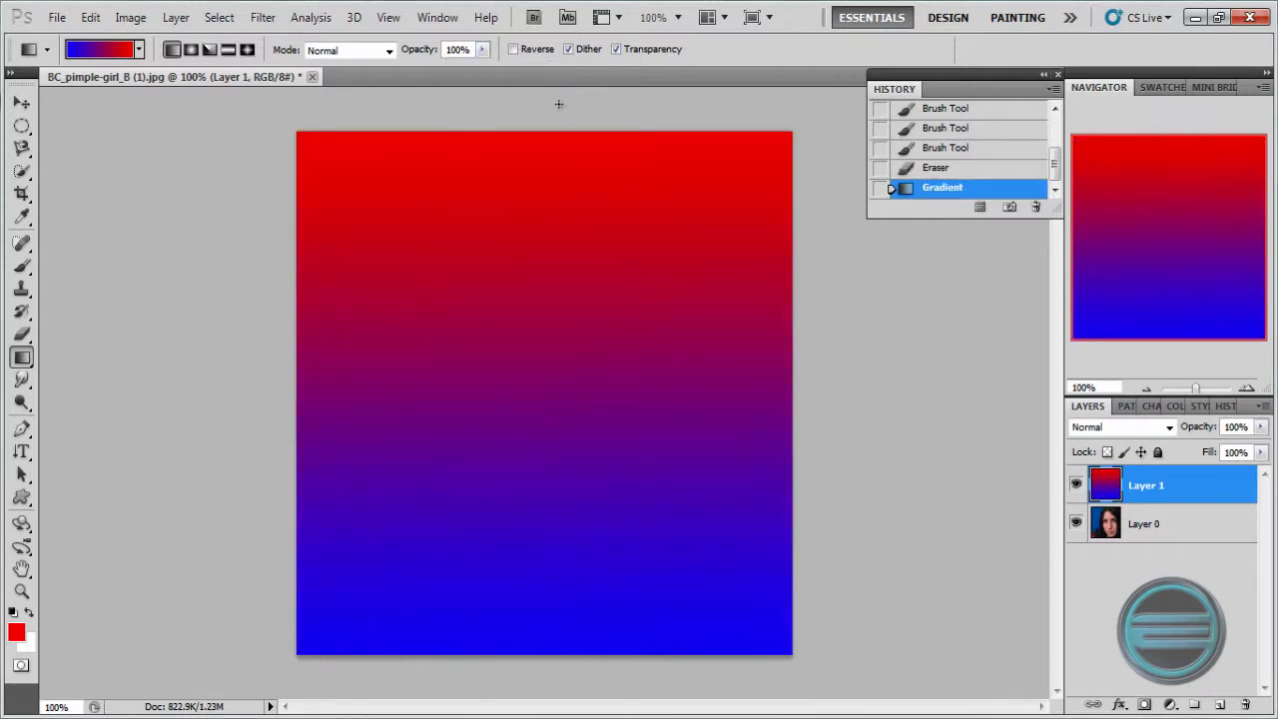
left_click(950, 170)
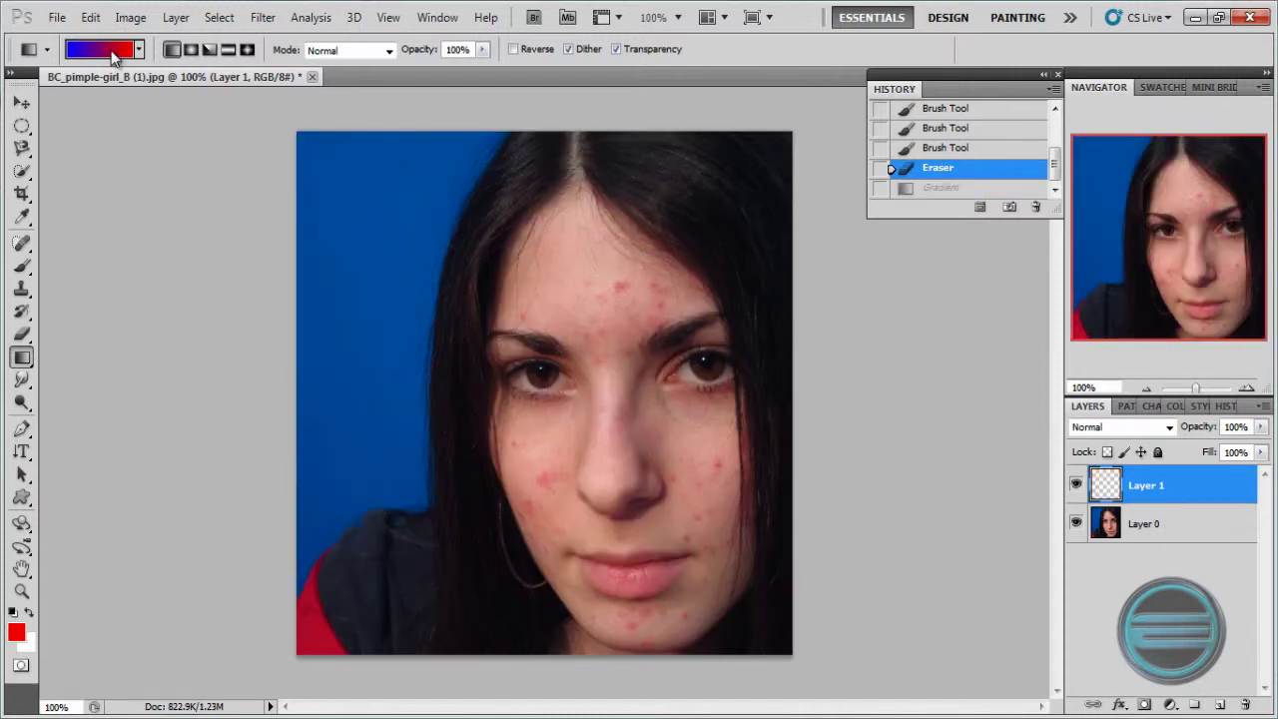
Edit the gradient and change its blue start stop to black
left_click(111, 50)
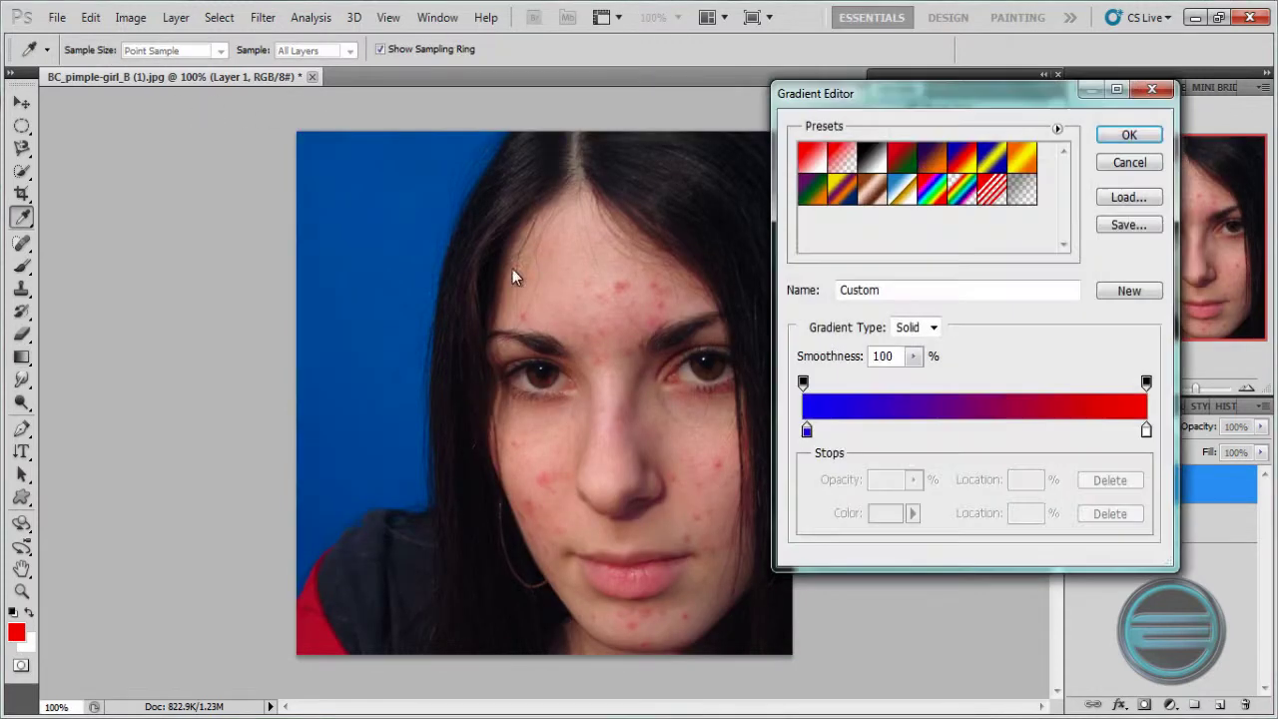
left_click(806, 431)
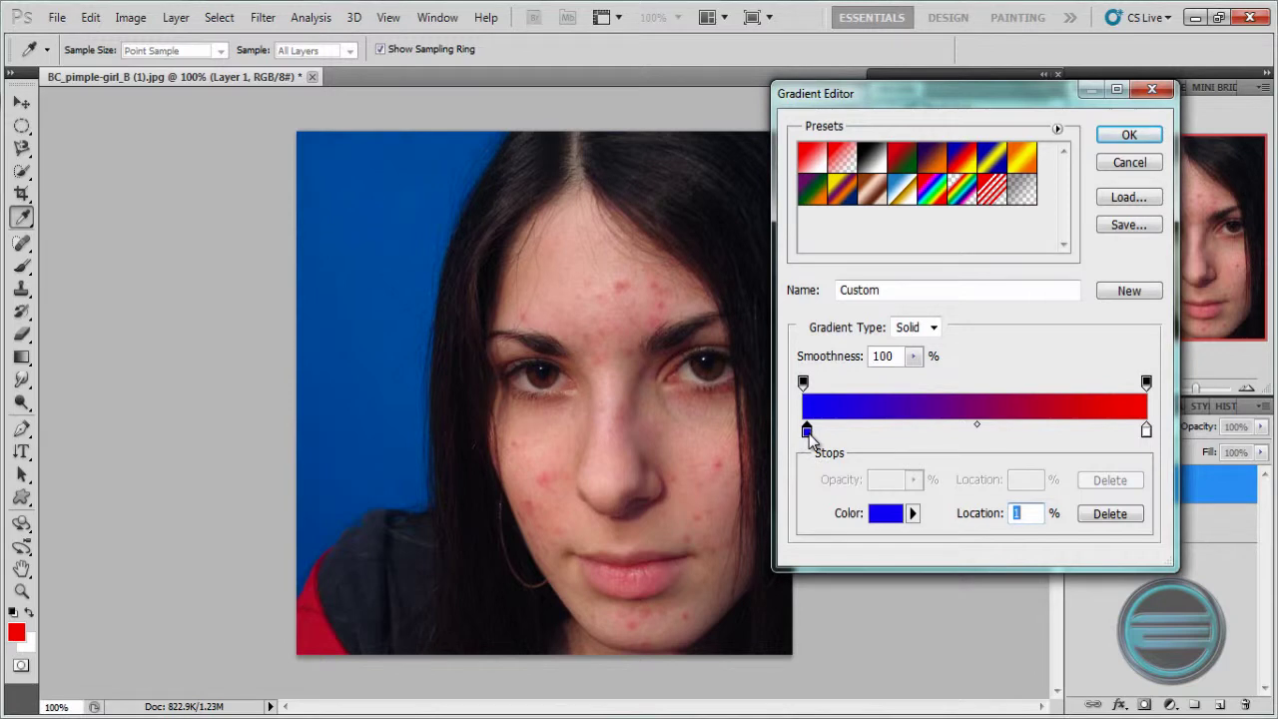
left_click(885, 513)
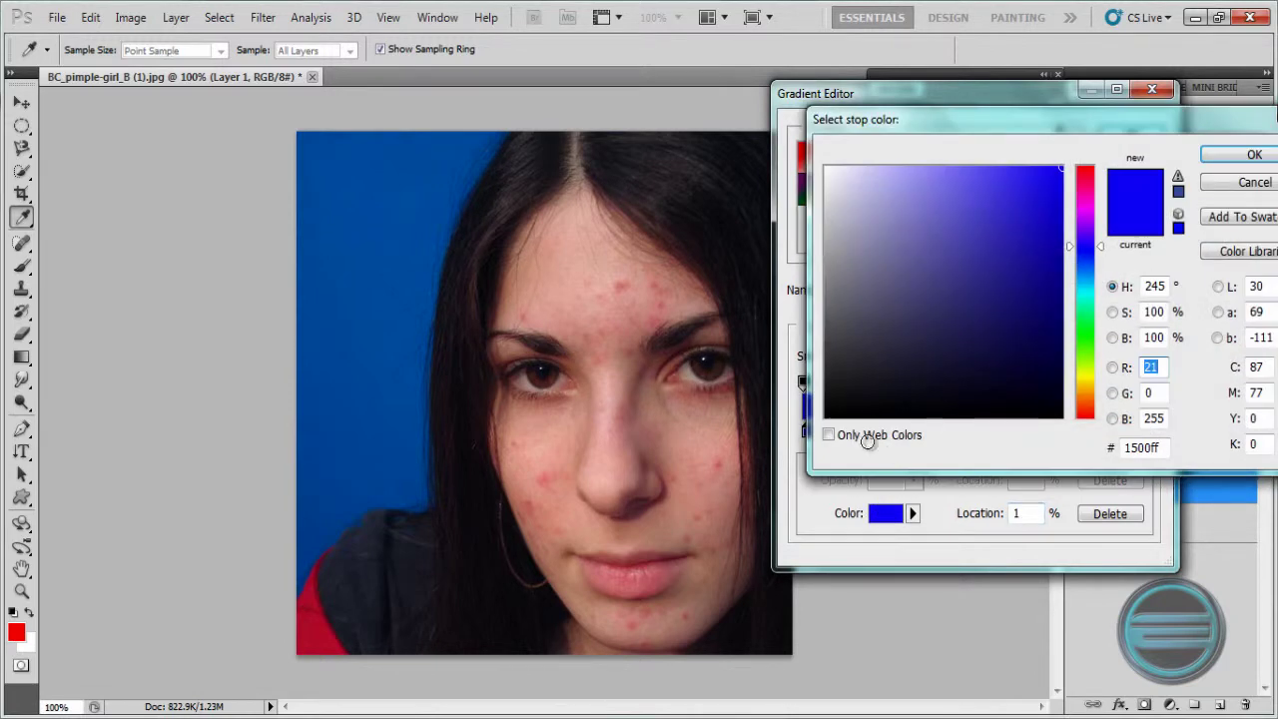
left_click(864, 418)
left_click(1238, 155)
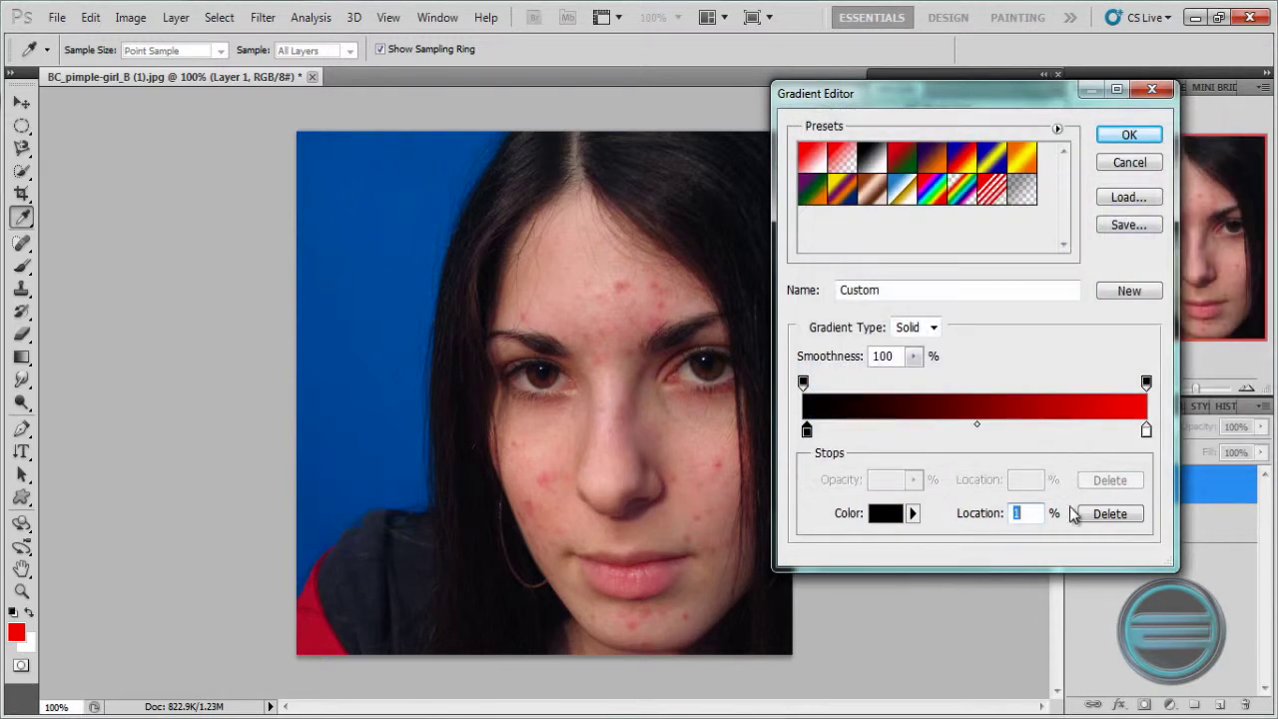
Set the gradient's end stop to white, accept it and apply the black-to-white gradient upward across the upper layer
left_click(1146, 430)
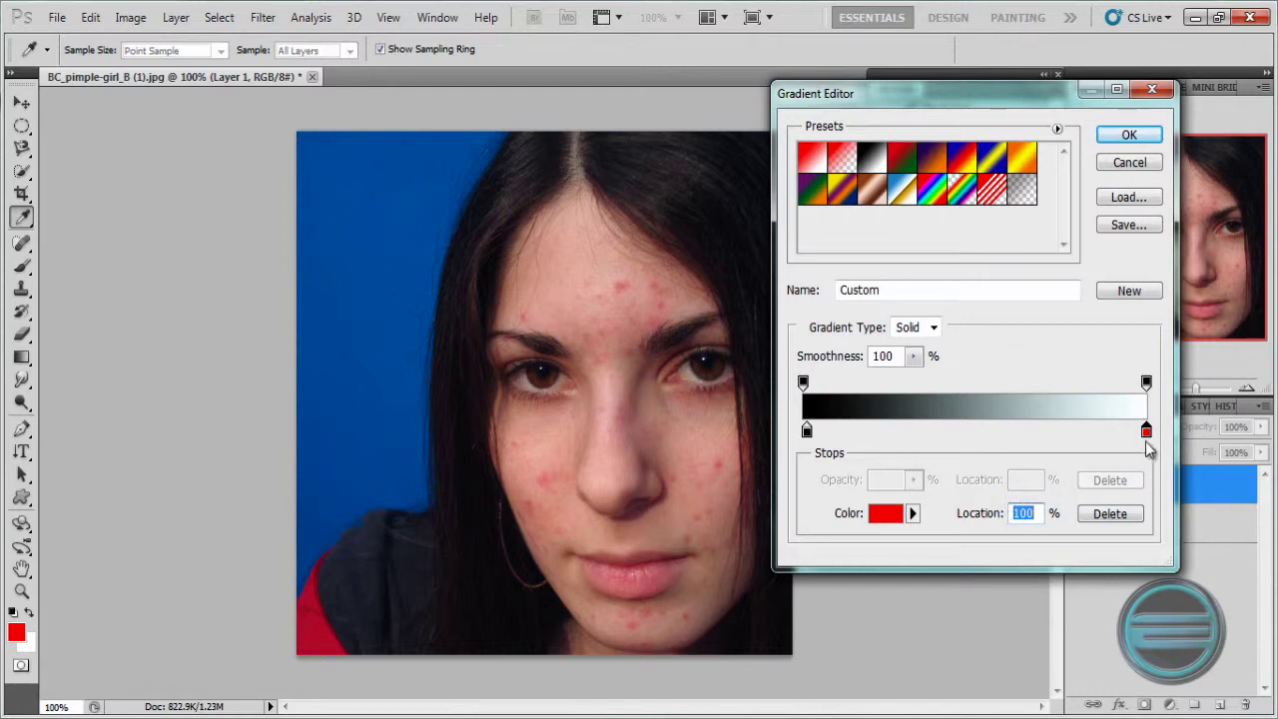
left_click(1128, 517)
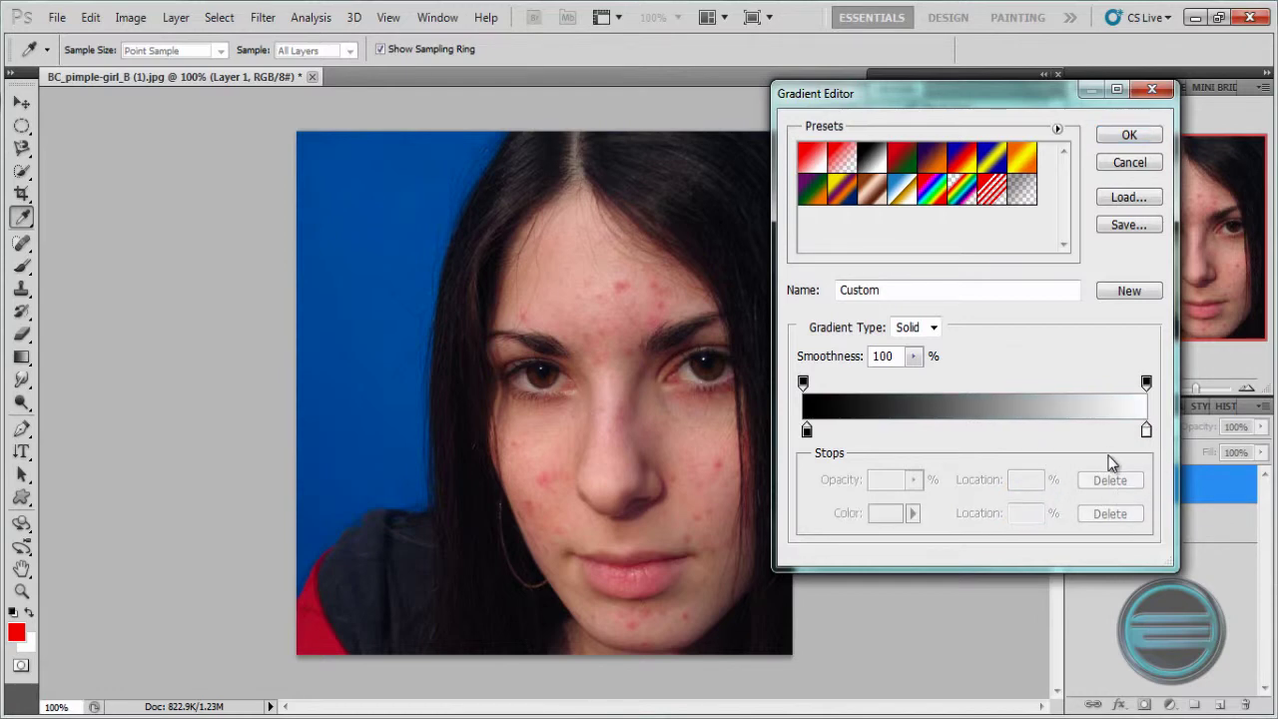
left_click(1129, 164)
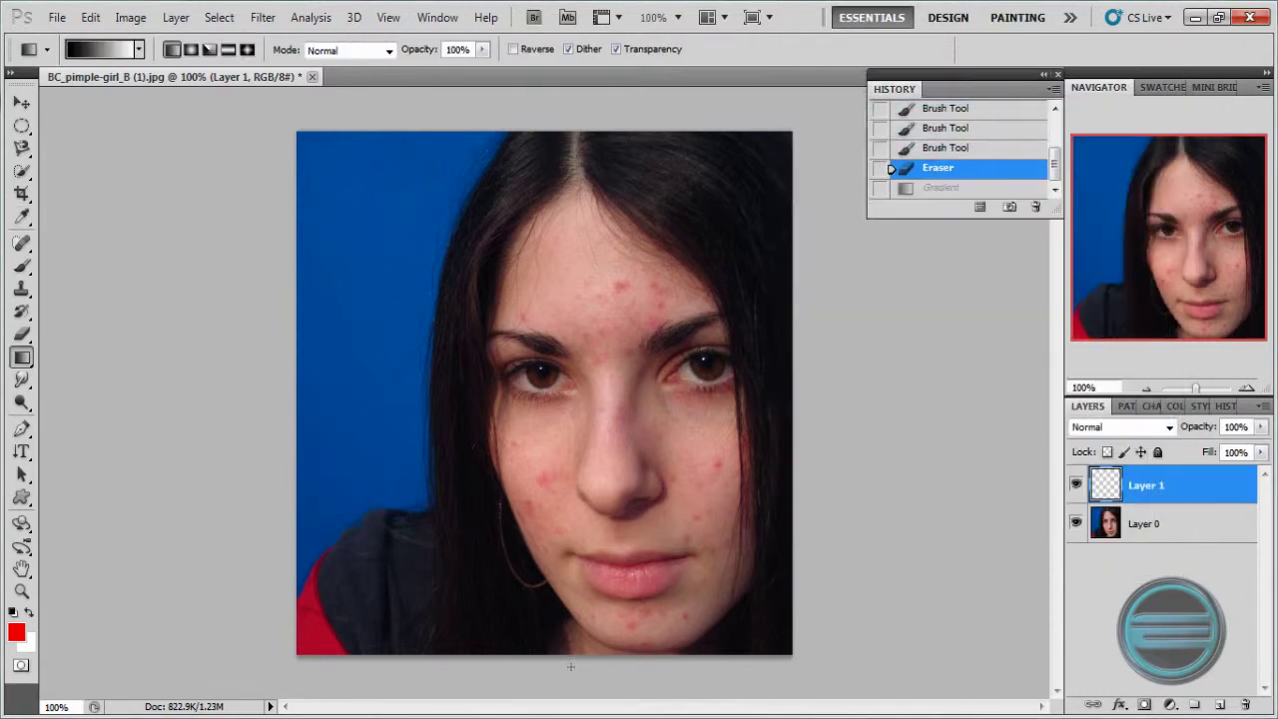
left_click_drag(570, 666, 550, 88)
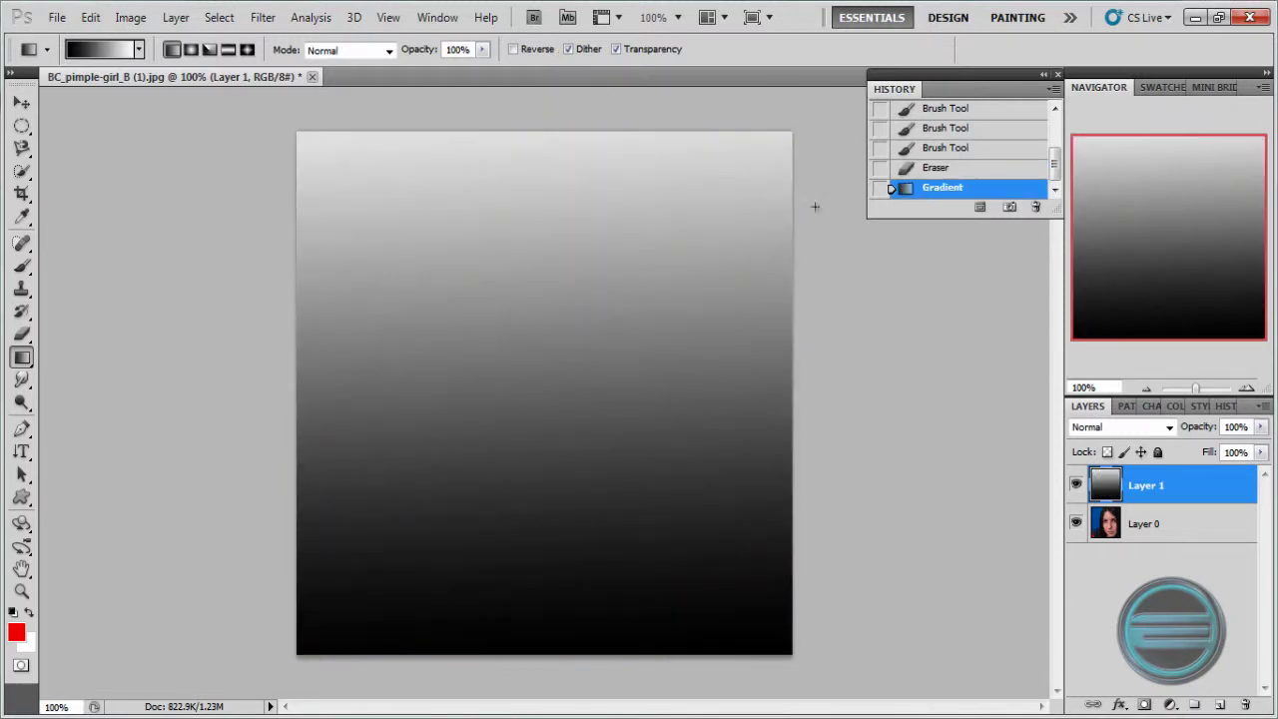
Undo the black-to-white gradient, redraw it upward across the upper layer, and undo it again
left_click(943, 170)
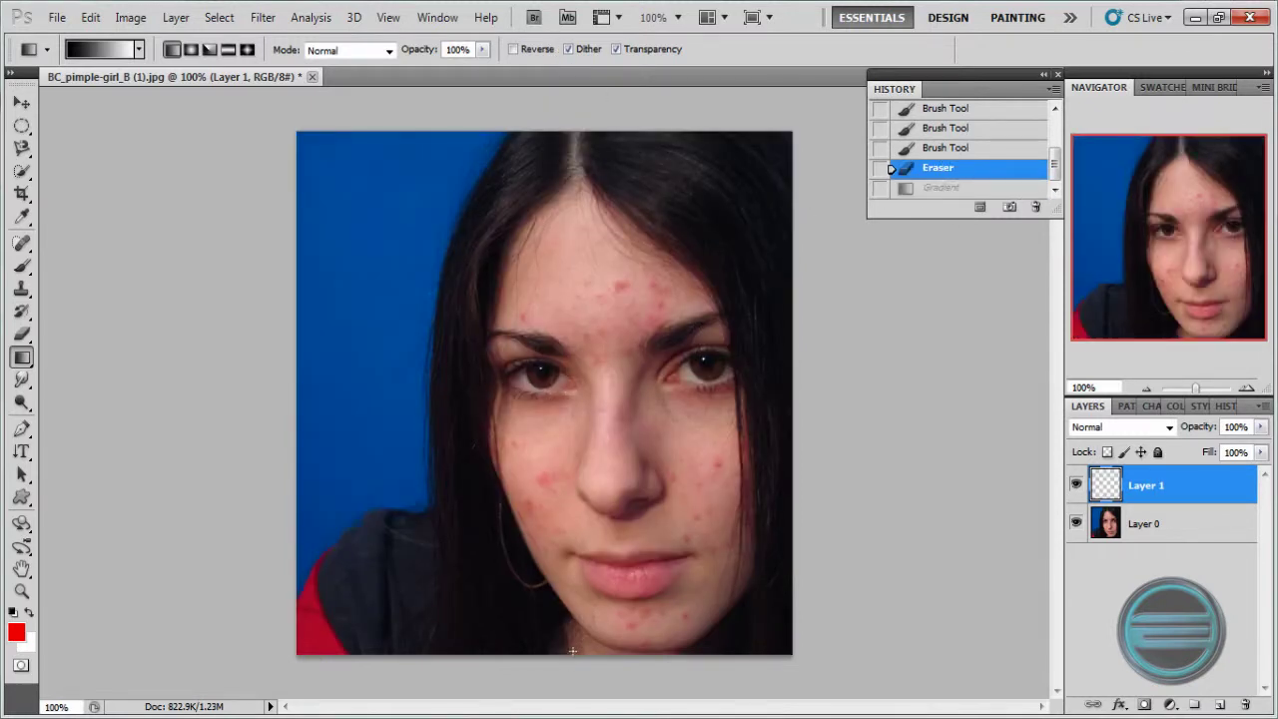
left_click_drag(566, 547, 552, 53)
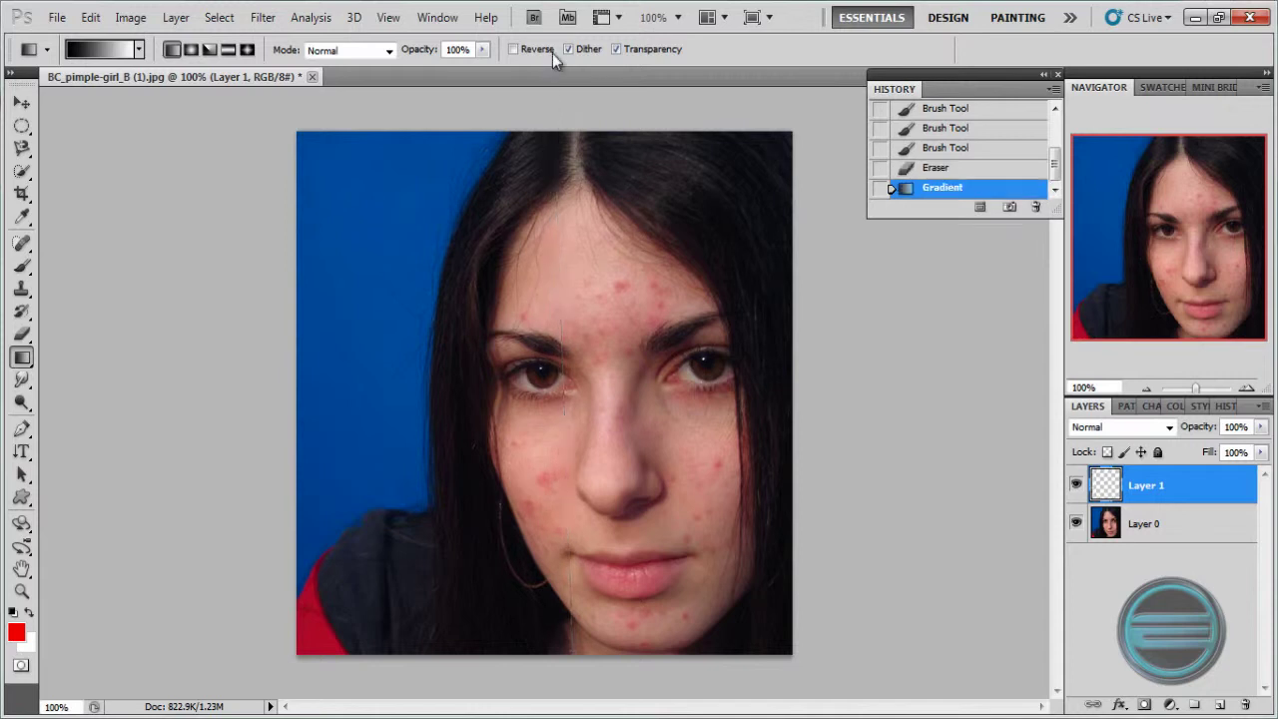
left_click(974, 169)
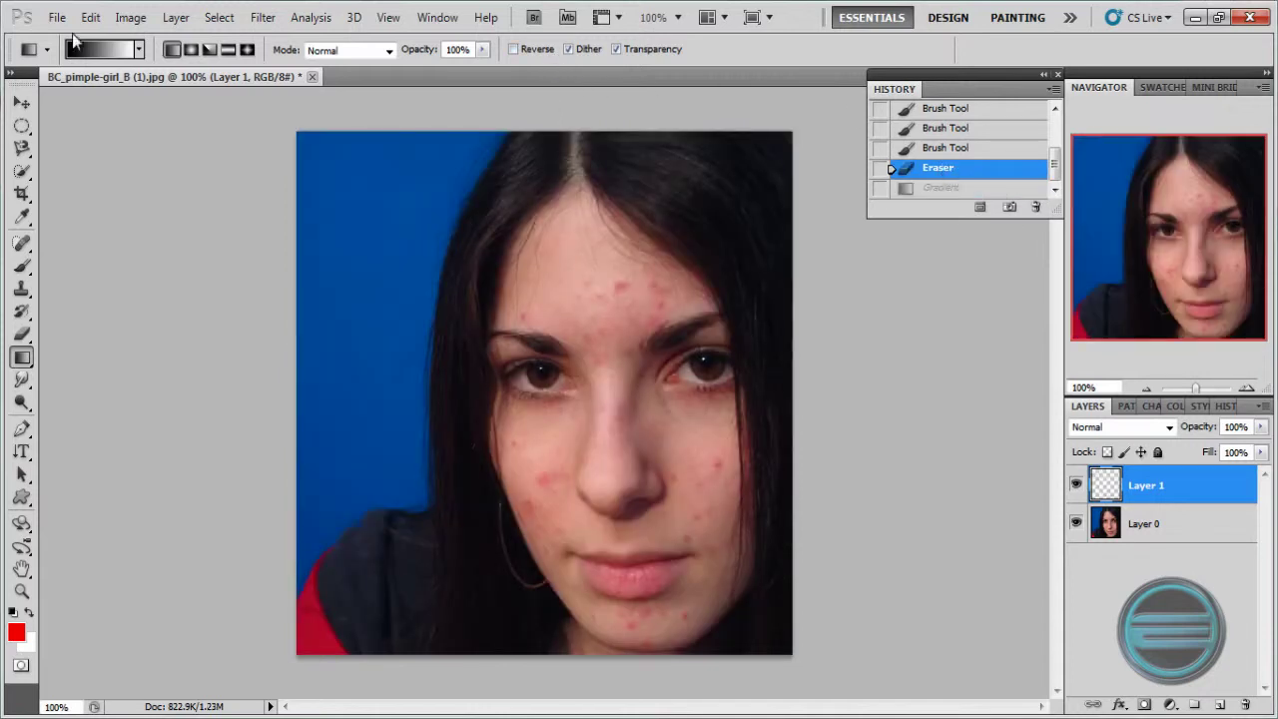
Fill the upper layer with black-to-white radial gradients of varying size and position, and revert the photo to its originally opened state
left_click(195, 51)
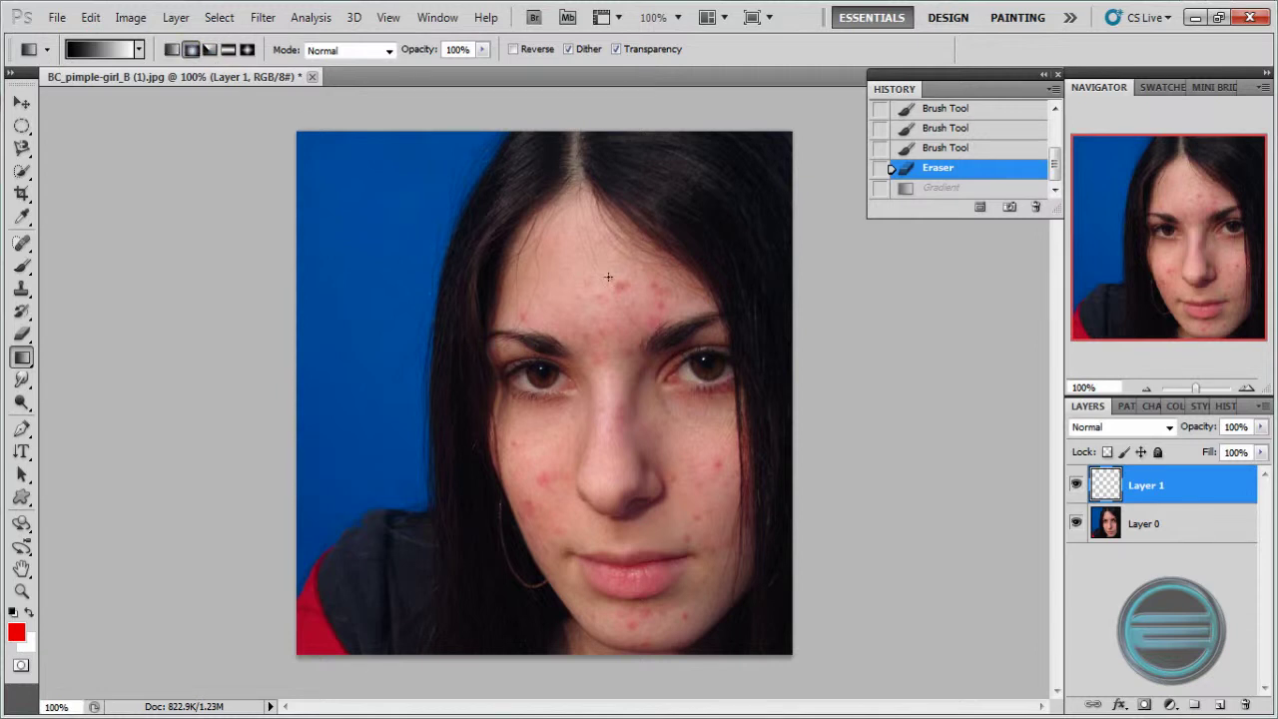
left_click_drag(511, 322, 581, 352)
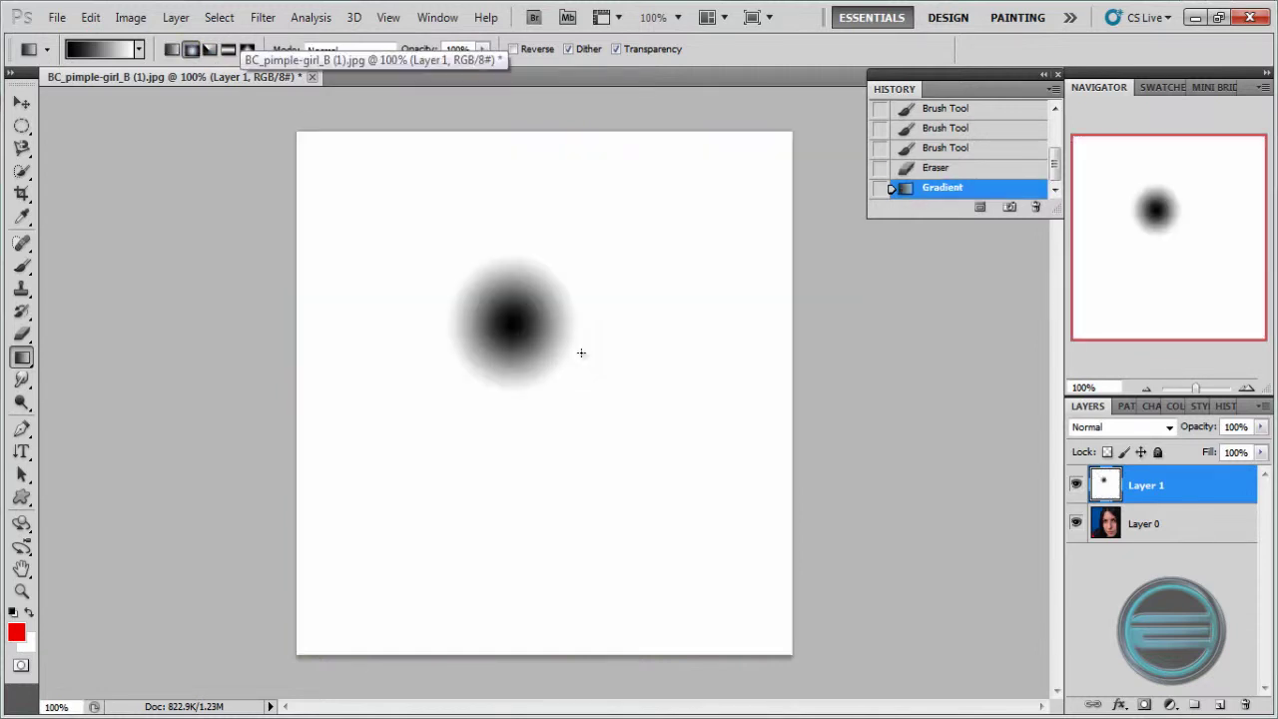
left_click_drag(648, 383, 664, 391)
left_click_drag(490, 456, 590, 533)
left_click_drag(436, 306, 373, 199)
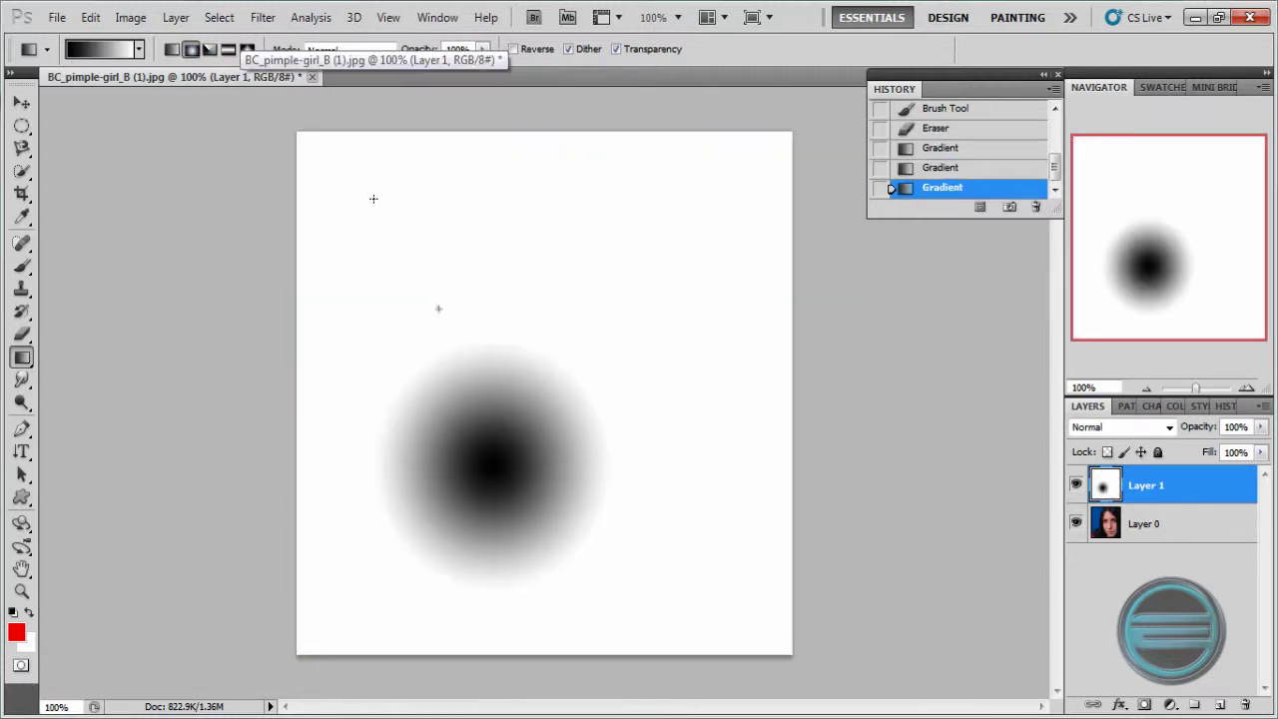
scroll(981, 180, "up", 10)
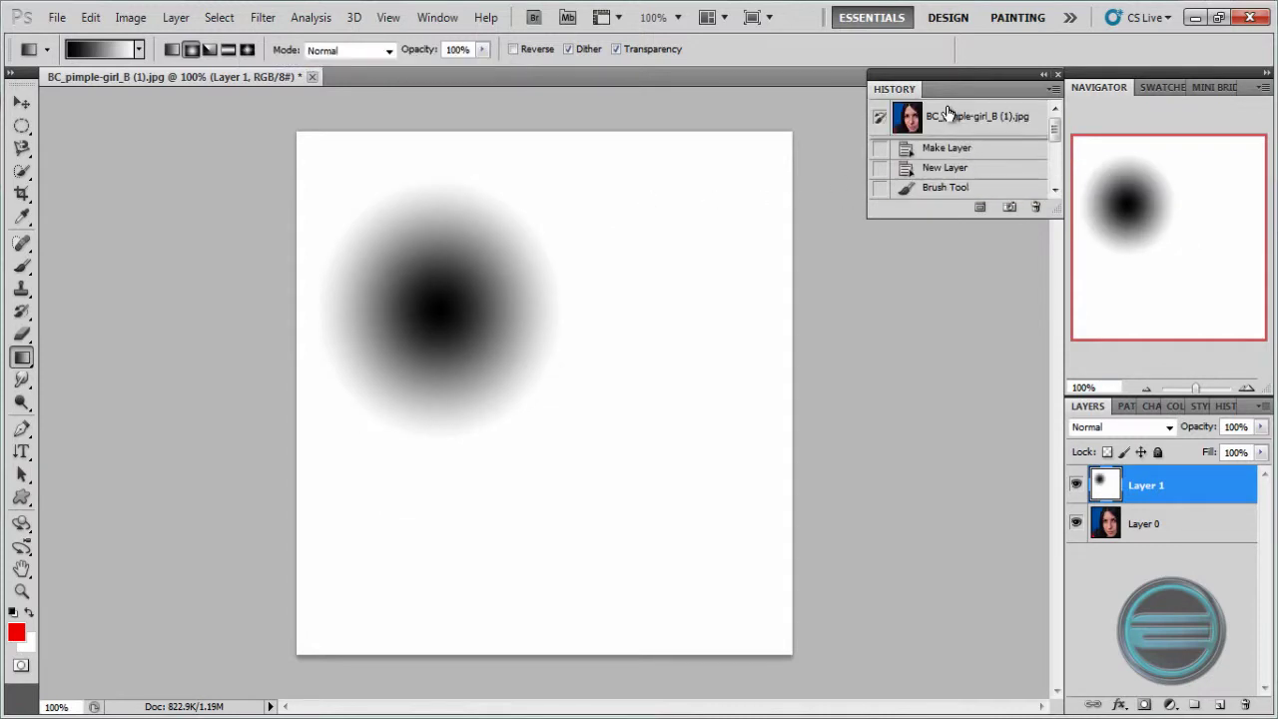
left_click(948, 118)
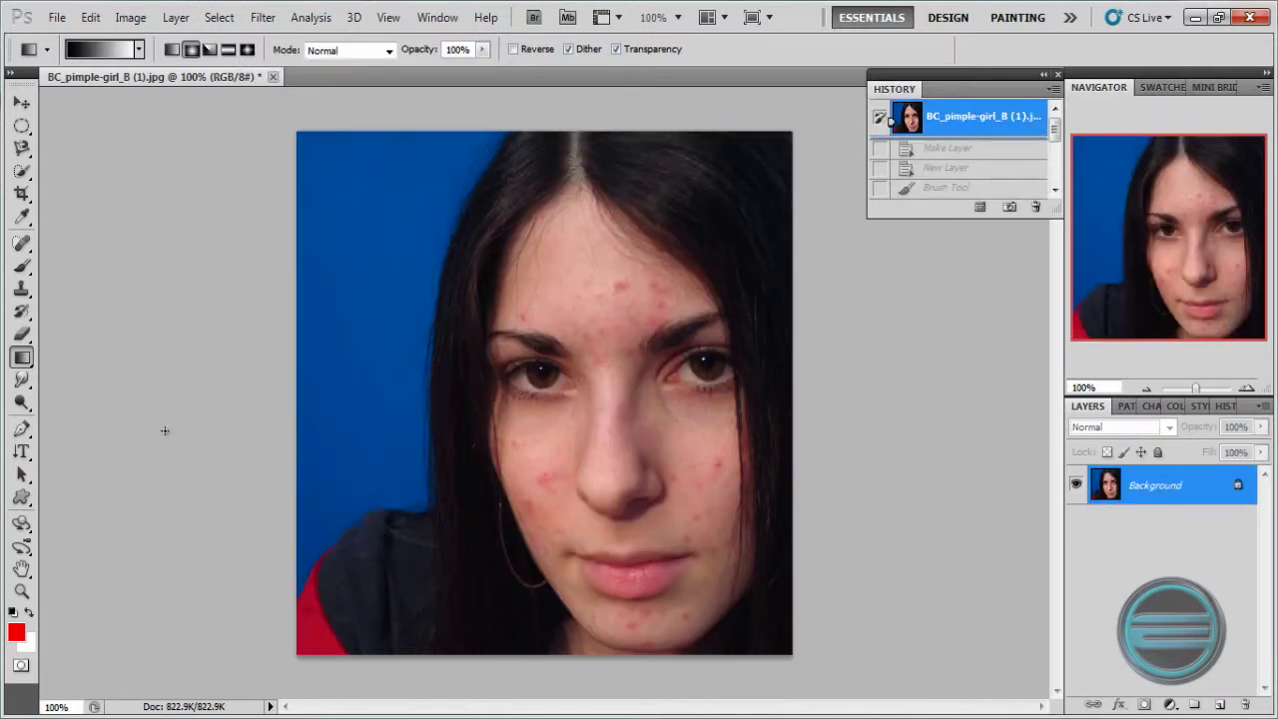
Choose the Paint Bucket tool and convert the locked Background into a regular layer named Layer 0
right_click(22, 360)
left_click(85, 373)
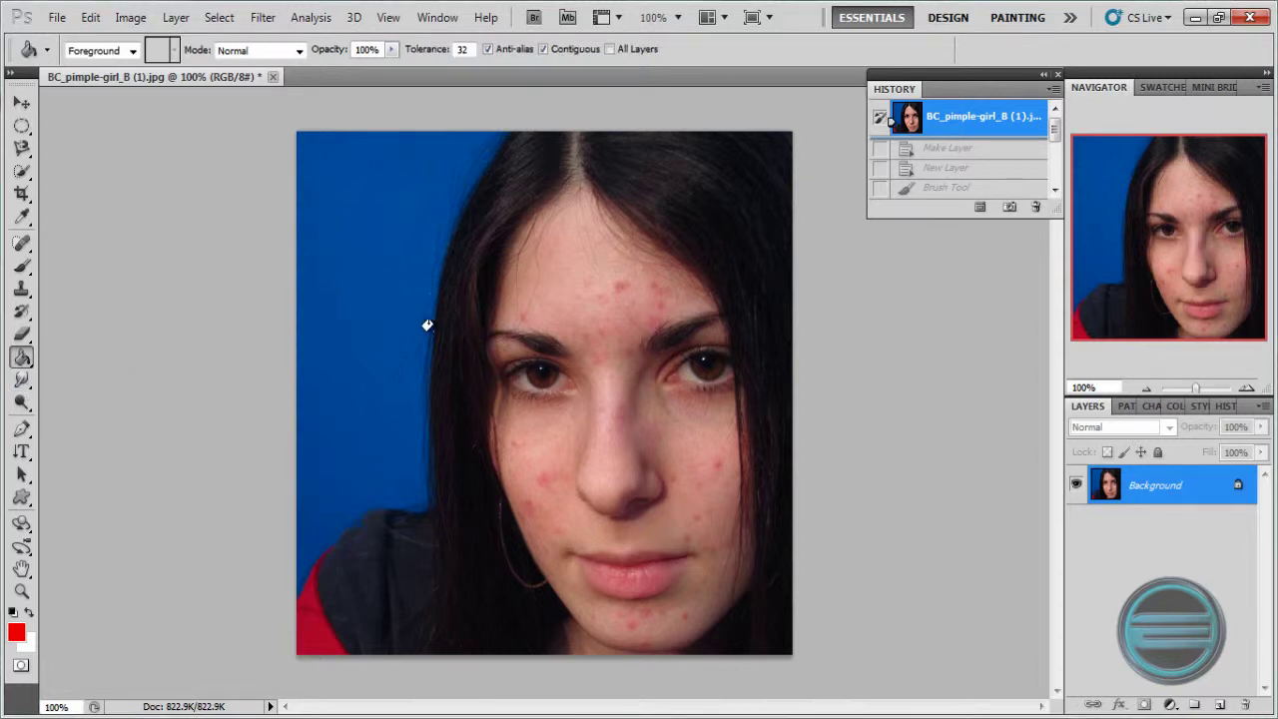
double_click(1158, 485)
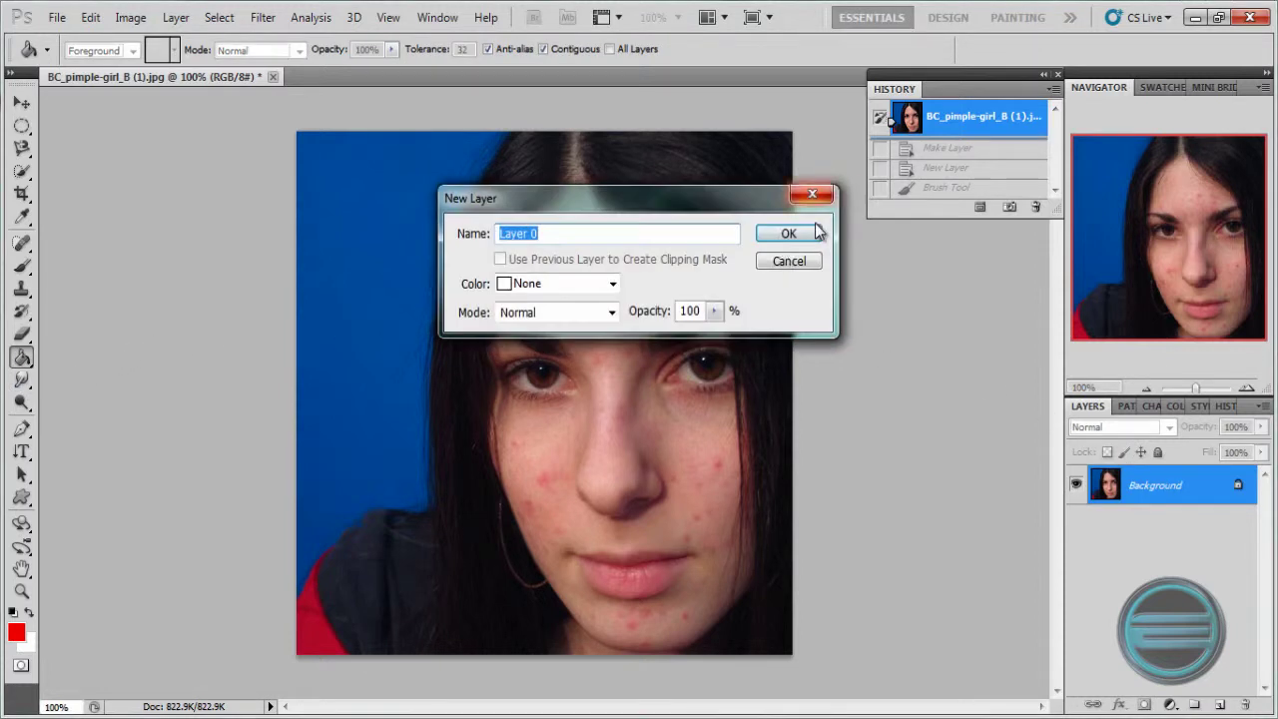
left_click(799, 232)
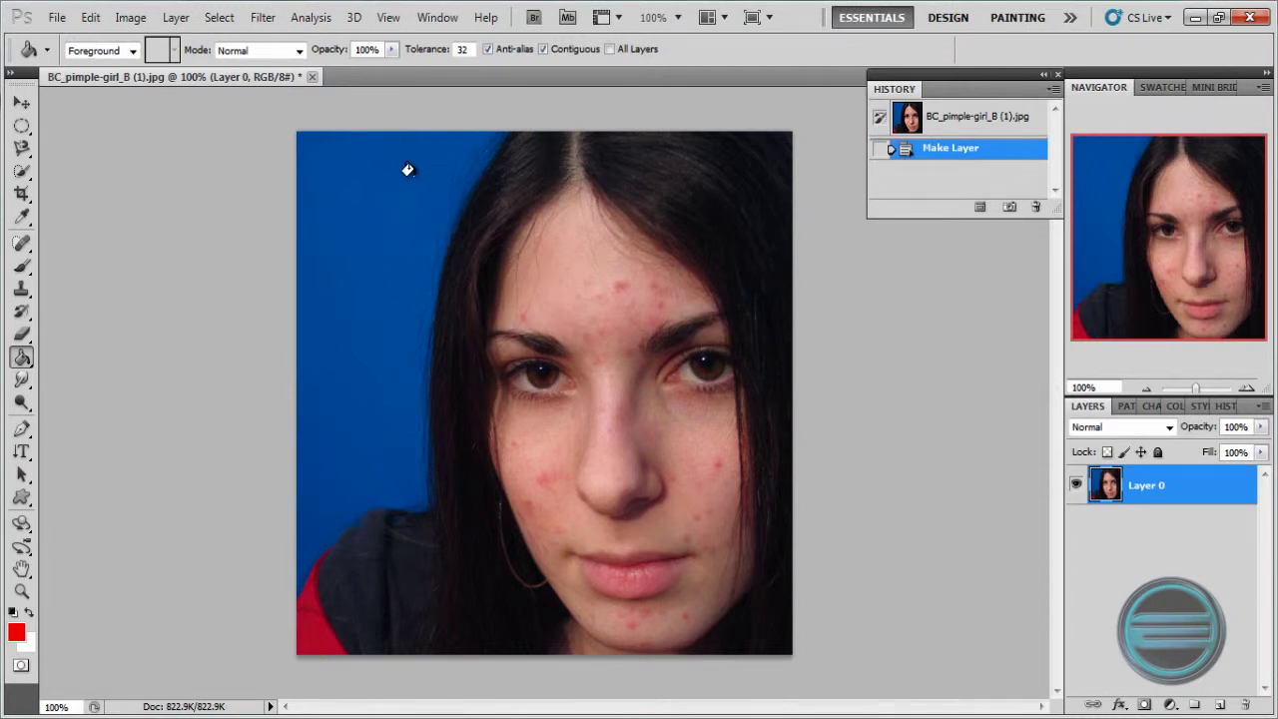
Fill the blue backdrop, the red garment corner, the remaining backdrop edge and the dark shirt with red using the Paint Bucket
left_click(350, 175)
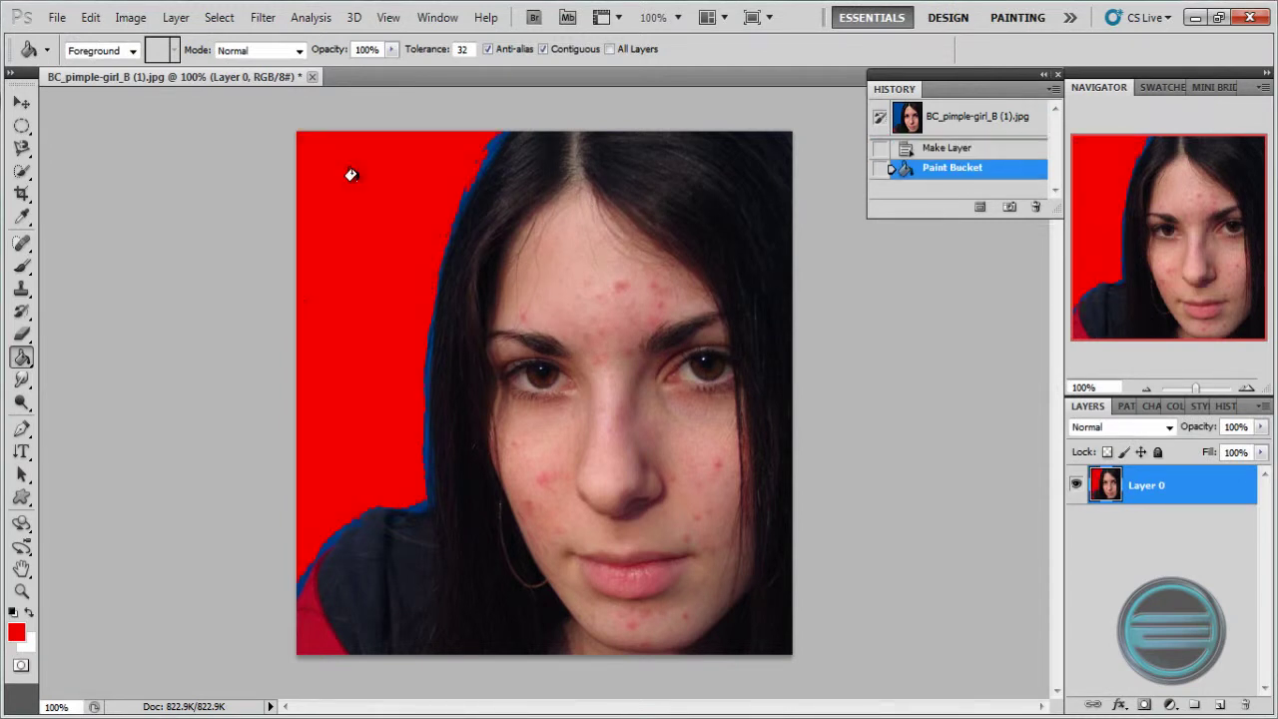
left_click(300, 624)
left_click(419, 464)
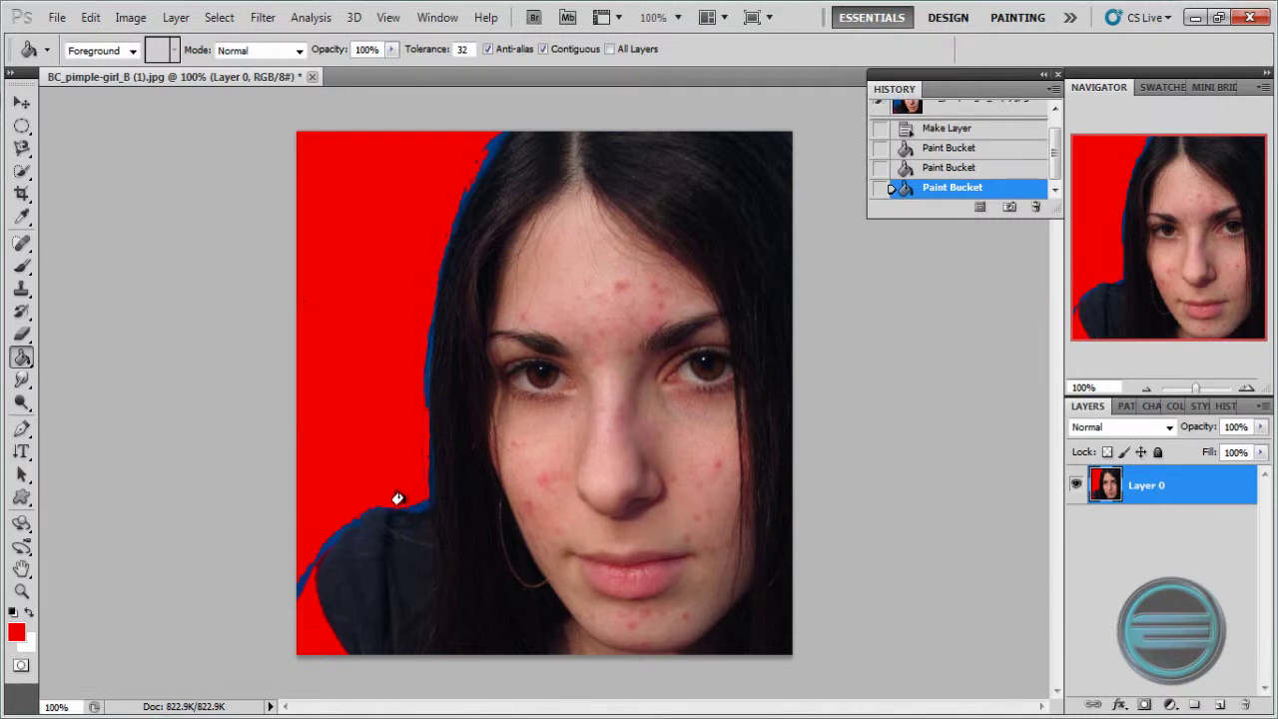
left_click(360, 516)
right_click(588, 262)
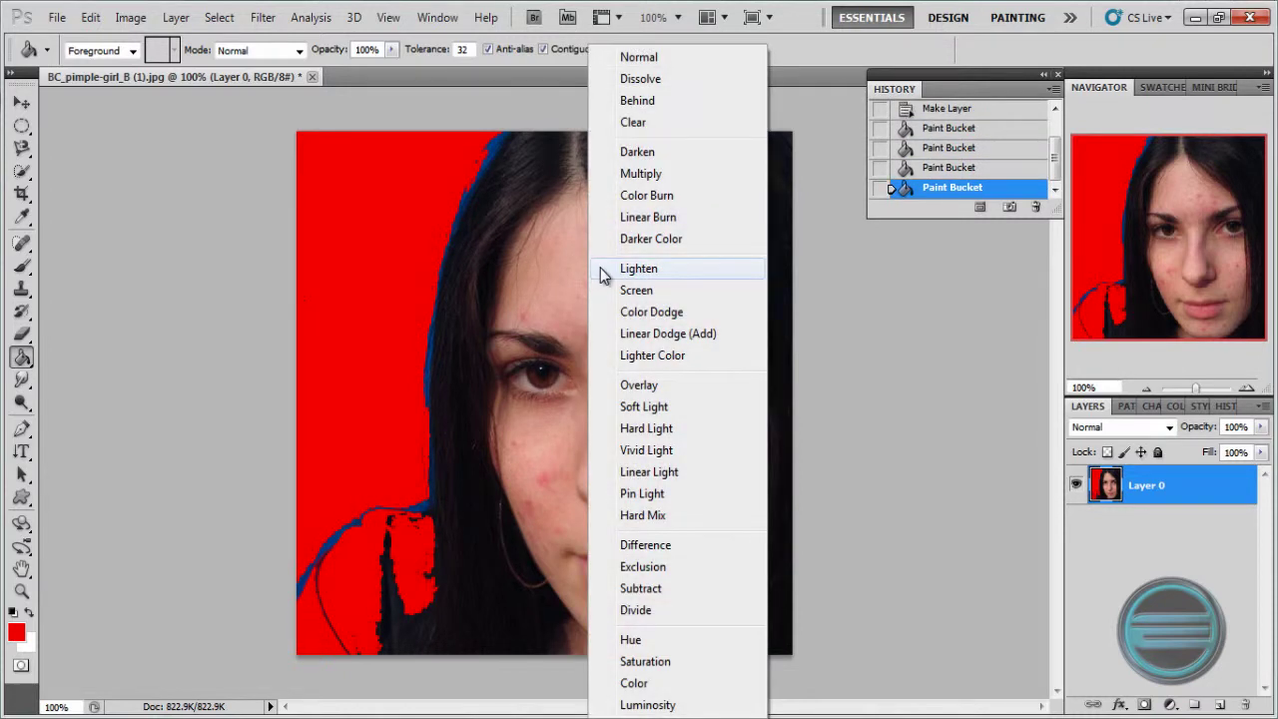
left_click(839, 291)
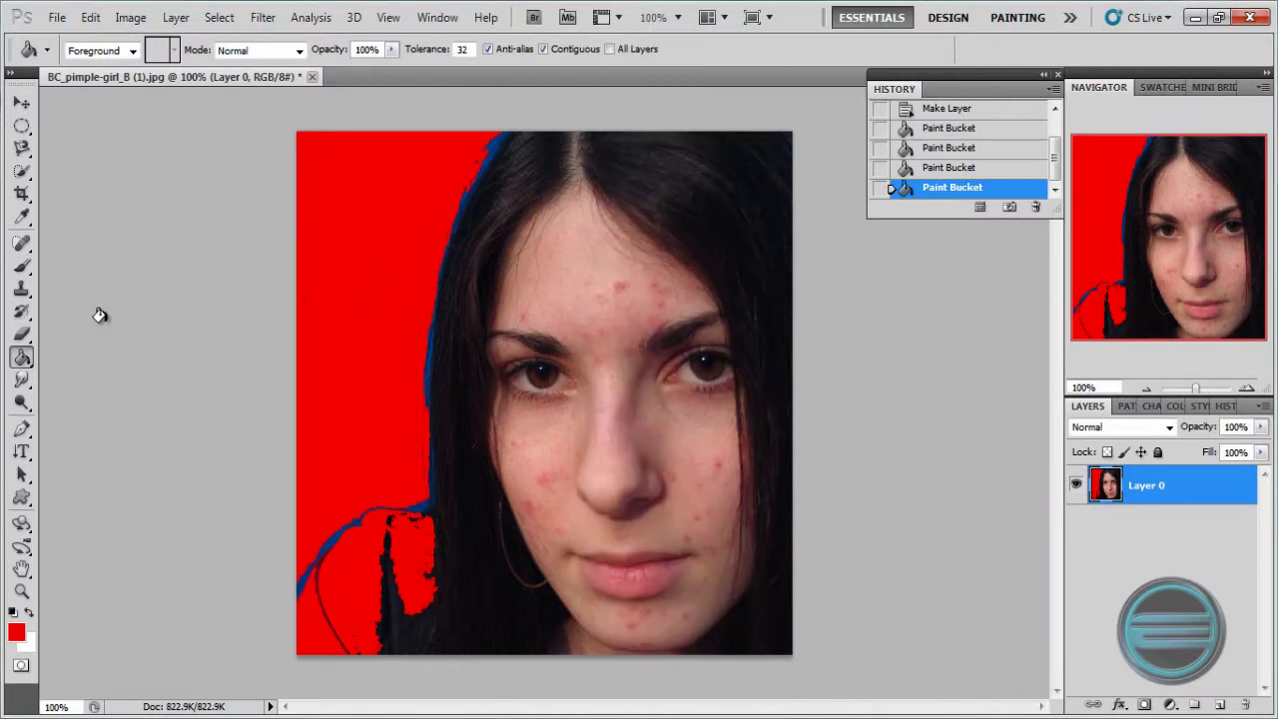
Choose the Blur tool and revert the photo to its originally opened state in the history
left_click(24, 360)
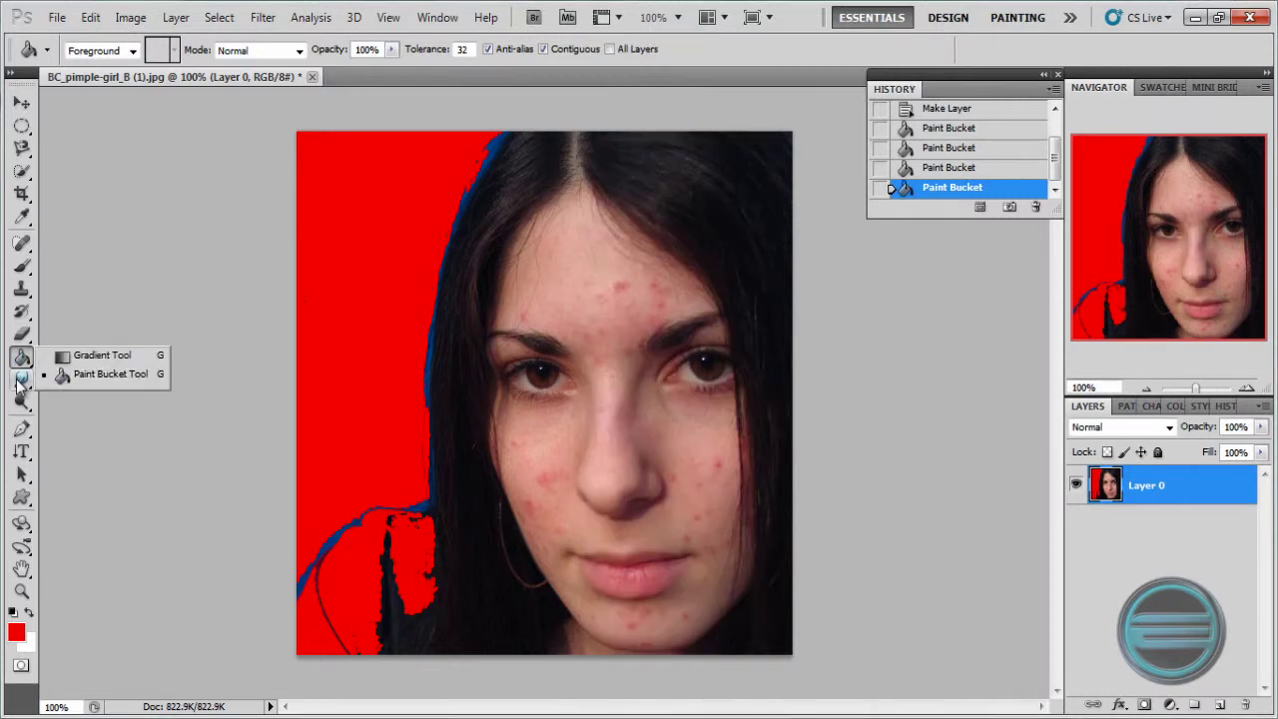
left_click(24, 380)
left_click(88, 377)
scroll(981, 144, "up", 3)
left_click(973, 117)
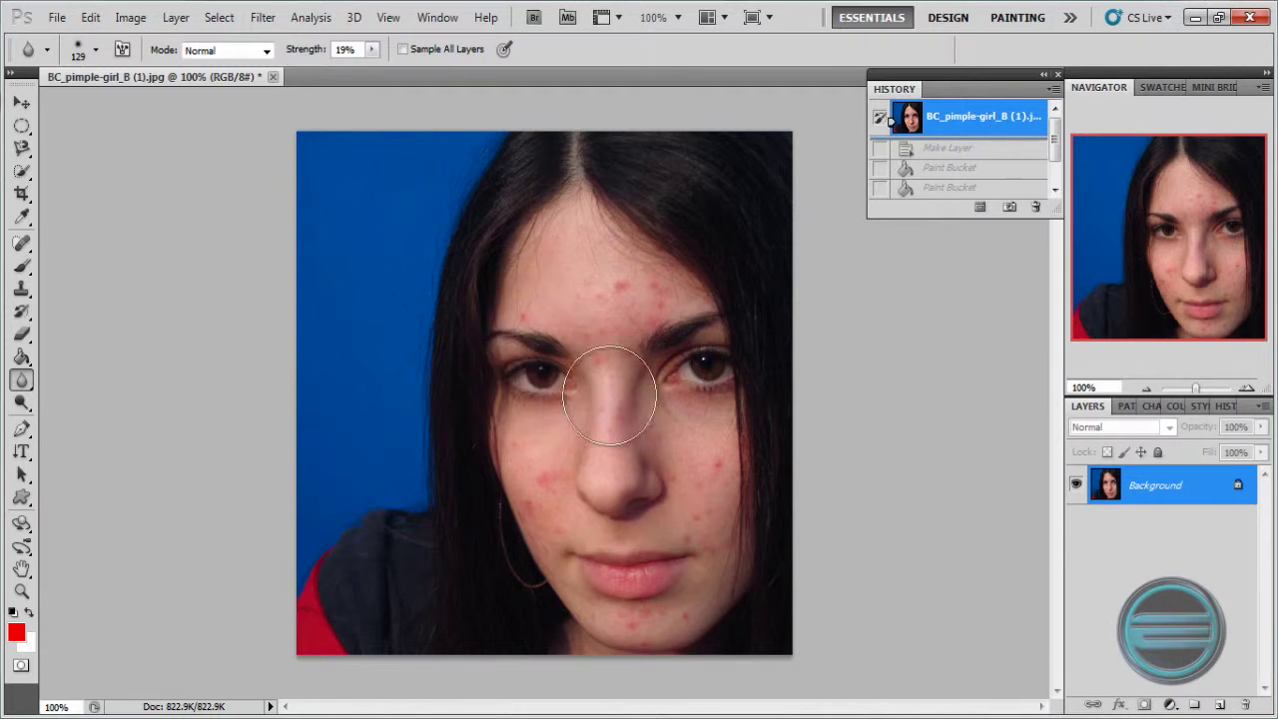
Blur the face at 19% strength and the eye areas at 100% strength, and revert the photo to its opened state
left_click(825, 469)
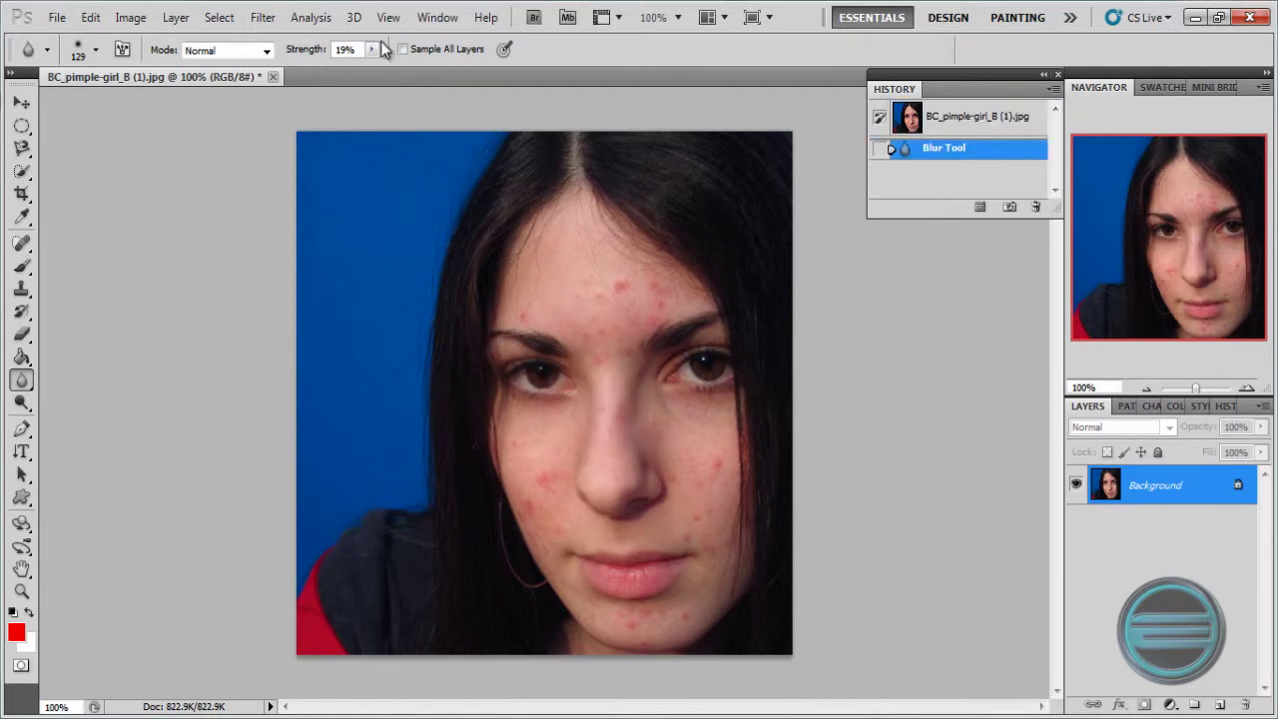
left_click(373, 51)
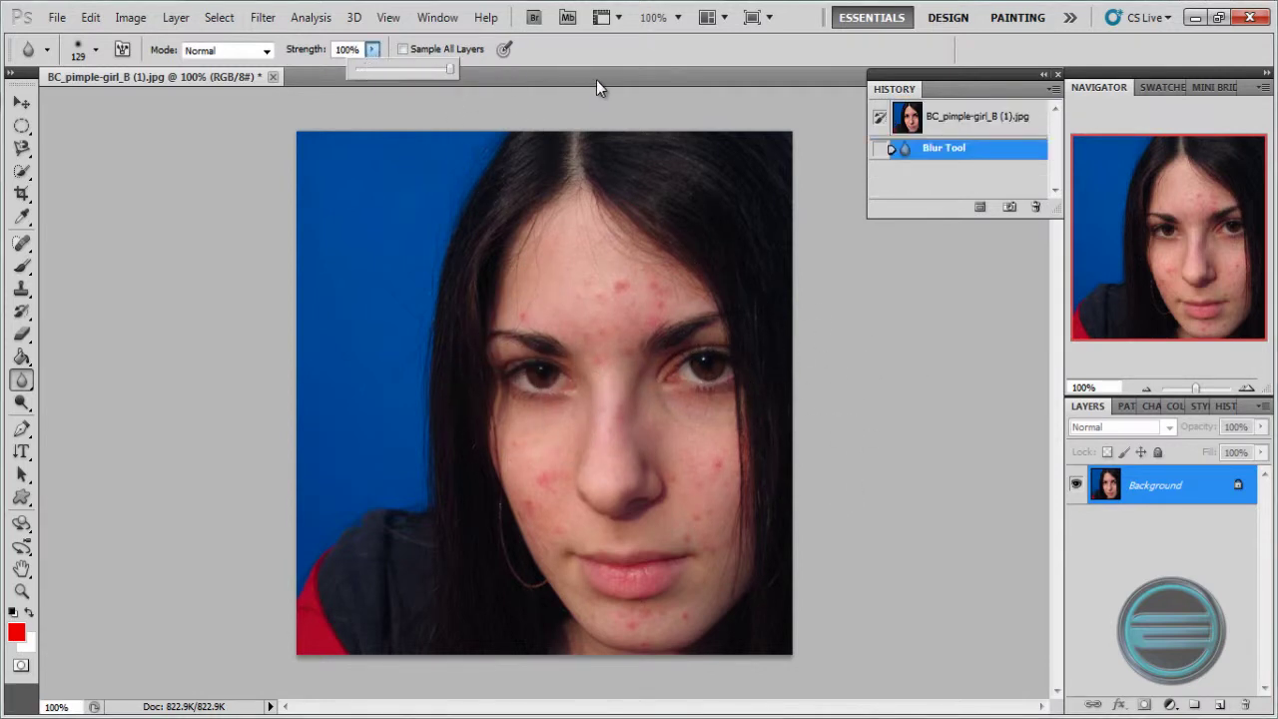
left_click(699, 356)
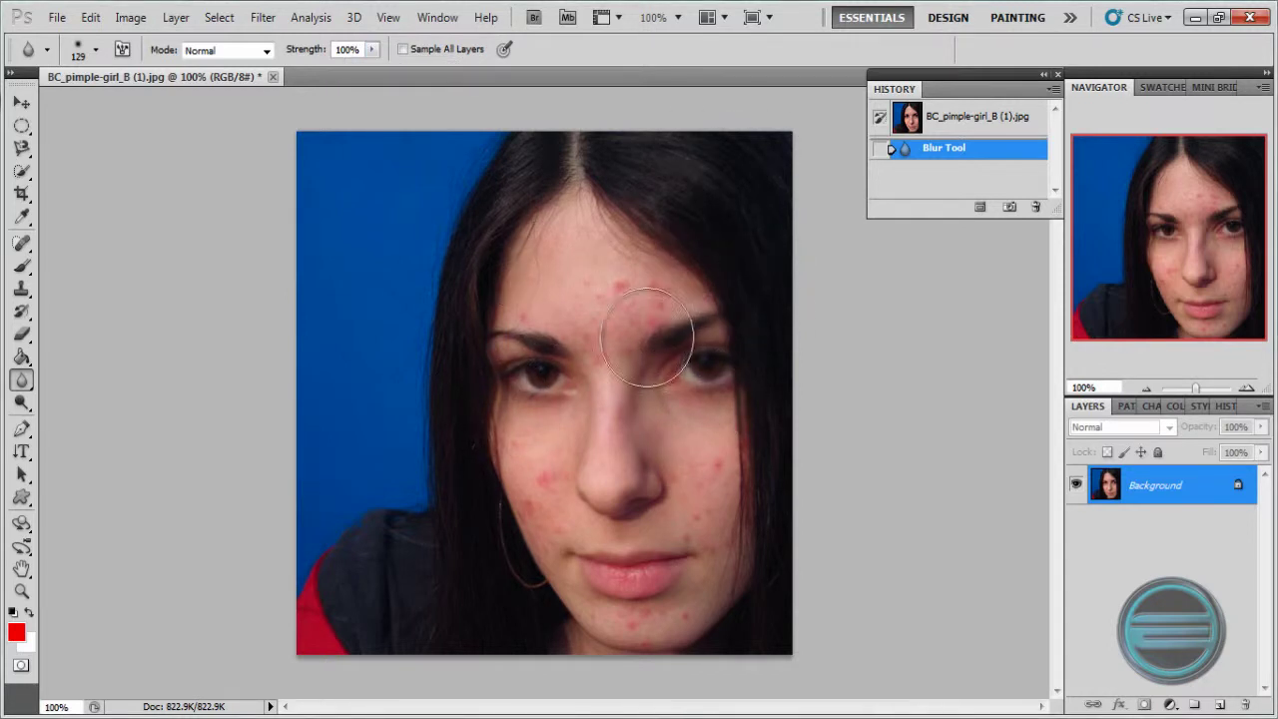
mouse_move(457, 342)
left_mouse_down()
mouse_move(522, 326)
mouse_move(515, 344)
mouse_move(480, 348)
mouse_move(508, 370)
left_mouse_up()
right_click(515, 242)
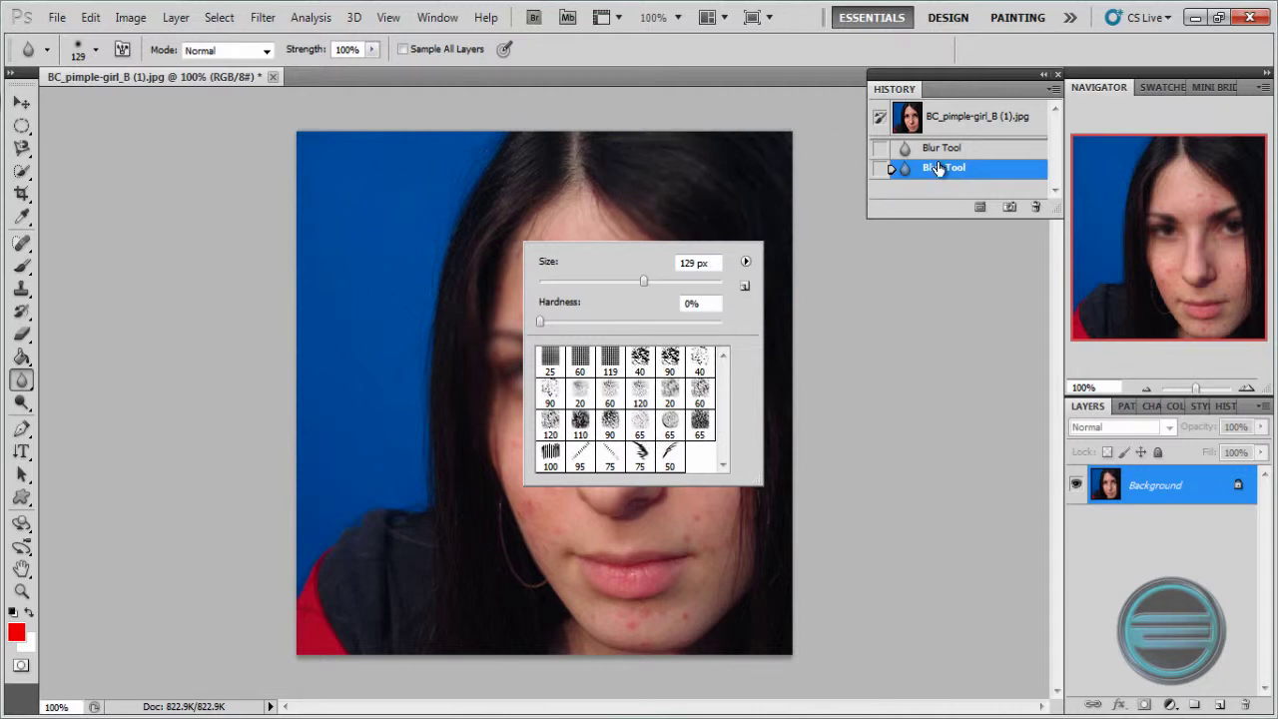
left_click(944, 117)
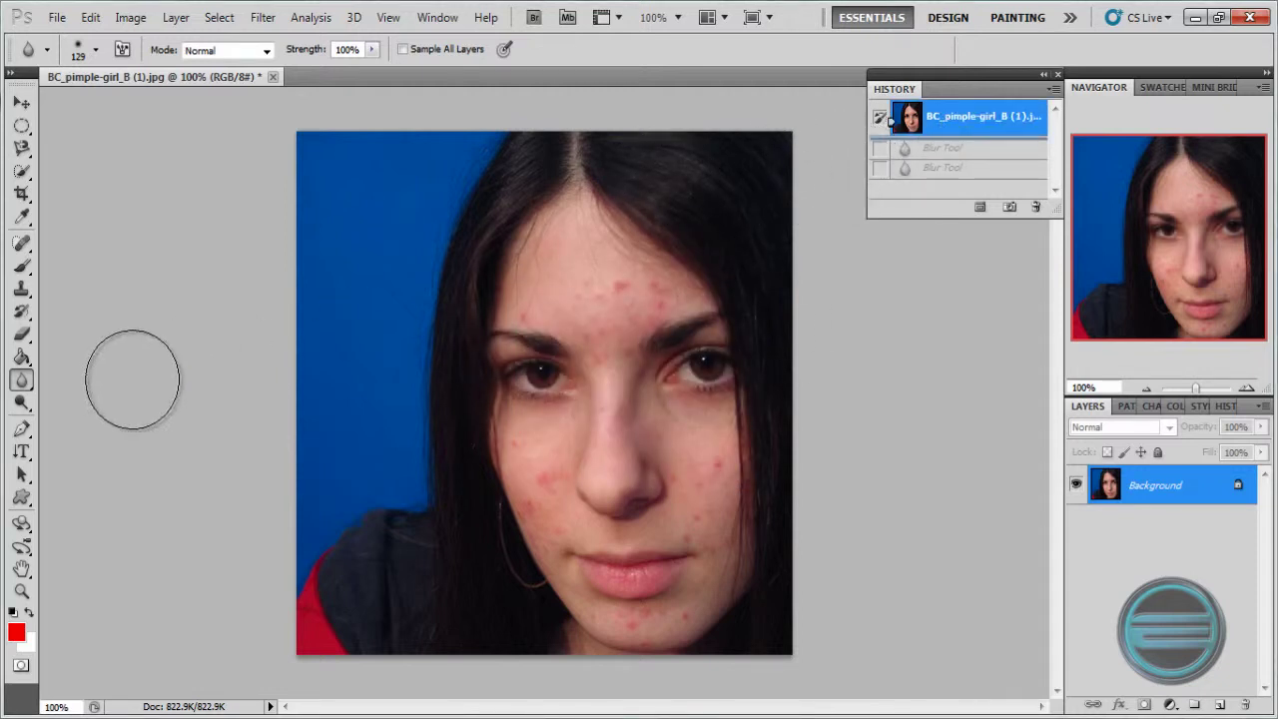
Sharpen both eyes with the Sharpen tool at 100% strength, reverting the photo to its opened state after each trial
left_click(21, 380)
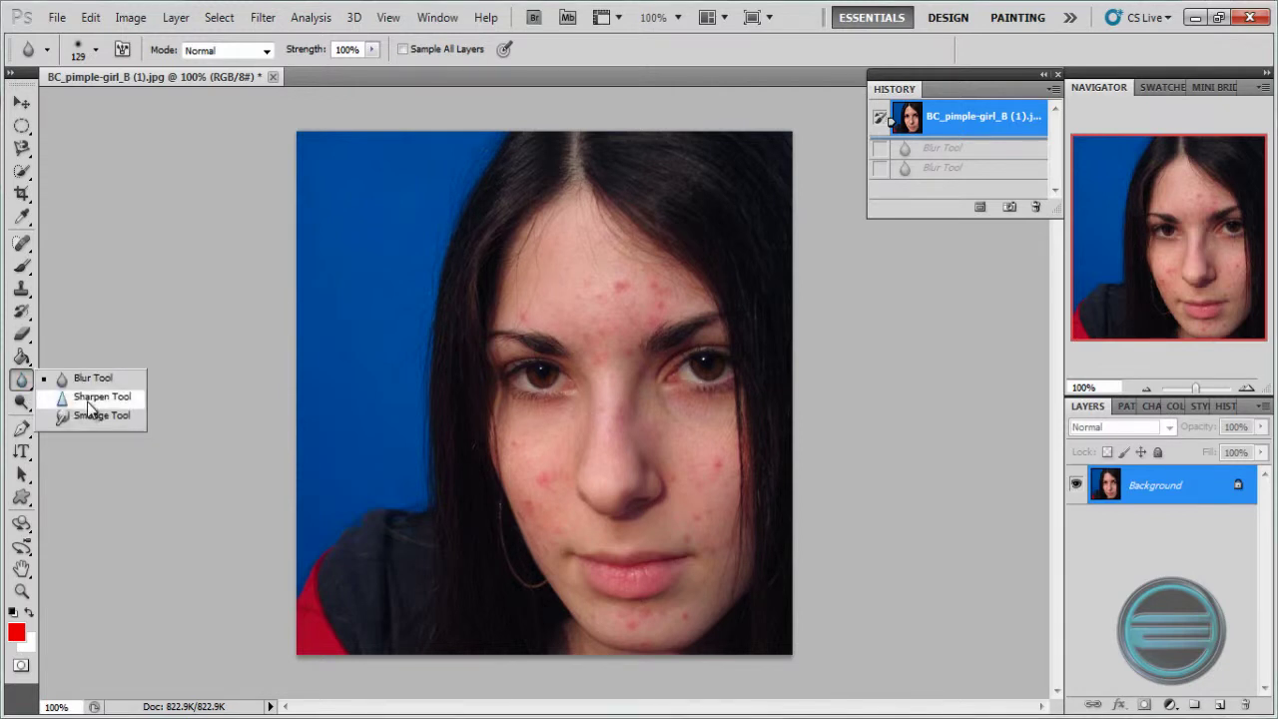
left_click(92, 397)
left_click(710, 369)
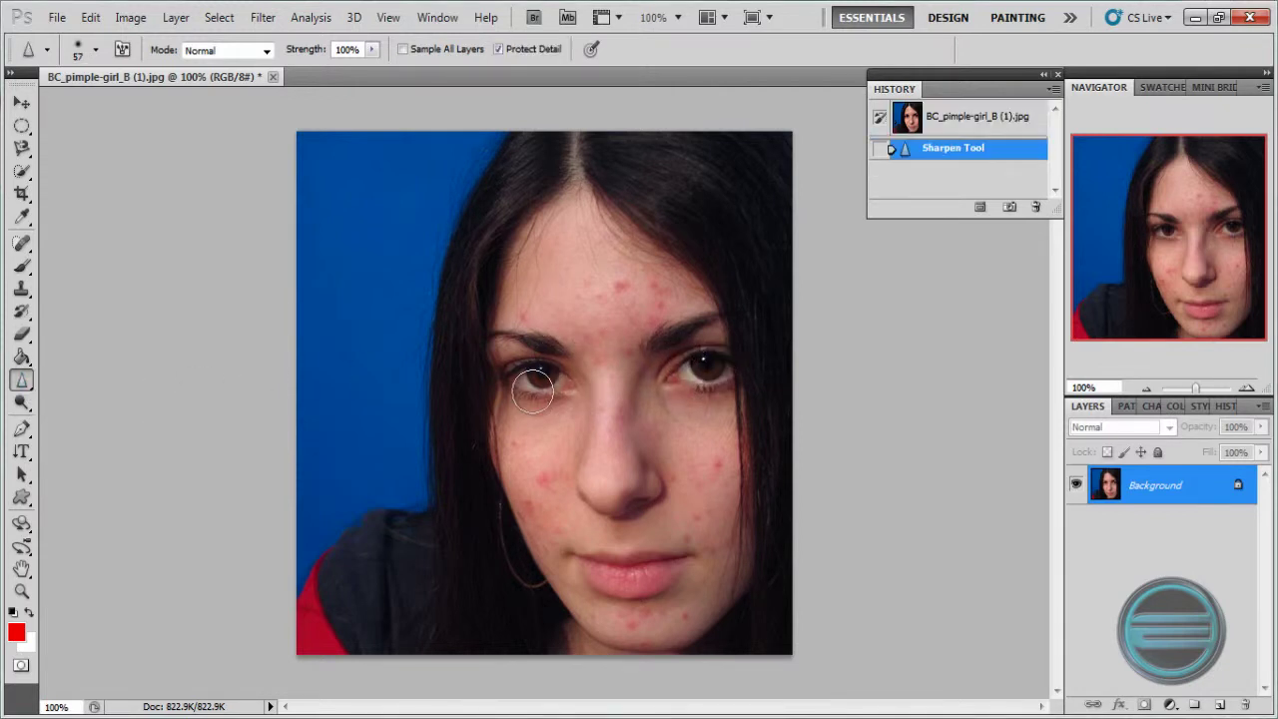
left_click_drag(532, 391, 547, 367)
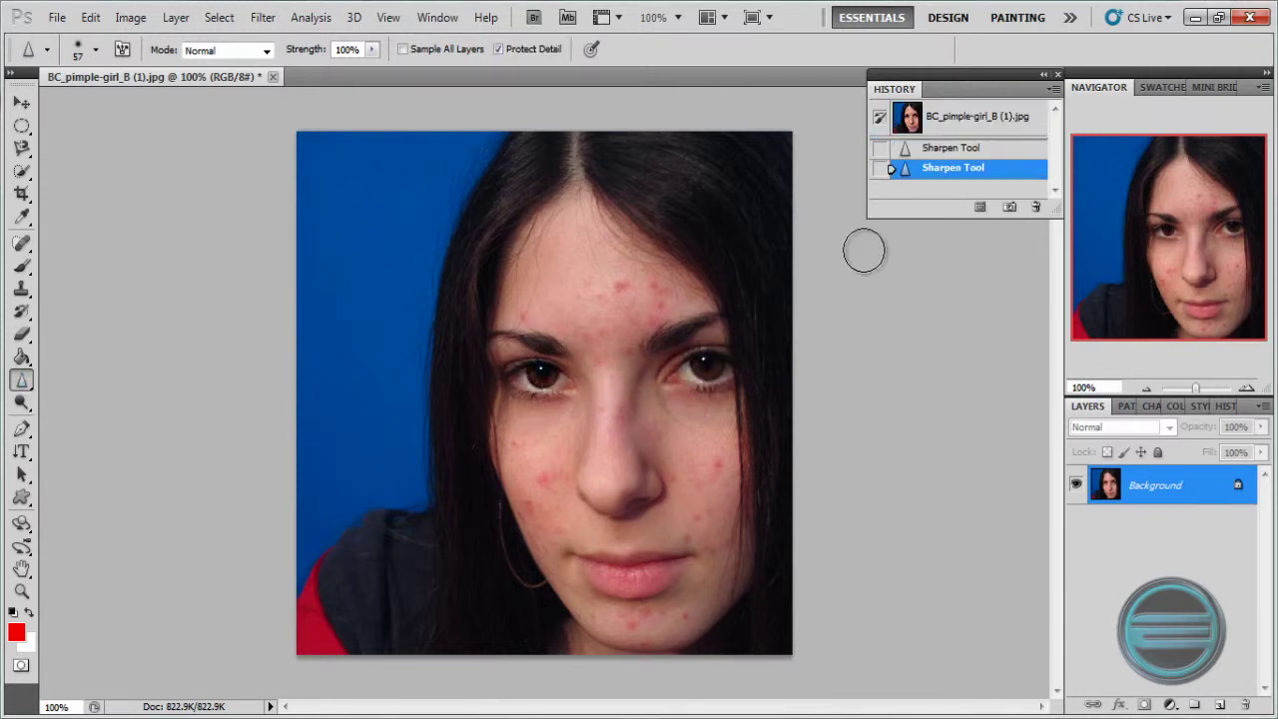
left_click(964, 119)
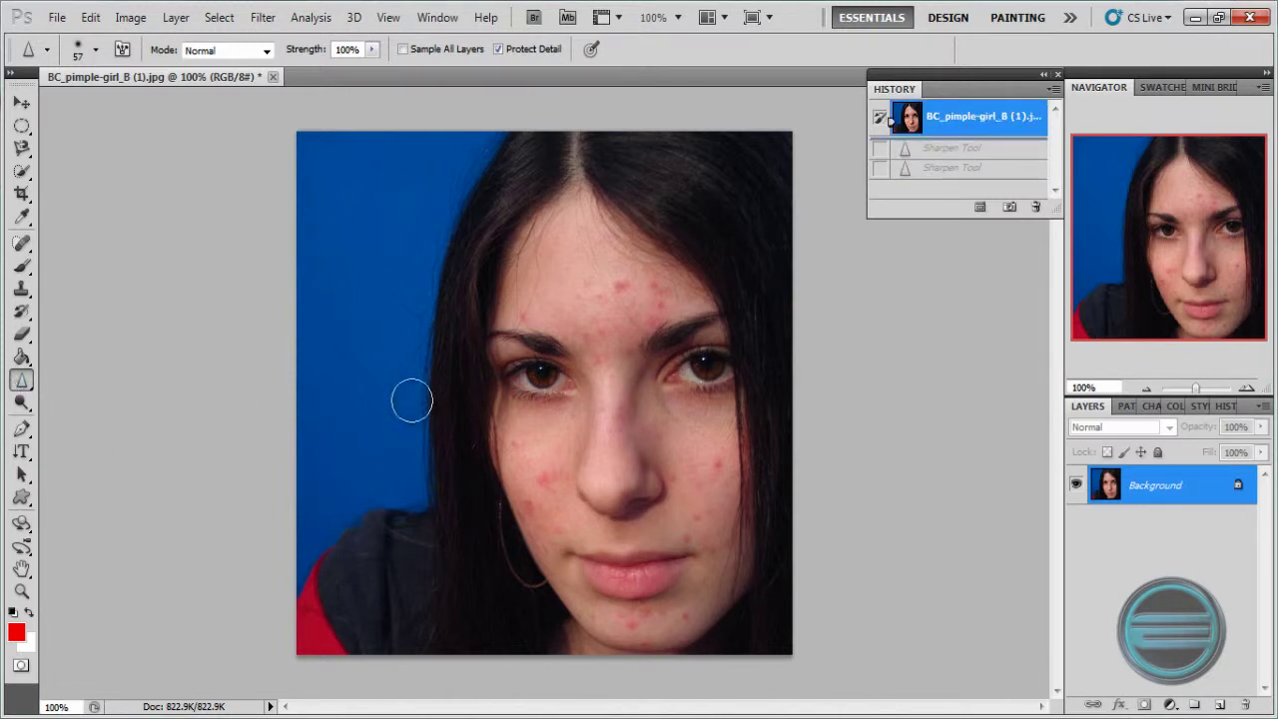
mouse_move(529, 377)
left_mouse_down()
mouse_move(564, 377)
mouse_move(552, 389)
mouse_move(597, 382)
mouse_move(548, 384)
mouse_move(539, 354)
mouse_move(559, 384)
left_mouse_up()
left_click(943, 120)
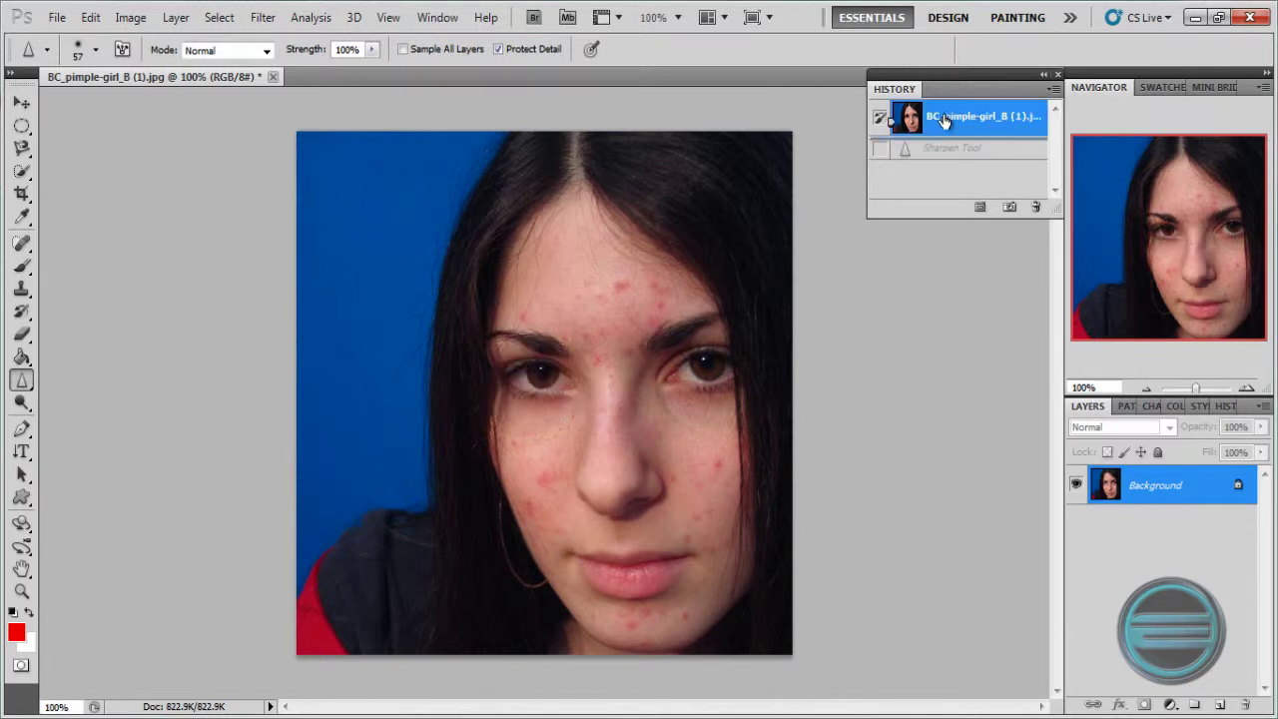
Smudge the face at 14% strength and across the eye at 100% strength, and revert the photo to its opened state
right_click(22, 379)
left_click(79, 418)
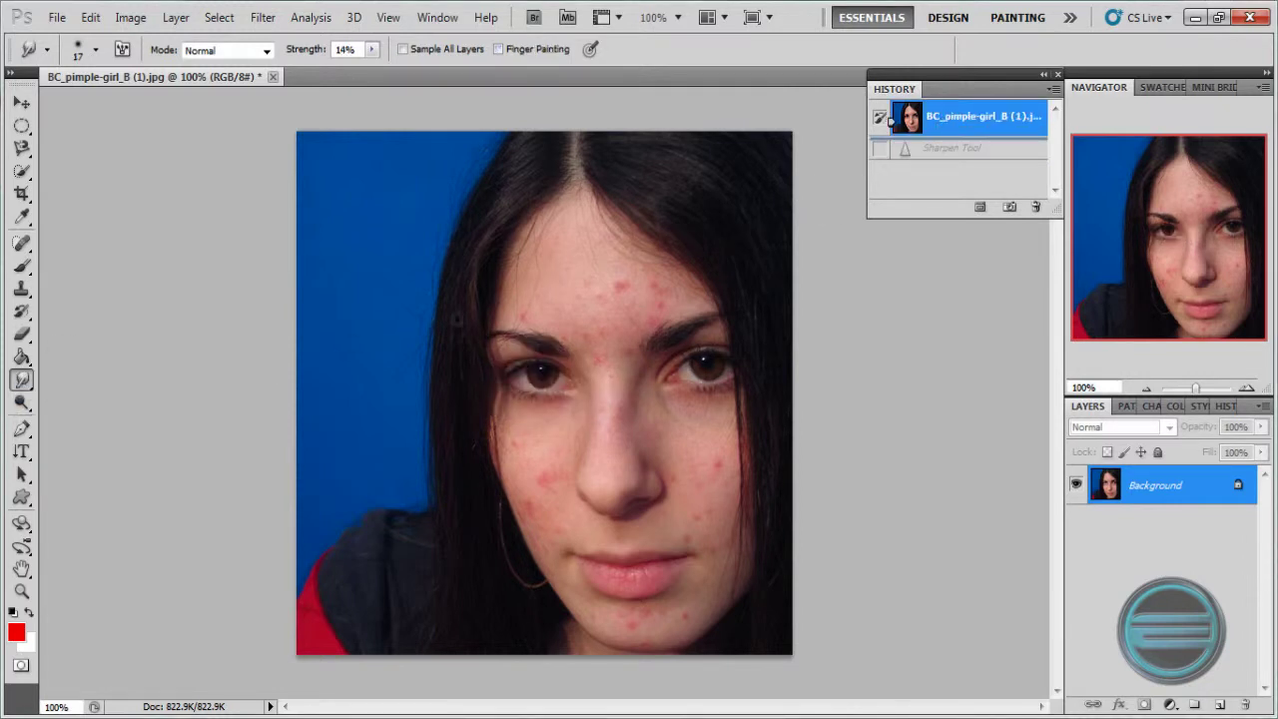
left_click_drag(670, 544, 680, 525)
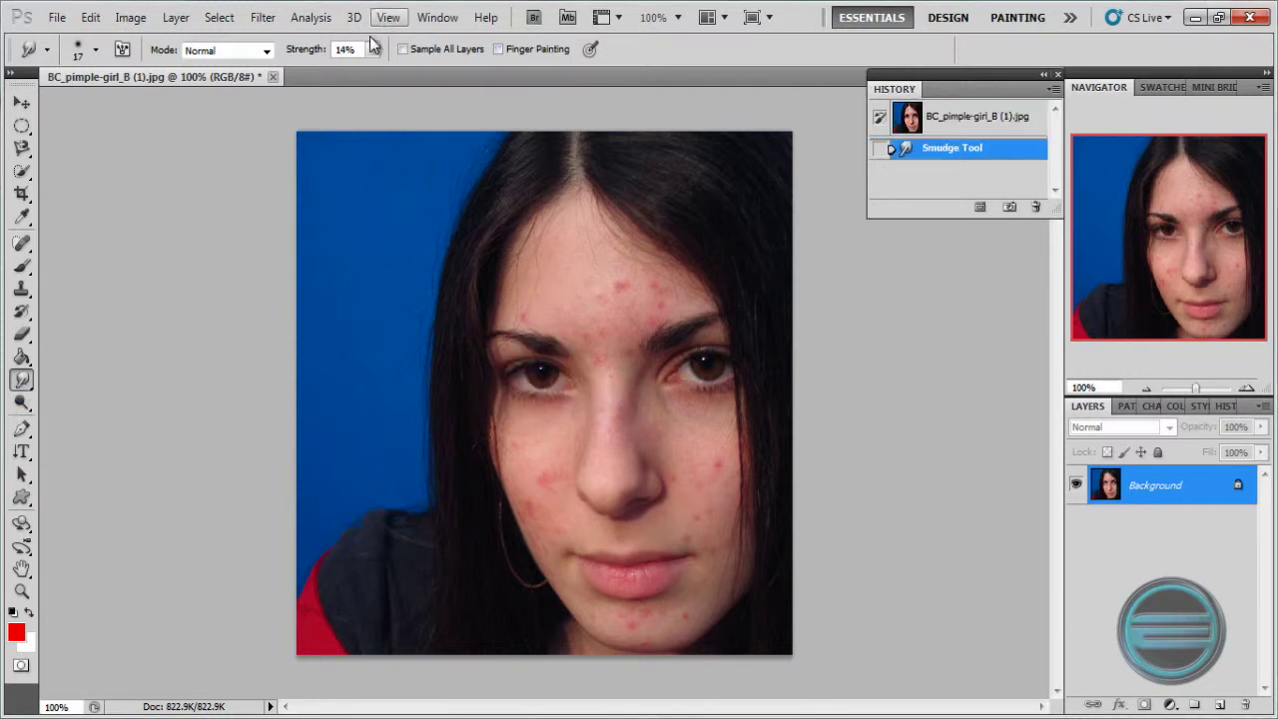
left_click_drag(375, 56, 546, 104)
mouse_move(676, 324)
left_mouse_down()
mouse_move(707, 416)
mouse_move(669, 449)
left_mouse_up()
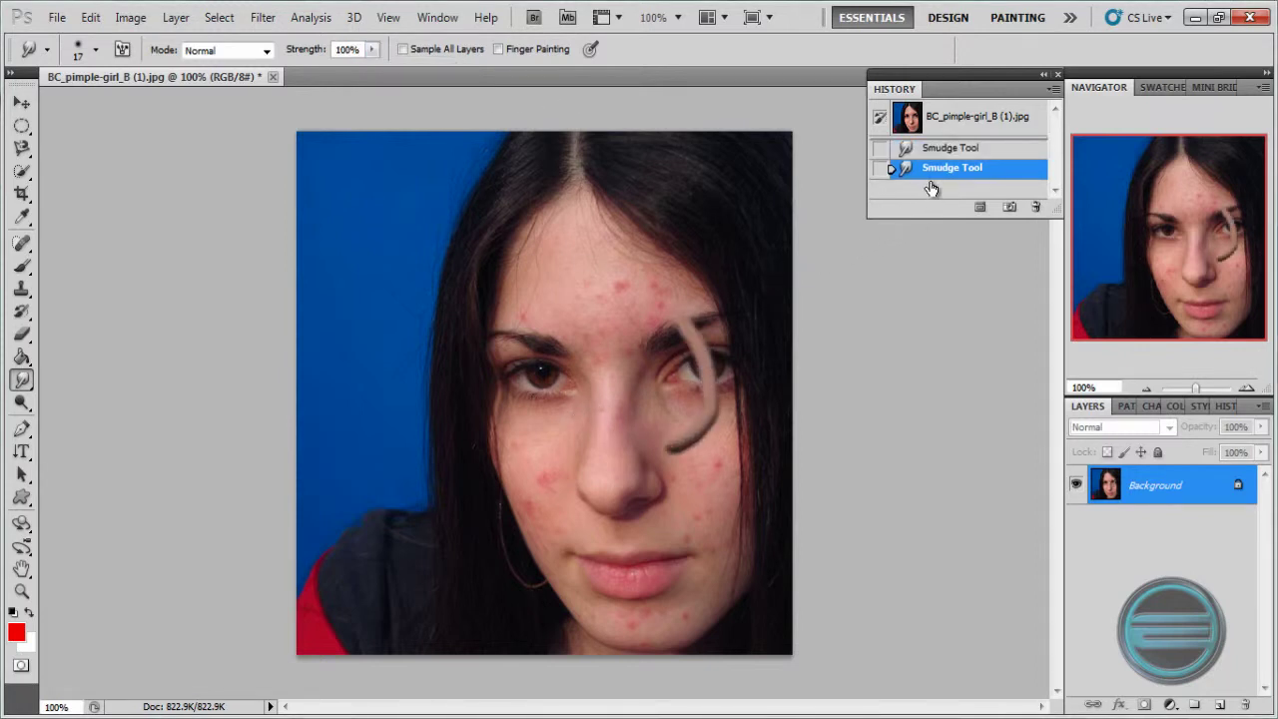
left_click(957, 122)
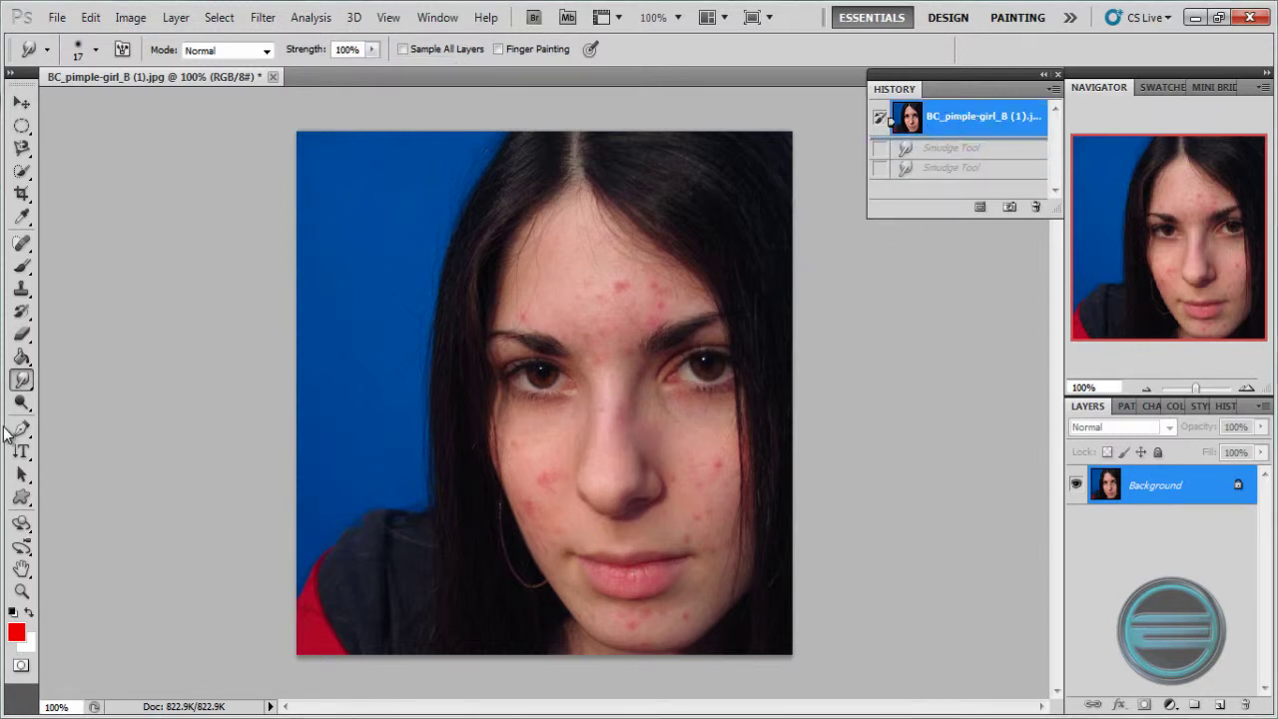
Add the text "bunnies" in 72 pt Dodger across the upper part of the photo and recolour it from red to white
key("t")
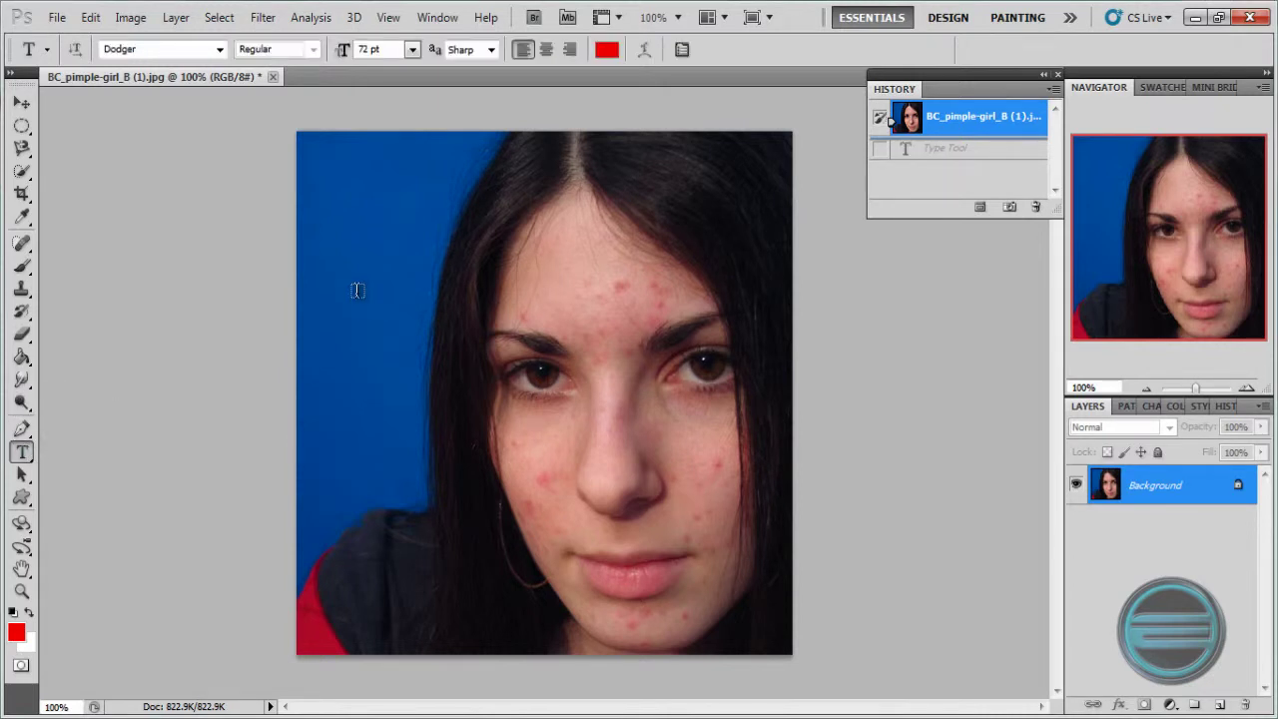
left_click(335, 207)
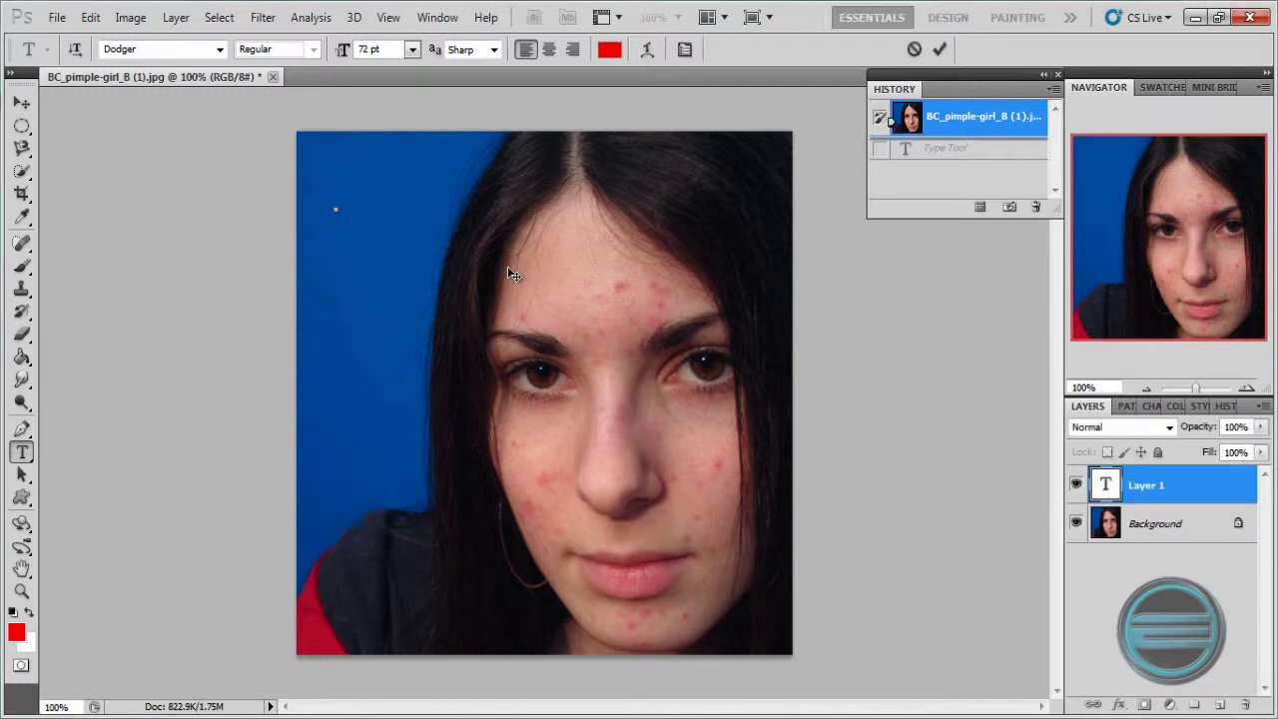
type("BUNNIES")
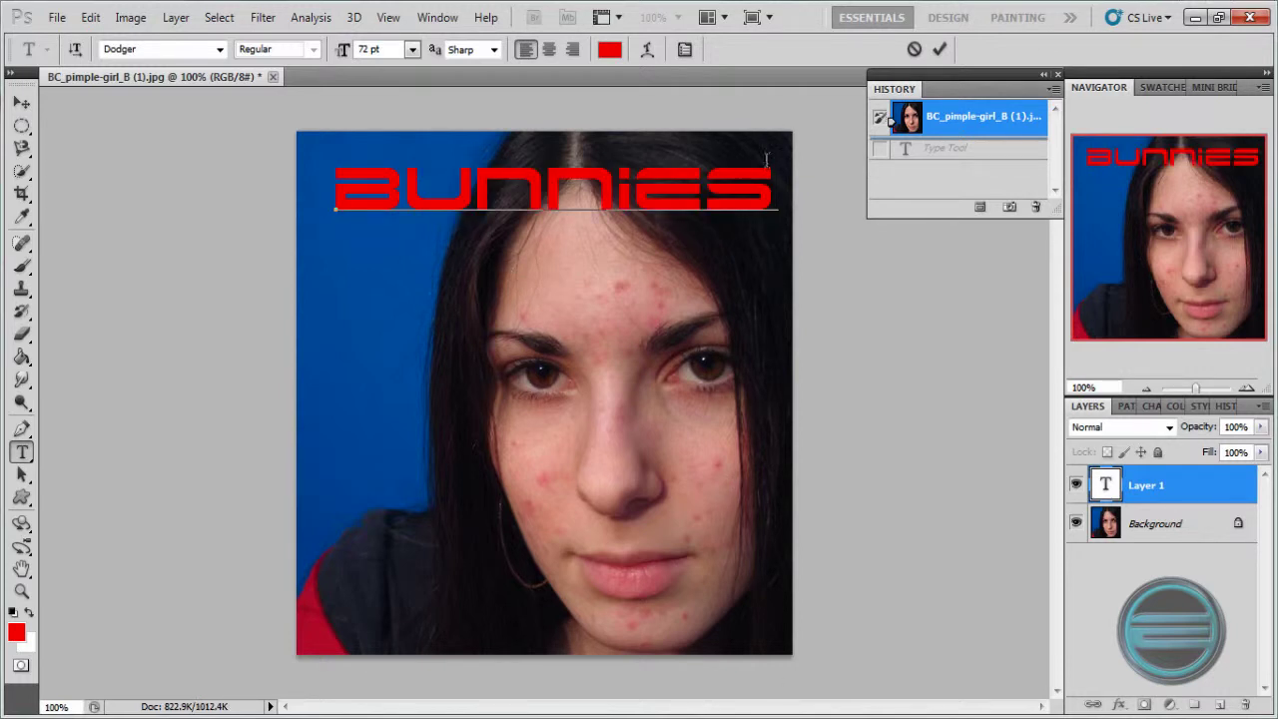
key("ctrl+a")
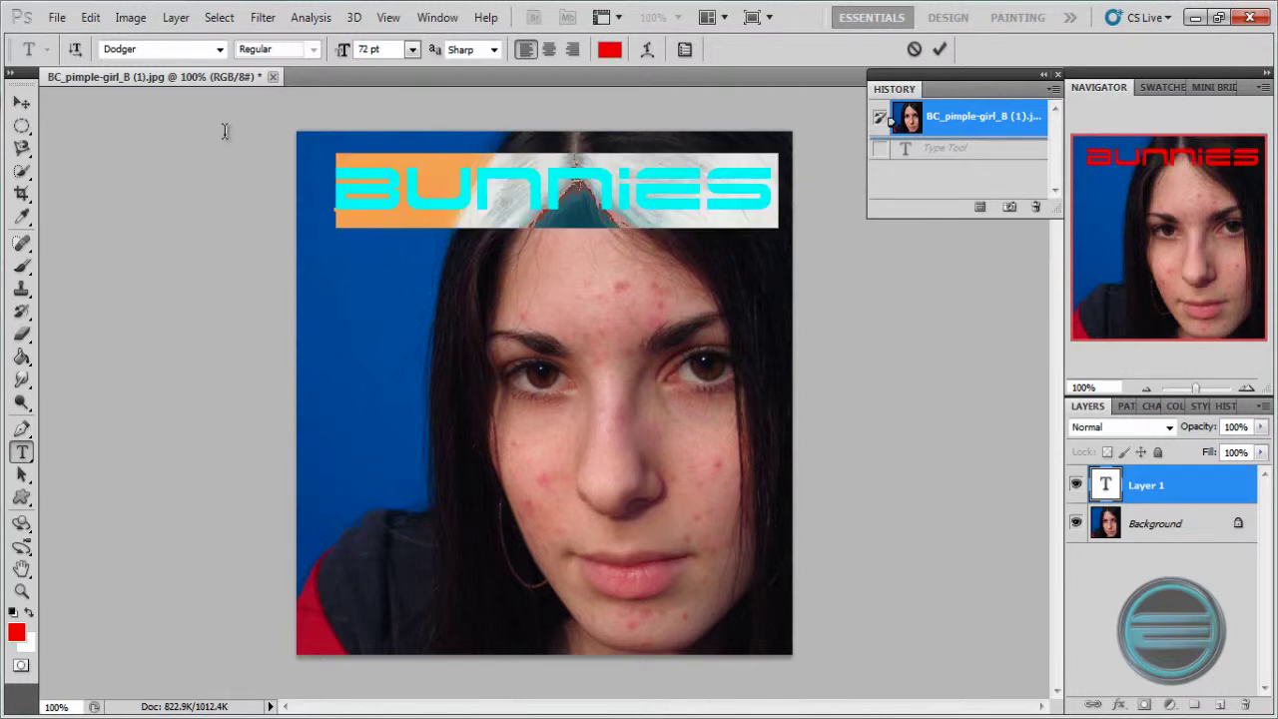
left_click(29, 614)
left_click(501, 181)
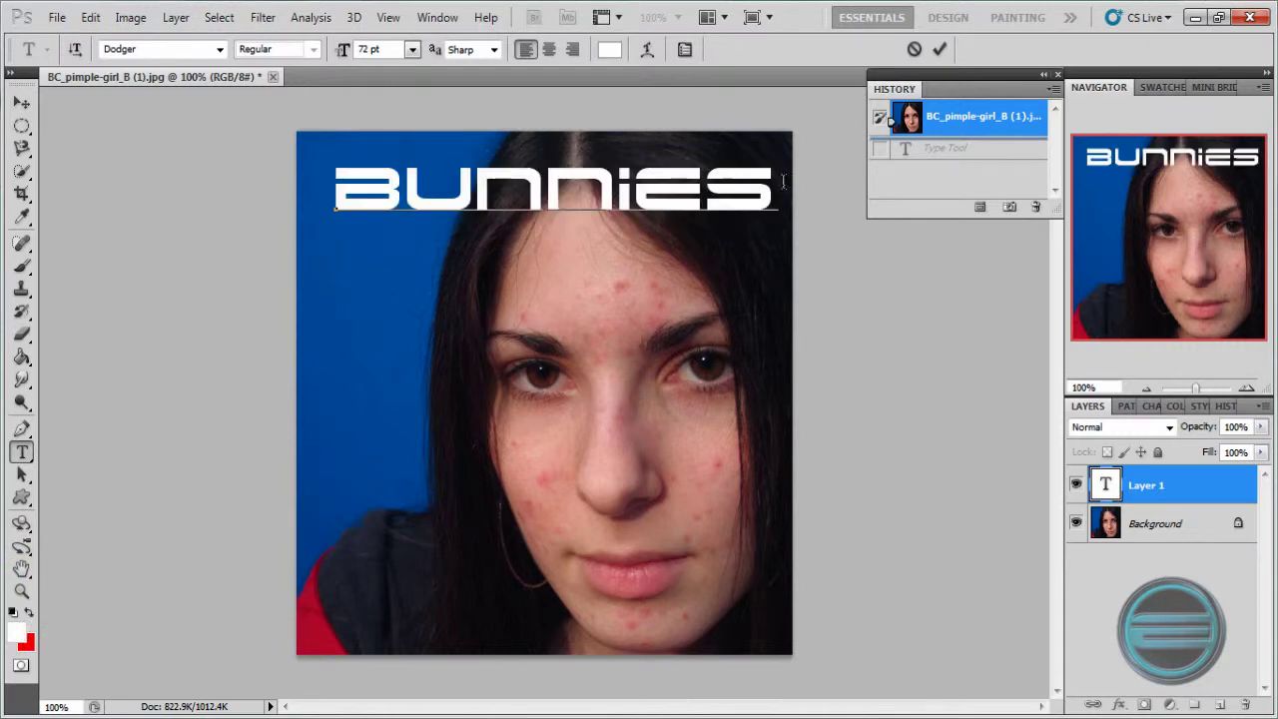
Change the font of the "bunnies" text to Fixedsys
left_click_drag(783, 182, 166, 270)
left_click(219, 49)
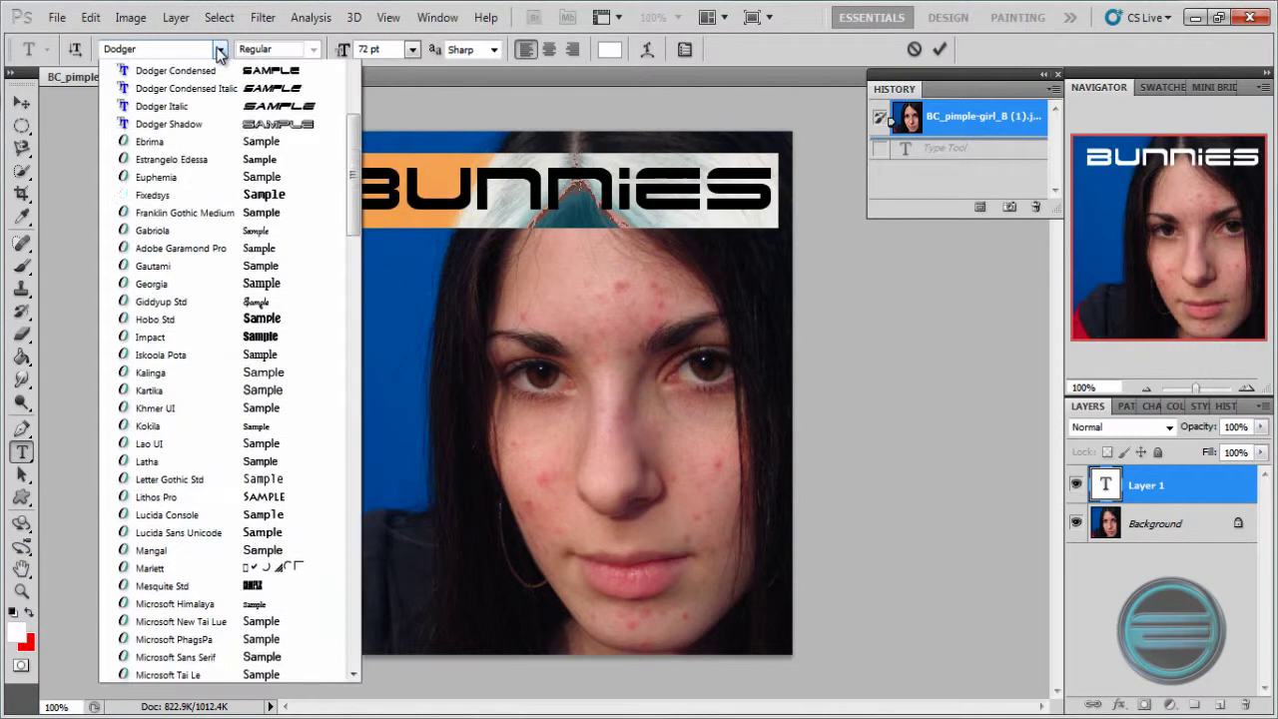
scroll(300, 130, "up", 1)
left_click(350, 228)
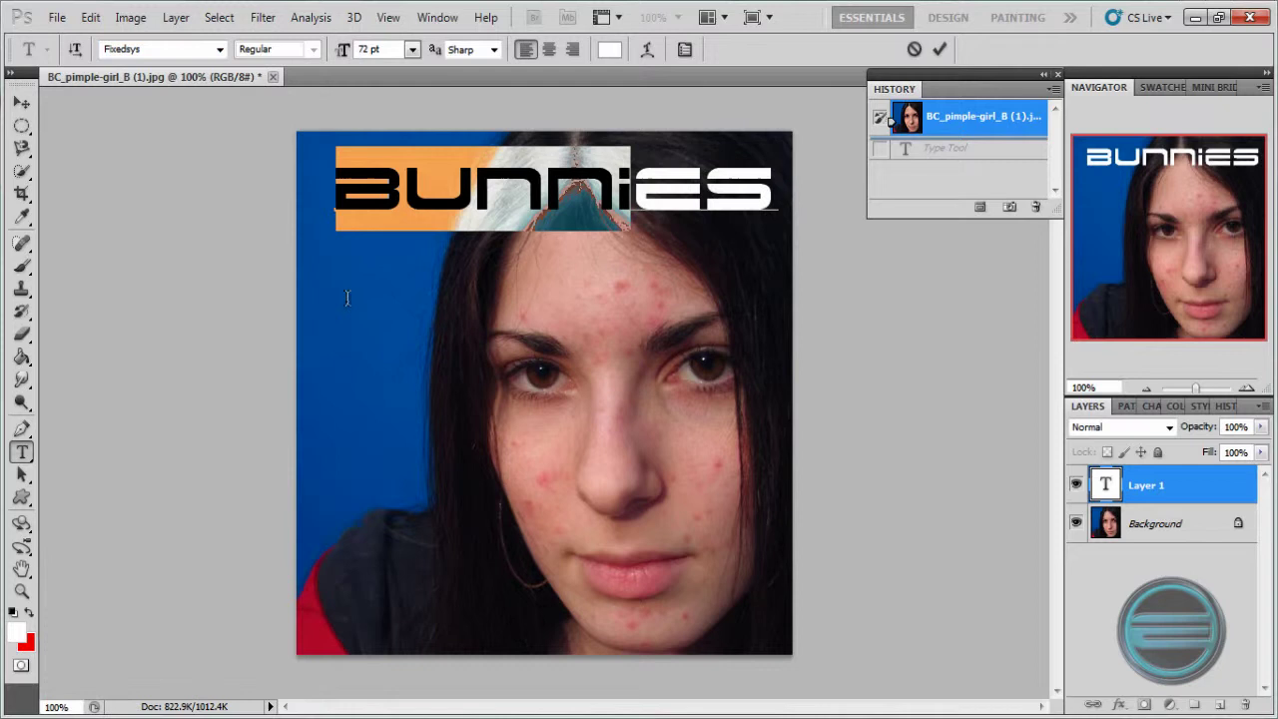
Reduce the size of the "bunnies" text, trying 24 pt and settling on 12 pt
left_click(410, 49)
left_click(420, 286)
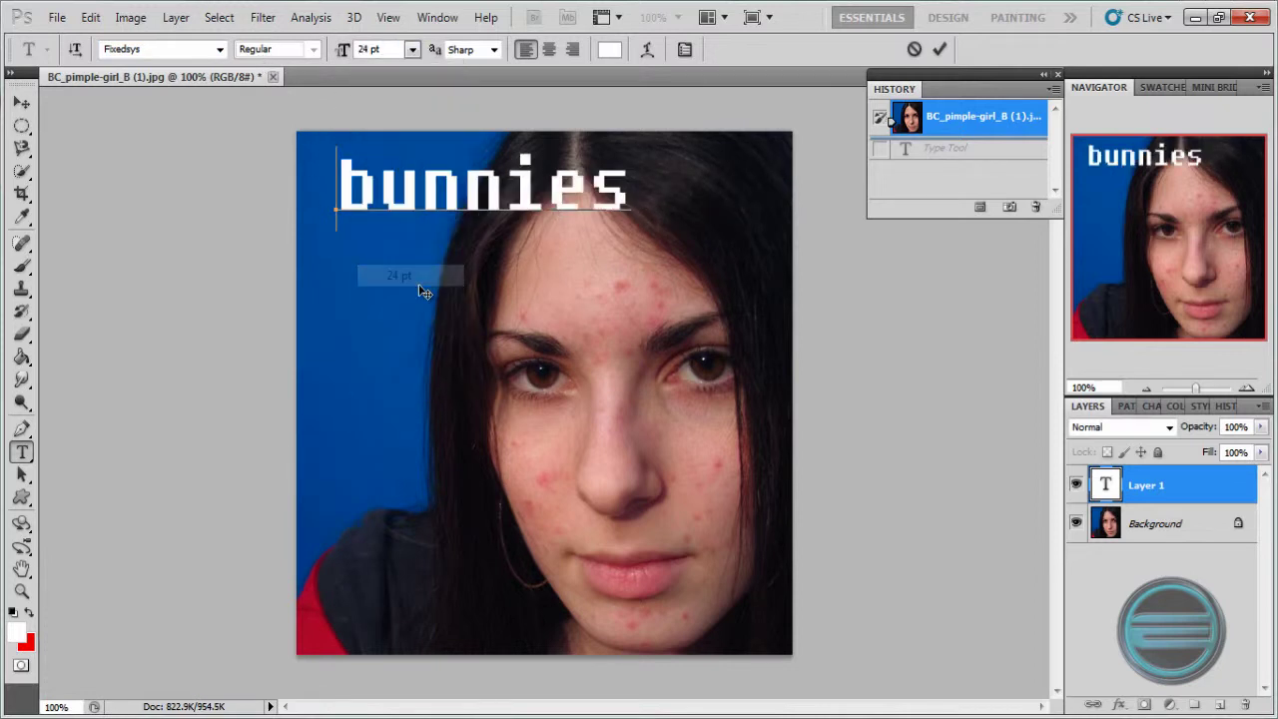
left_click_drag(627, 200, 388, 105)
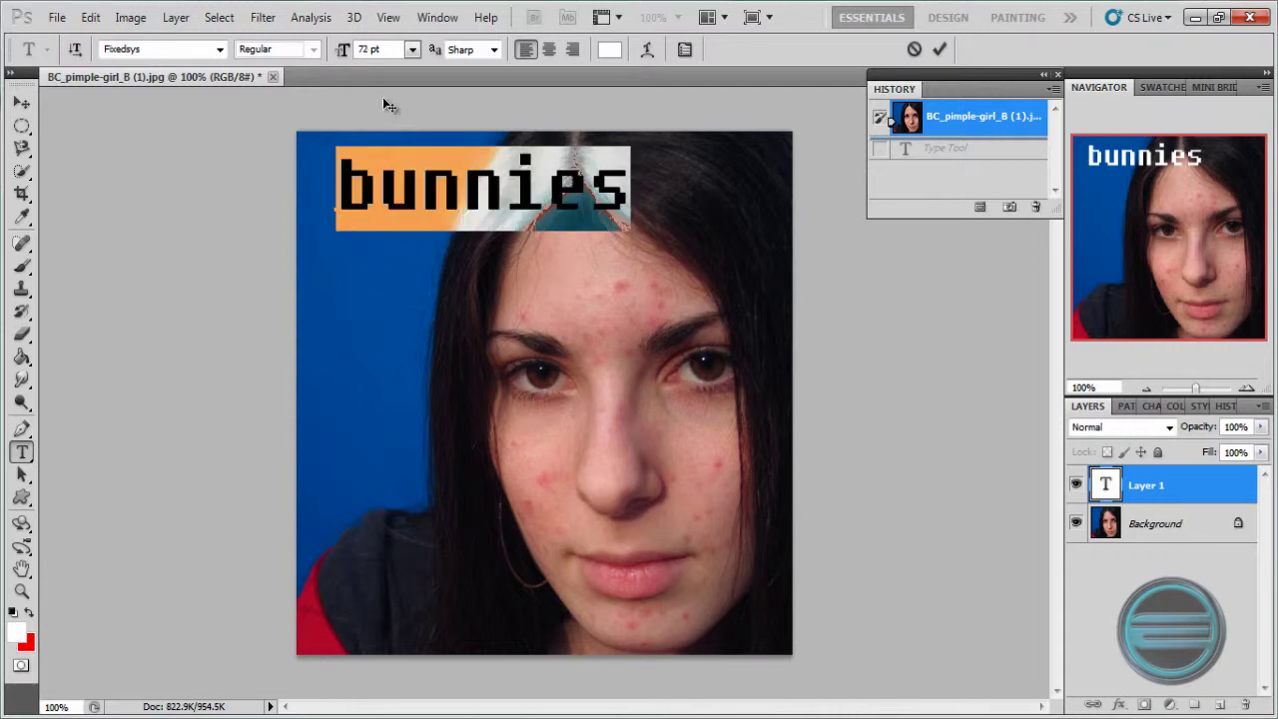
left_click(412, 50)
left_click(402, 209)
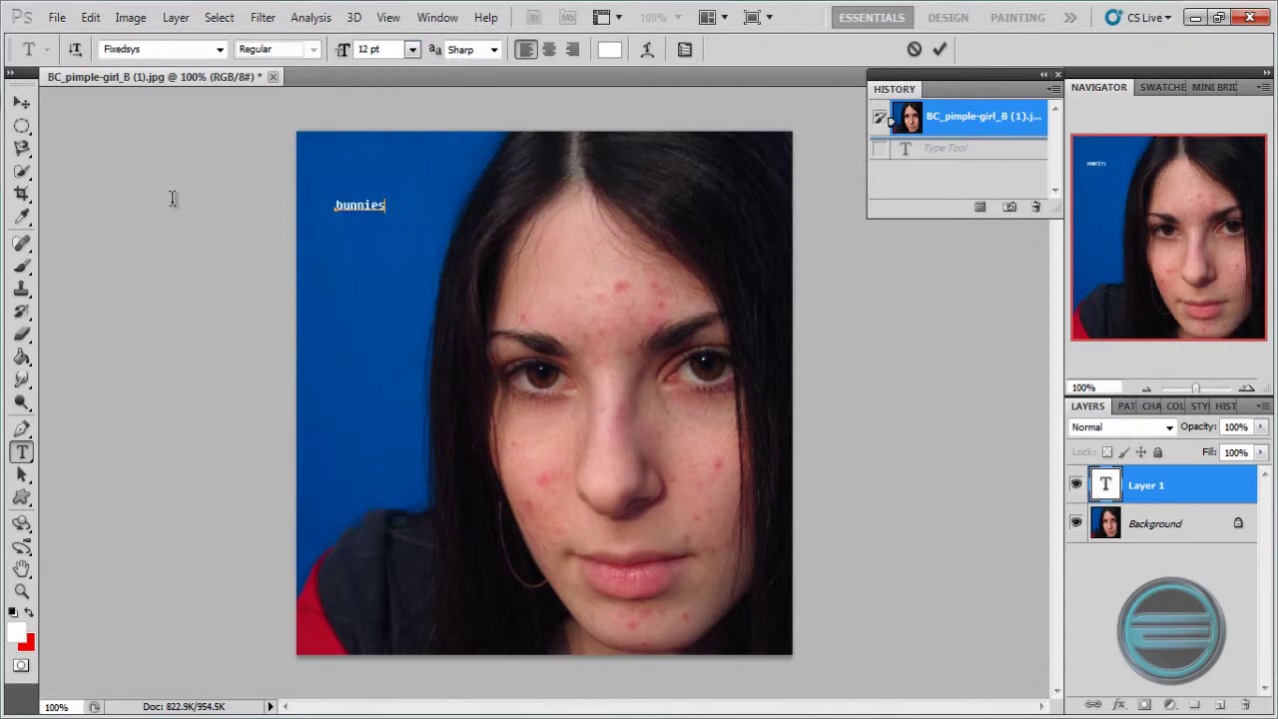
Try enlarging the "bunnies" text with Free Transform to about 794% width and 1414% height, and discard the transformation
left_click(89, 17)
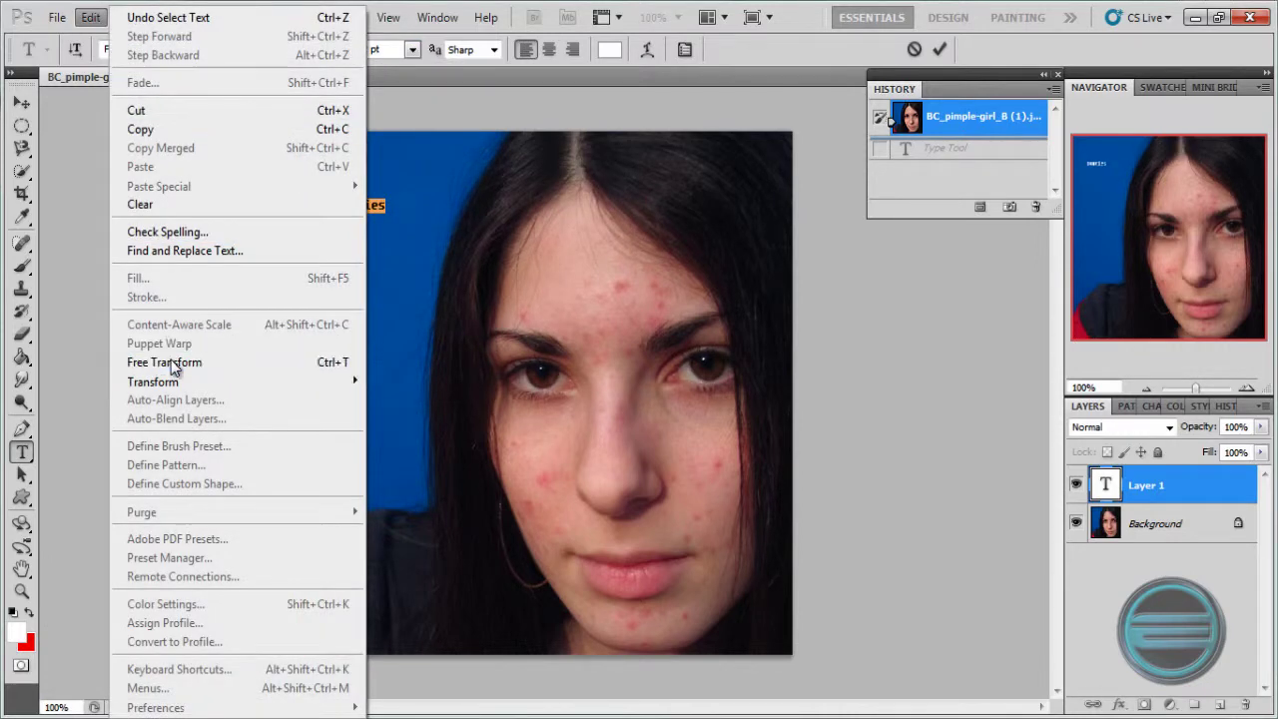
left_click(172, 363)
left_click_drag(389, 218, 729, 415)
left_click(22, 101)
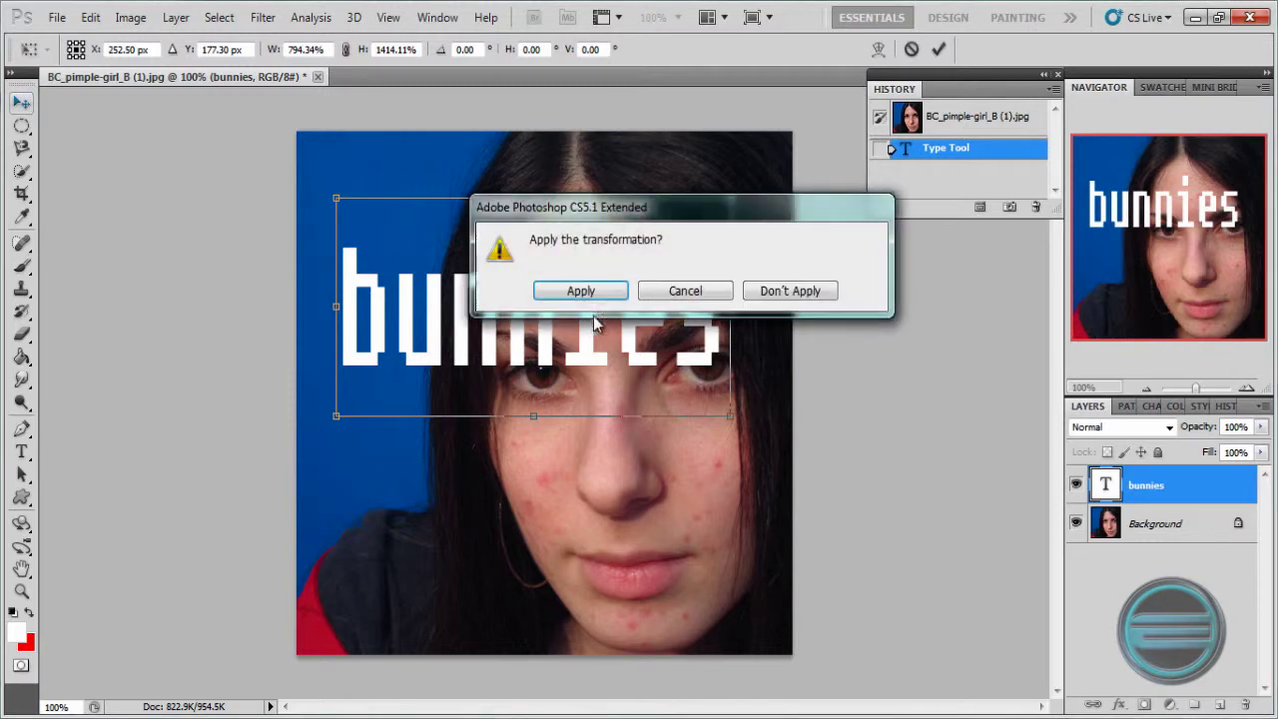
left_click(765, 298)
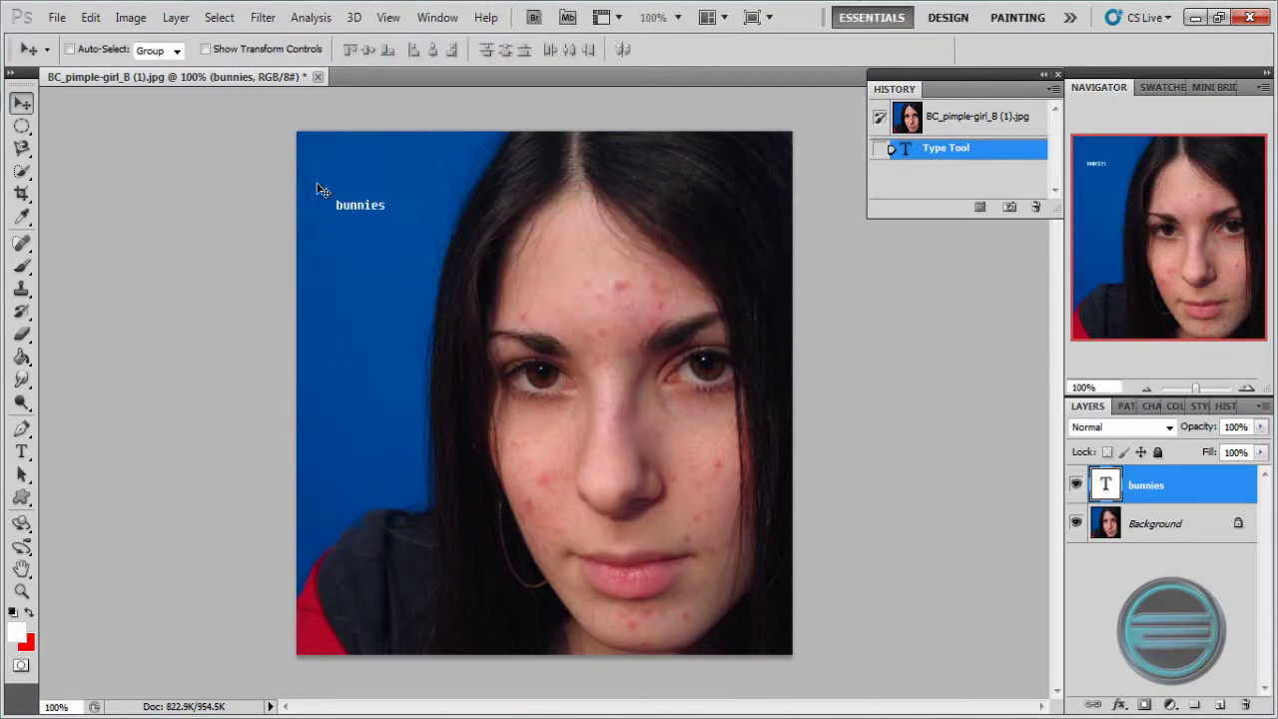
Enlarge the "bunnies" text with Free Transform to about 734% width and 1145% height, and apply the transformation
left_click(90, 17)
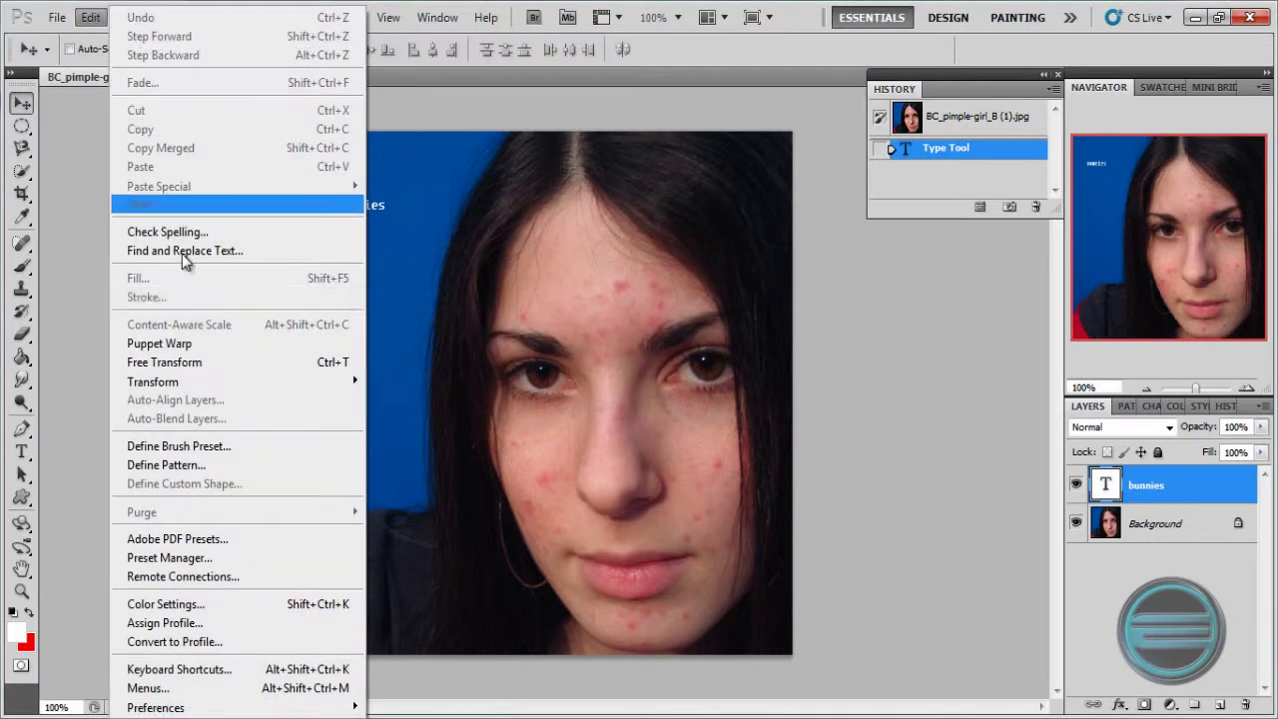
left_click(212, 365)
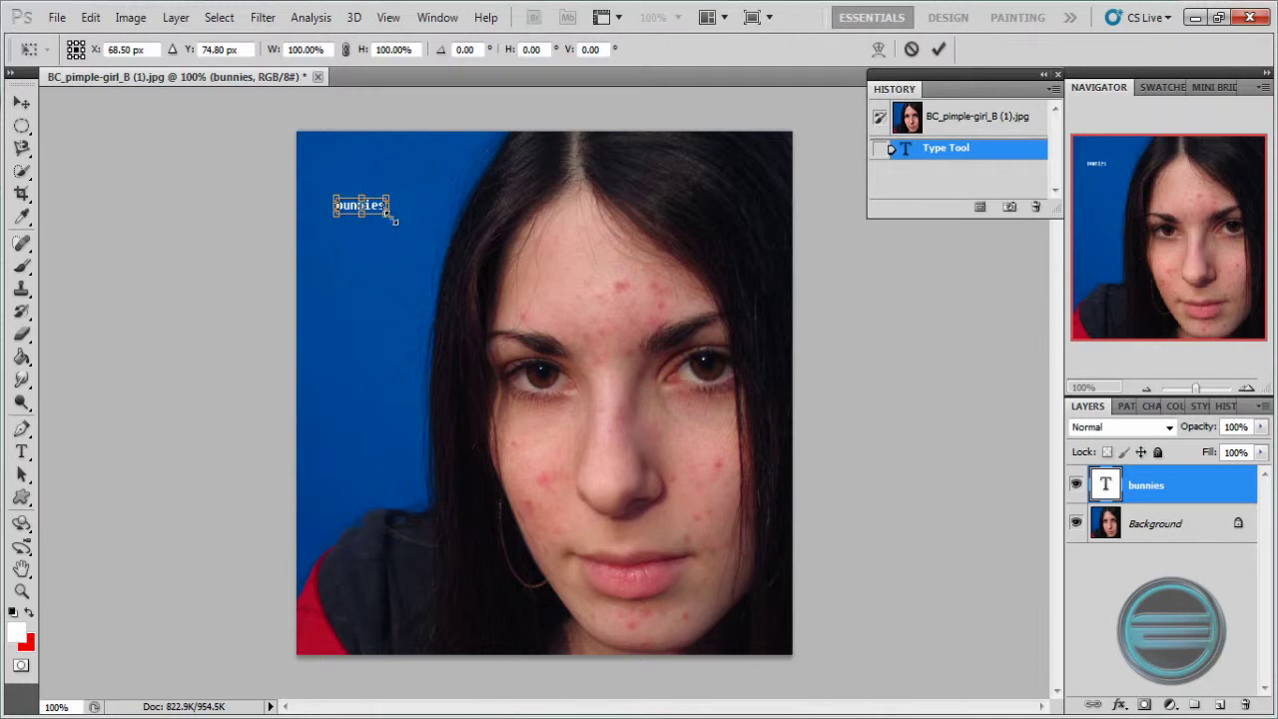
left_click_drag(396, 212, 718, 317)
left_click_drag(606, 411, 703, 373)
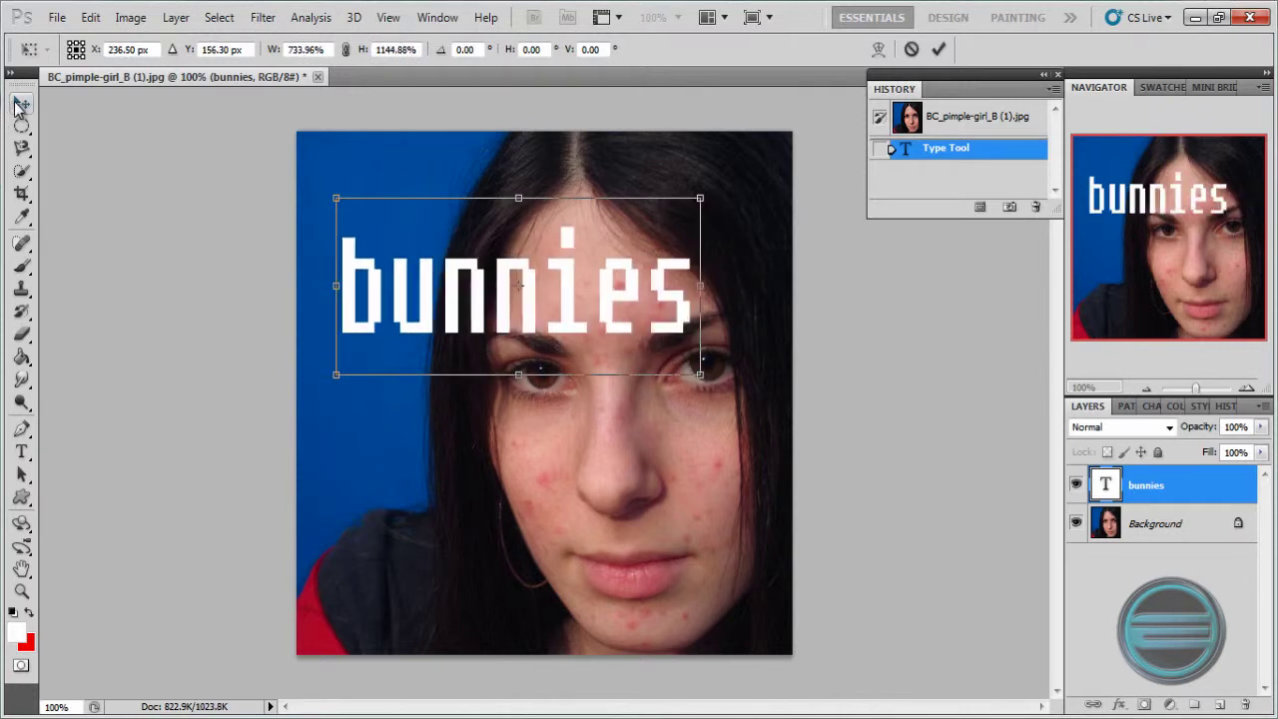
left_click(21, 103)
left_click(581, 292)
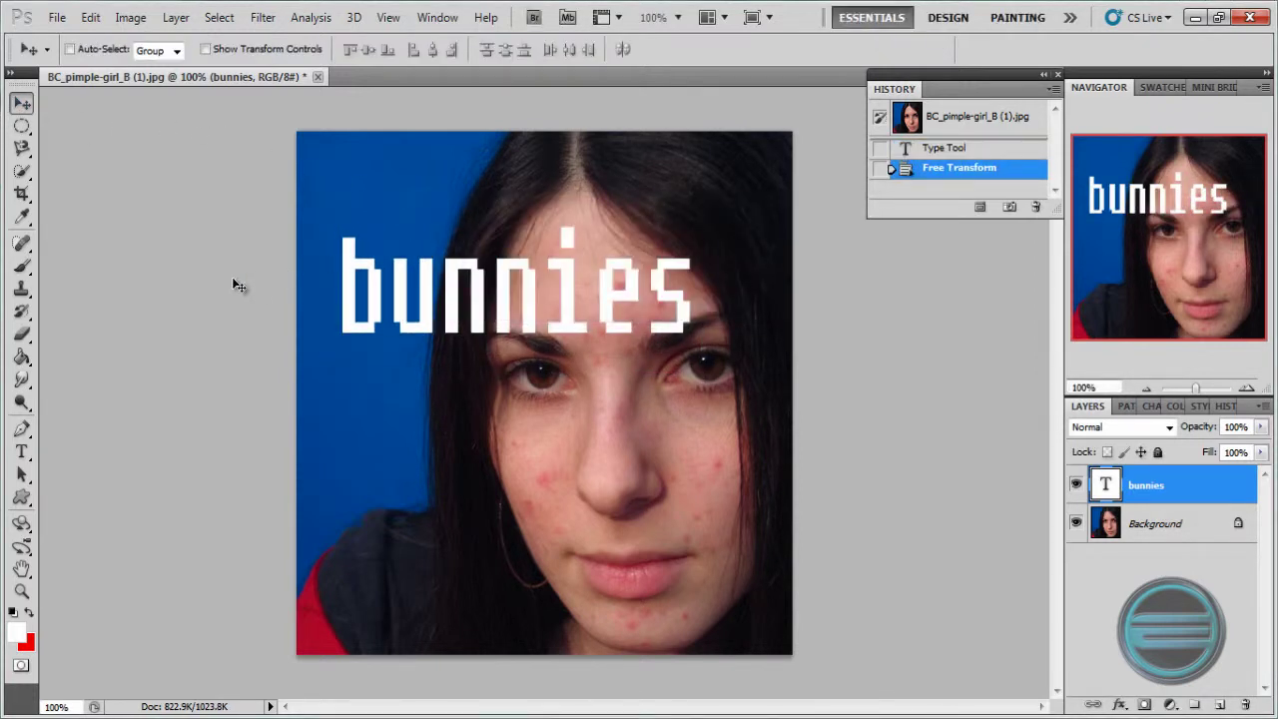
Add the word "bunnies" as vertical text on the blue background below the horizontal text and set its size to 72 pt
left_click(22, 453)
left_click(60, 450)
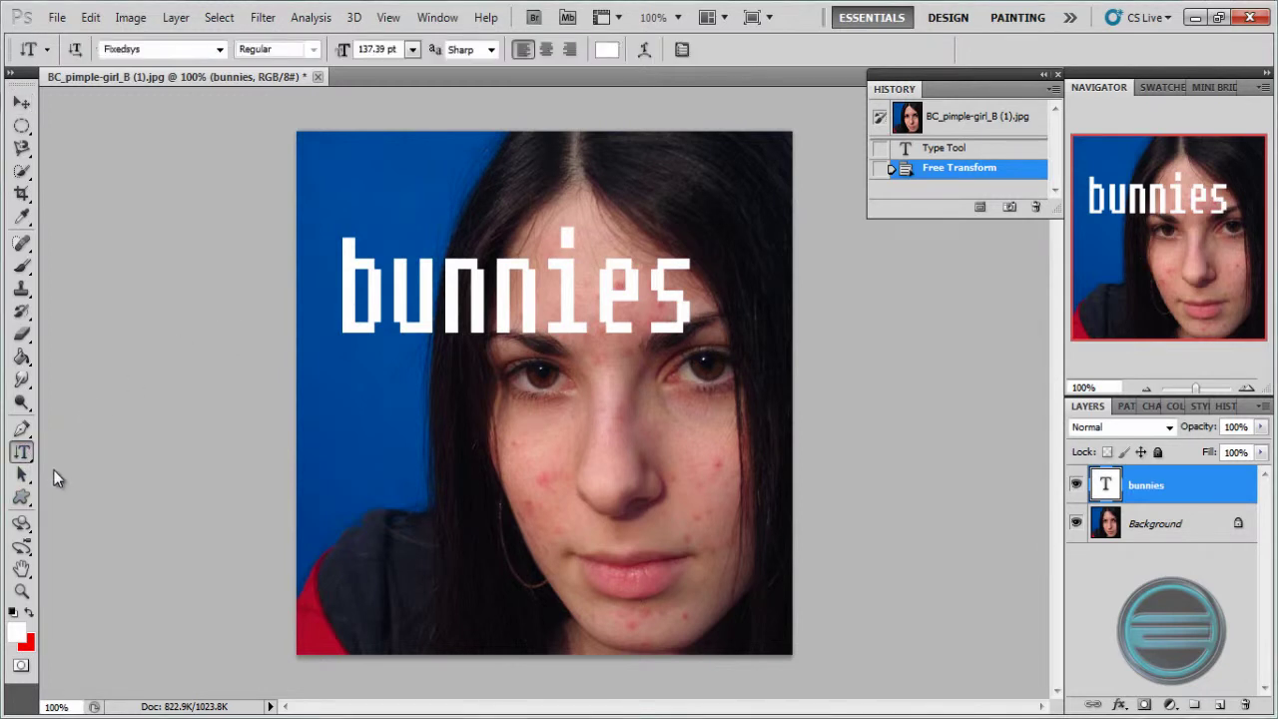
left_click(401, 410)
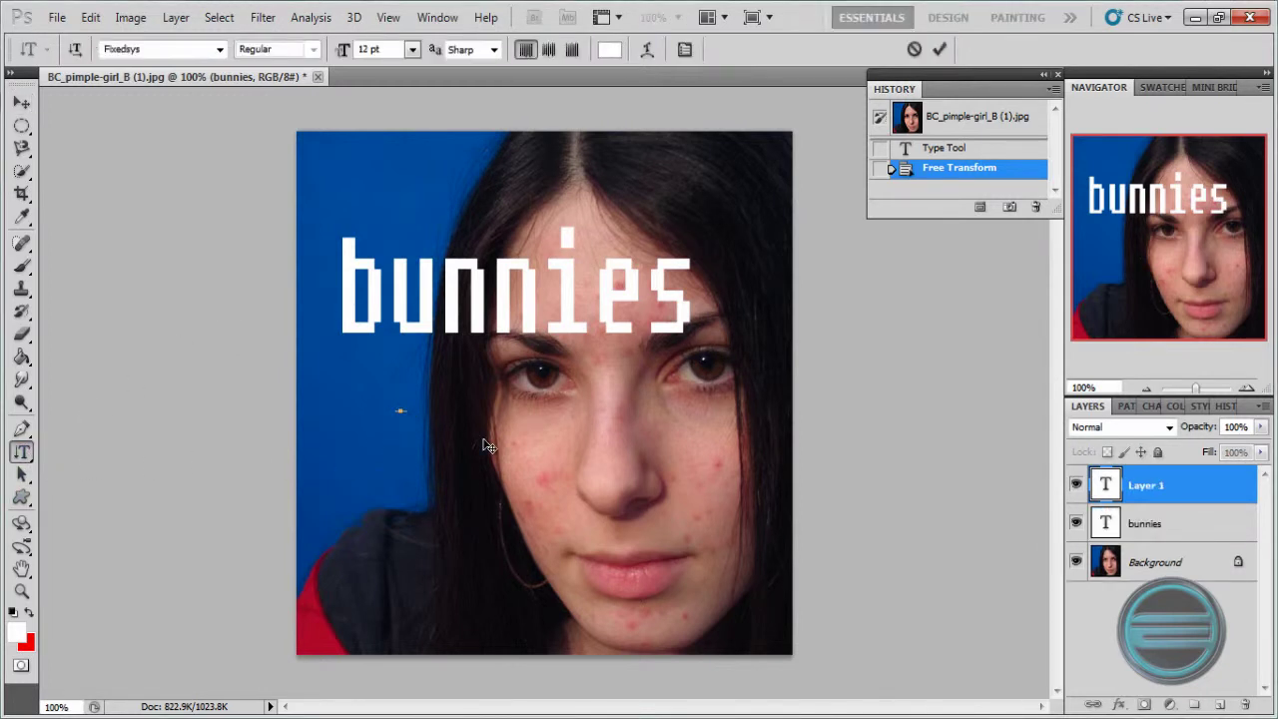
type("bunnies")
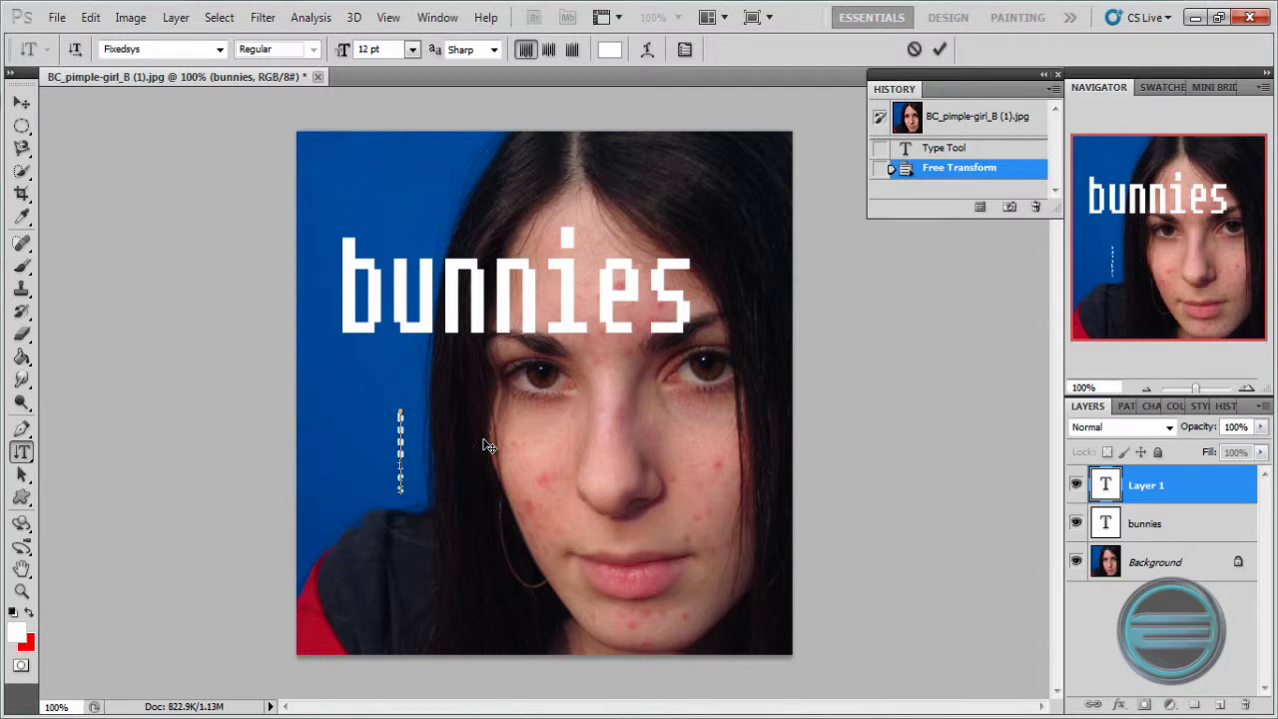
key("ctrl+a")
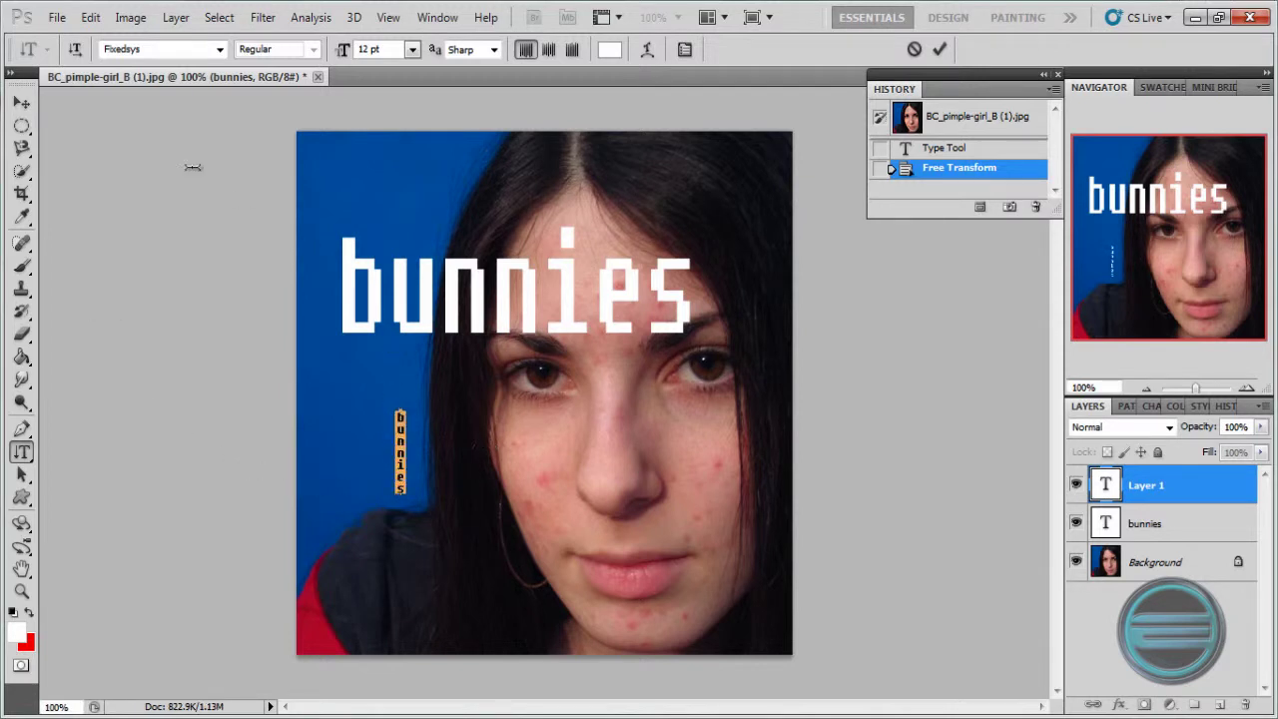
left_click(410, 50)
left_click(436, 374)
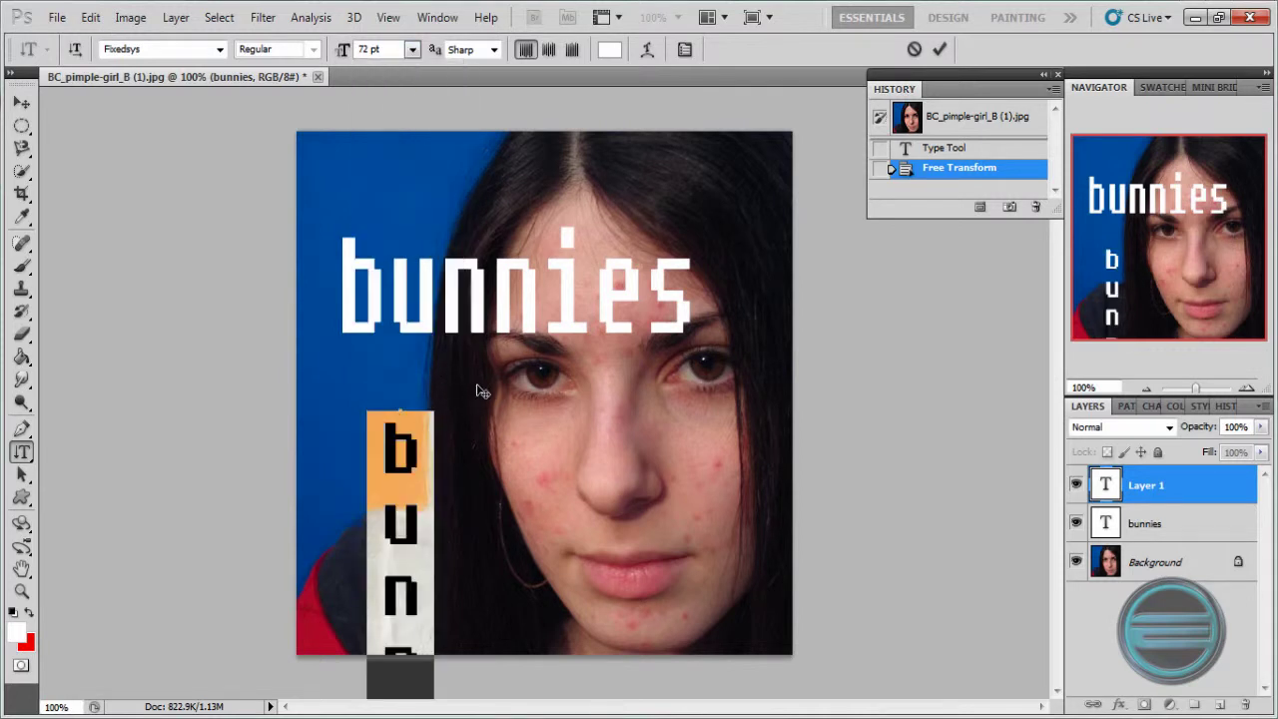
Move the vertical text up over the horizontal text, and revert the photo to its opened state in the history
left_click_drag(474, 238, 468, 88)
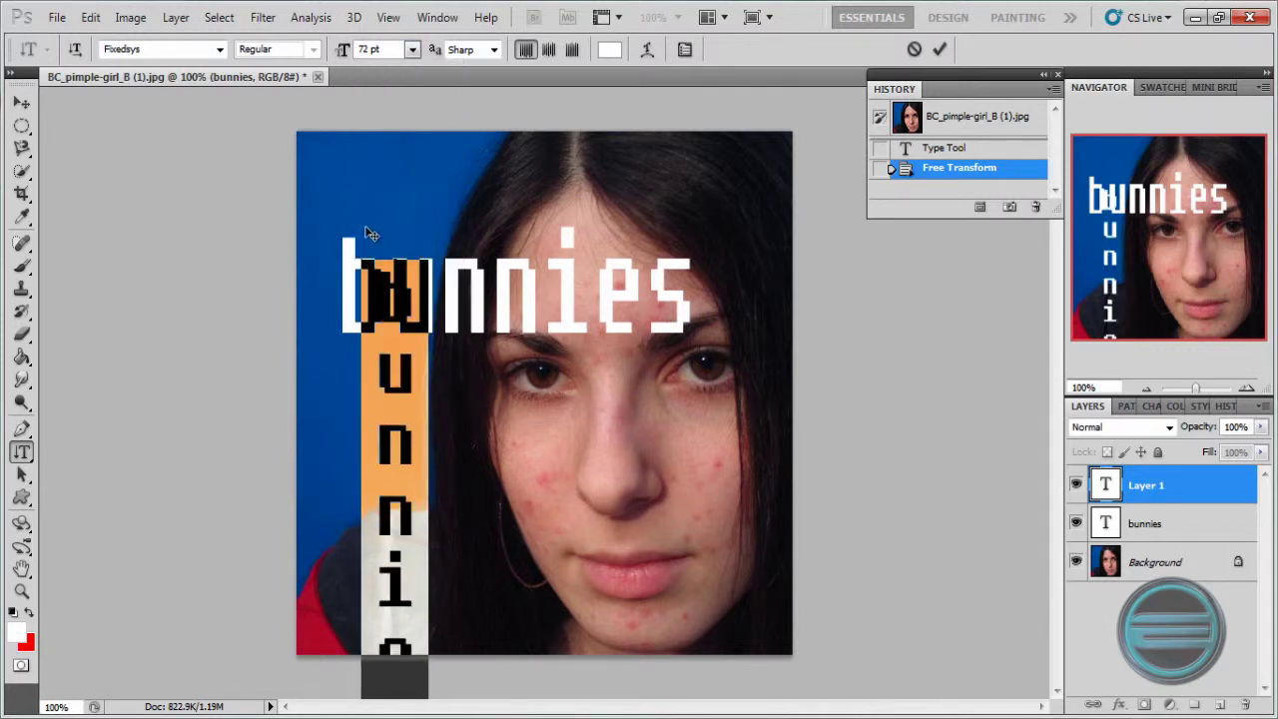
left_click(923, 119)
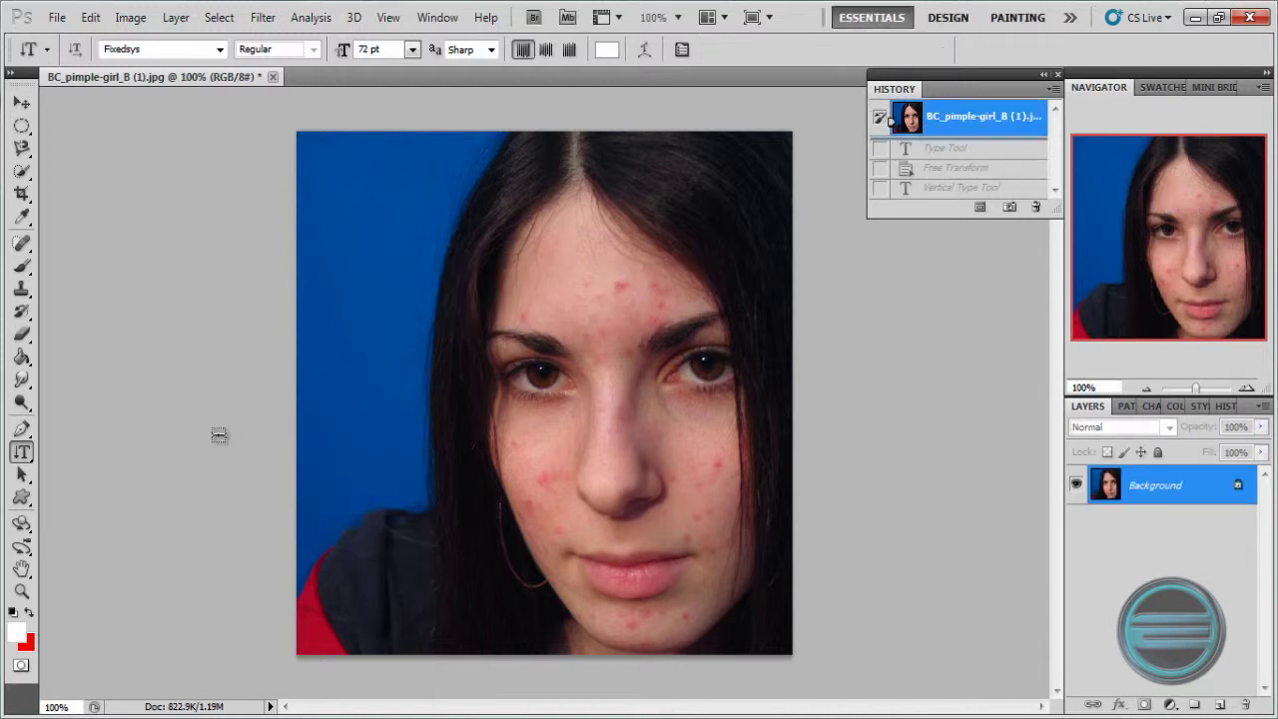
Draw two overlapping white rectangles and a red one over the photo with the Rectangle tool, removing the shapes after each trial
left_click(30, 501)
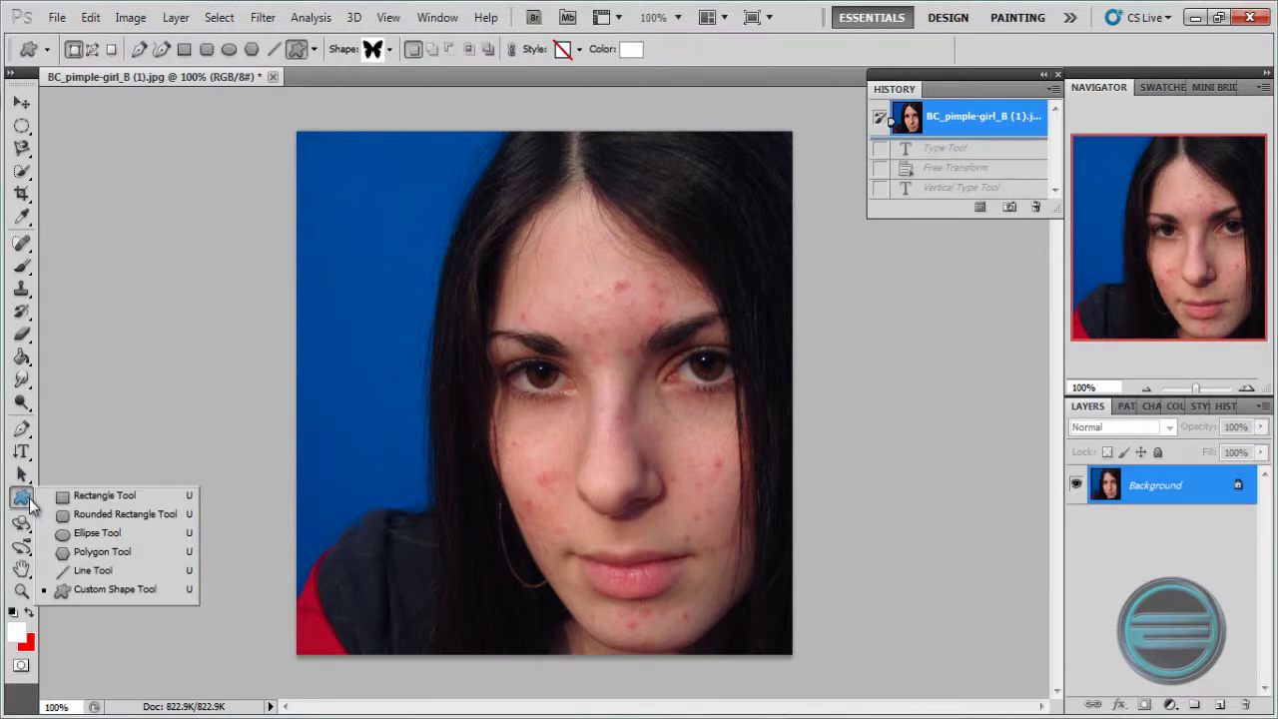
left_click(100, 496)
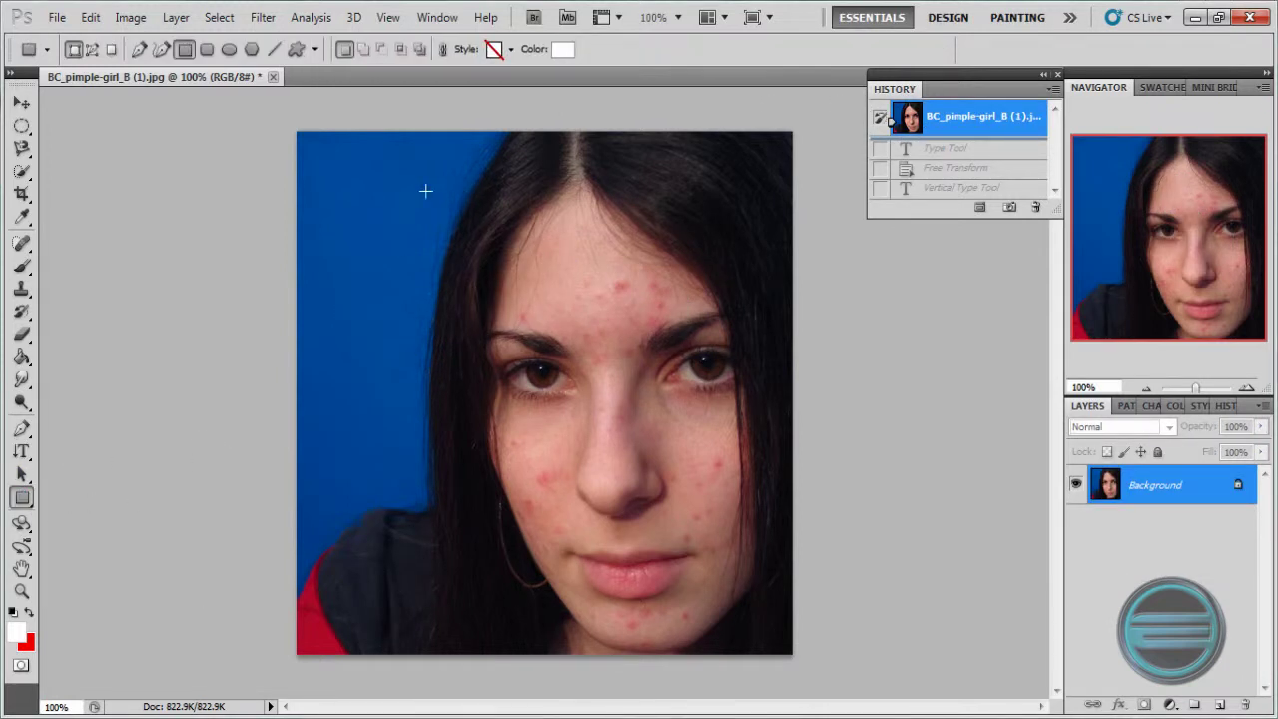
left_click_drag(390, 212, 665, 505)
left_click_drag(477, 157, 687, 297)
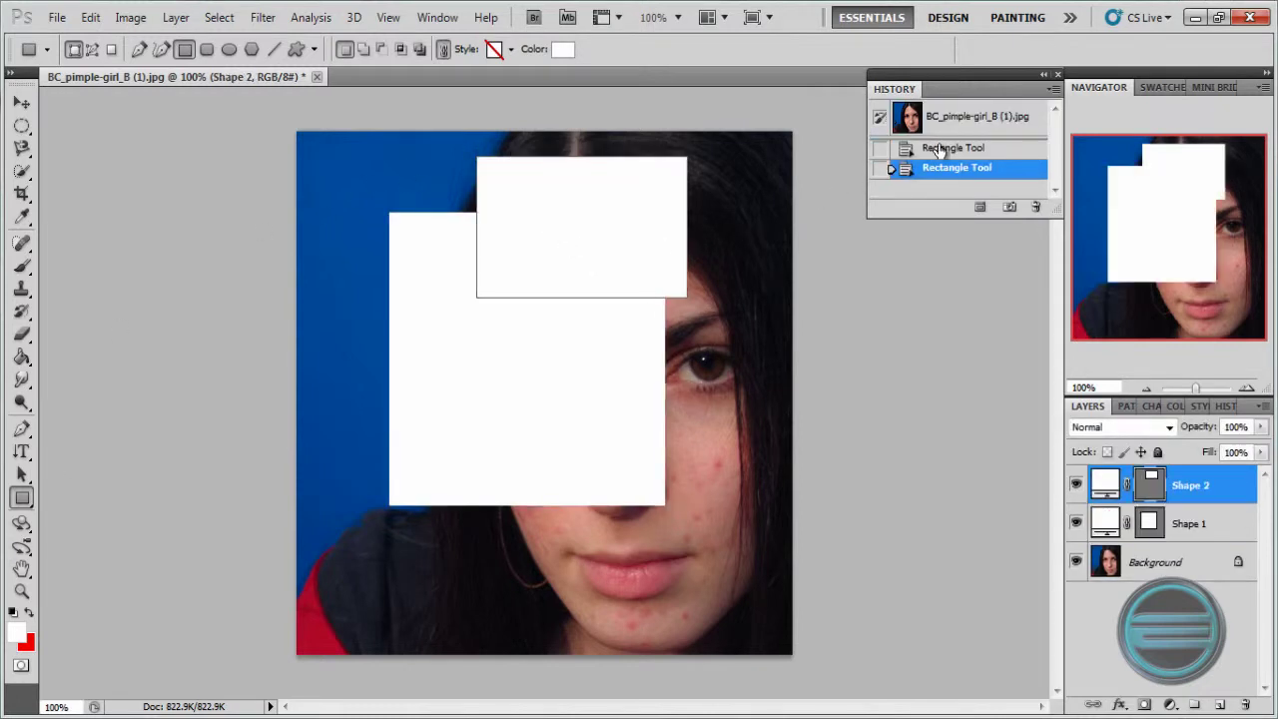
left_click(960, 118)
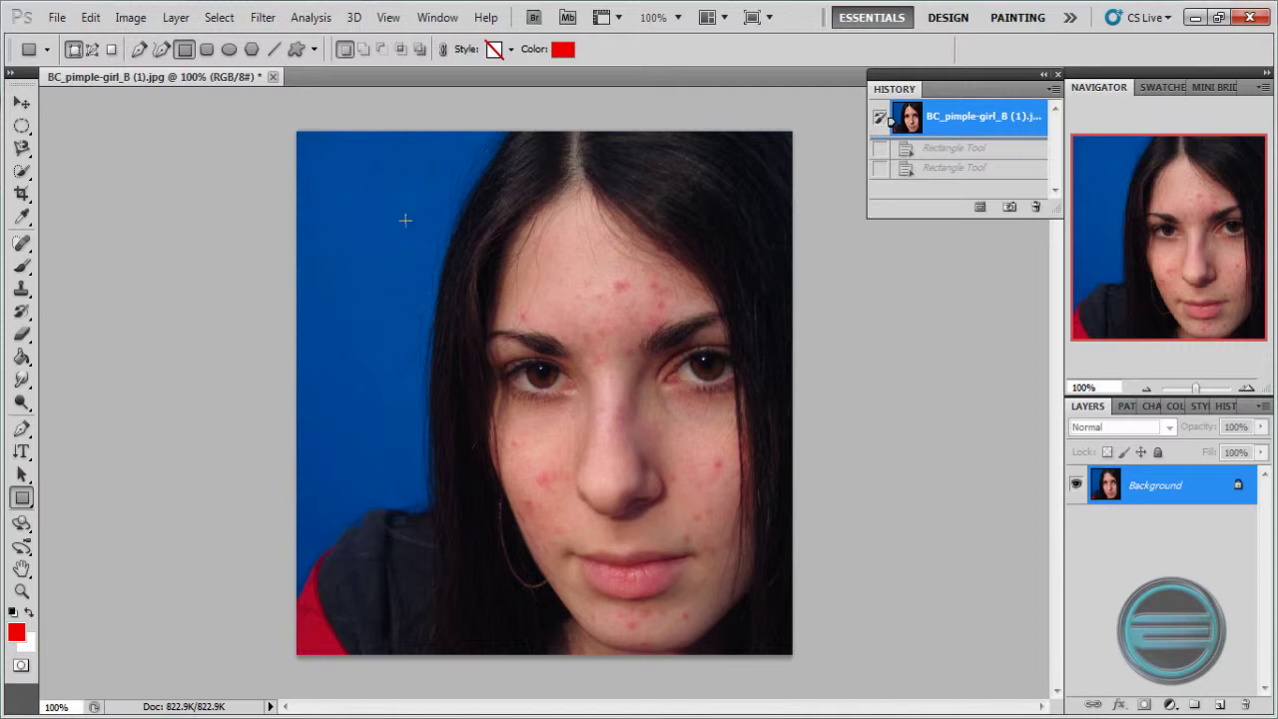
left_click_drag(404, 220, 562, 414)
key("ctrl+z")
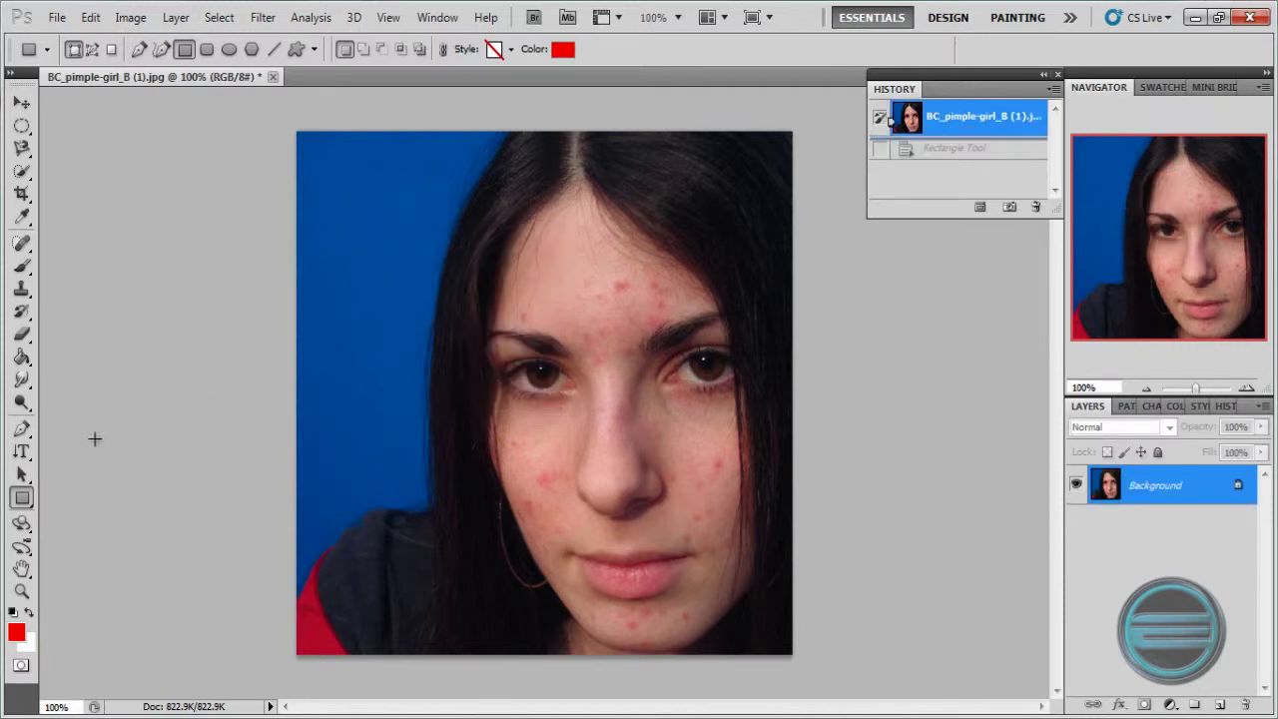
Draw a red rounded rectangle with a 10 px radius over the photo and revert the photo to its opened state
left_click(22, 499)
left_click(100, 515)
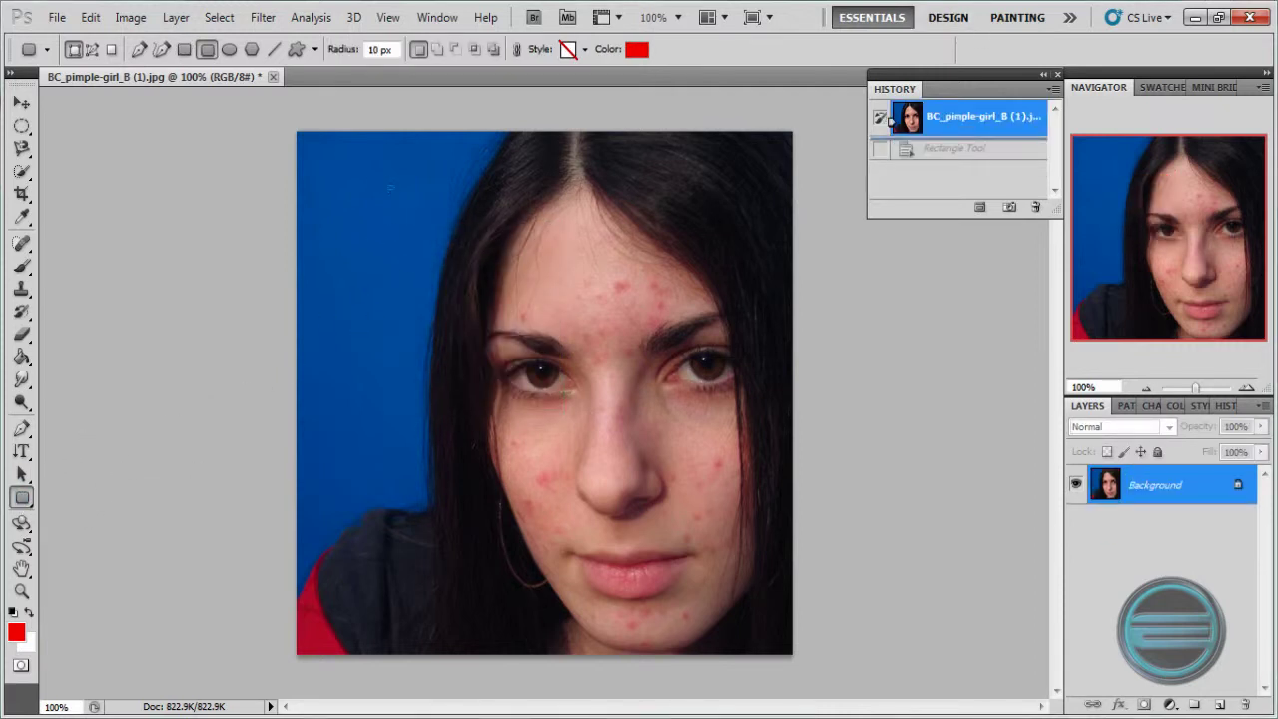
left_click_drag(390, 186, 599, 488)
left_click(969, 122)
Draw red ellipses over the face with the Ellipse tool, reverting the photo to its opened state after each trial
left_click(22, 499)
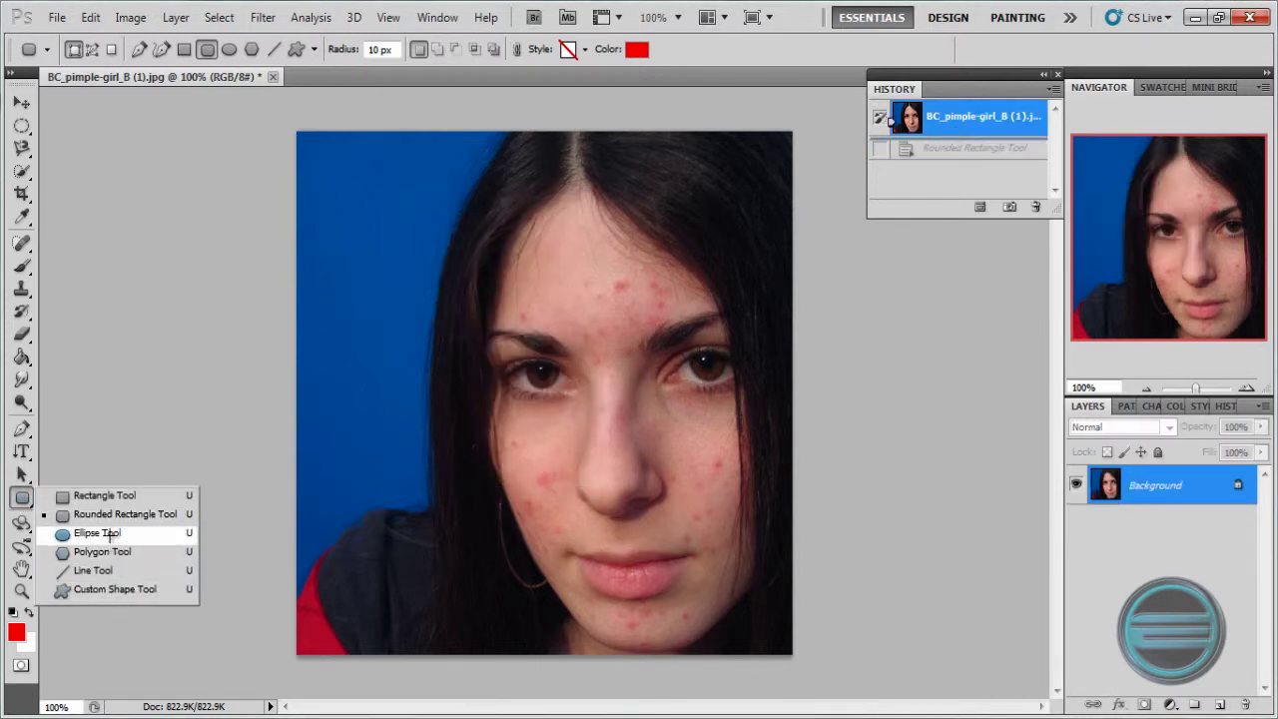
left_click(100, 536)
left_click_drag(599, 389, 673, 503)
left_click(964, 124)
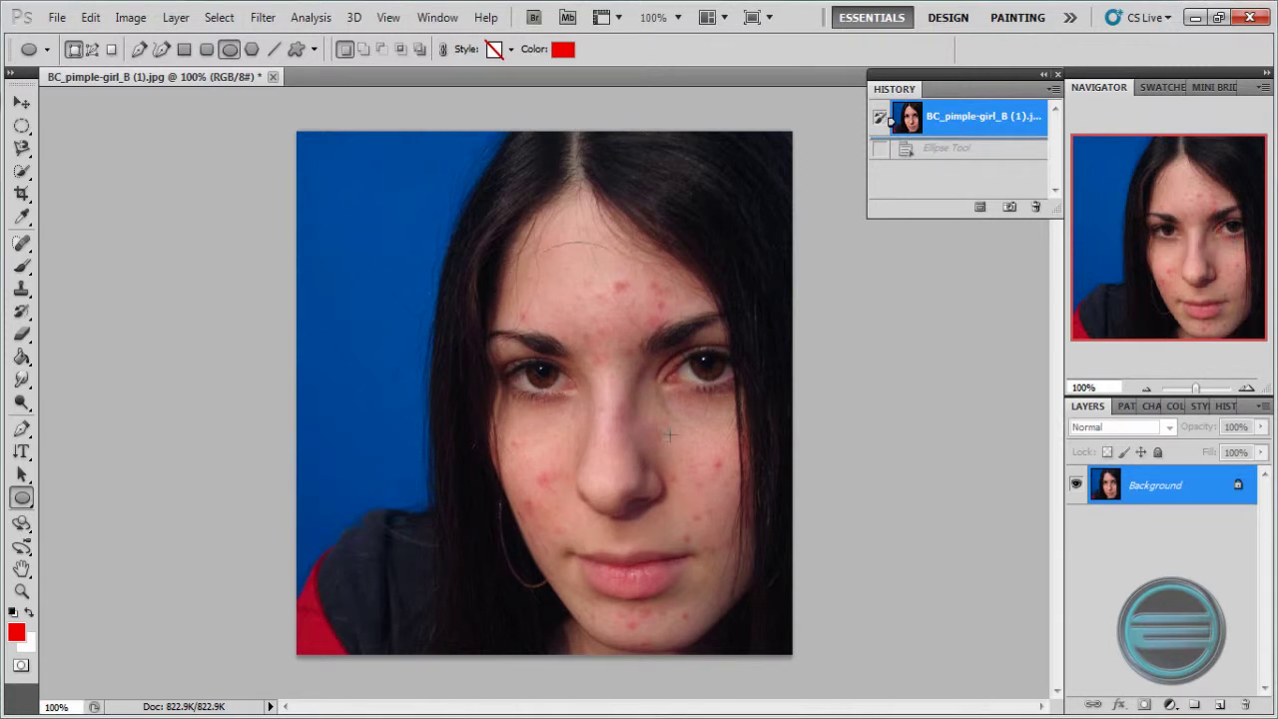
left_click_drag(668, 434, 677, 421)
left_click(973, 120)
Draw two red butterflies with the Custom Shape tool, one over the forehead and one over the nose and mouth
left_click(22, 498)
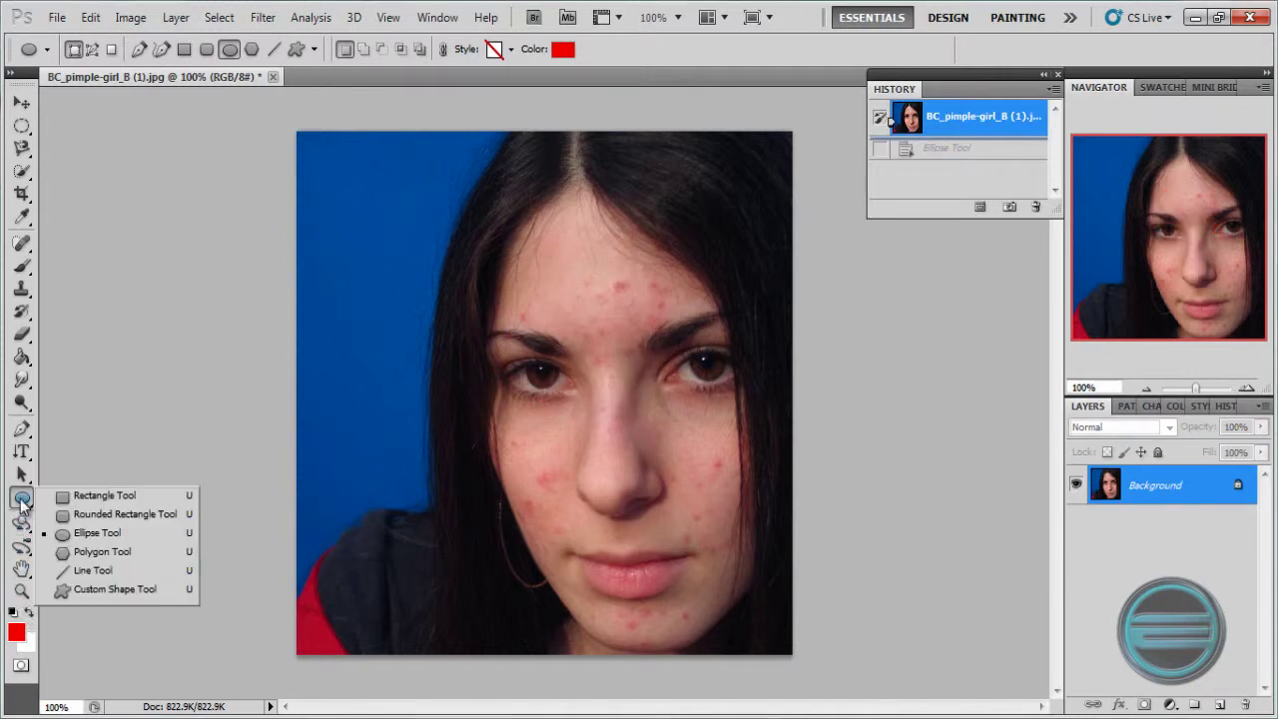
left_click(108, 589)
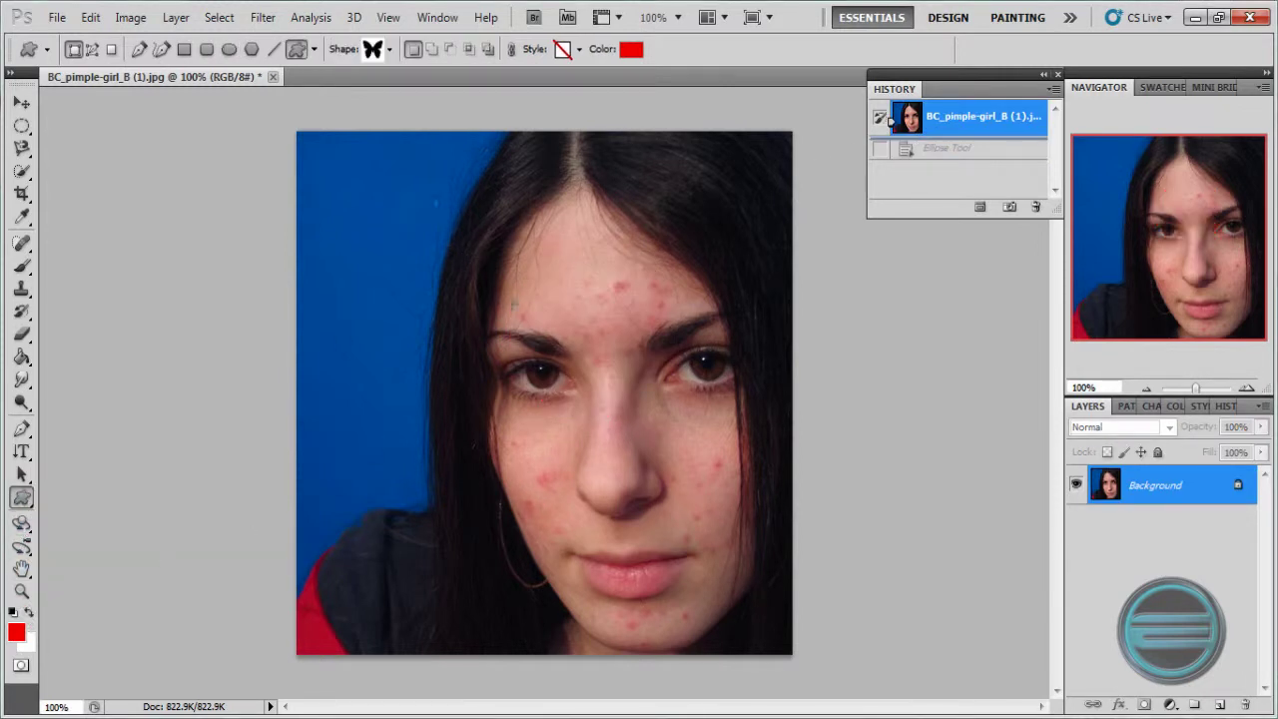
left_click_drag(436, 200, 615, 369)
mouse_move(459, 470)
left_mouse_down()
mouse_move(589, 574)
mouse_move(667, 585)
left_mouse_up()
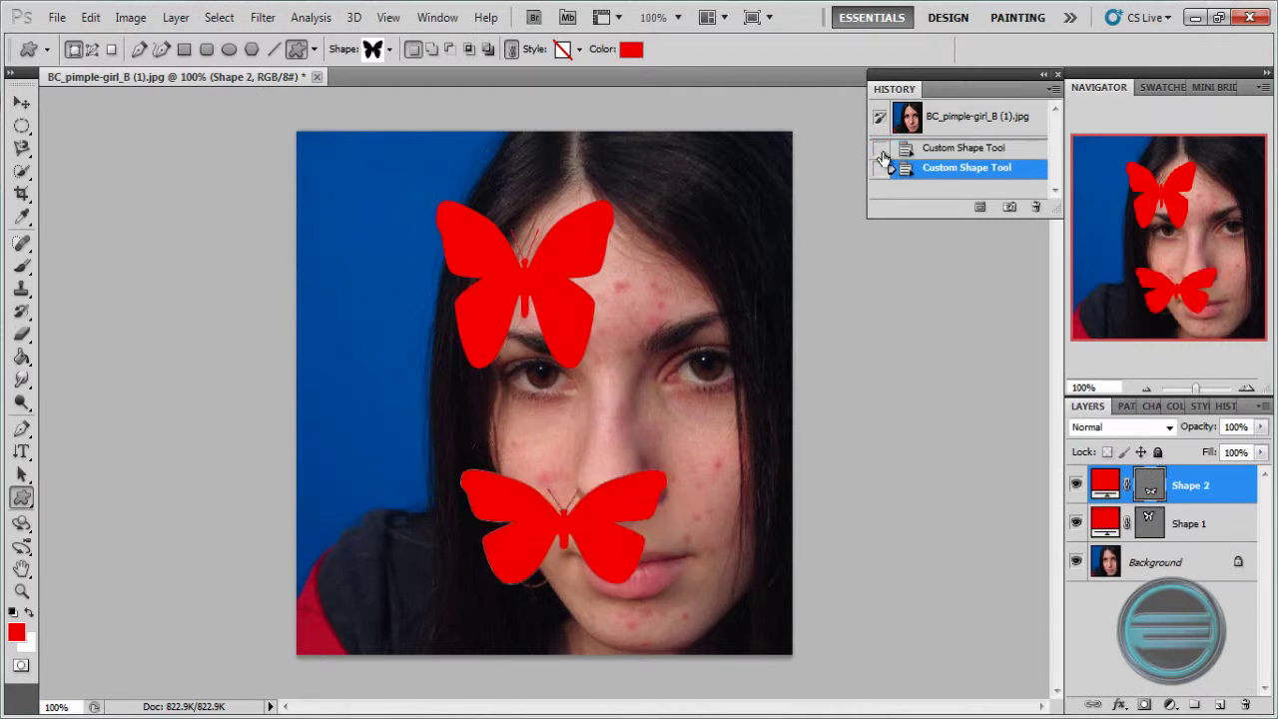
Revert the photo to its opened state and load the full All set into the custom shape picker, replacing the current shapes
left_click(931, 128)
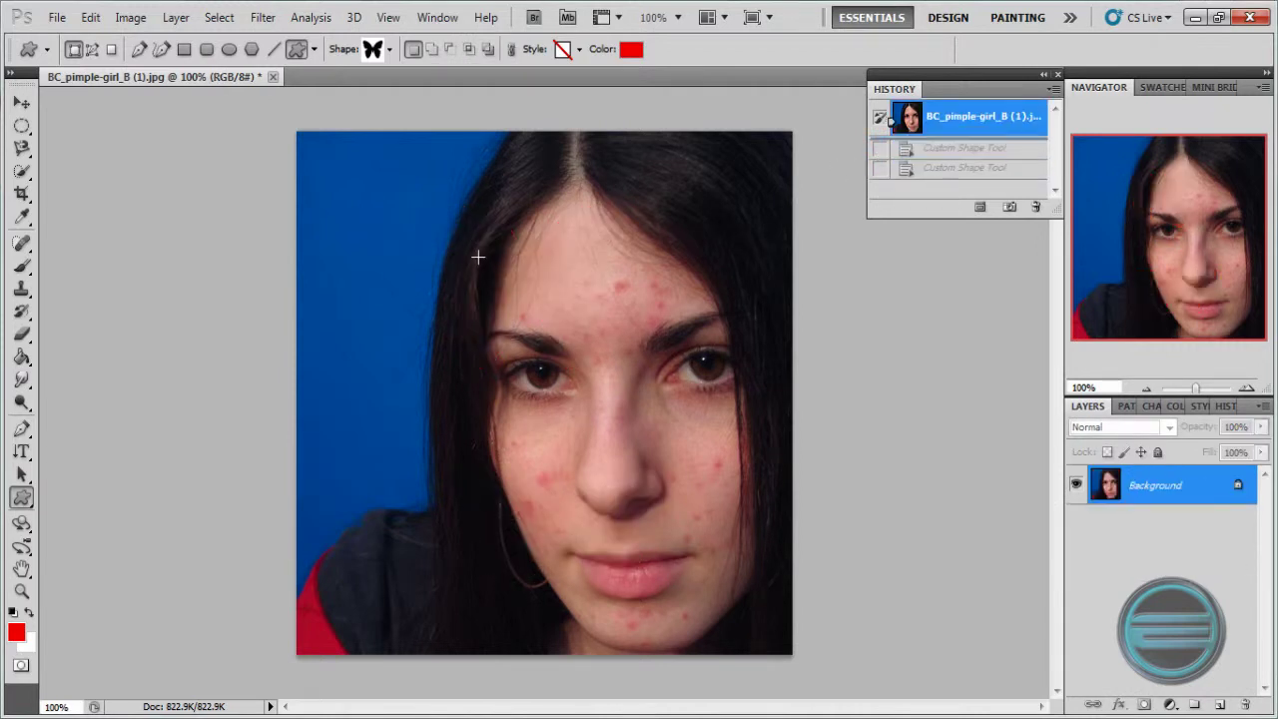
right_click(477, 257)
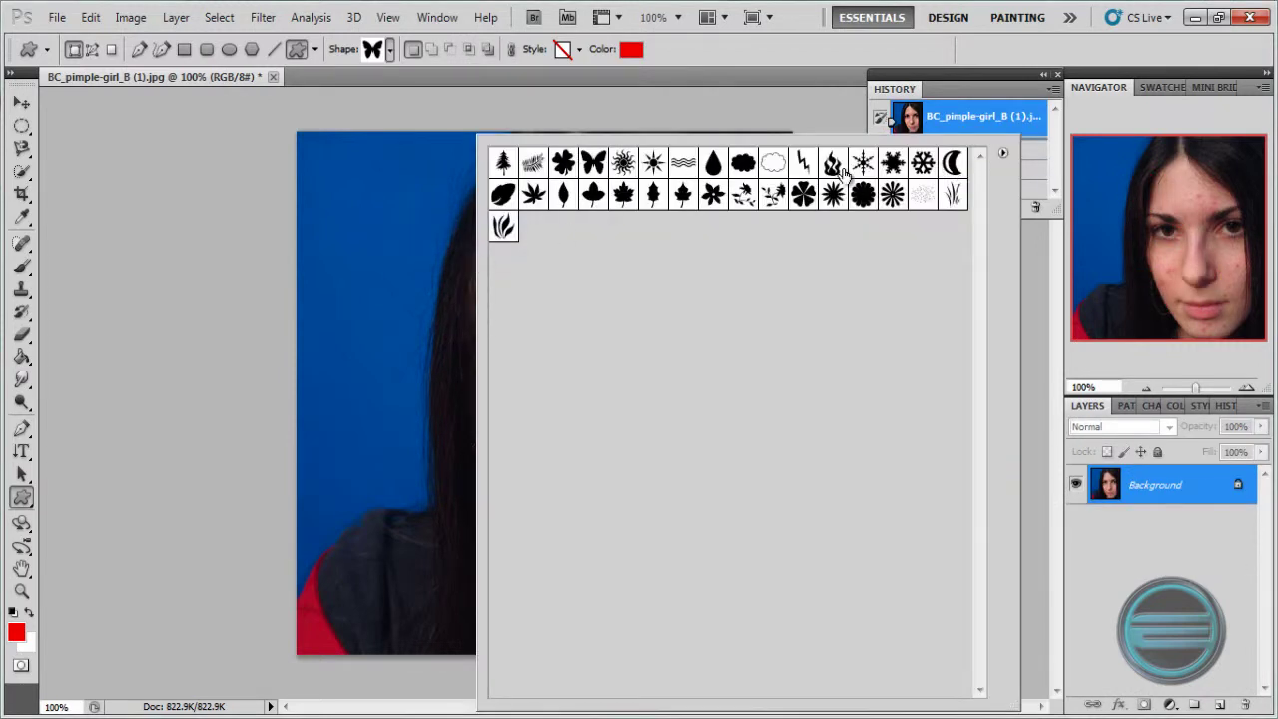
left_click(1003, 155)
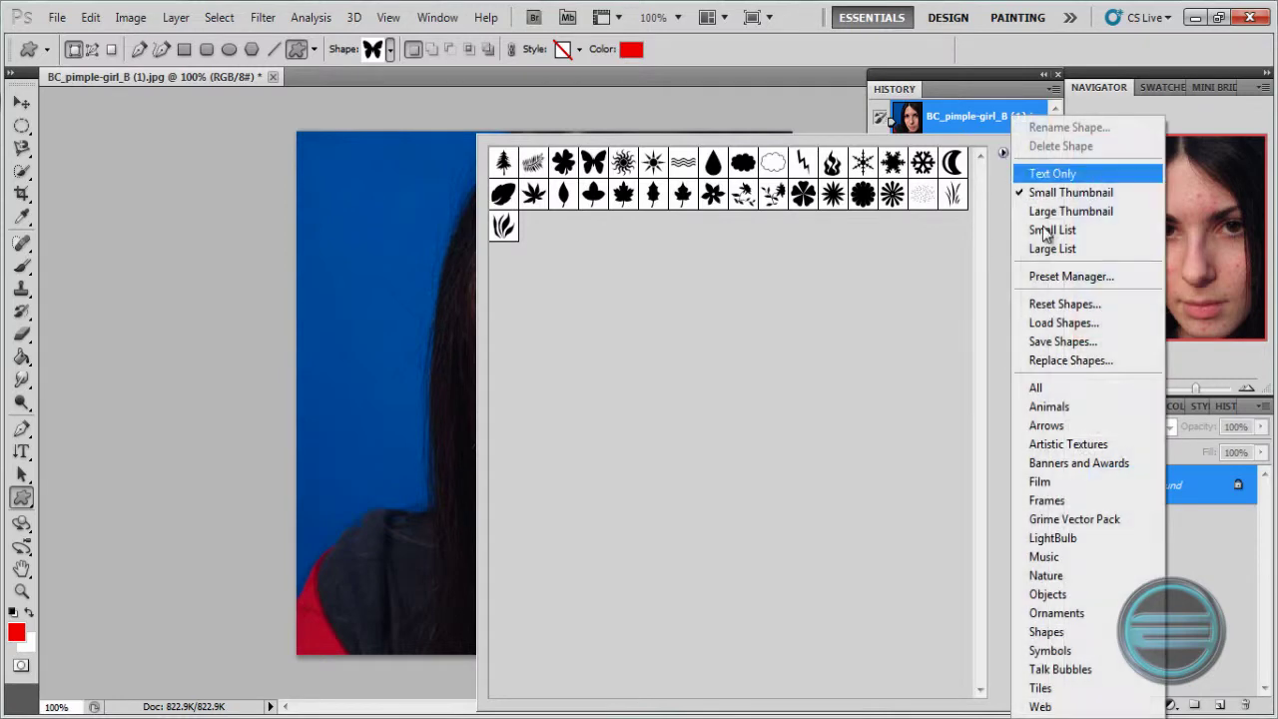
left_click(1104, 384)
left_click(603, 291)
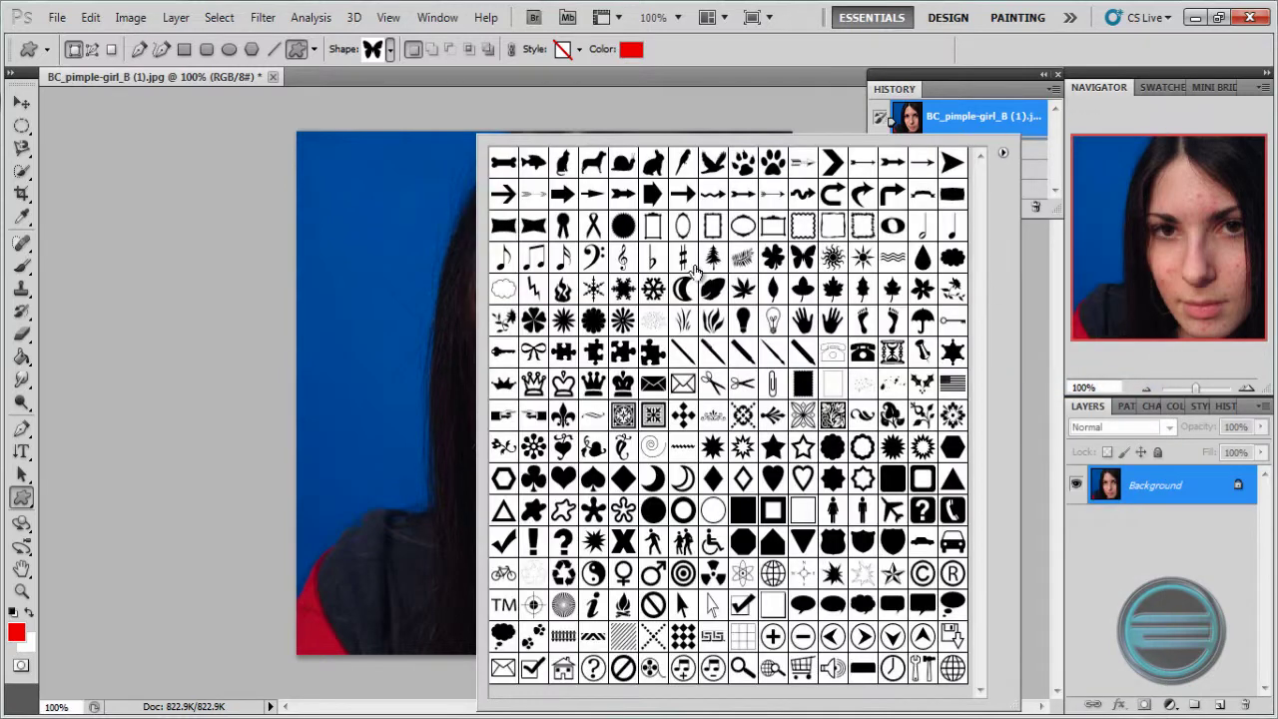
Draw a red thought-bubble custom shape over the hair and one eye, and revert the photo to its opened state
left_click(806, 354)
left_click(503, 632)
left_click(376, 309)
left_click_drag(379, 305, 584, 499)
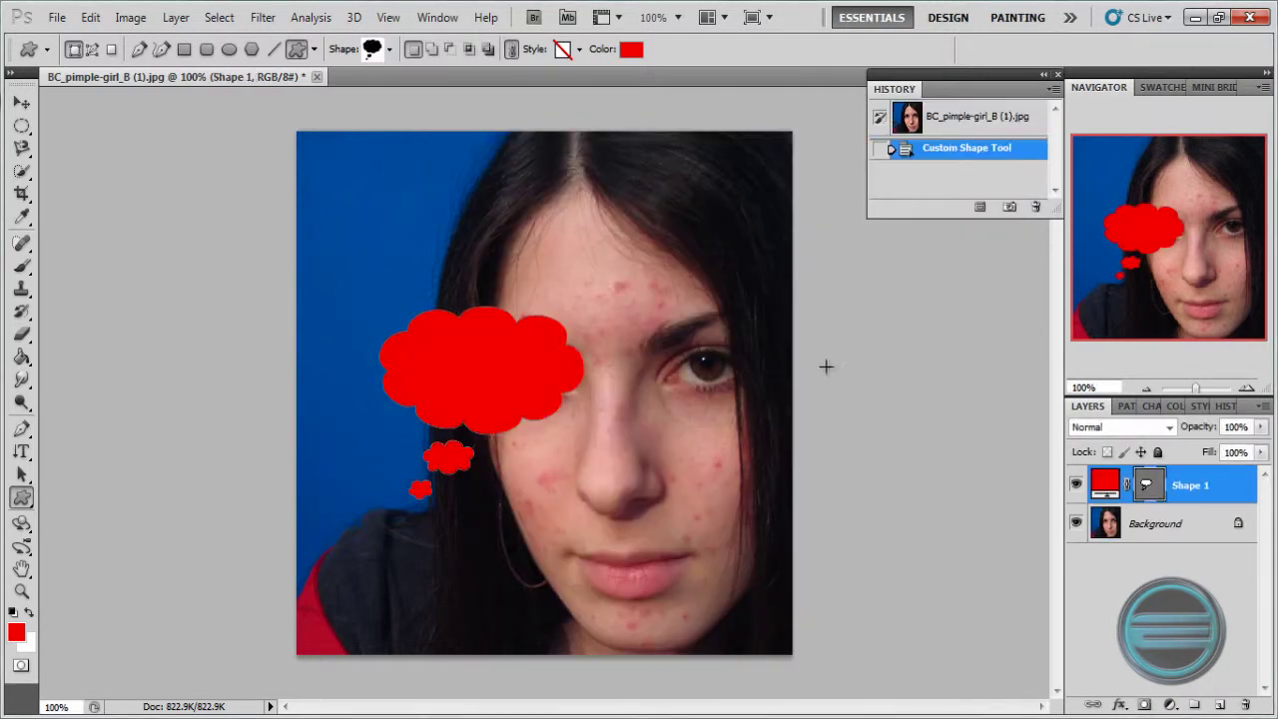
left_click(958, 122)
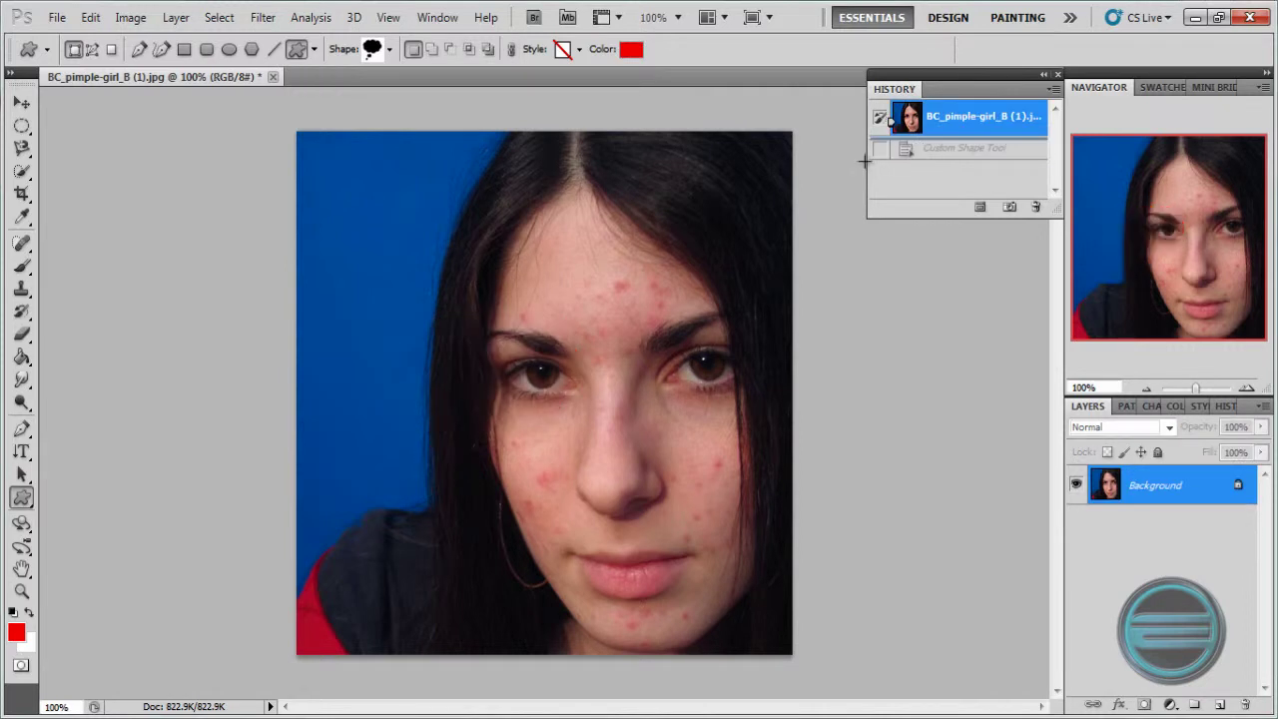
Enlarge the photo to about 575%, pan around the eye and hairline with the Hand tool, and return to 100% view
left_click(22, 569)
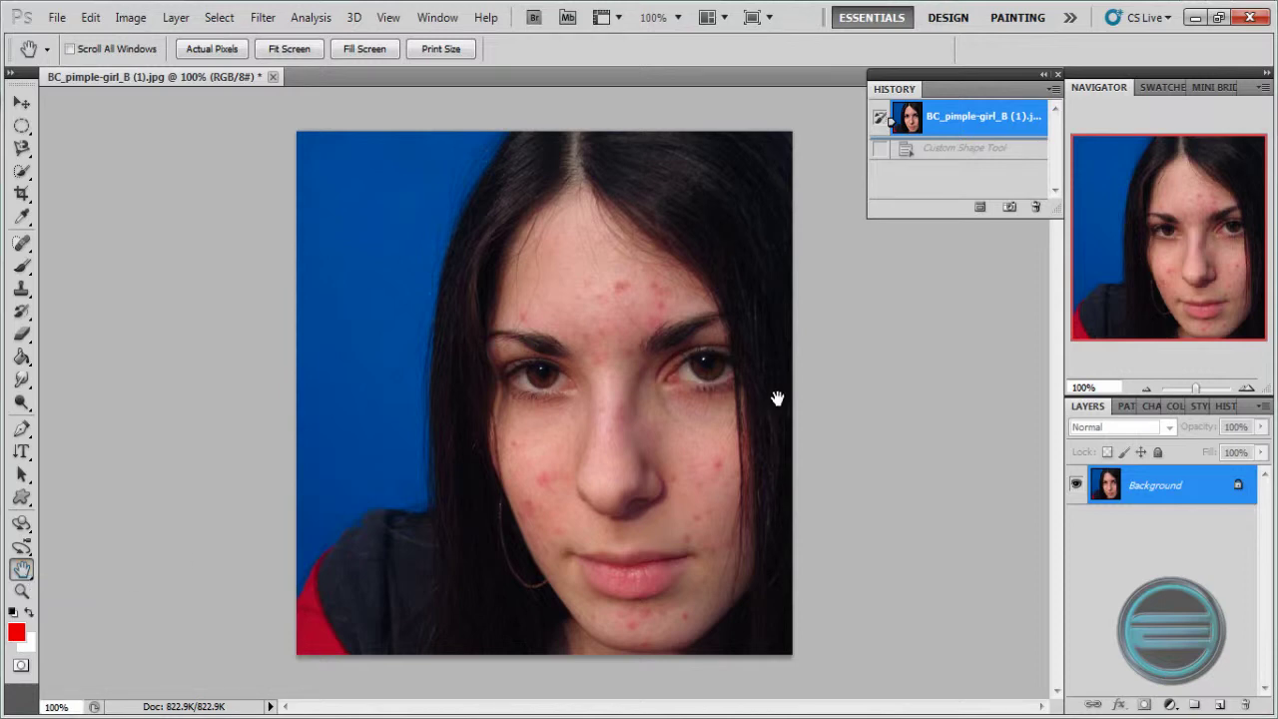
left_click_drag(1203, 386, 1209, 385)
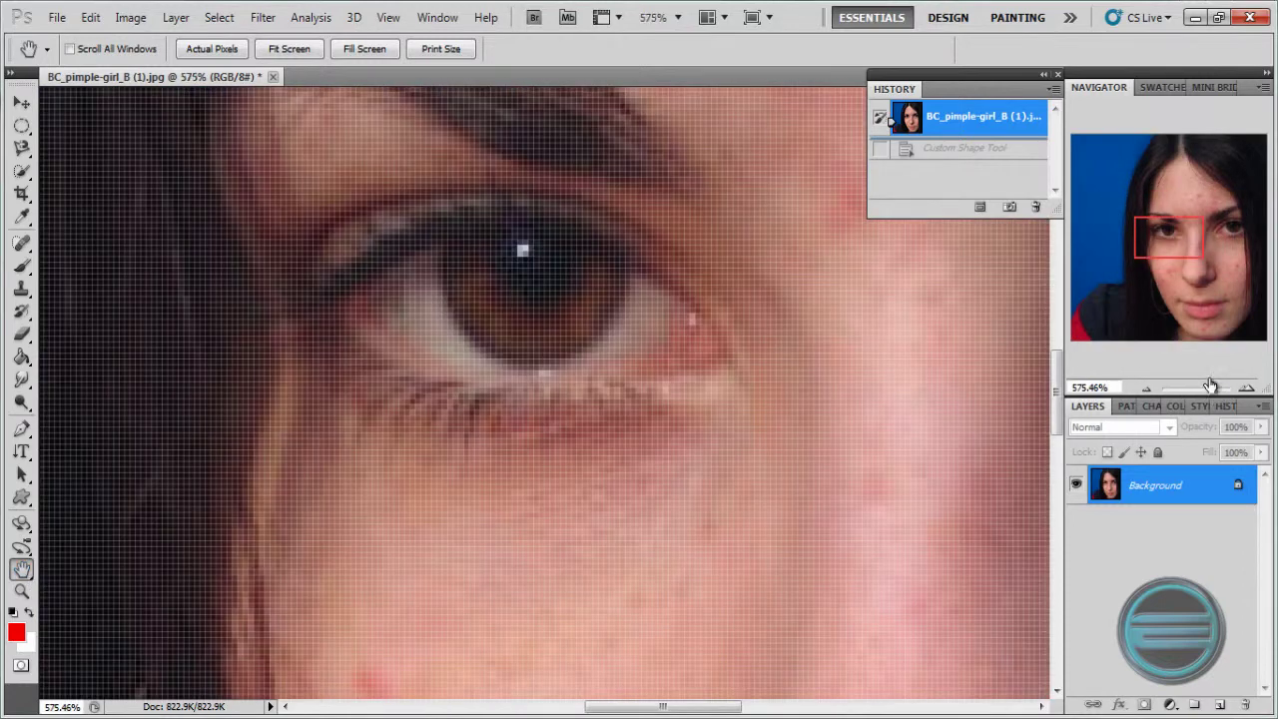
left_click_drag(380, 405, 899, 399)
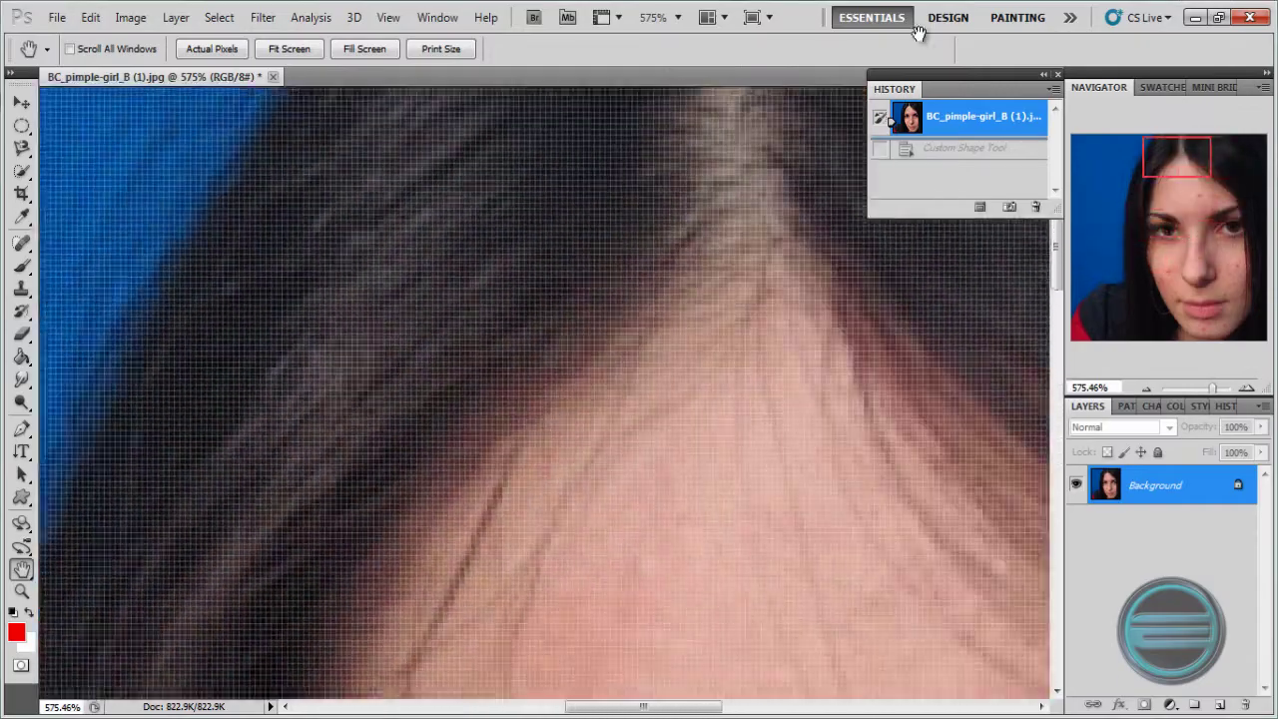
left_click_drag(919, 33, 641, 521)
left_click_drag(1213, 388, 1195, 394)
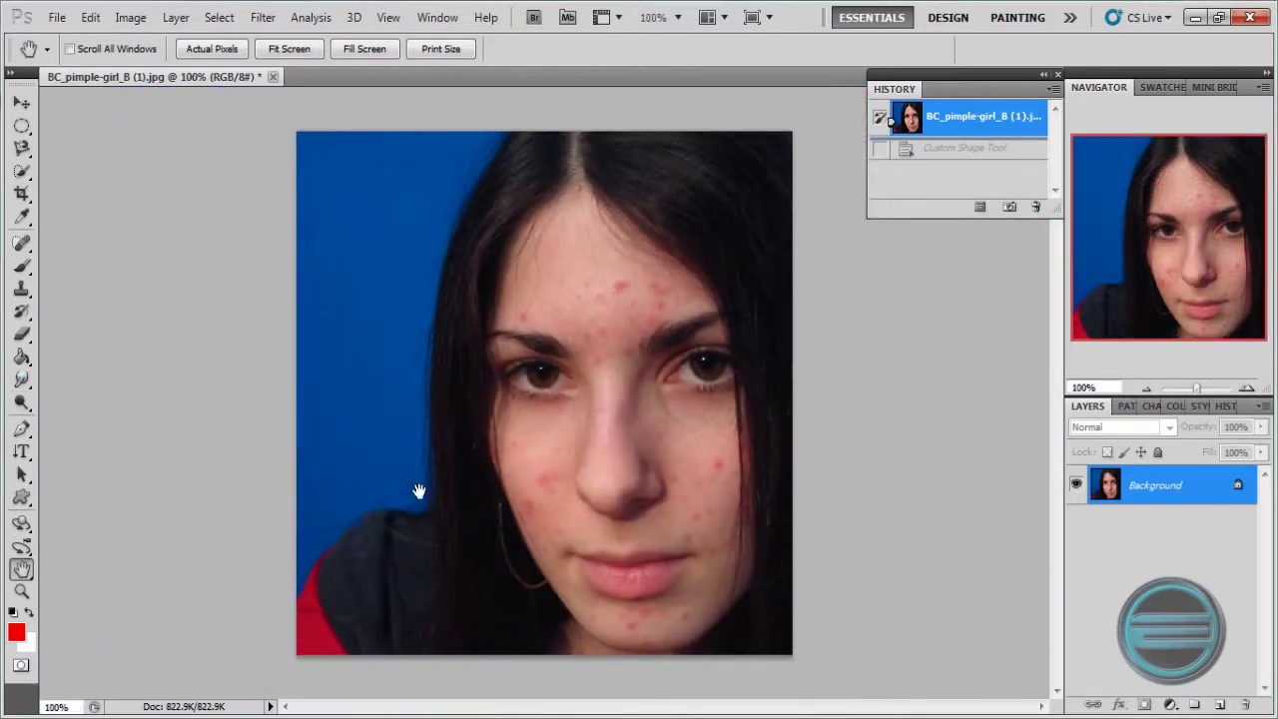
Scale the view far out and back in to about 120% with the Zoom tool's scrubby zoom
left_click(22, 591)
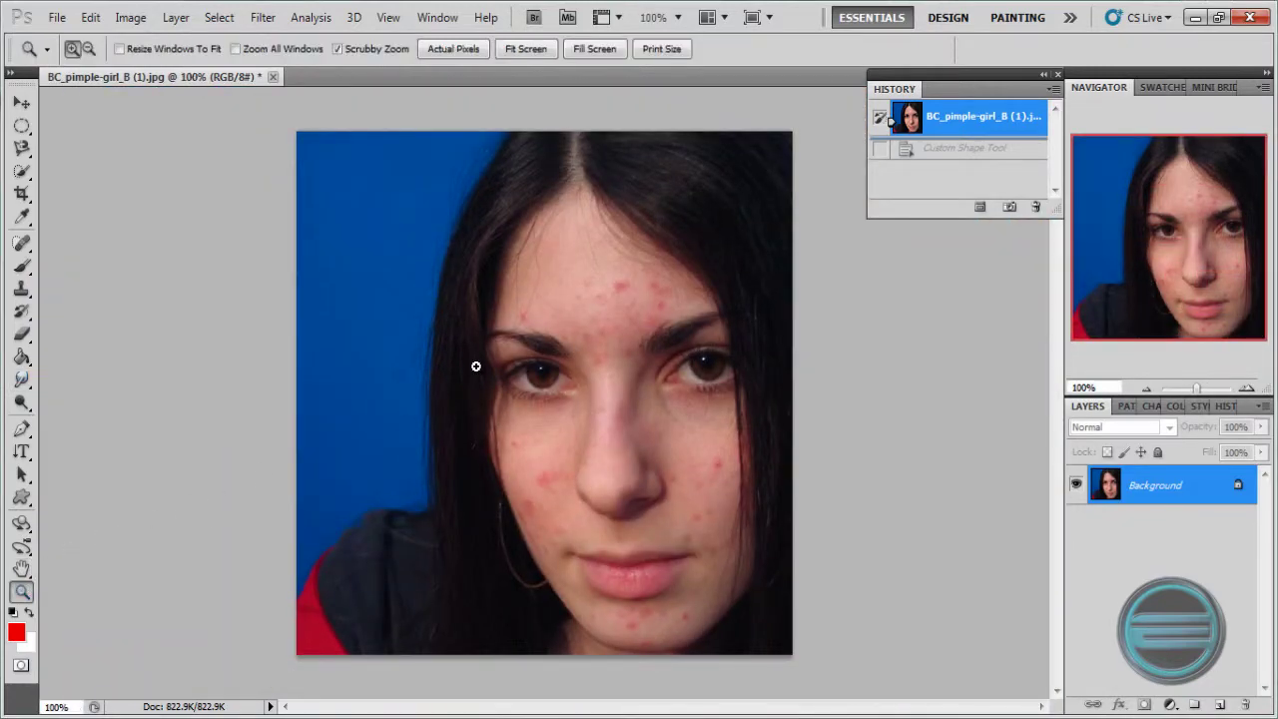
left_click_drag(475, 366, 276, 485)
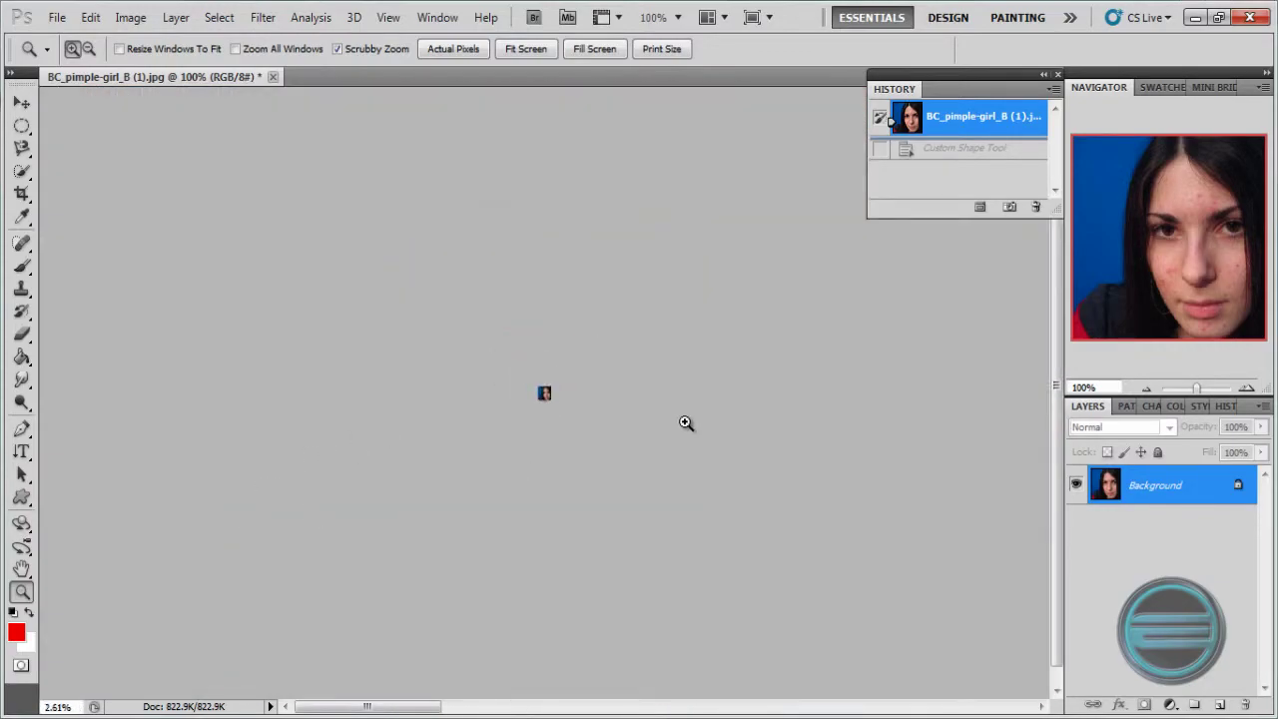
left_click_drag(685, 423, 517, 504)
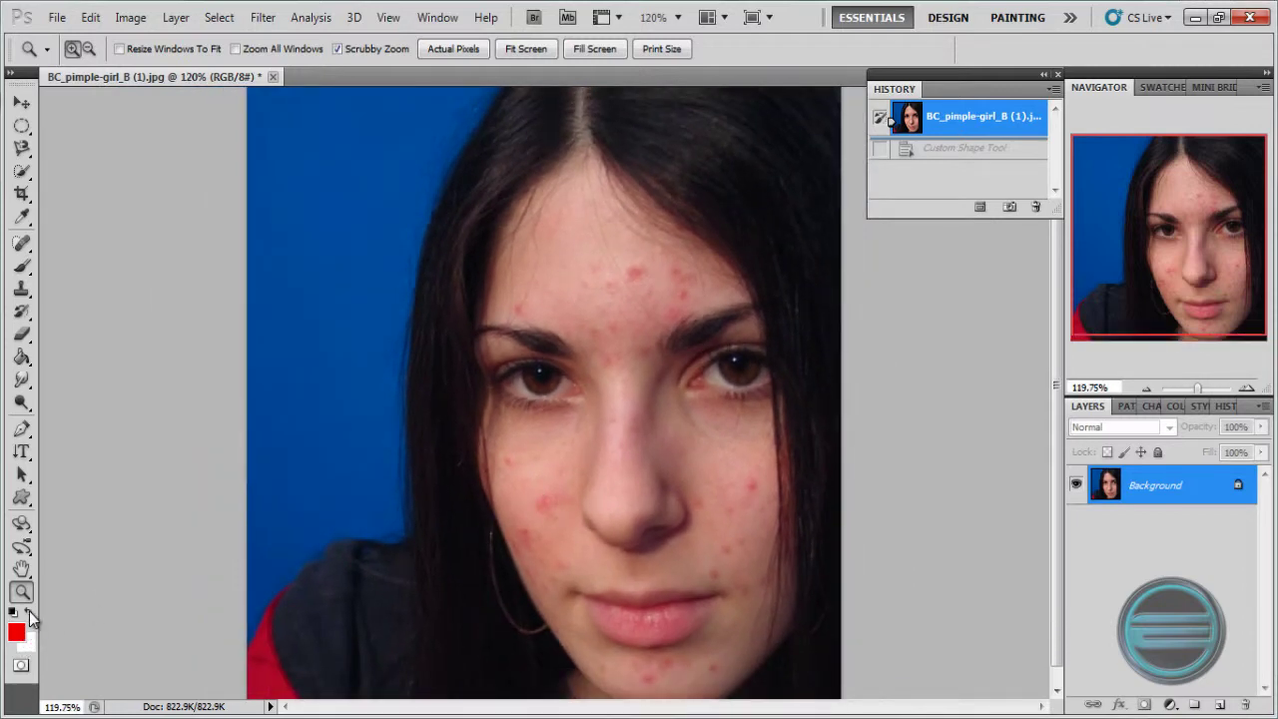
Swap the foreground and background colors and set the foreground color to a saturated blue-violet
left_click(29, 613)
left_click(16, 631)
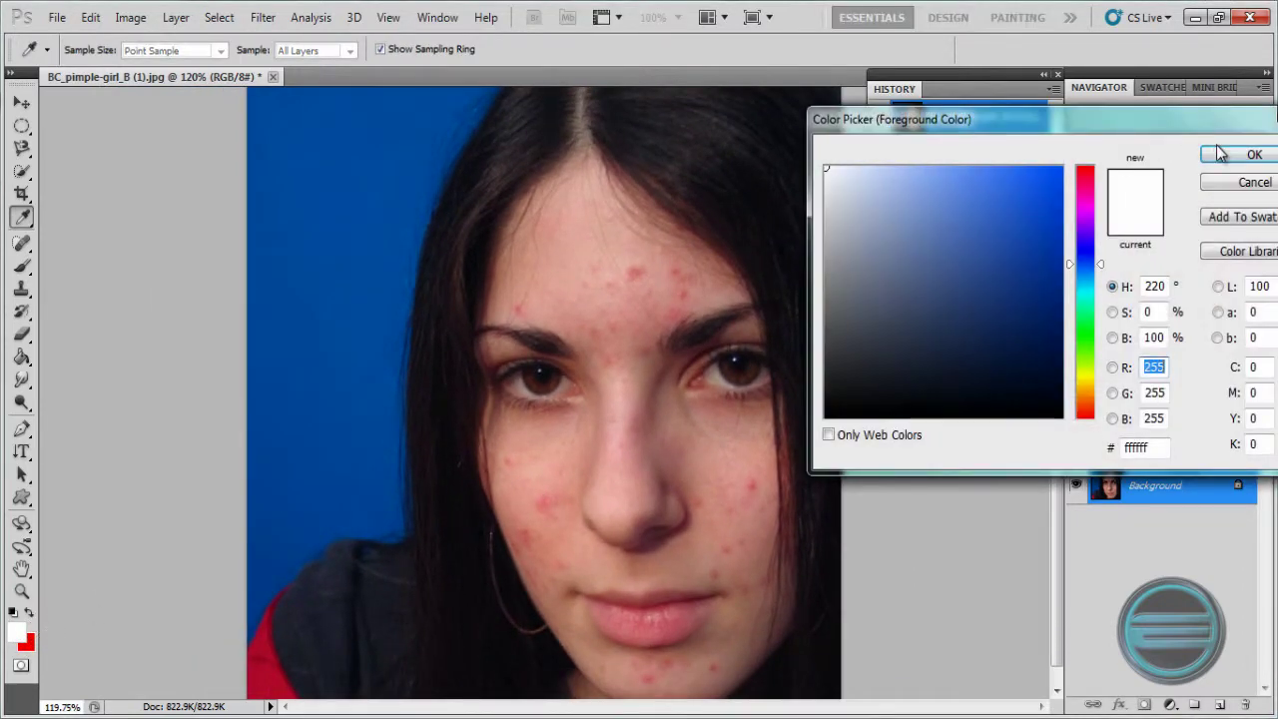
left_click(1219, 154)
left_click(15, 632)
left_click_drag(980, 210, 1060, 179)
mouse_move(1082, 263)
left_mouse_down()
mouse_move(1077, 327)
mouse_move(1077, 240)
left_mouse_up()
left_click(1251, 154)
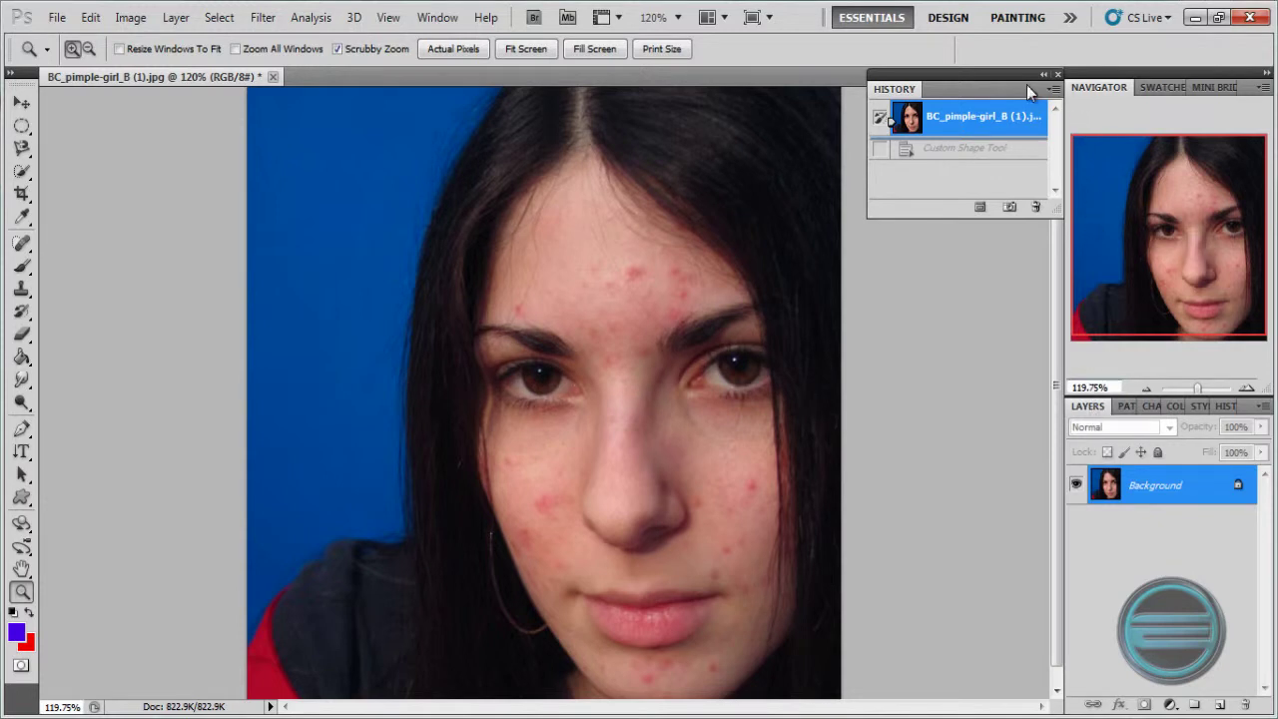
Move the floating History panel over the photo and back beside the Navigator, and view the list of available panels
left_click_drag(1020, 86, 862, 164)
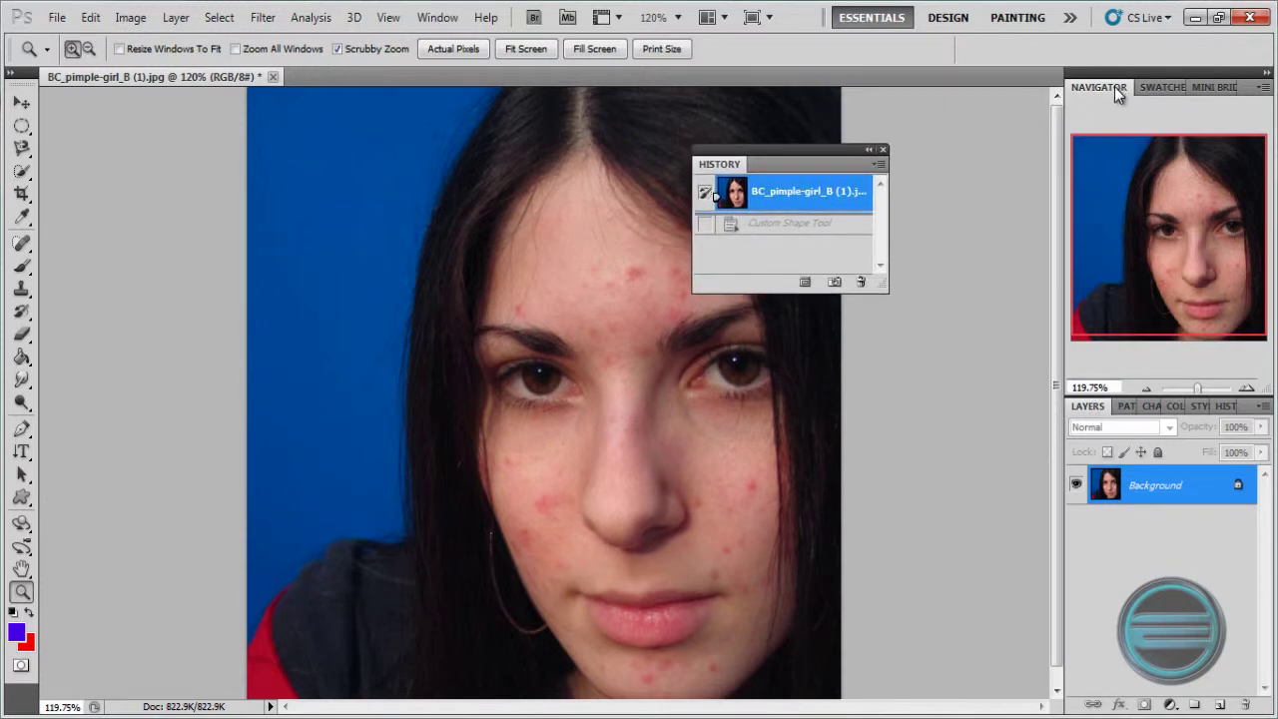
mouse_move(1114, 87)
left_mouse_down()
mouse_move(978, 156)
mouse_move(1038, 150)
mouse_move(1134, 87)
mouse_move(1120, 96)
left_mouse_up()
left_click_drag(821, 169, 1004, 83)
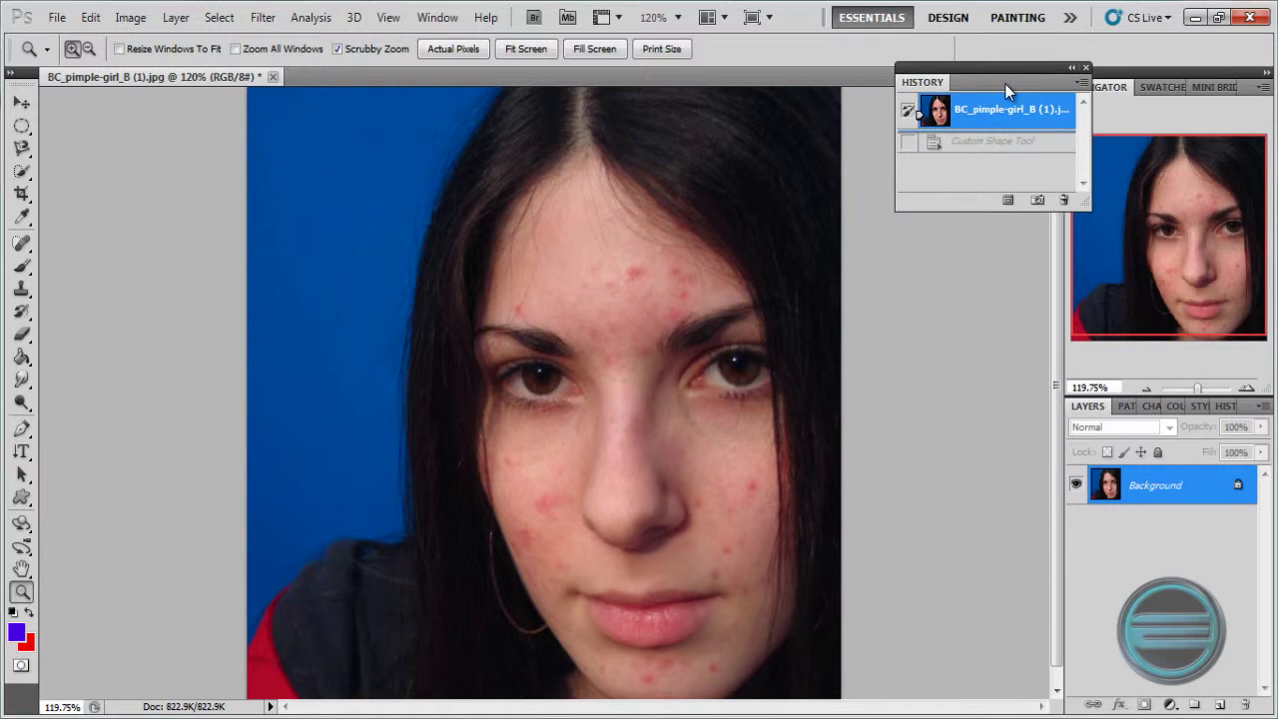
left_click(439, 18)
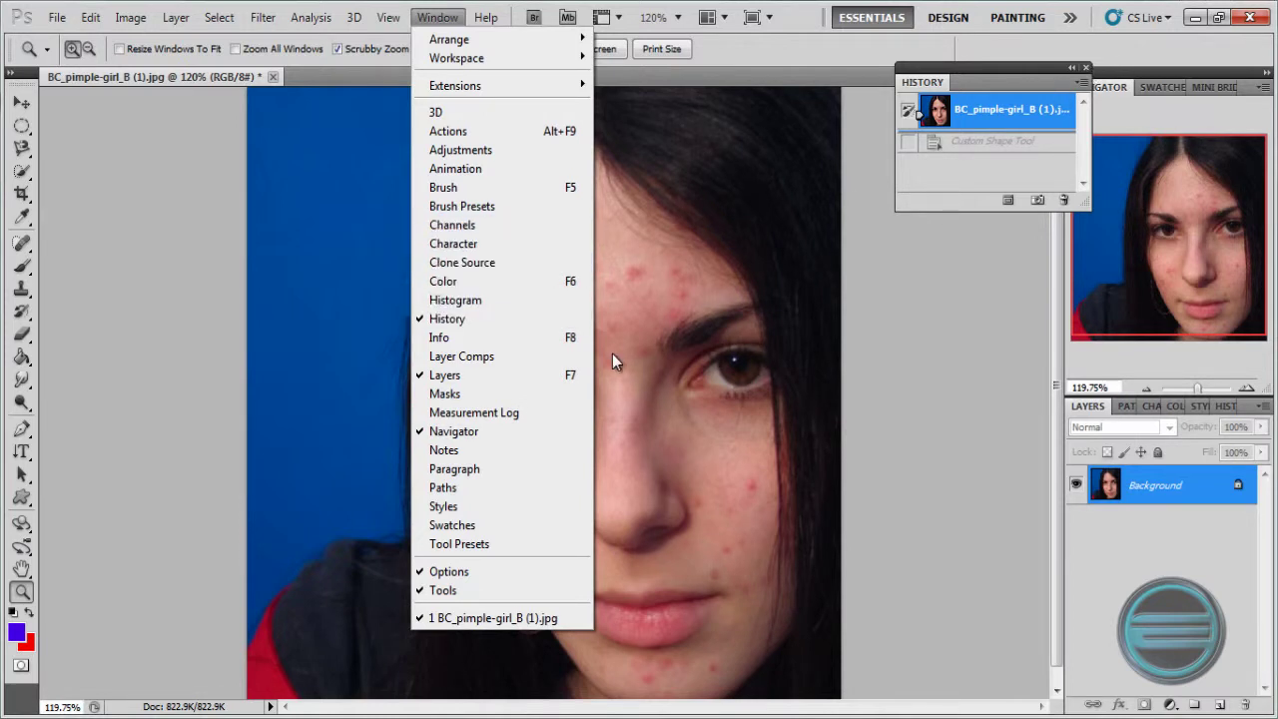
left_click(928, 249)
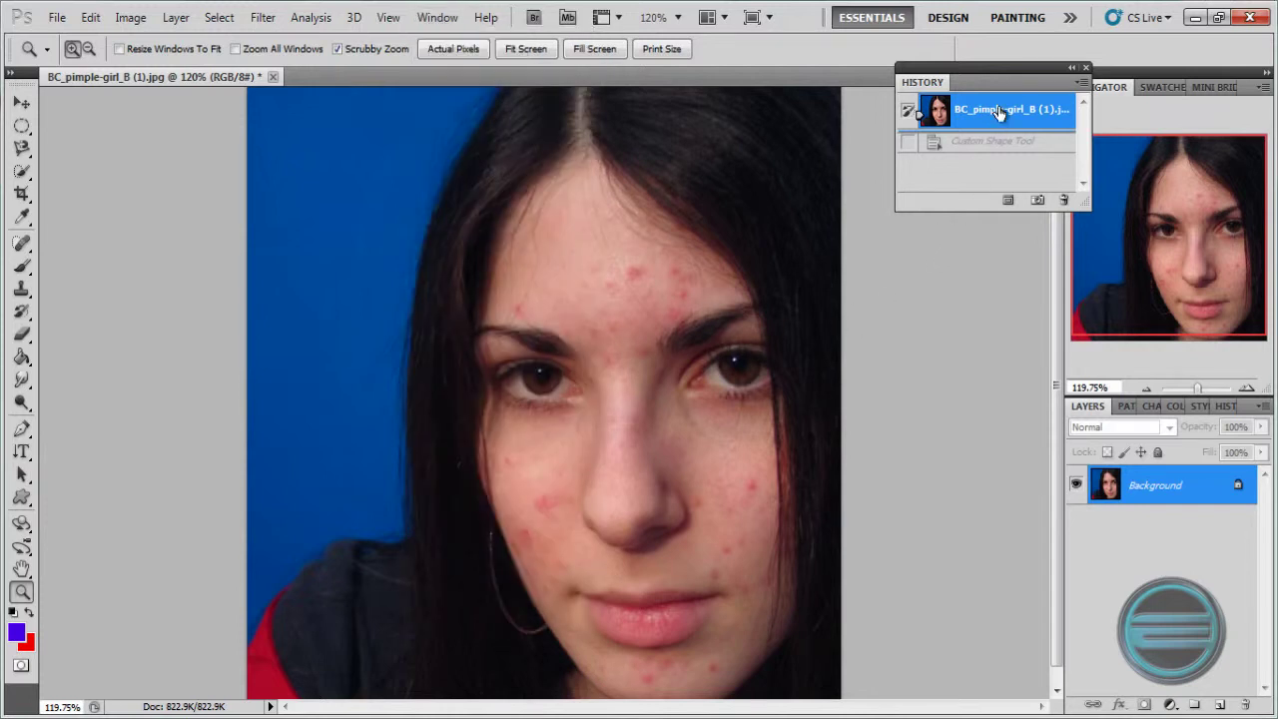
left_click_drag(1018, 65, 989, 75)
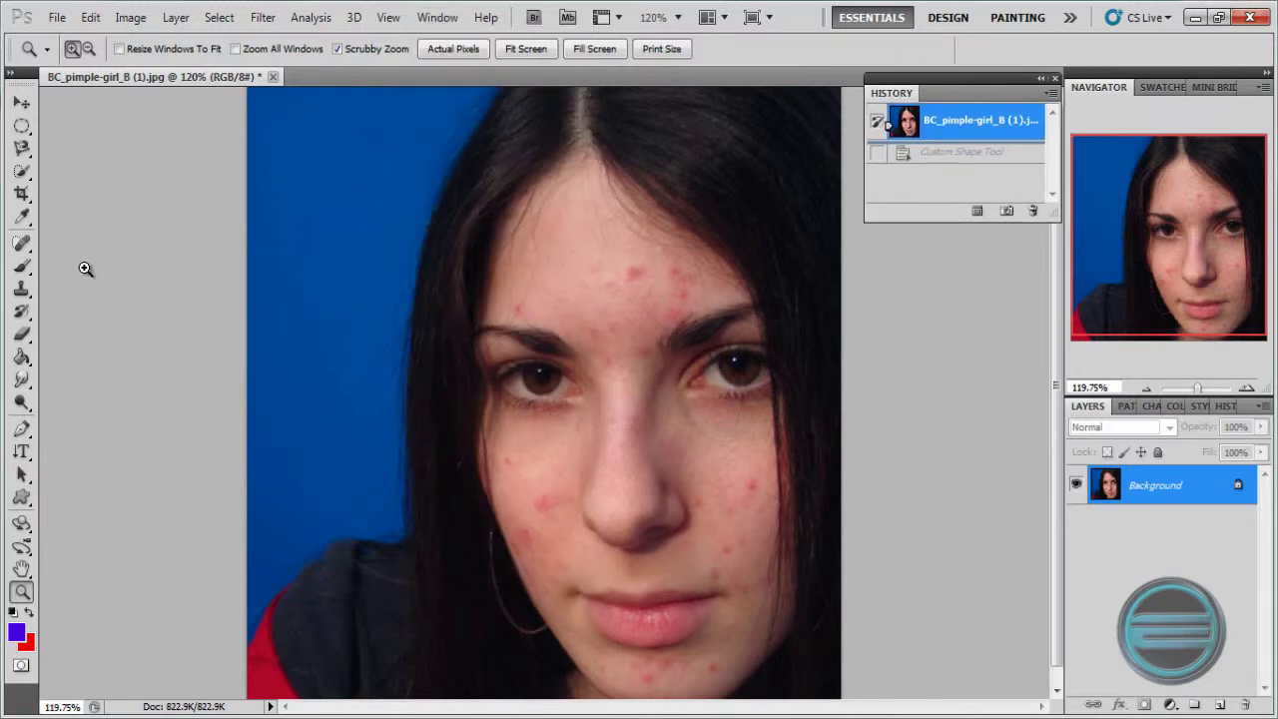
Paint a blue-violet zigzag Brush stroke across the background and face, and toggle it through the history, ending on the opened state
left_click(22, 265)
left_click_drag(365, 159, 372, 317)
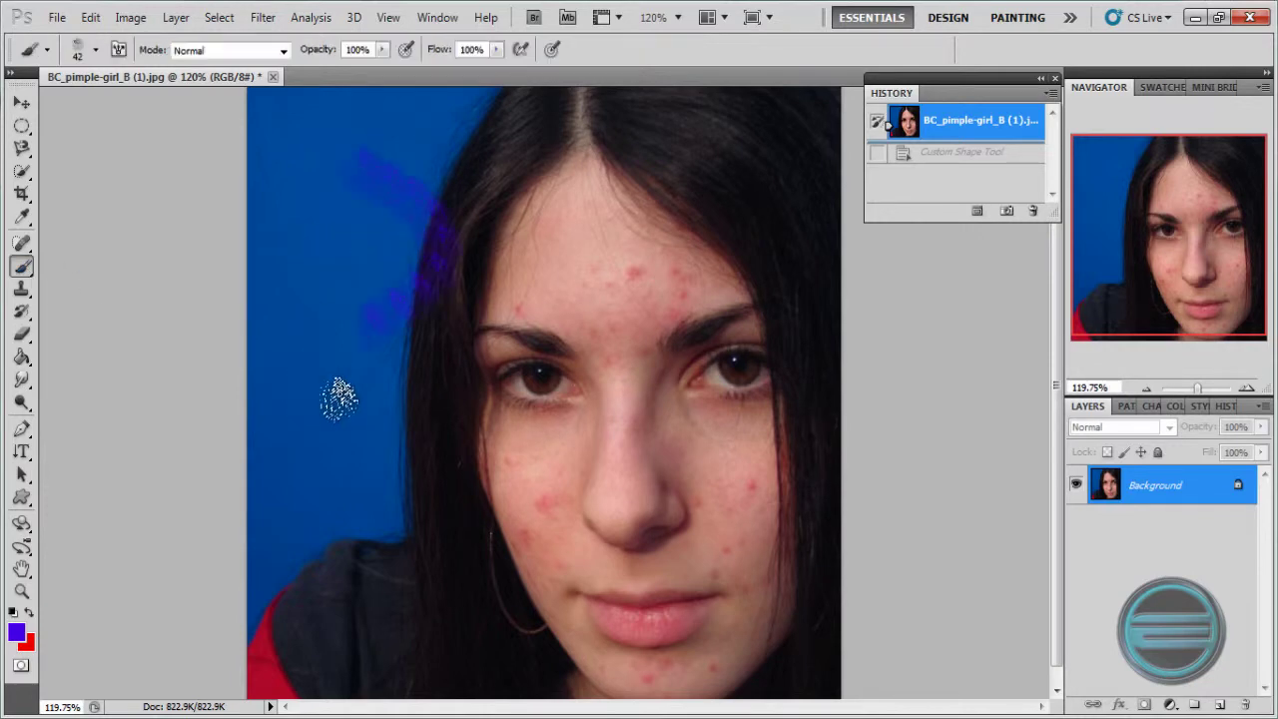
mouse_move(338, 399)
left_mouse_down()
mouse_move(549, 472)
mouse_move(610, 248)
mouse_move(710, 307)
mouse_move(668, 521)
mouse_move(690, 596)
mouse_move(612, 639)
left_mouse_up()
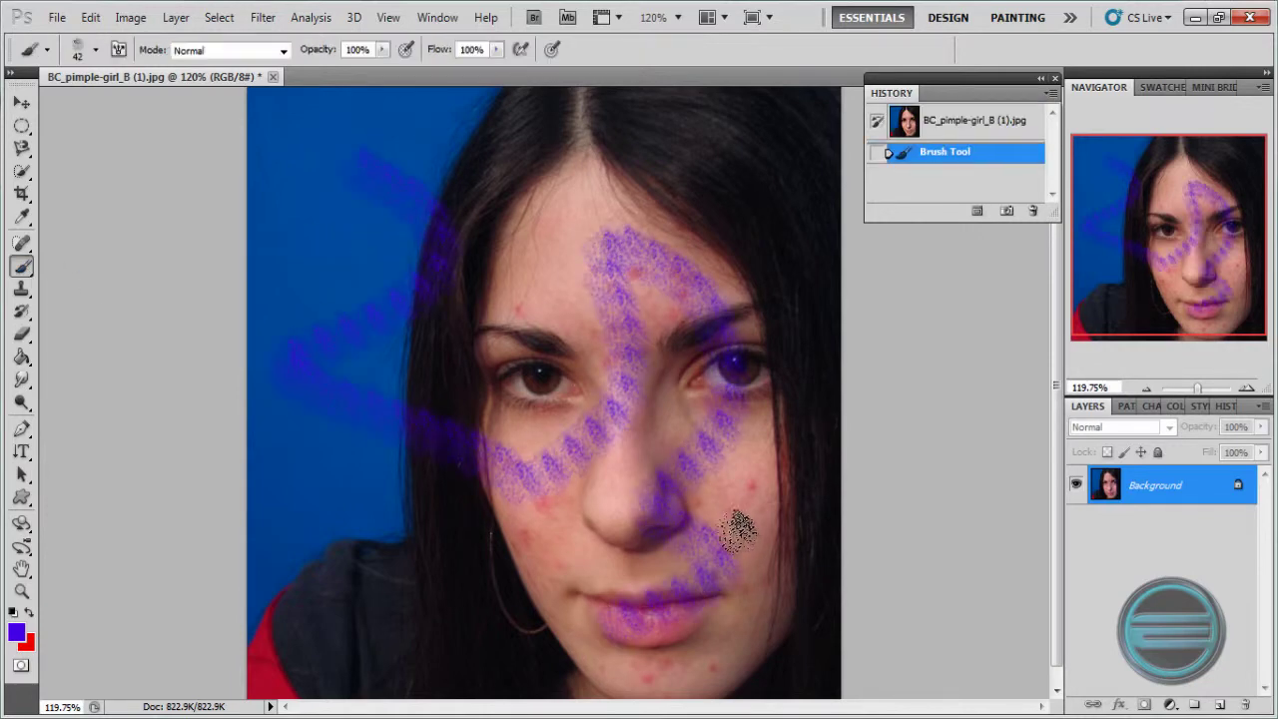
left_click(90, 17)
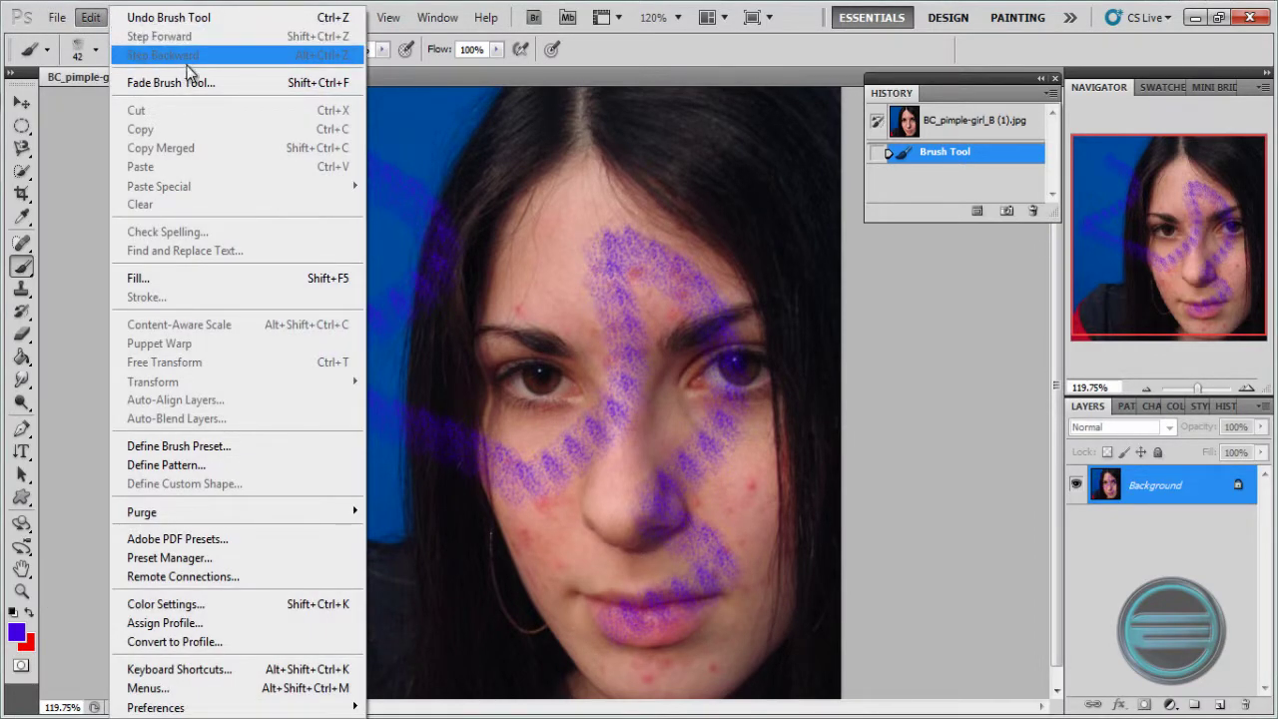
left_click(919, 121)
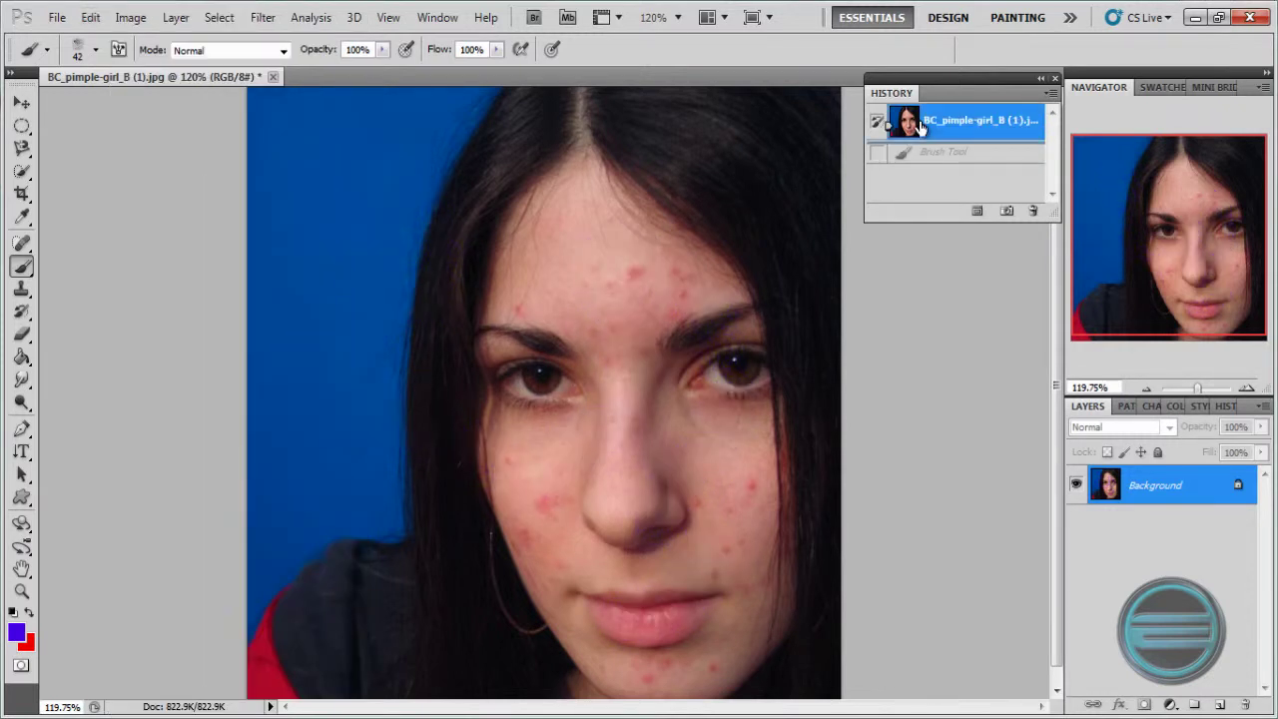
left_click(920, 155)
left_click(918, 122)
Examine the forehead and eyes at about 300% using the Navigator, and return to a view of the whole photo
left_click_drag(1197, 387, 1208, 390)
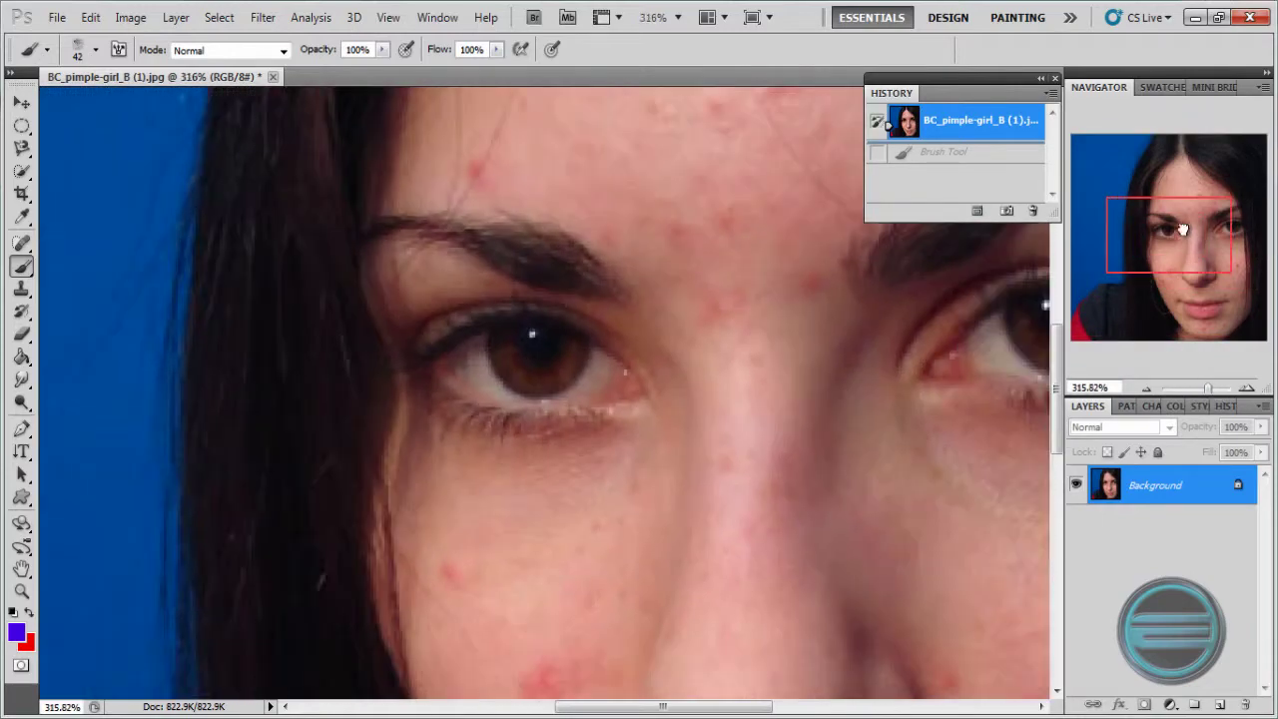
left_click_drag(1181, 230, 1204, 189)
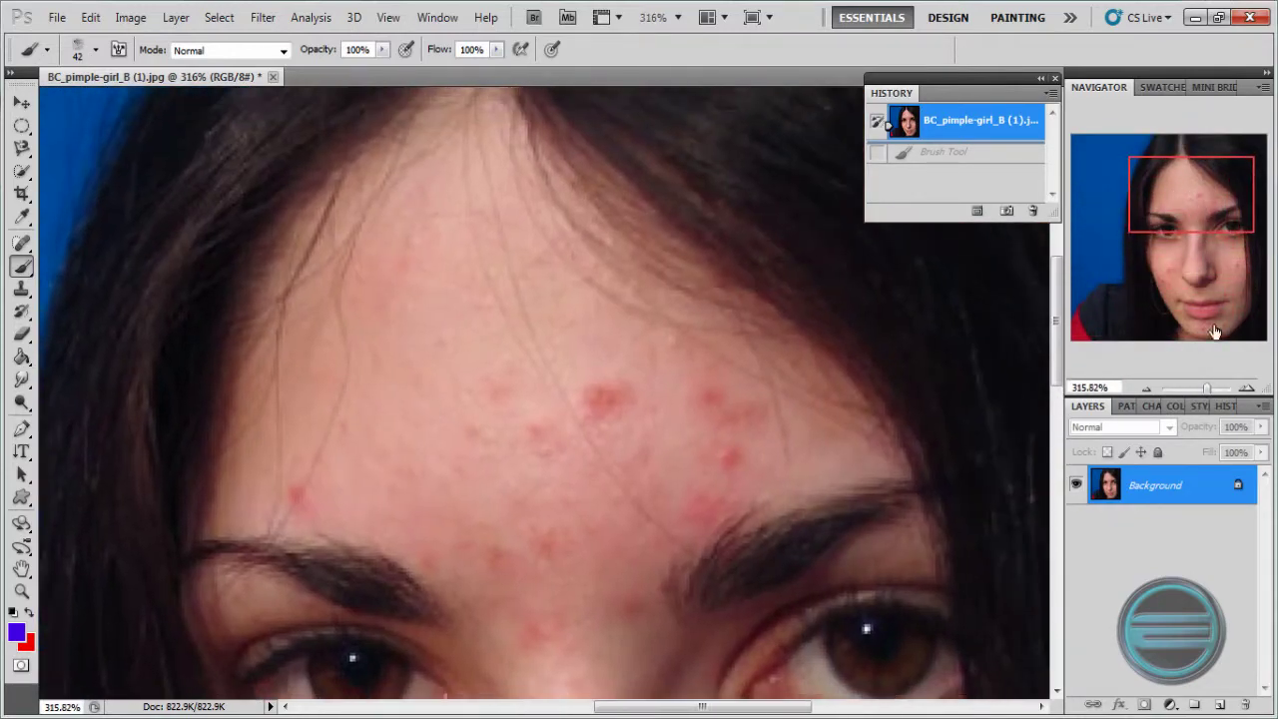
mouse_move(1206, 390)
left_mouse_down()
mouse_move(1163, 391)
mouse_move(1204, 389)
left_mouse_up()
left_click_drag(1148, 230, 1178, 216)
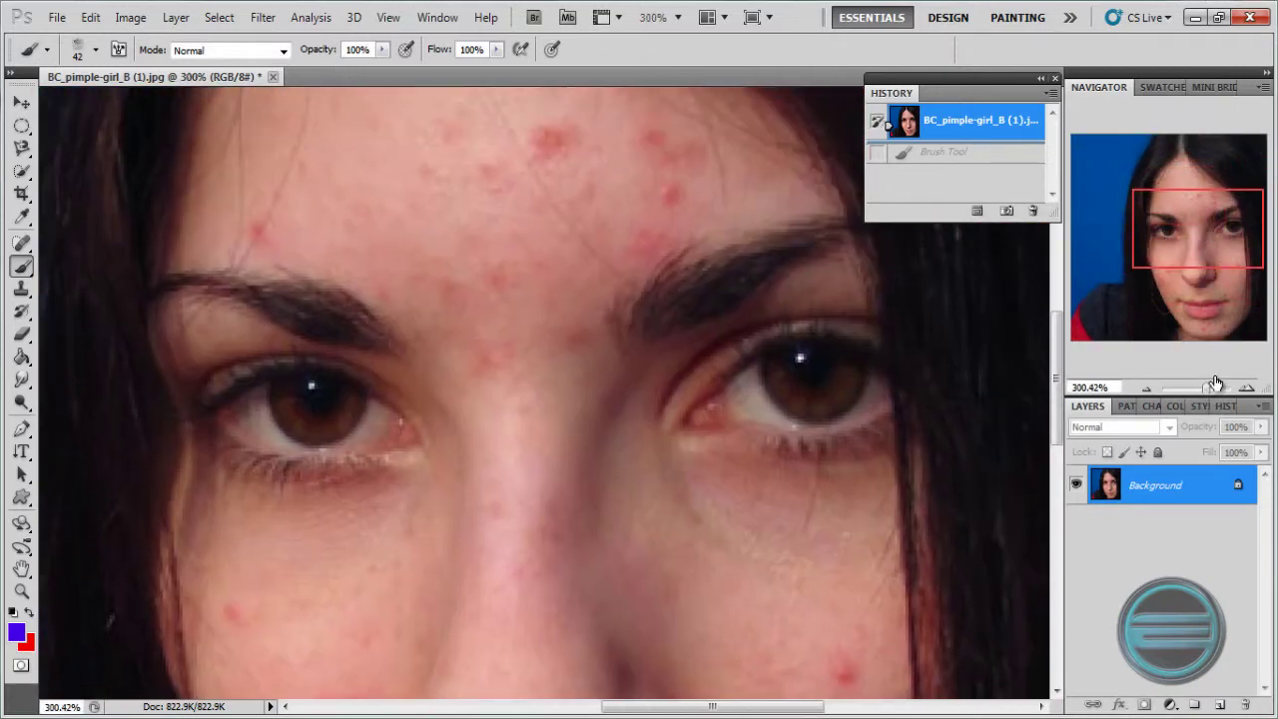
left_click_drag(1198, 387, 1196, 387)
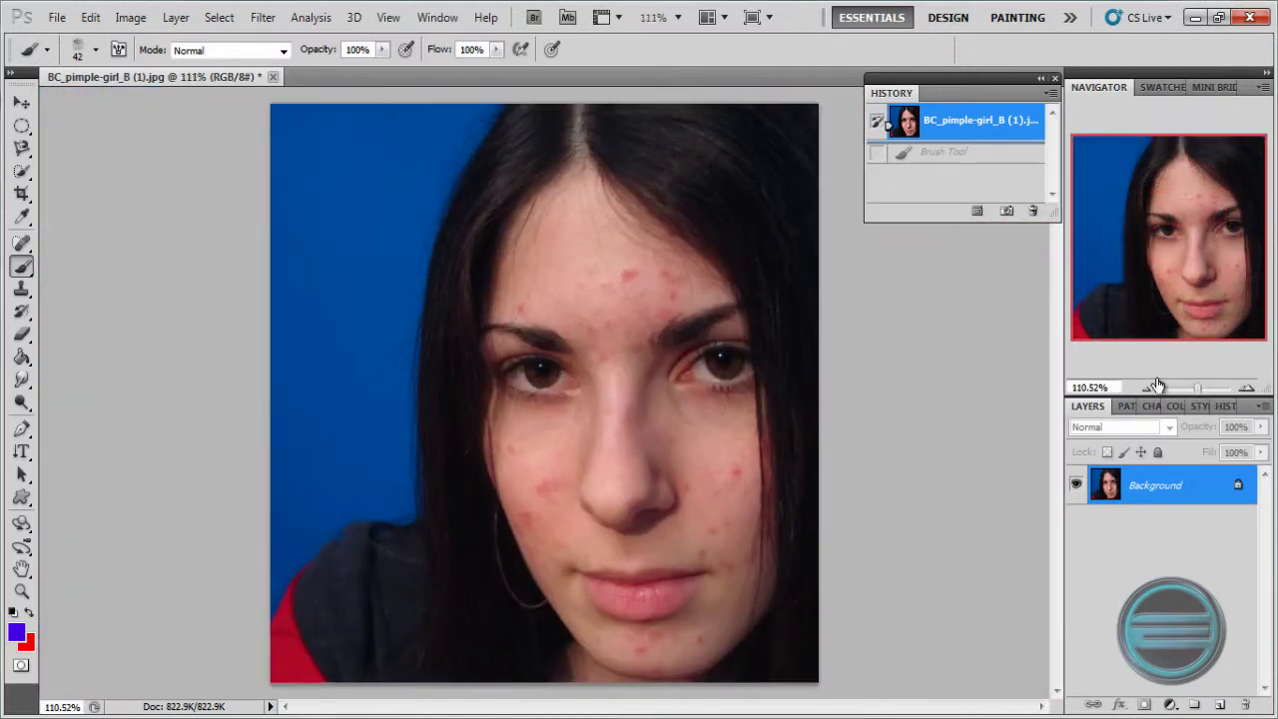
Convert the Background into a regular layer named Layer 0 and add a new empty layer above it
double_click(1125, 502)
left_click(793, 238)
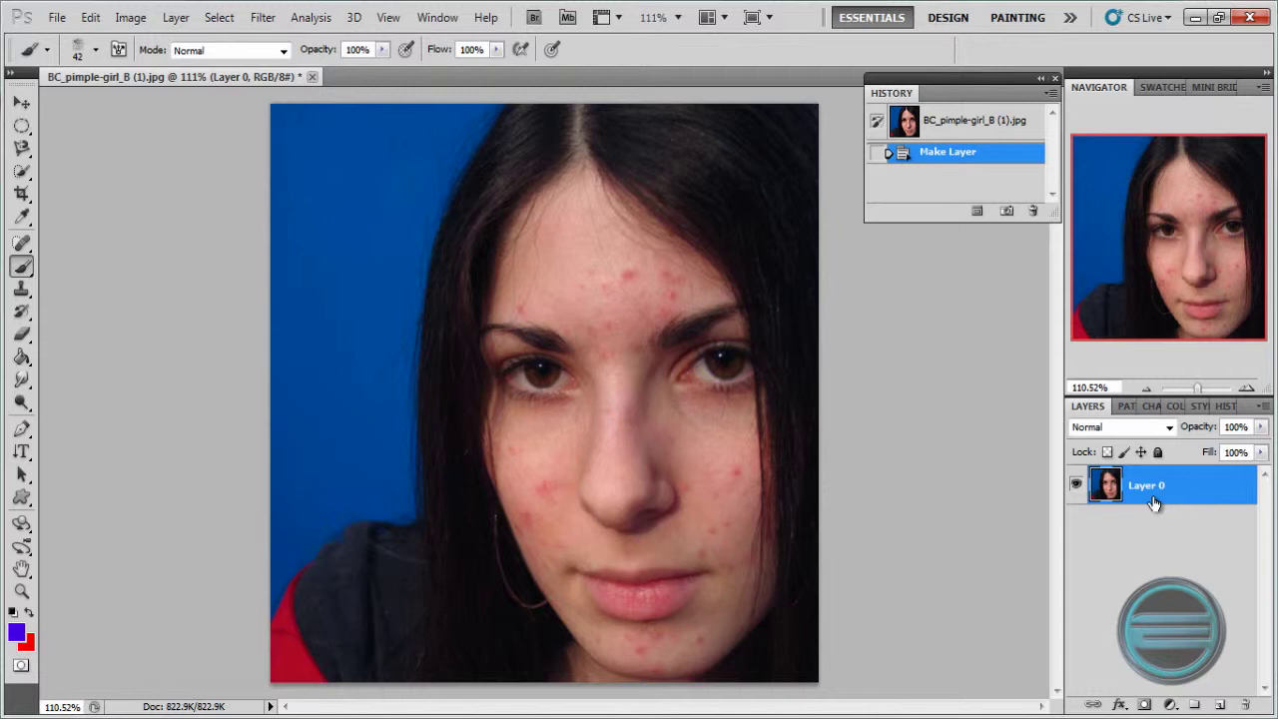
left_click(1220, 706)
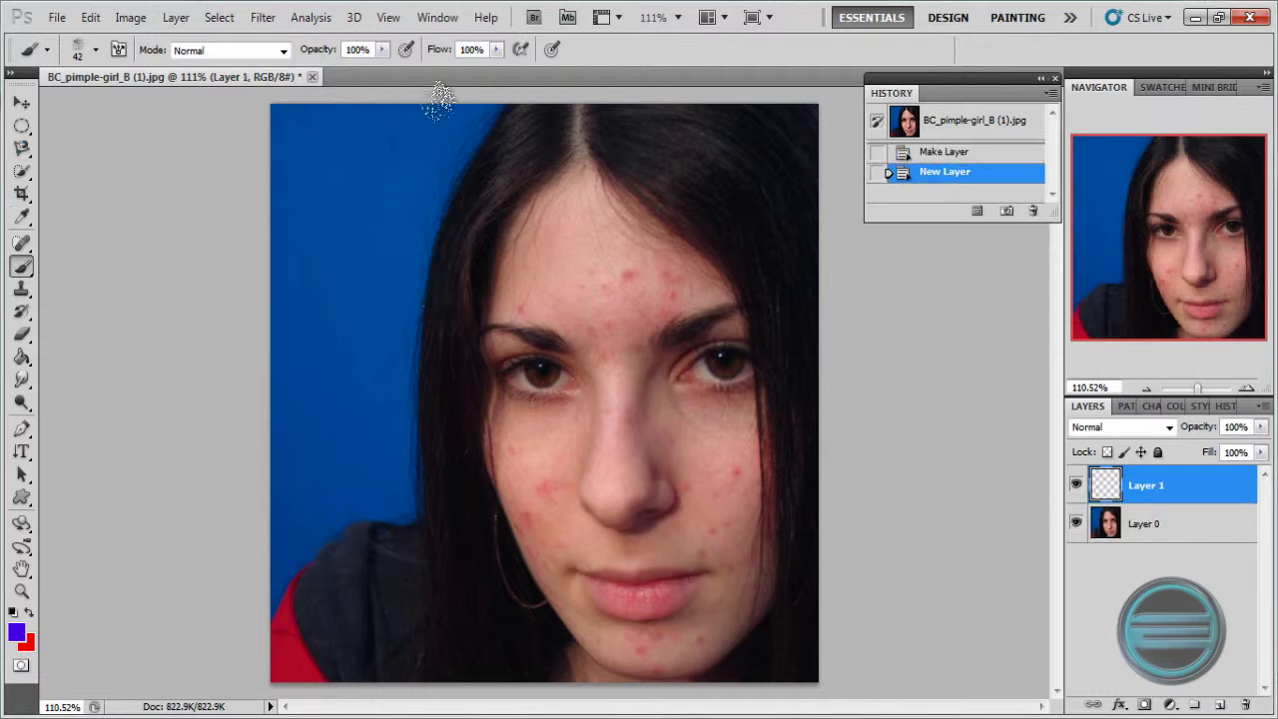
Paint a blue-violet patch on the forehead on the new layer, and move it to the nose bridge and back onto the forehead
mouse_move(579, 222)
left_mouse_down()
mouse_move(643, 283)
mouse_move(613, 269)
mouse_move(628, 280)
left_mouse_up()
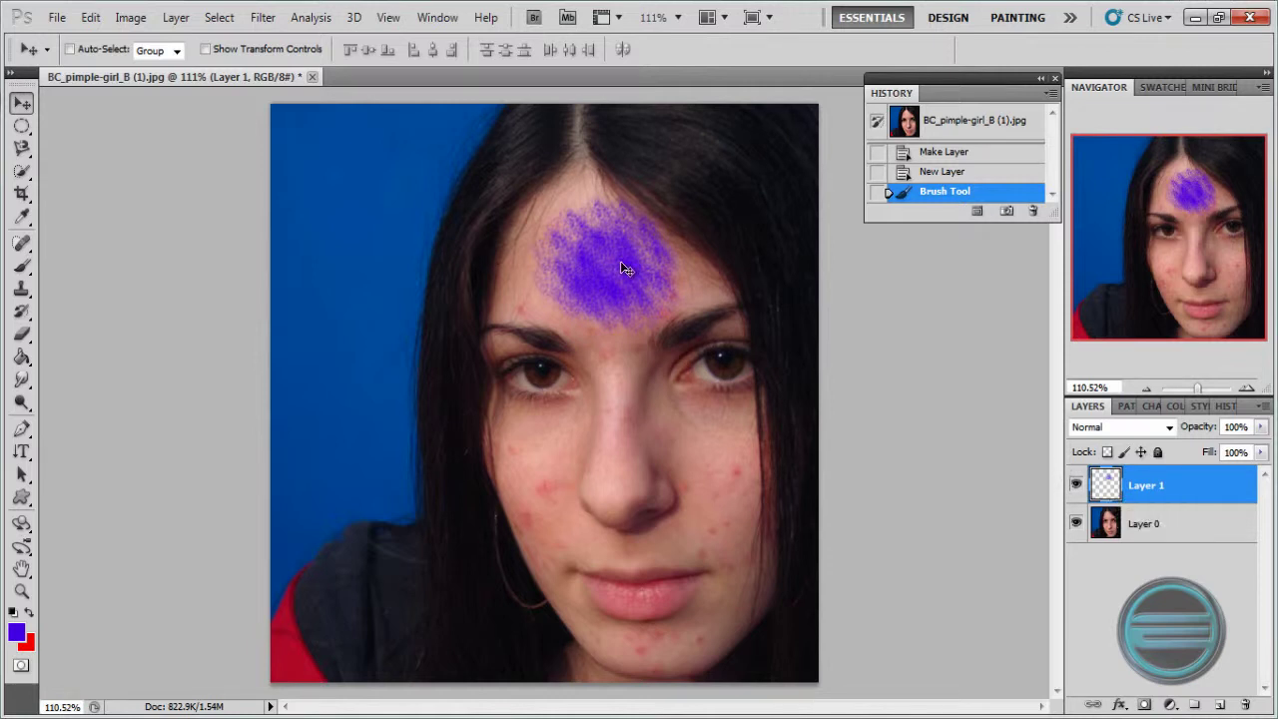
left_click_drag(620, 260, 647, 356)
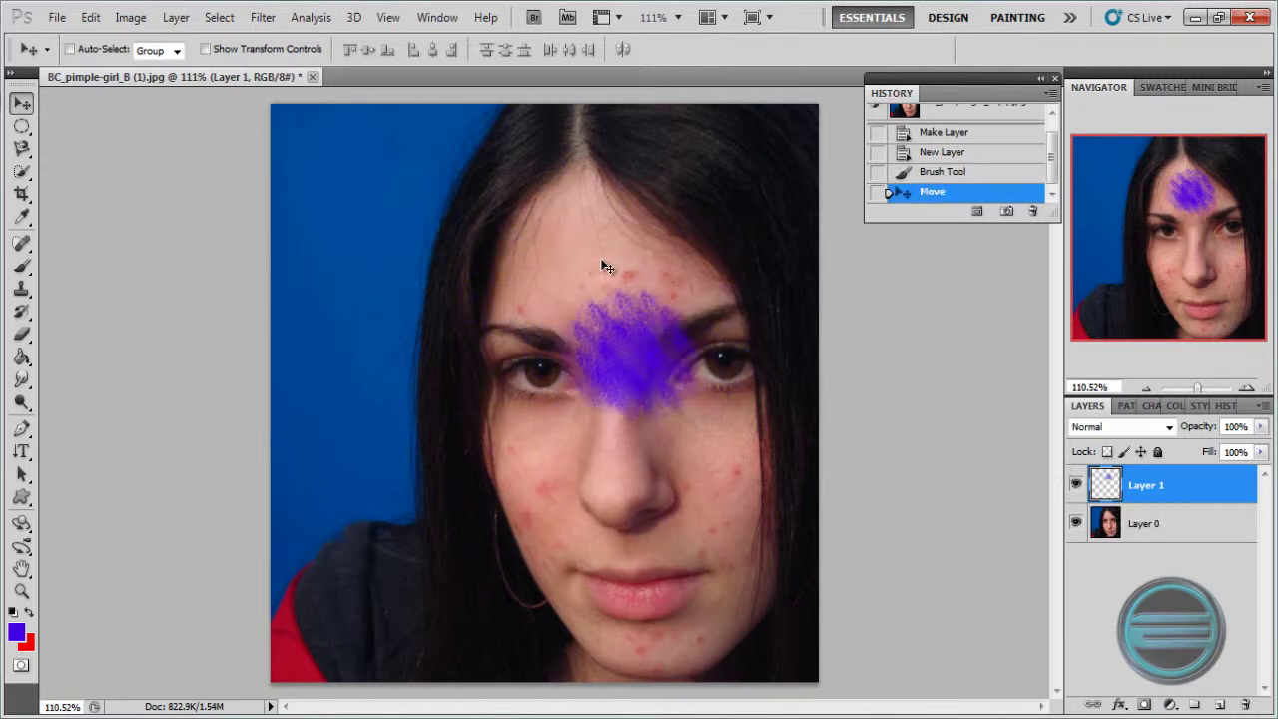
left_click(1115, 529)
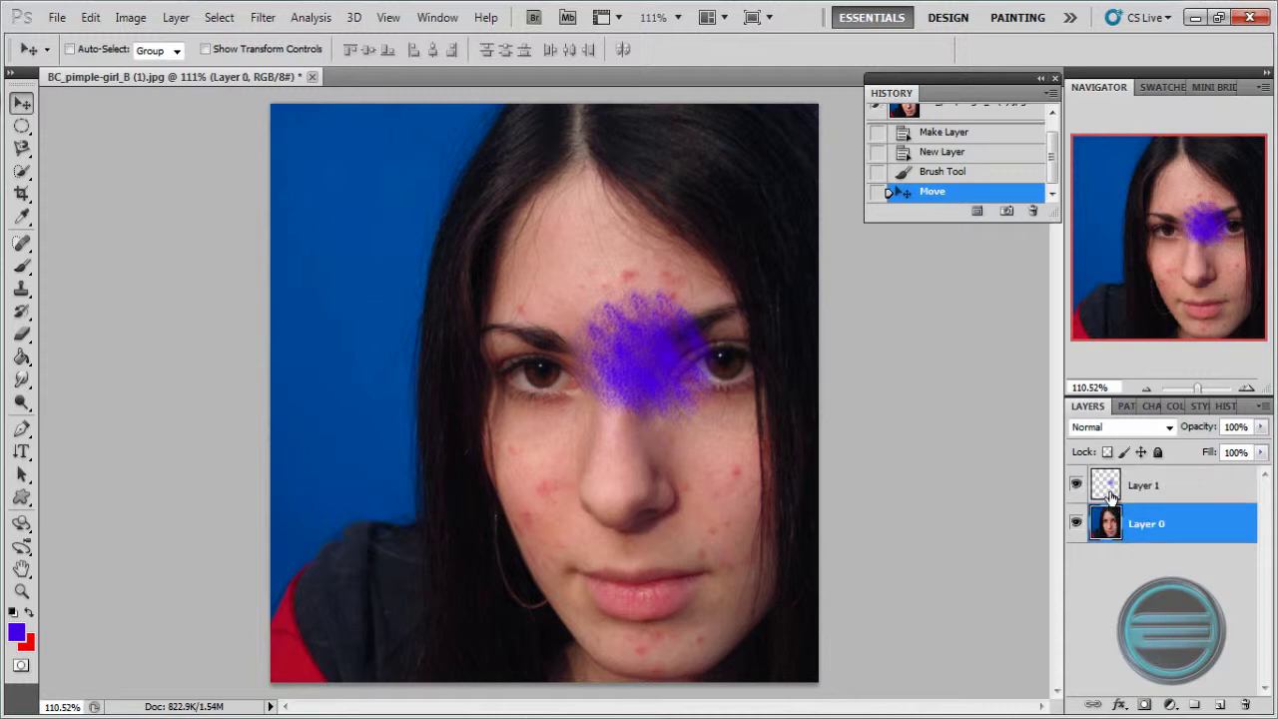
left_click(1106, 489)
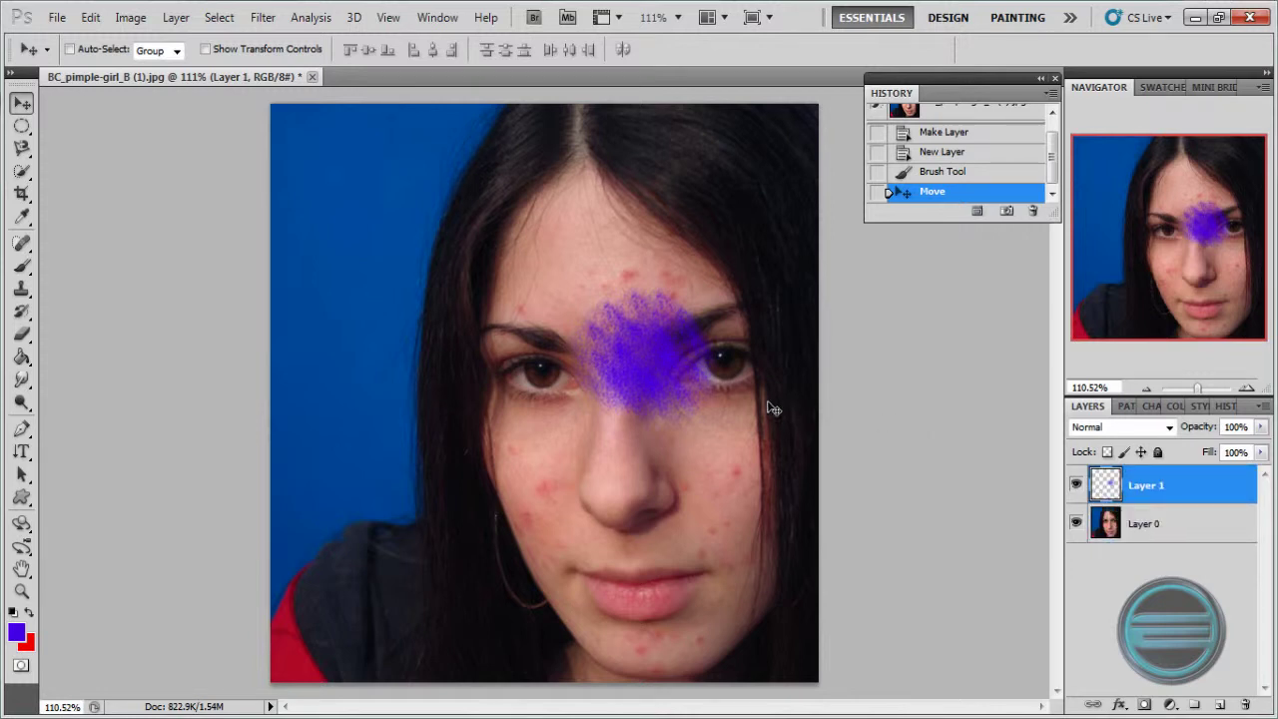
left_click_drag(682, 377, 639, 311)
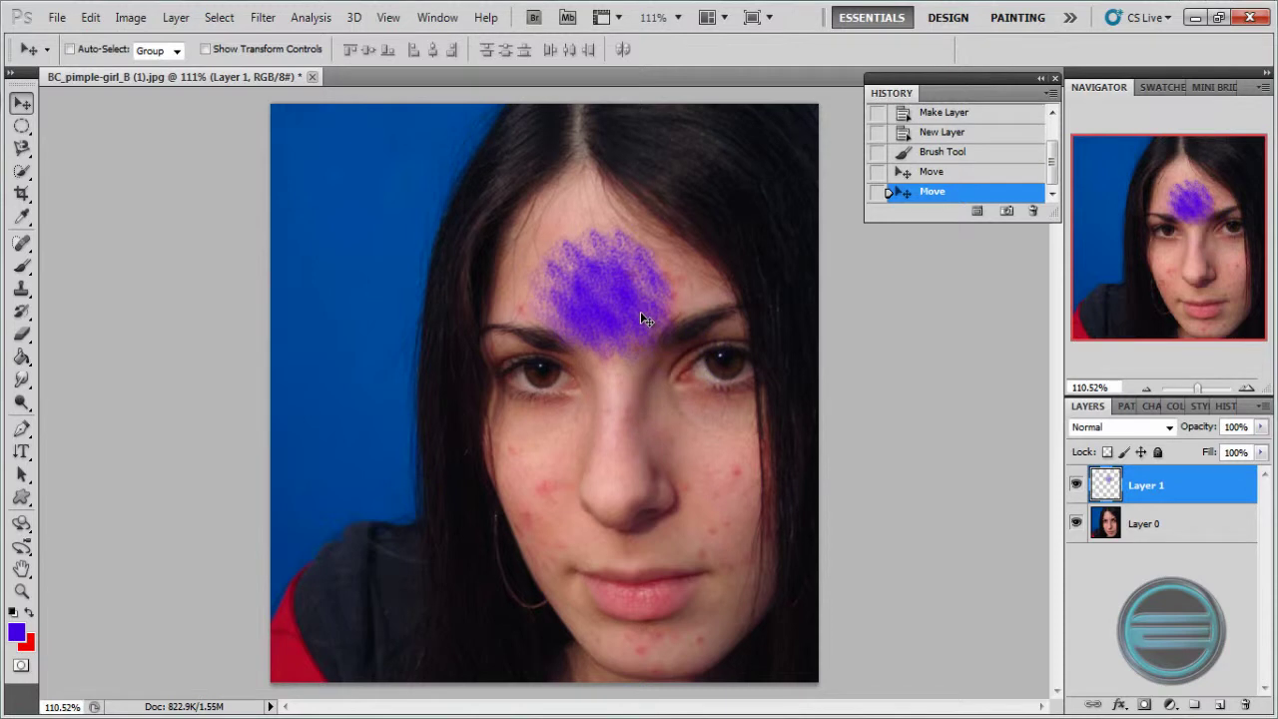
Toggle the visibility of Layer 1 off and on to compare the photo with and without the painted patch
left_click(1076, 485)
left_click(1076, 485)
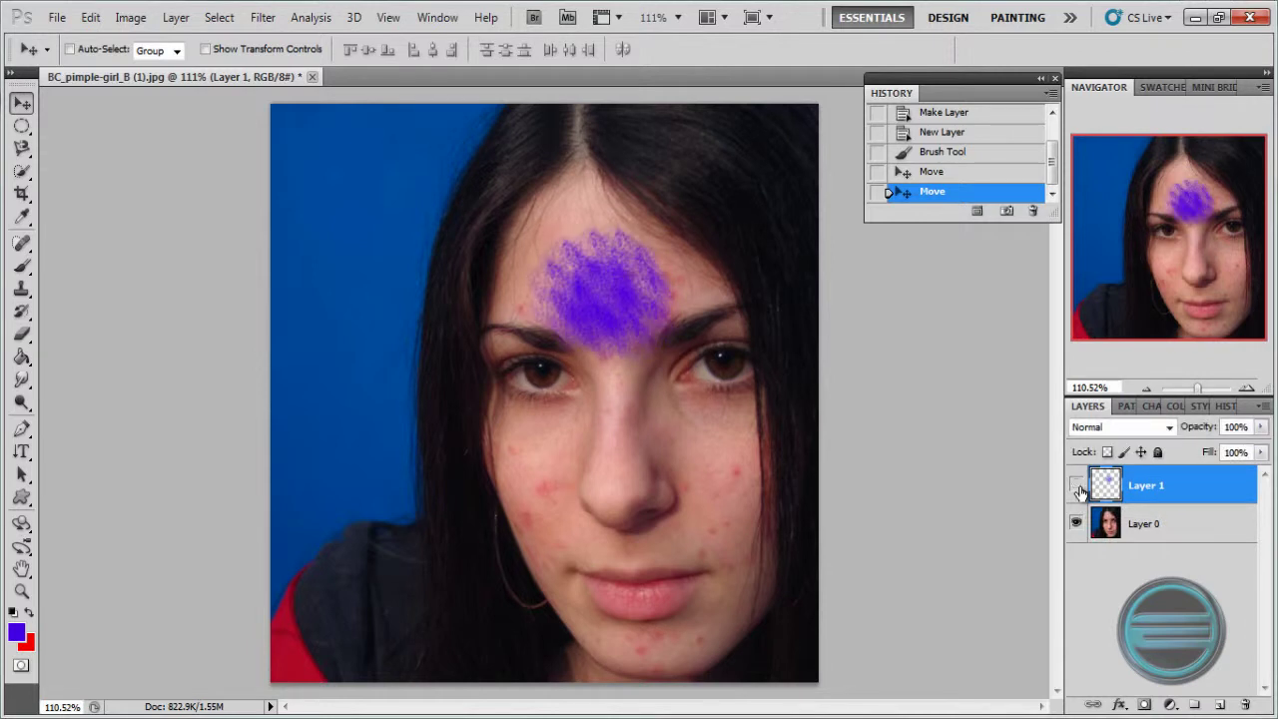
left_click(1076, 485)
left_click(1076, 485)
Move Layer 0 above Layer 1 in the layer stack, and return Layer 1 to the top
left_click(1115, 532)
left_click_drag(1115, 532, 1107, 486)
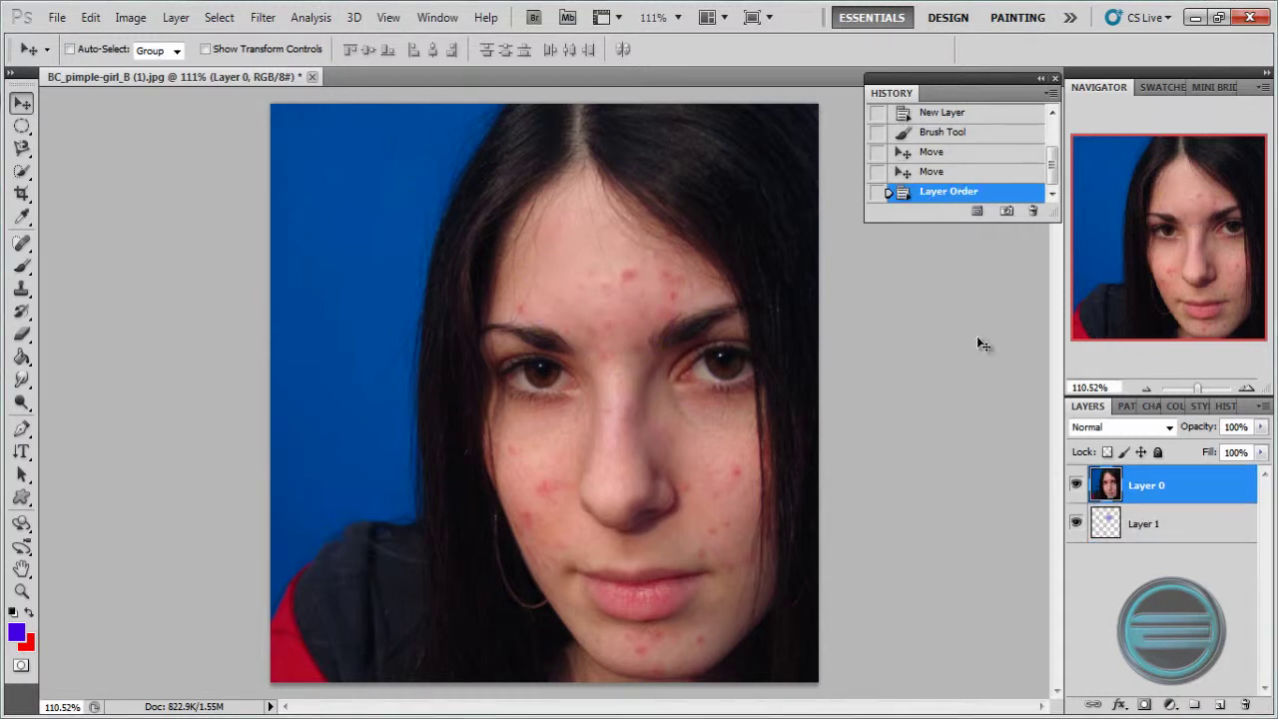
left_click(1111, 523)
left_click_drag(1111, 526, 1109, 486)
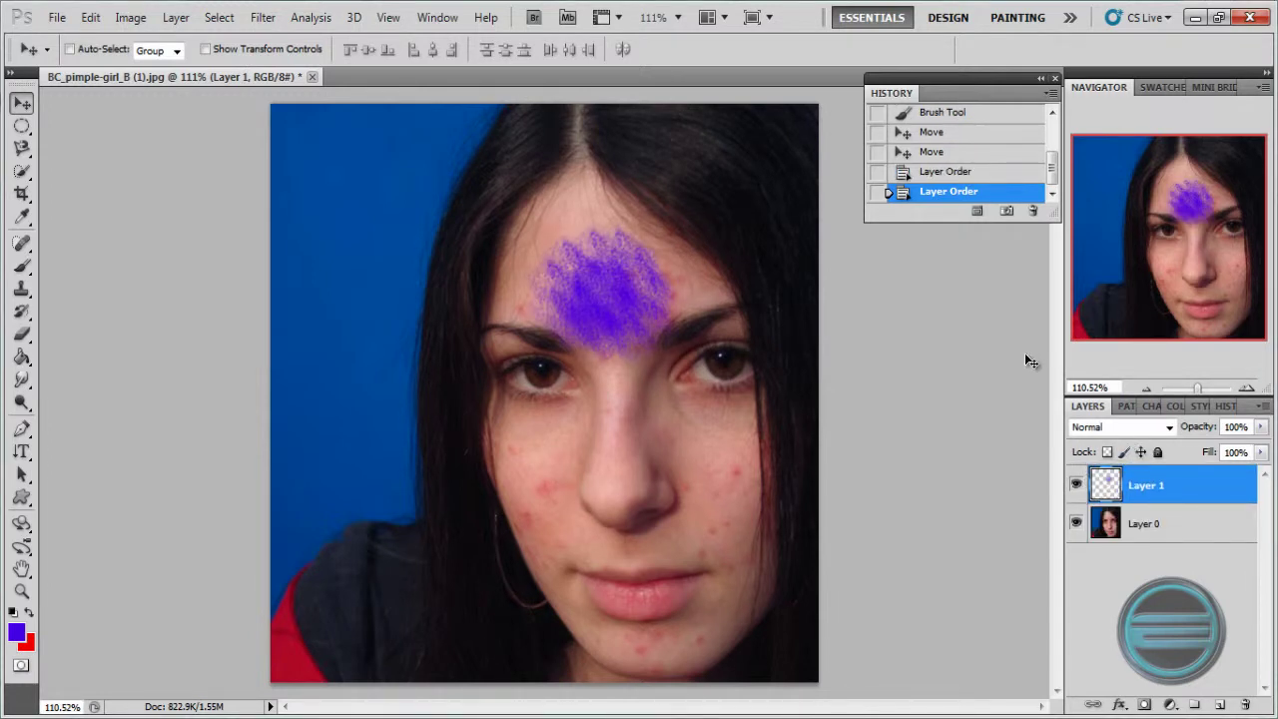
Try a lower opacity on Layer 1, and return it to 100%
left_click(1261, 427)
left_click_drag(1189, 447, 1263, 451)
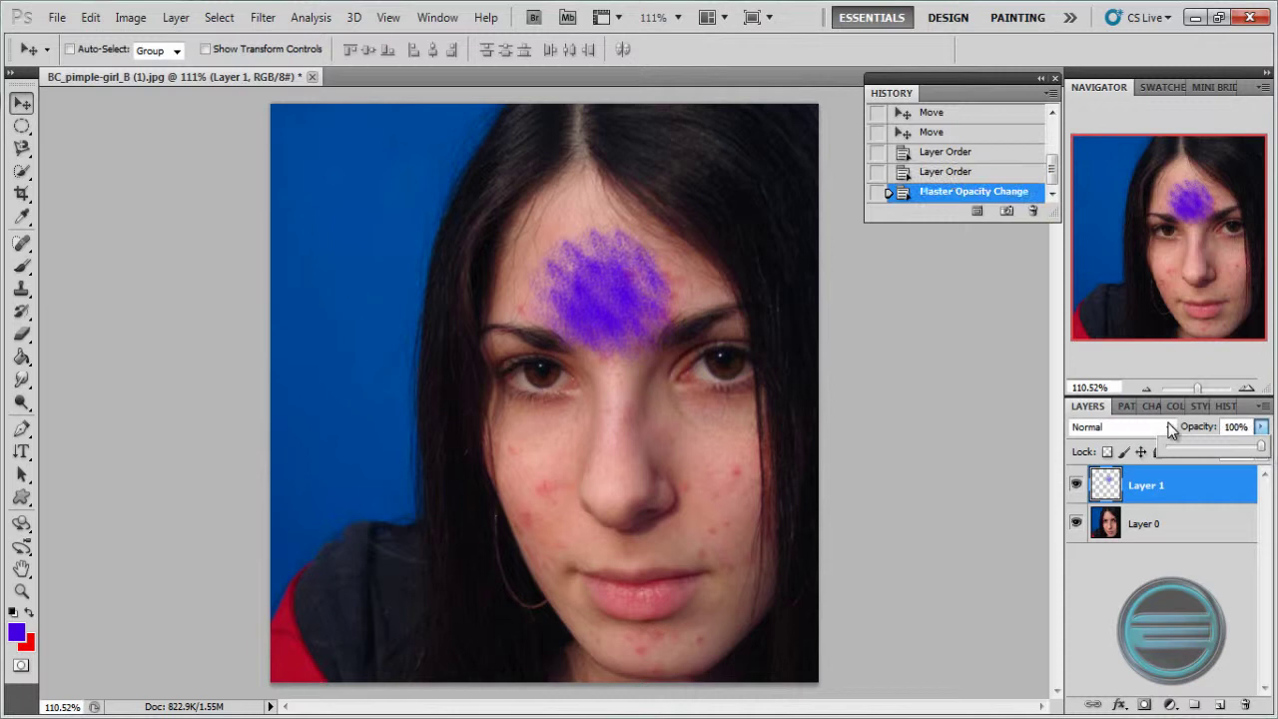
left_click(1111, 370)
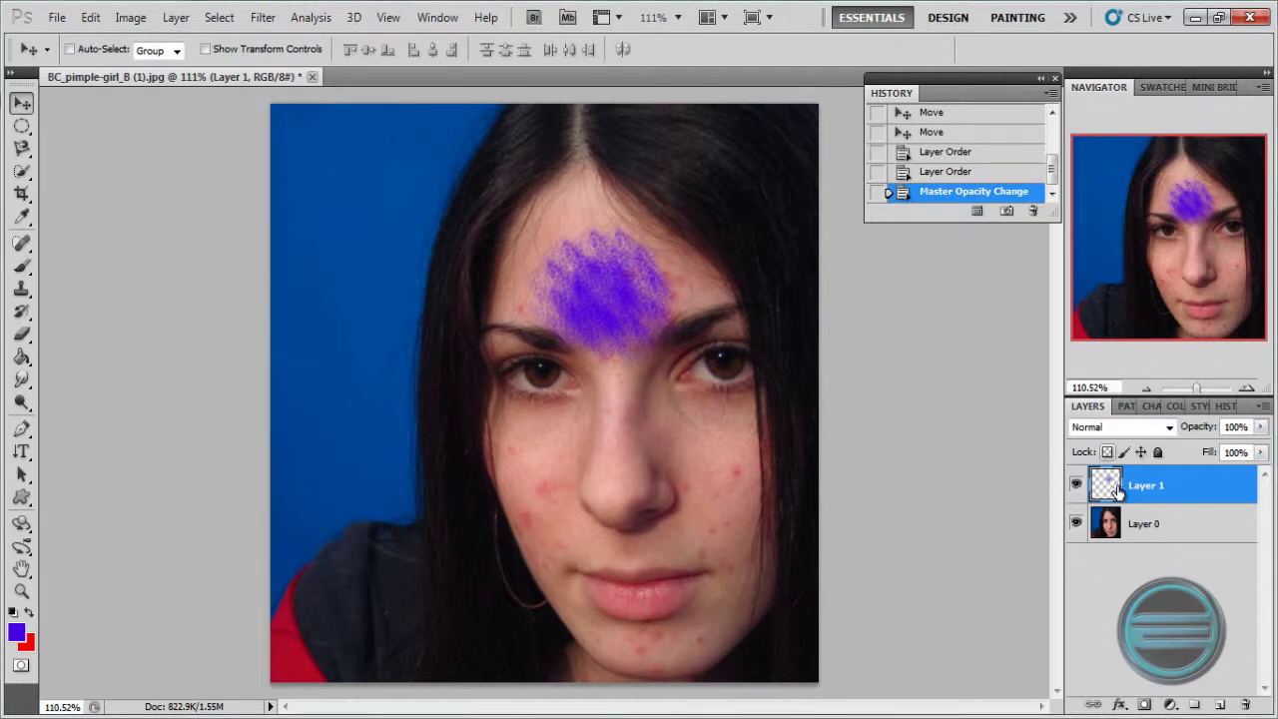
Flatten the image so the painted patch and the photo form a single layer
right_click(1189, 534)
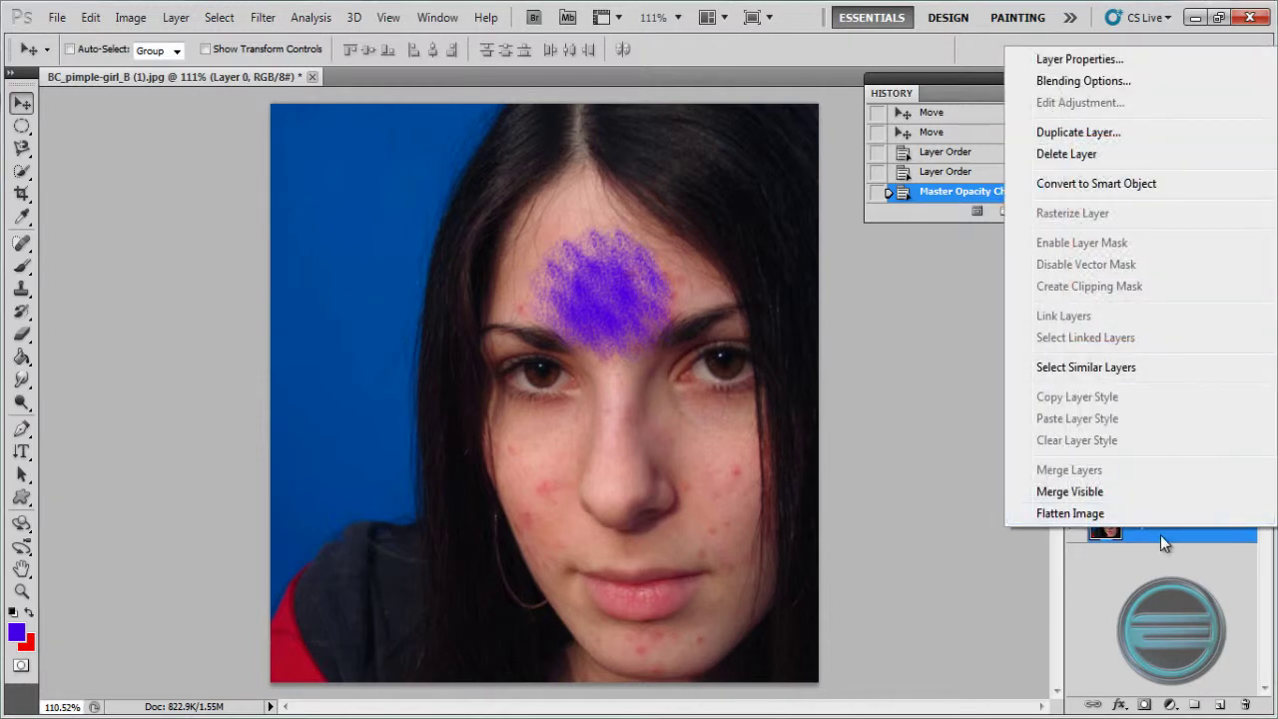
right_click(1159, 535)
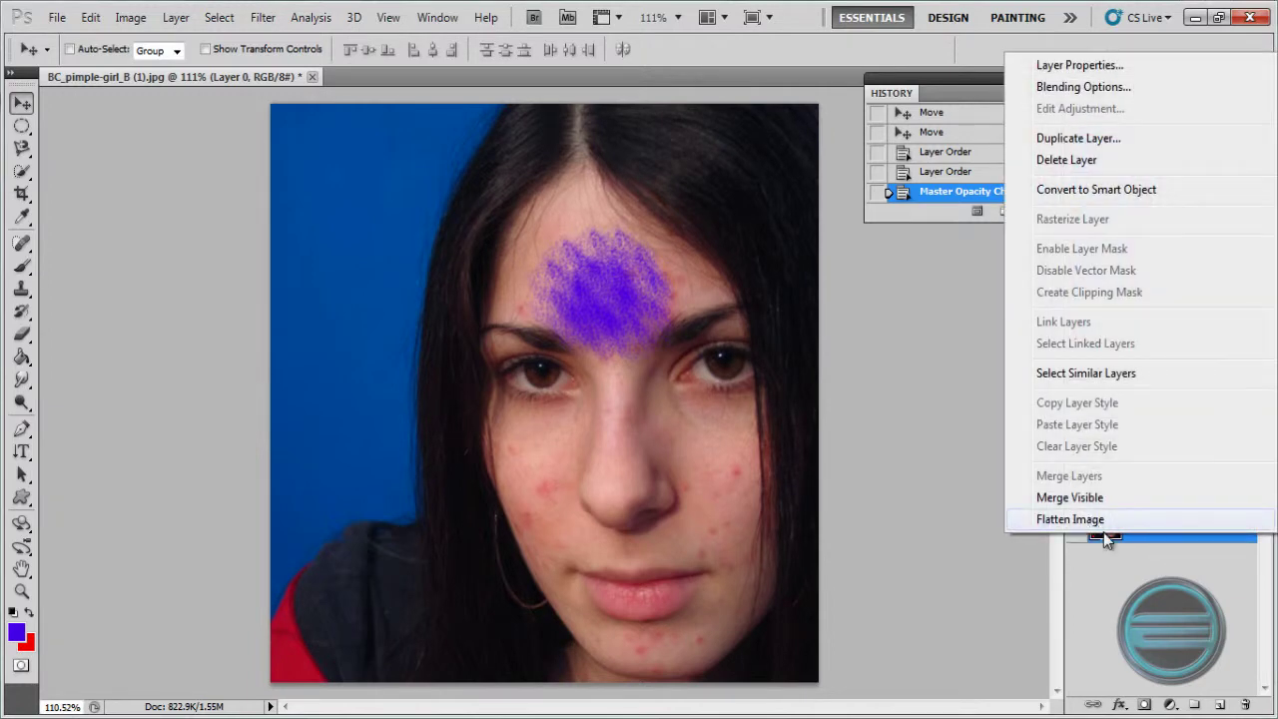
right_click(1108, 538)
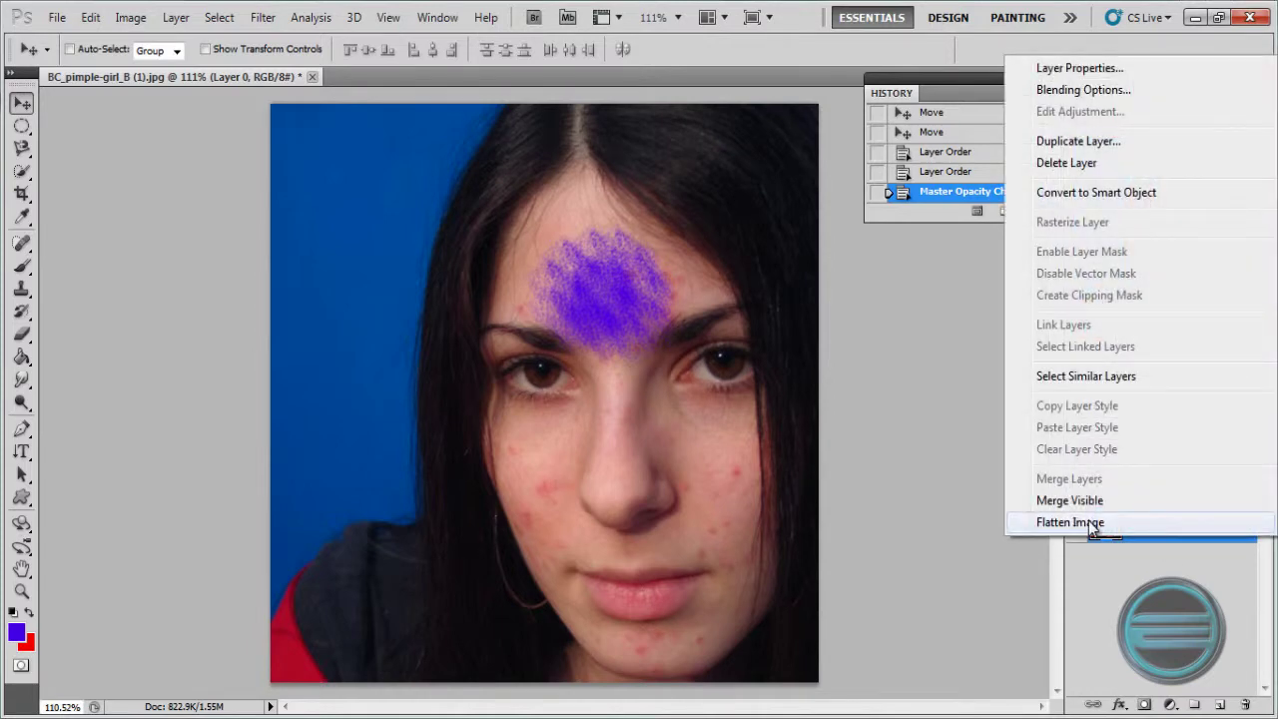
left_click(1091, 526)
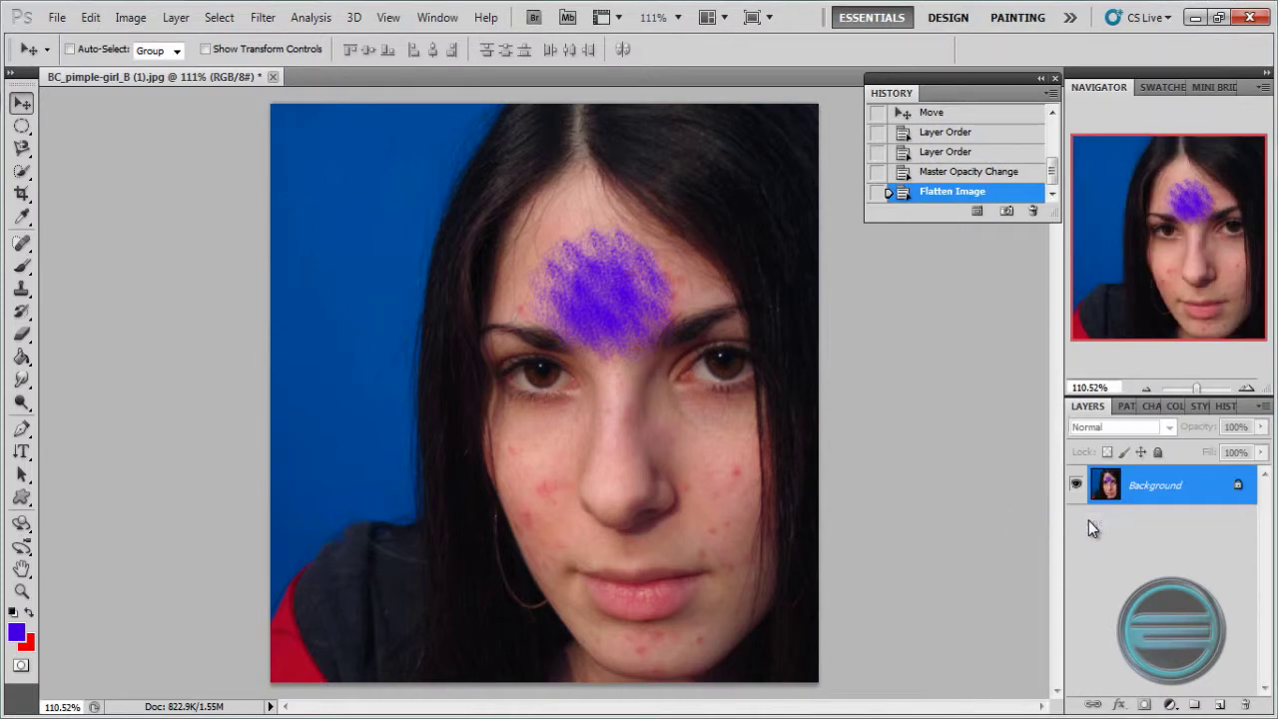
Convert the flattened Background into a regular layer, and try moving it down-left on the canvas and back
double_click(1127, 486)
key("Return")
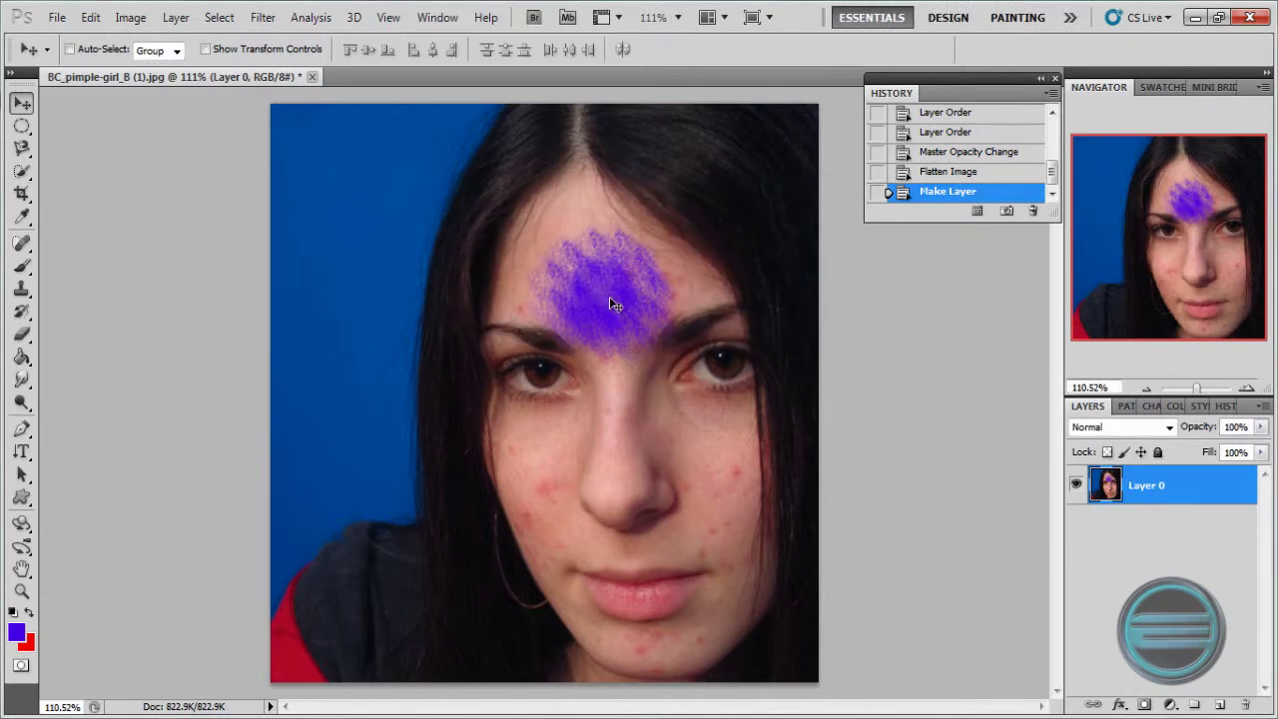
left_click_drag(613, 305, 586, 331)
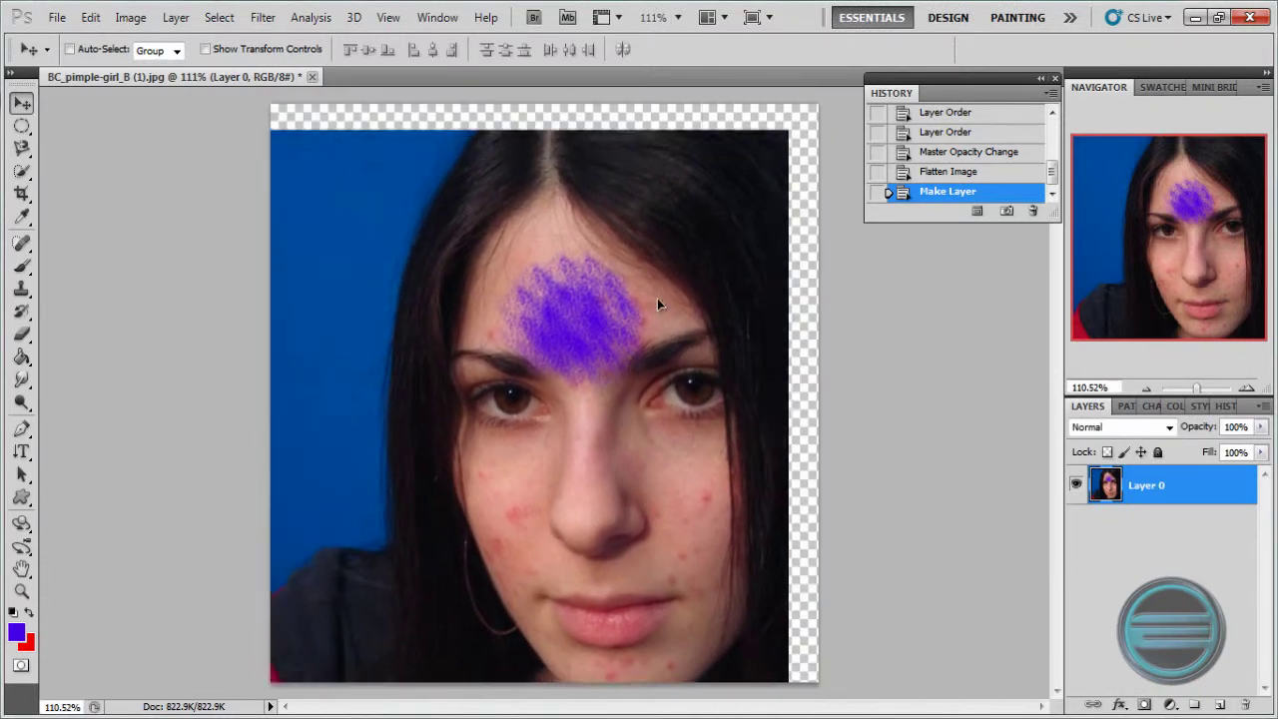
mouse_move(657, 297)
left_mouse_down()
mouse_move(609, 328)
mouse_move(611, 313)
mouse_move(647, 295)
left_mouse_up()
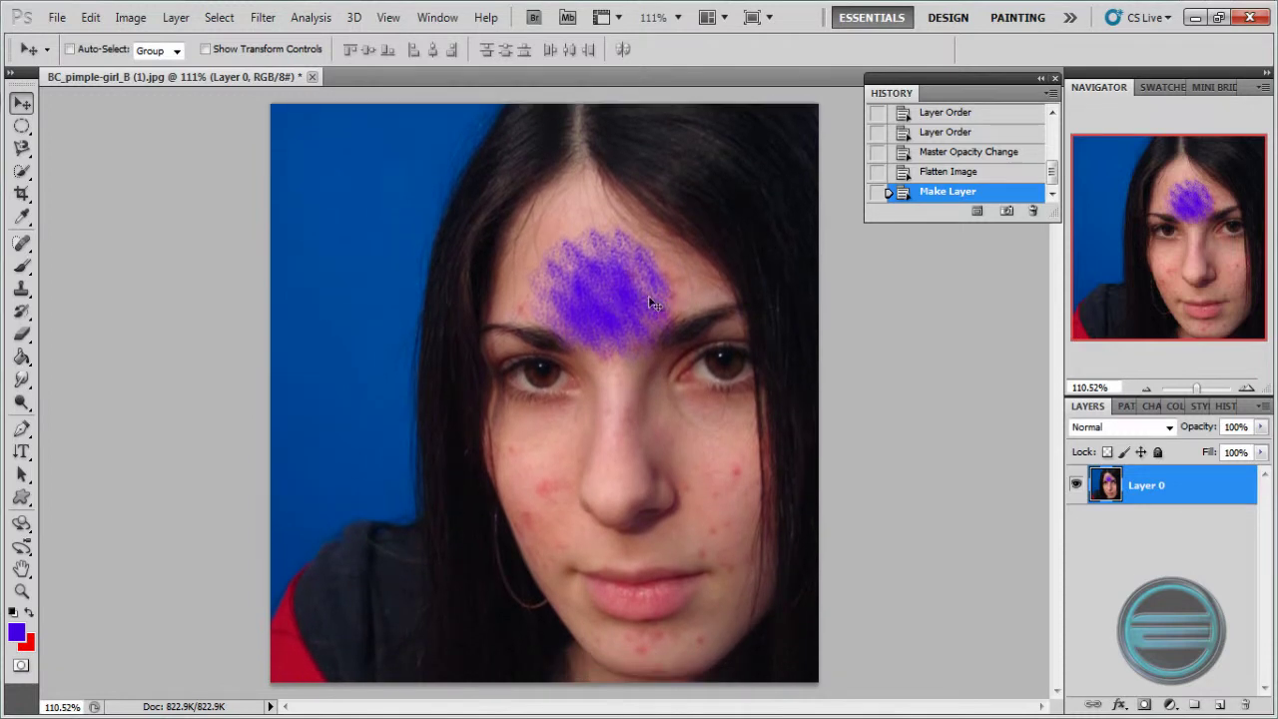
Return to the history state before flattening, and step back two more states to the first layer reorder
left_click(938, 174)
left_click(974, 160)
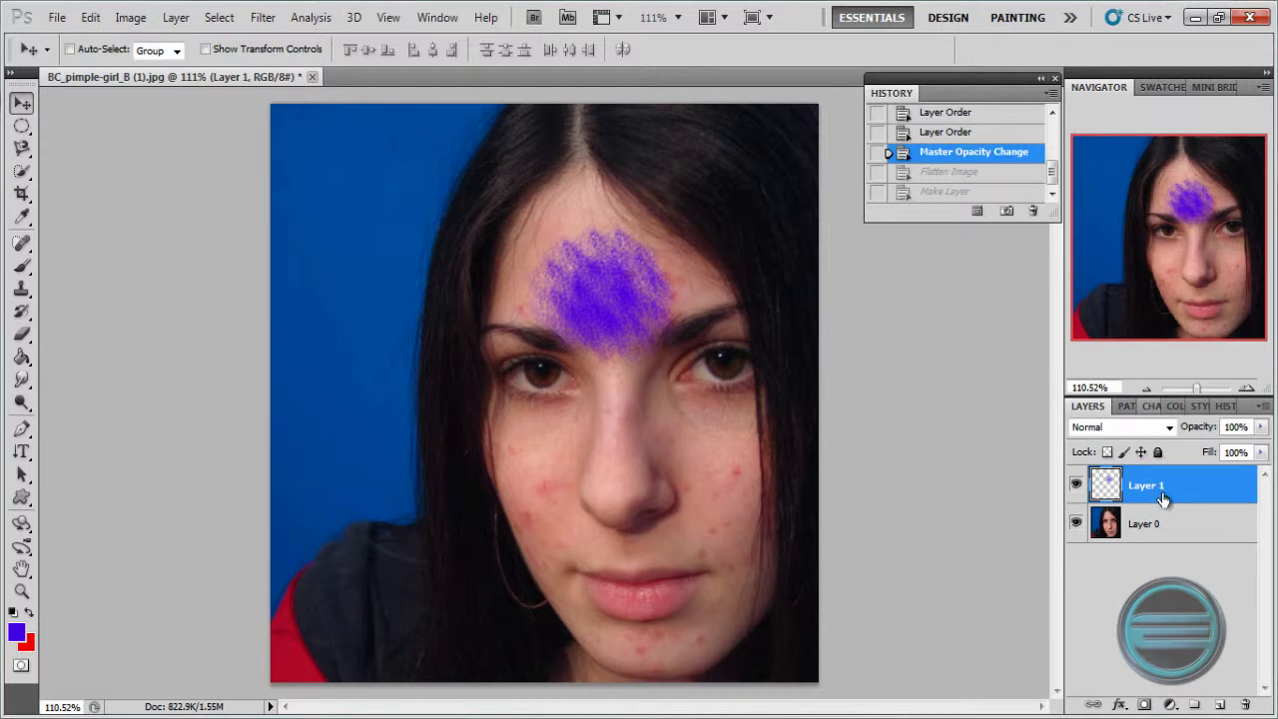
key("ctrl+alt+z")
key("ctrl+alt+z")
Delete Layer 1 from beneath the photo layer
key("b")
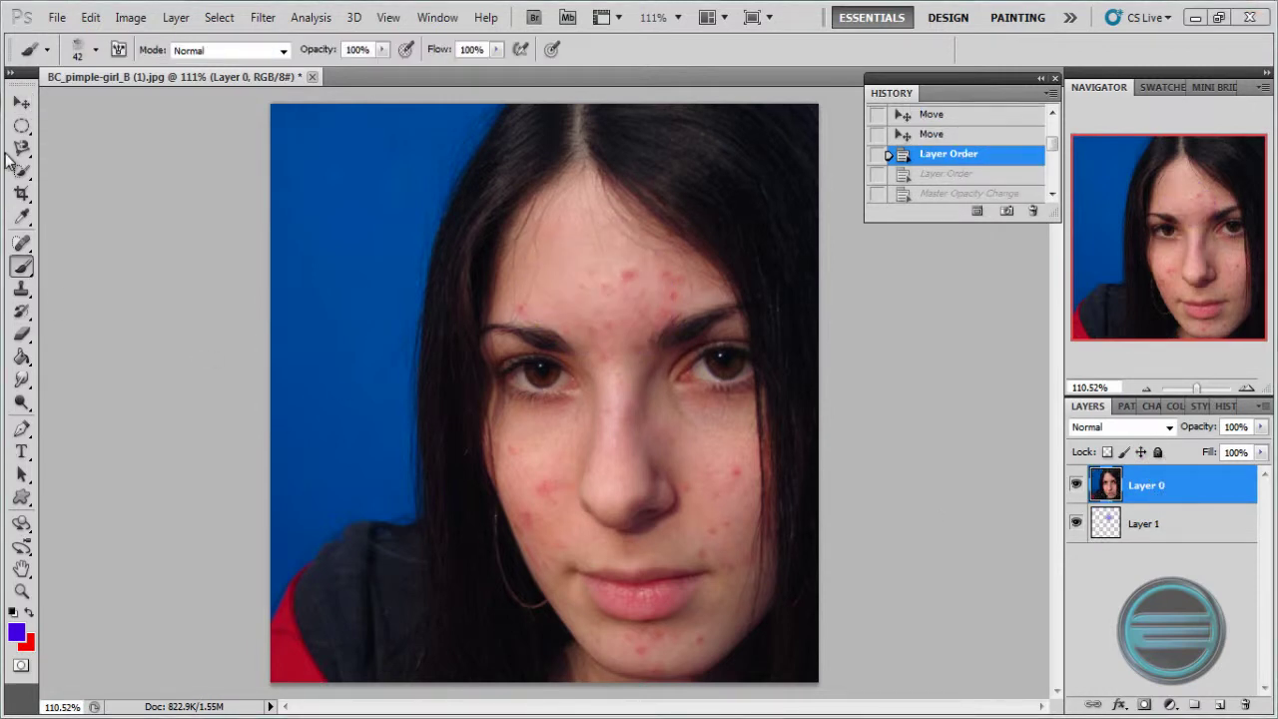
left_click(1108, 526)
left_click_drag(1109, 526, 1247, 704)
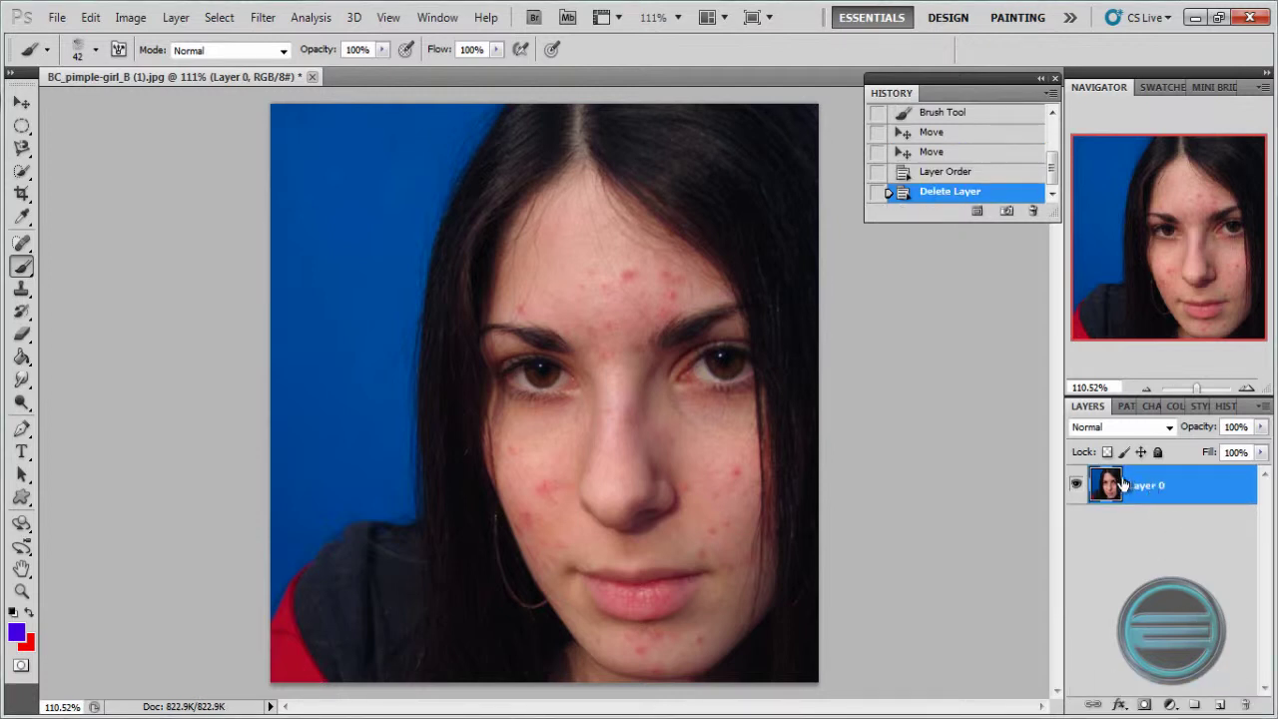
Duplicate Layer 0, and add a new empty layer above the copy
left_click_drag(1108, 485, 1219, 703)
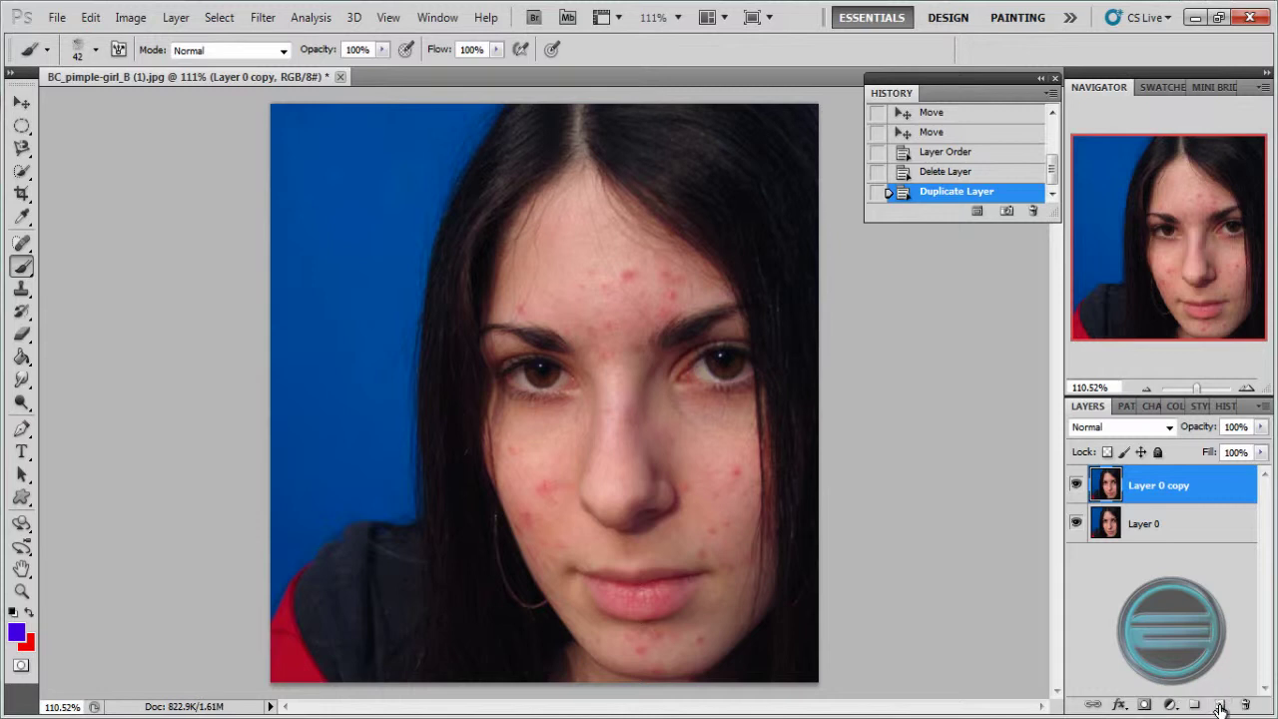
left_click(1221, 705)
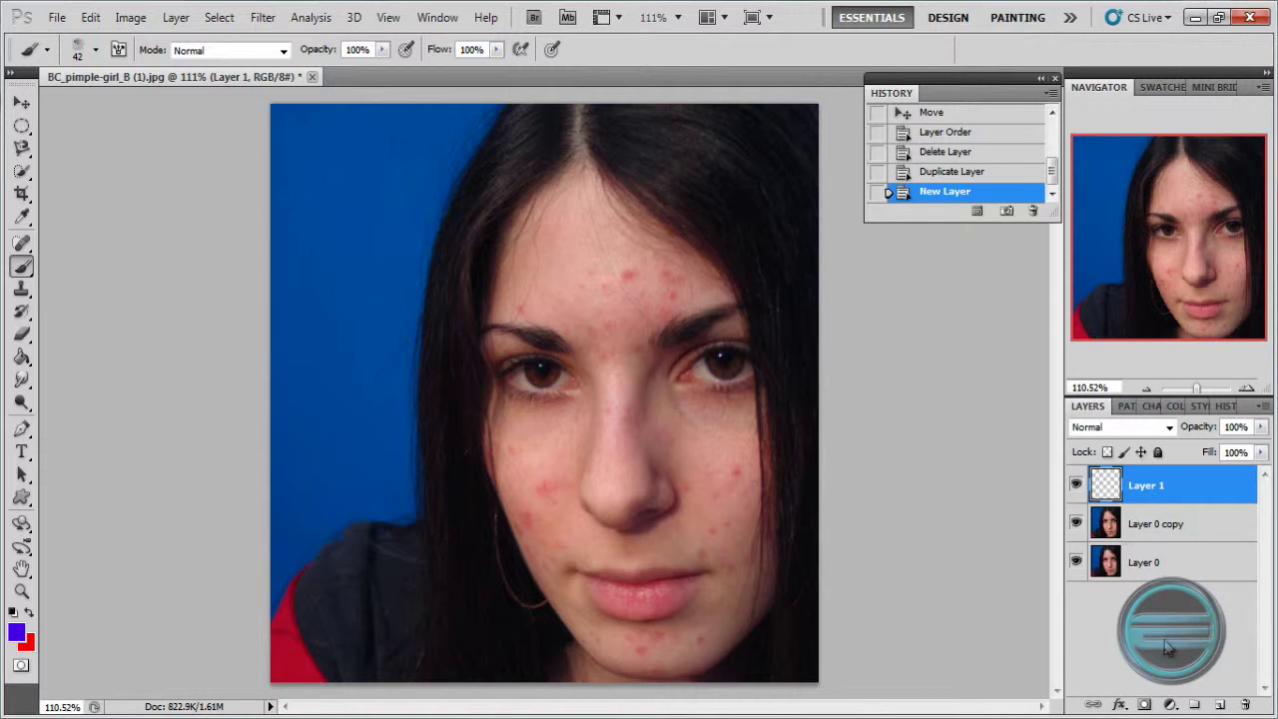
left_click(1146, 705)
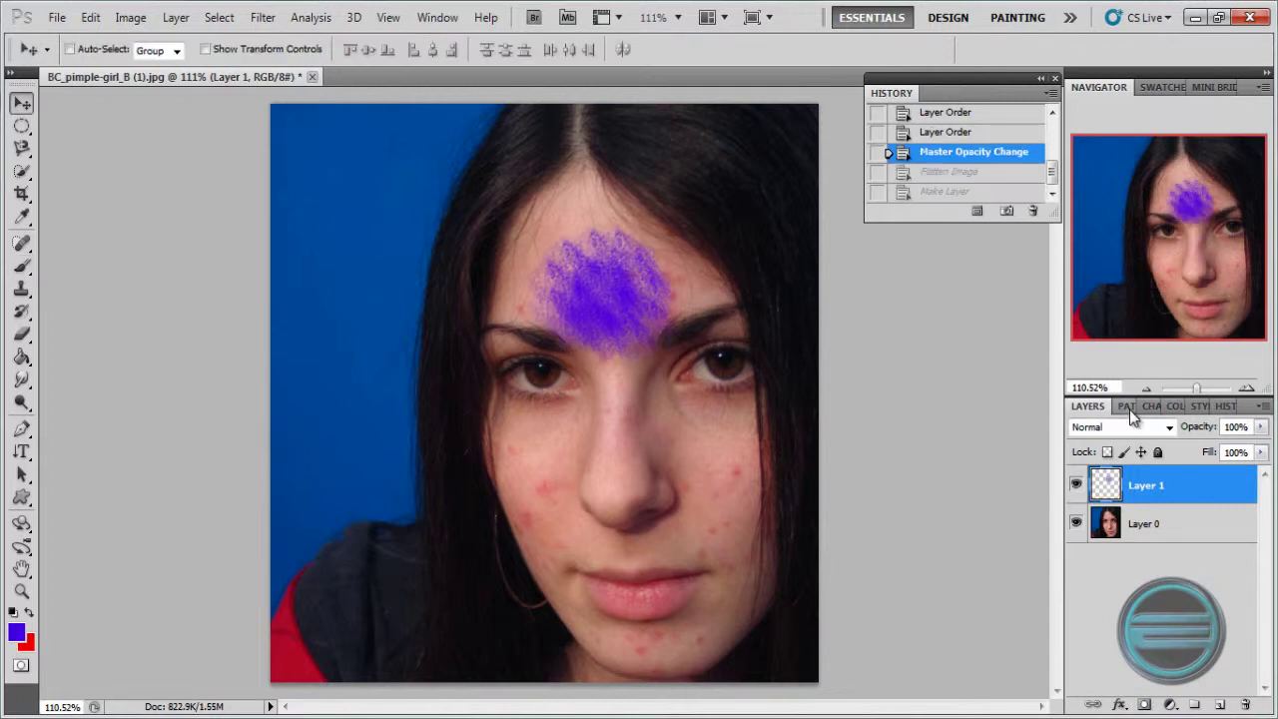
Look through the paths, channels, color settings, layer styles and histogram, and return to the layer list
left_click(1127, 406)
left_click(1147, 408)
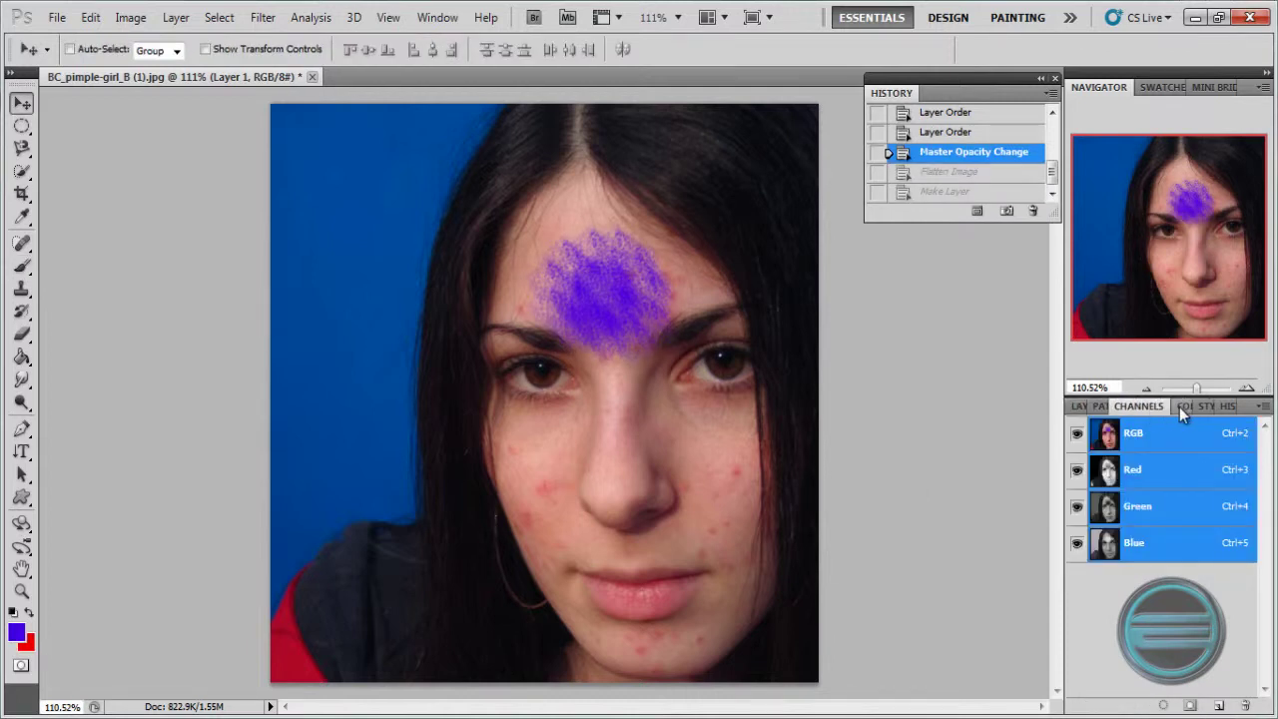
left_click(1179, 406)
left_click(1213, 406)
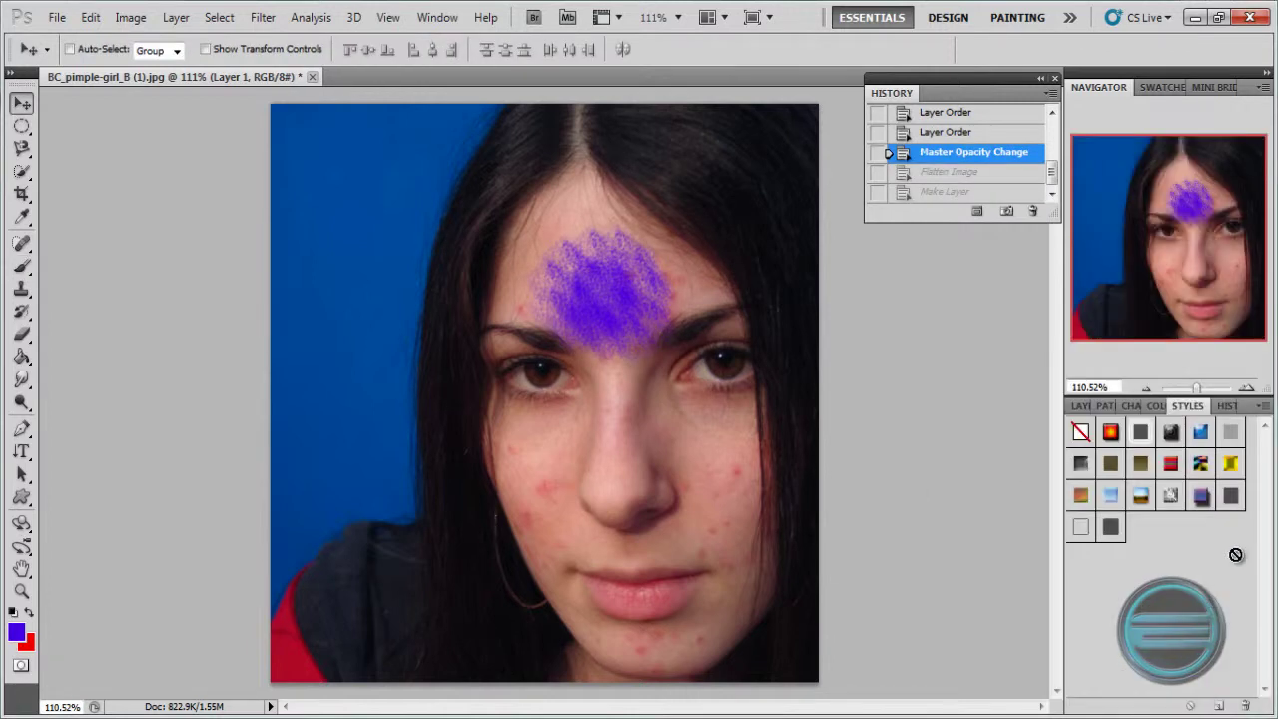
left_click(1227, 406)
key("F7")
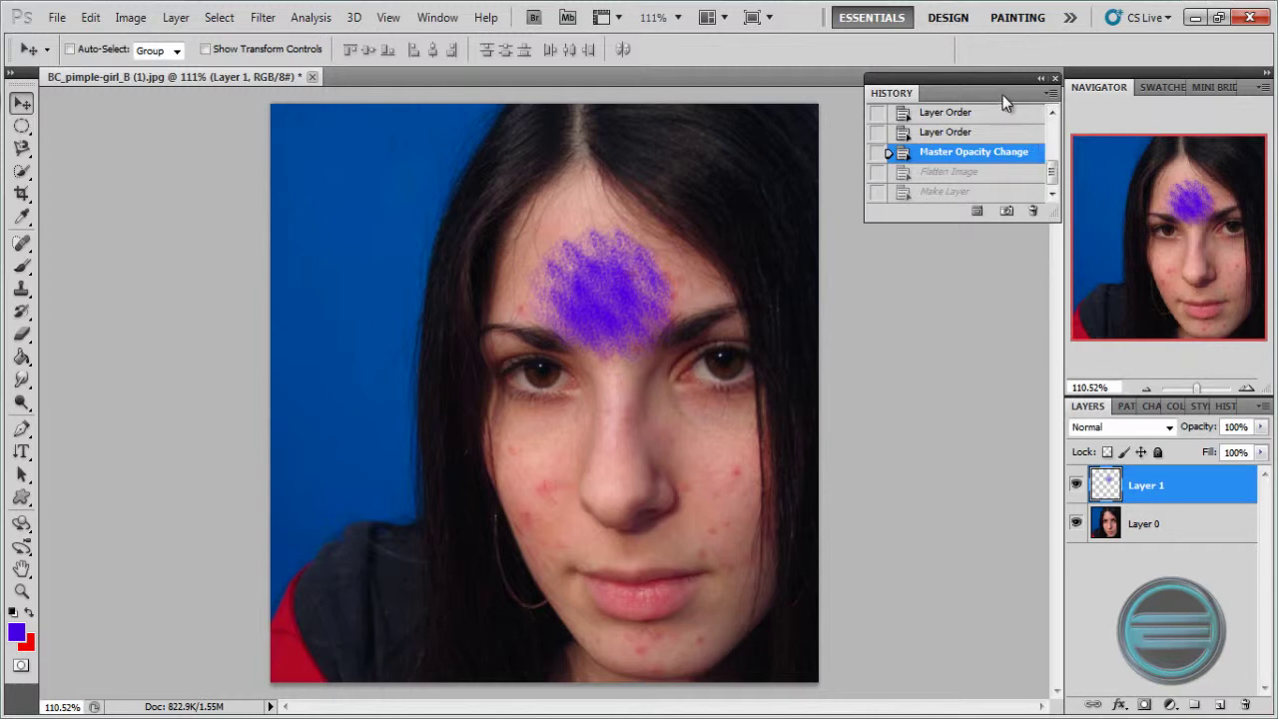
Try the Design and Painting workspaces, and return to the Essentials workspace
left_click(947, 18)
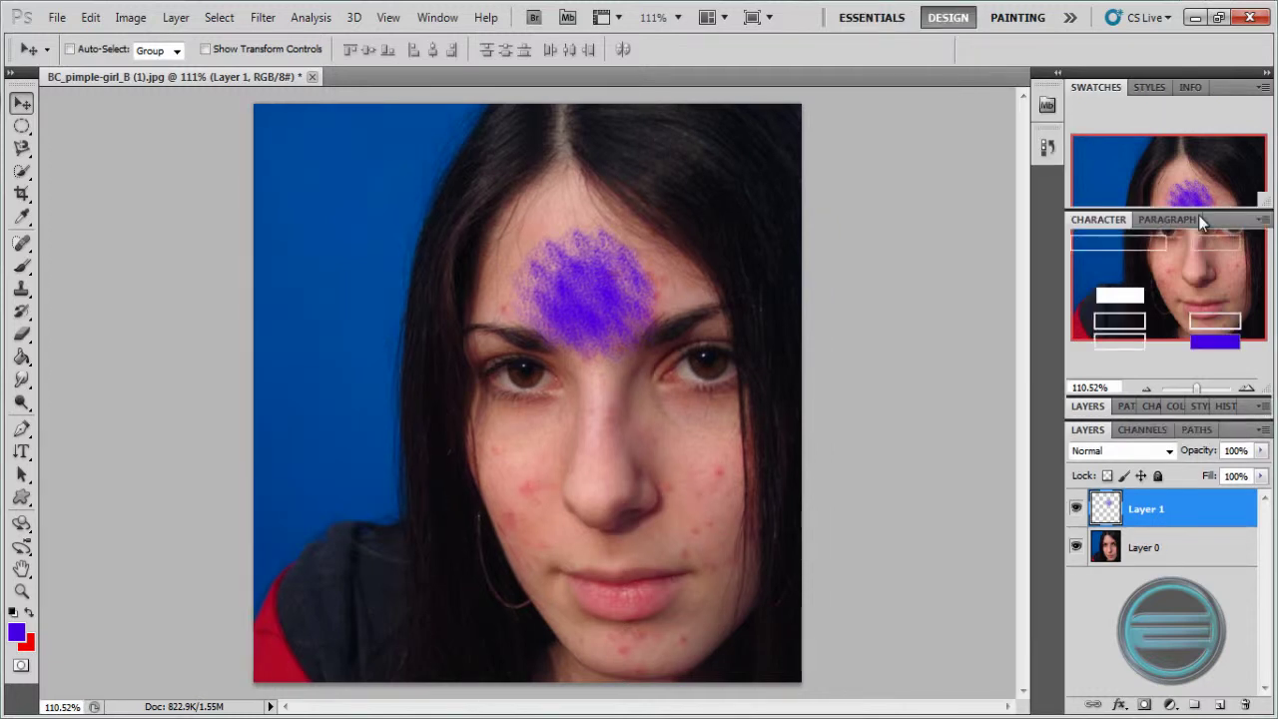
left_click(1038, 20)
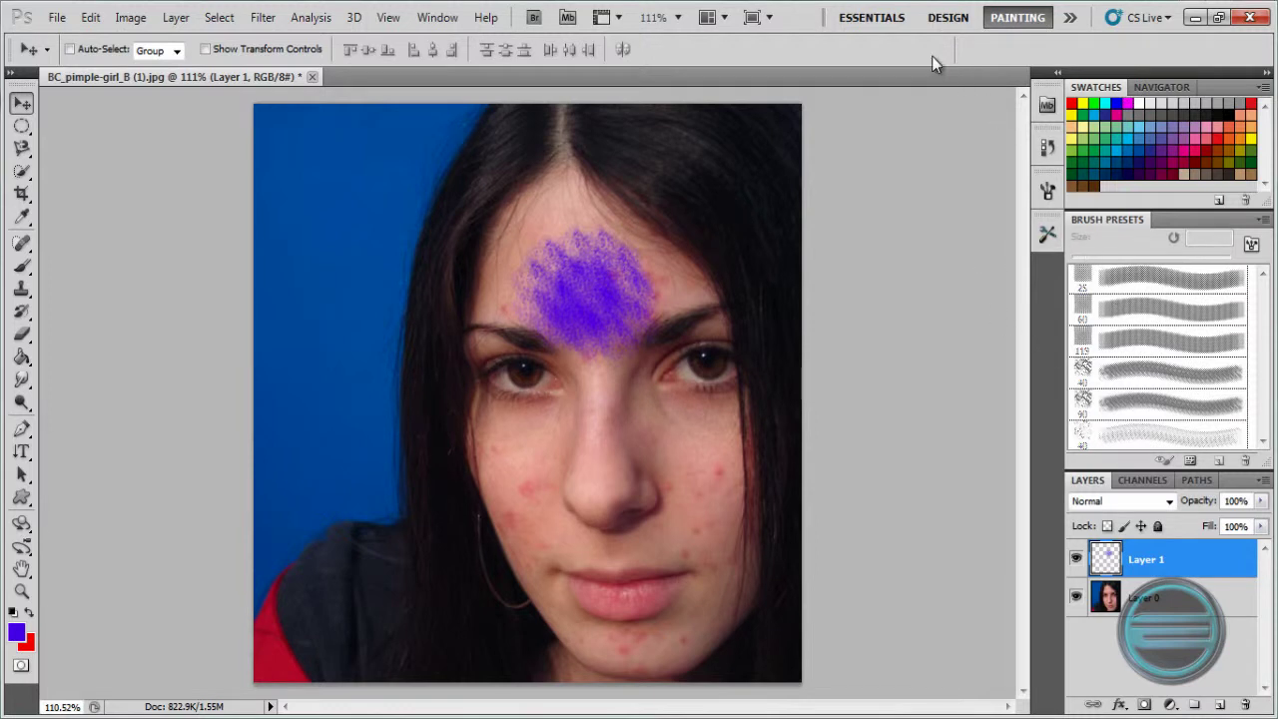
left_click(891, 22)
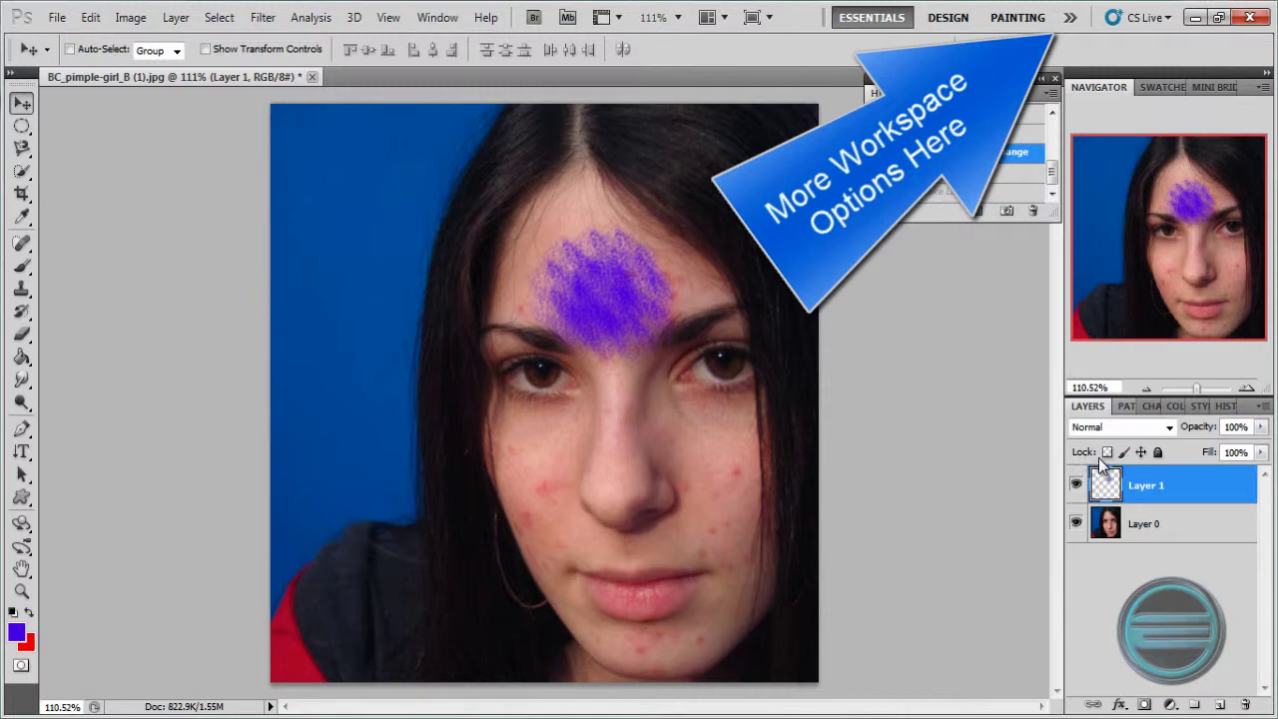
Set the blend mode of Layer 1 to Overlay, and move the painted patch slightly up-left on the forehead
left_click(1170, 427)
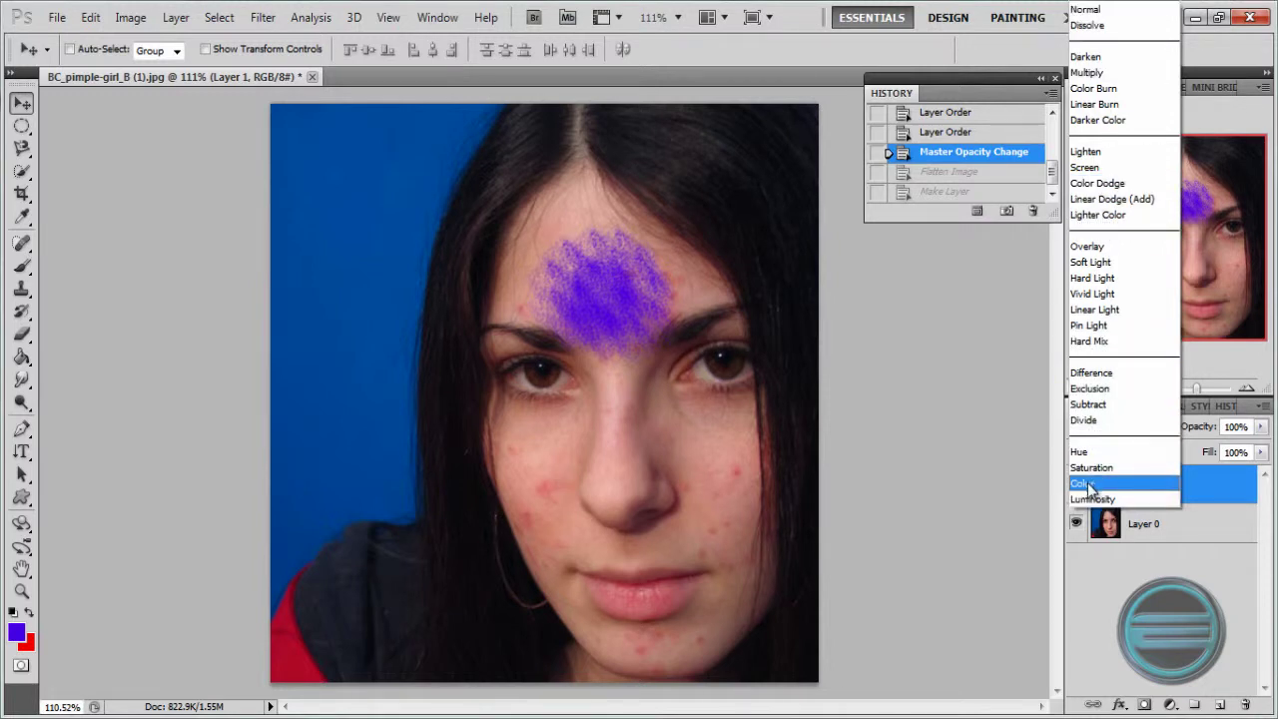
left_click(1108, 247)
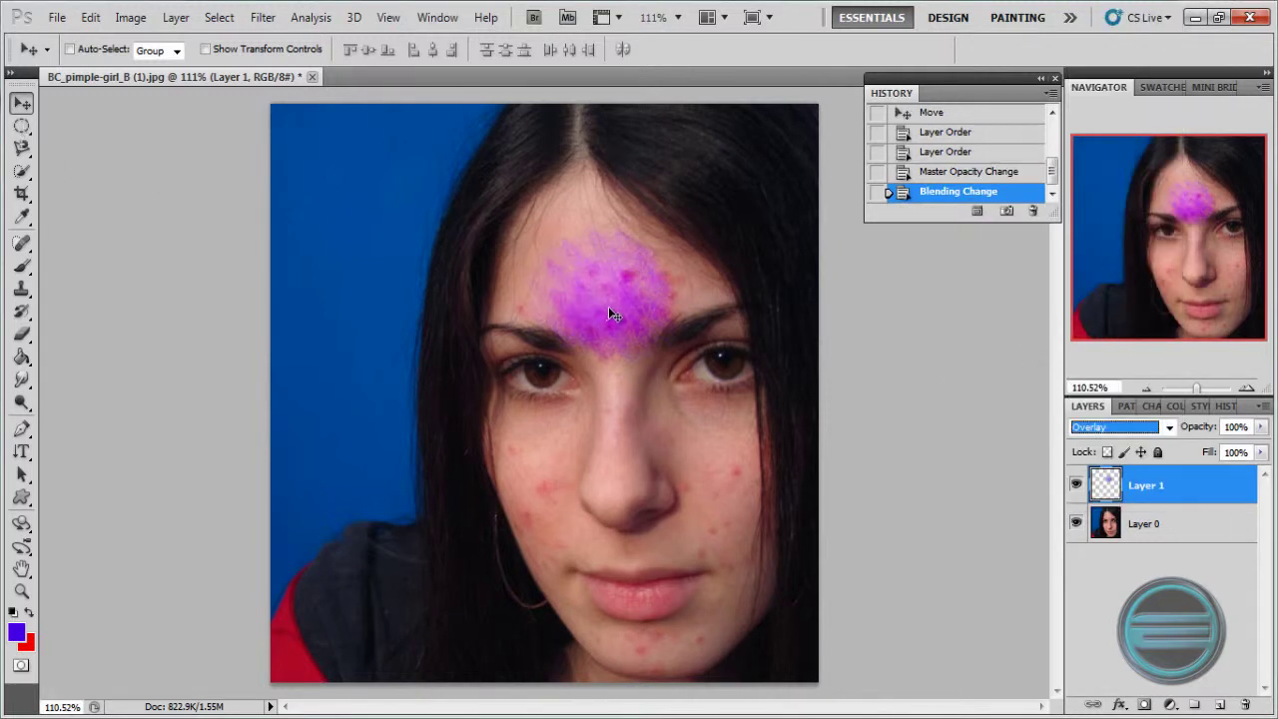
mouse_move(608, 307)
left_mouse_down()
mouse_move(628, 360)
mouse_move(706, 469)
mouse_move(591, 281)
mouse_move(595, 292)
left_mouse_up()
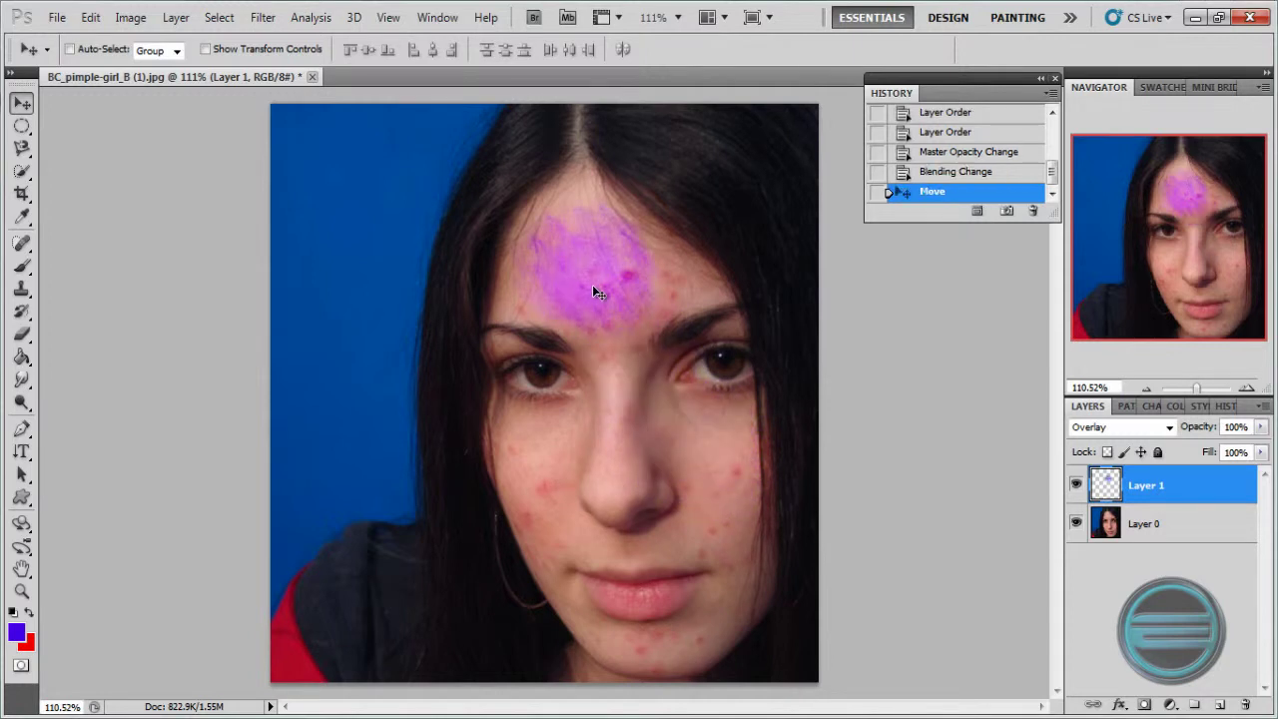
Try the Difference and Color Dodge blend modes on Layer 1, and set it back to Normal
left_click(1168, 426)
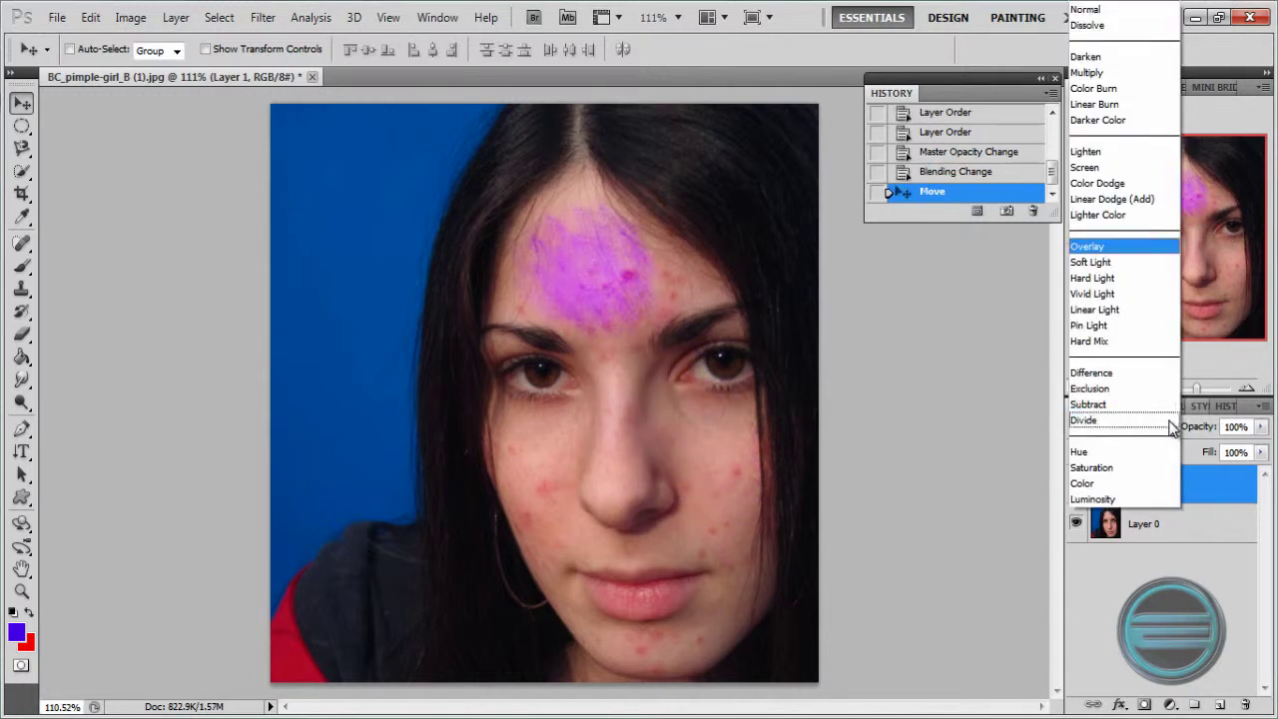
left_click(1154, 371)
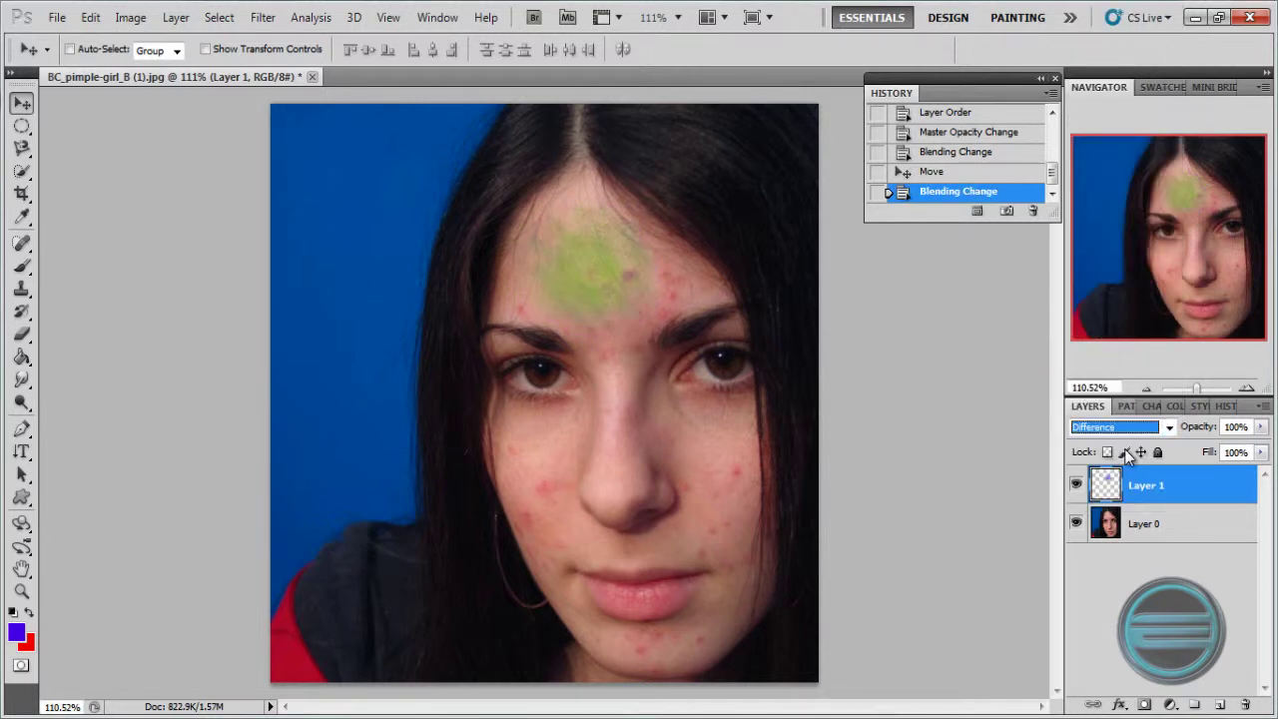
left_click(1164, 428)
left_click(1119, 190)
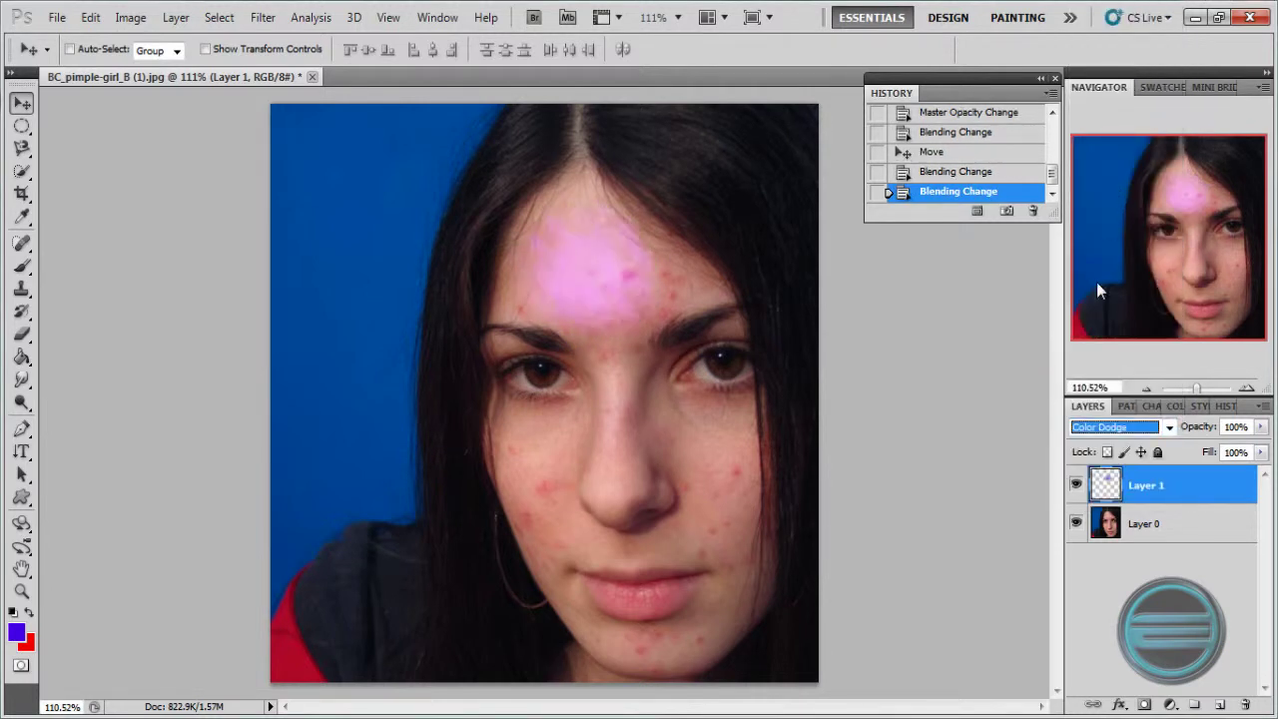
left_click(1165, 427)
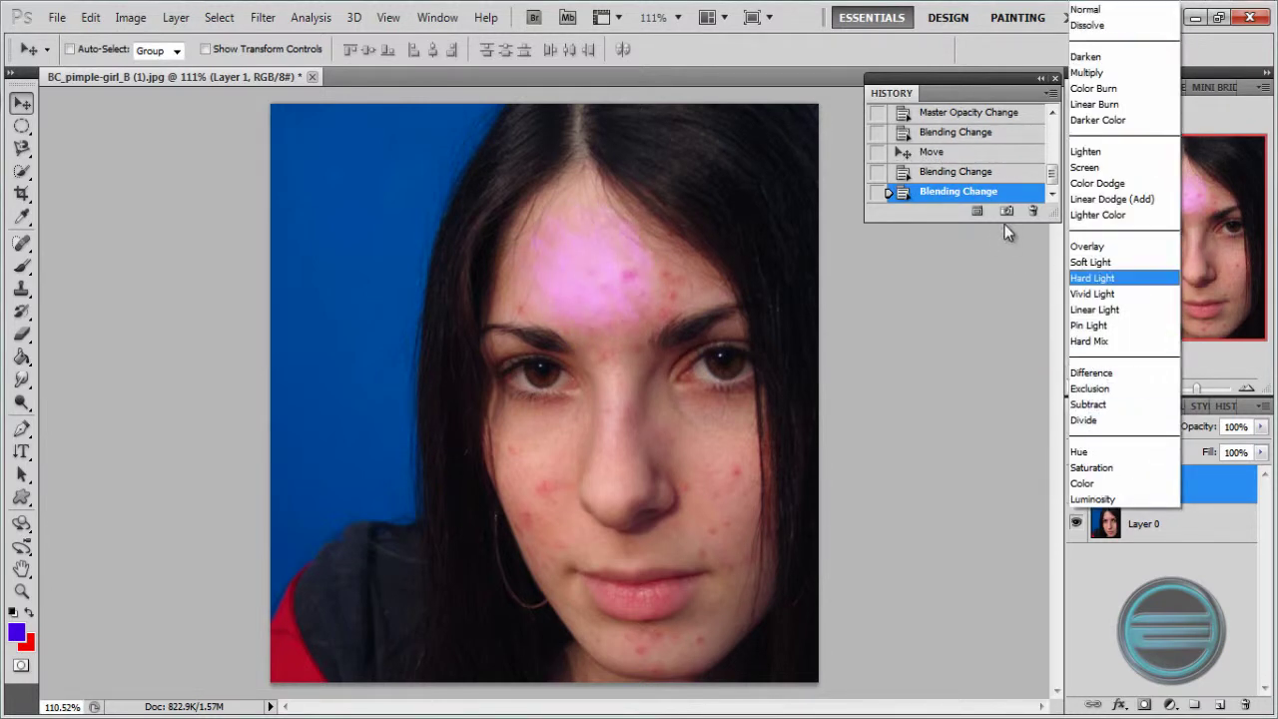
left_click(1121, 18)
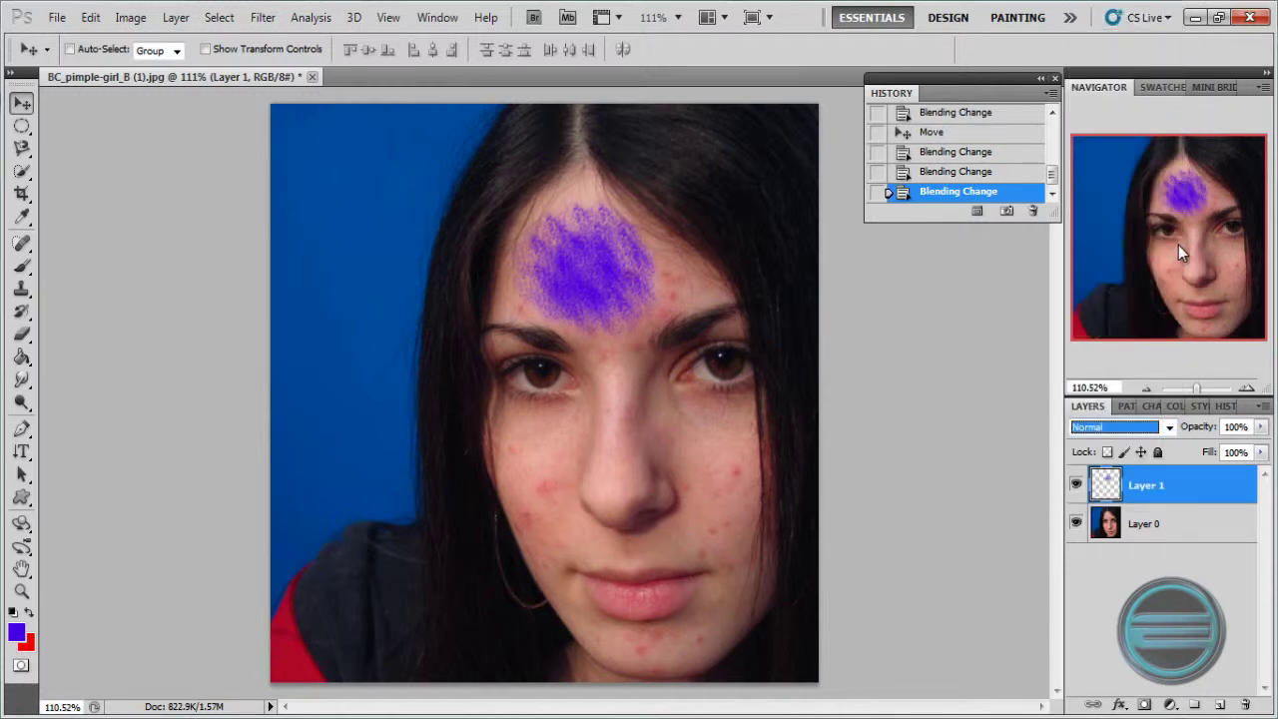
View the blending options of Layer 1, and close them without changes
right_click(1179, 486)
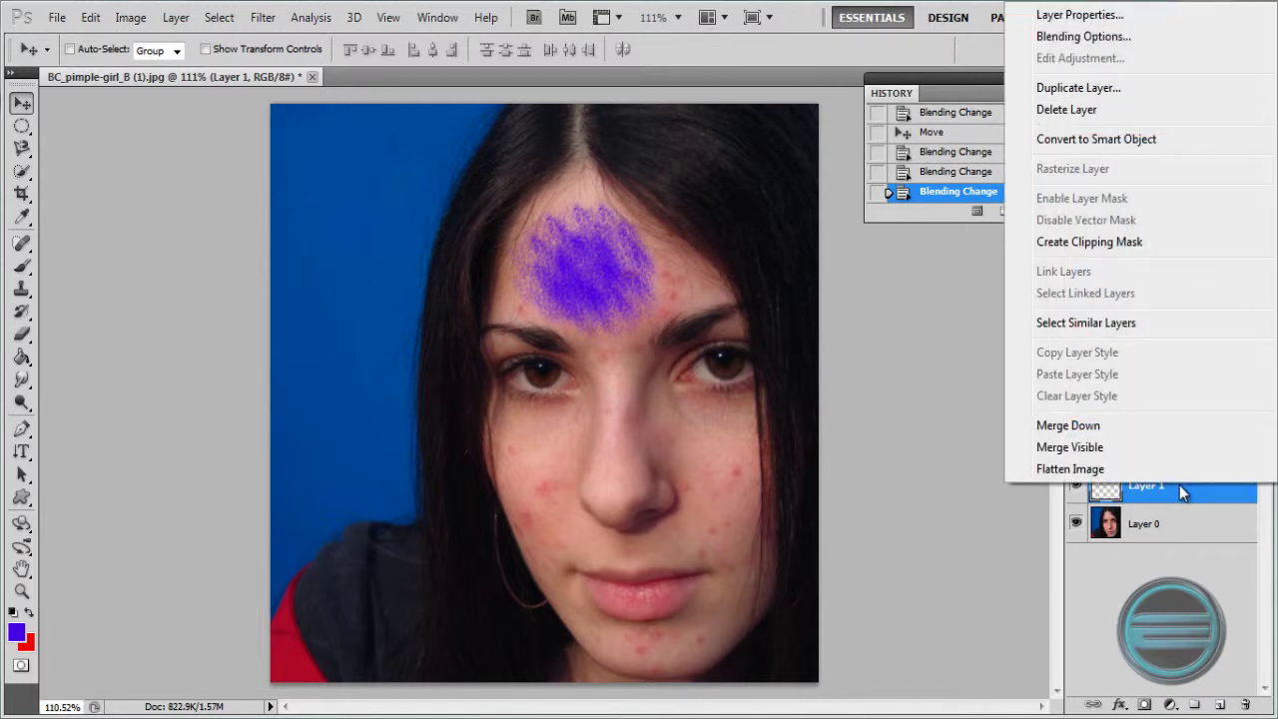
left_click(1086, 37)
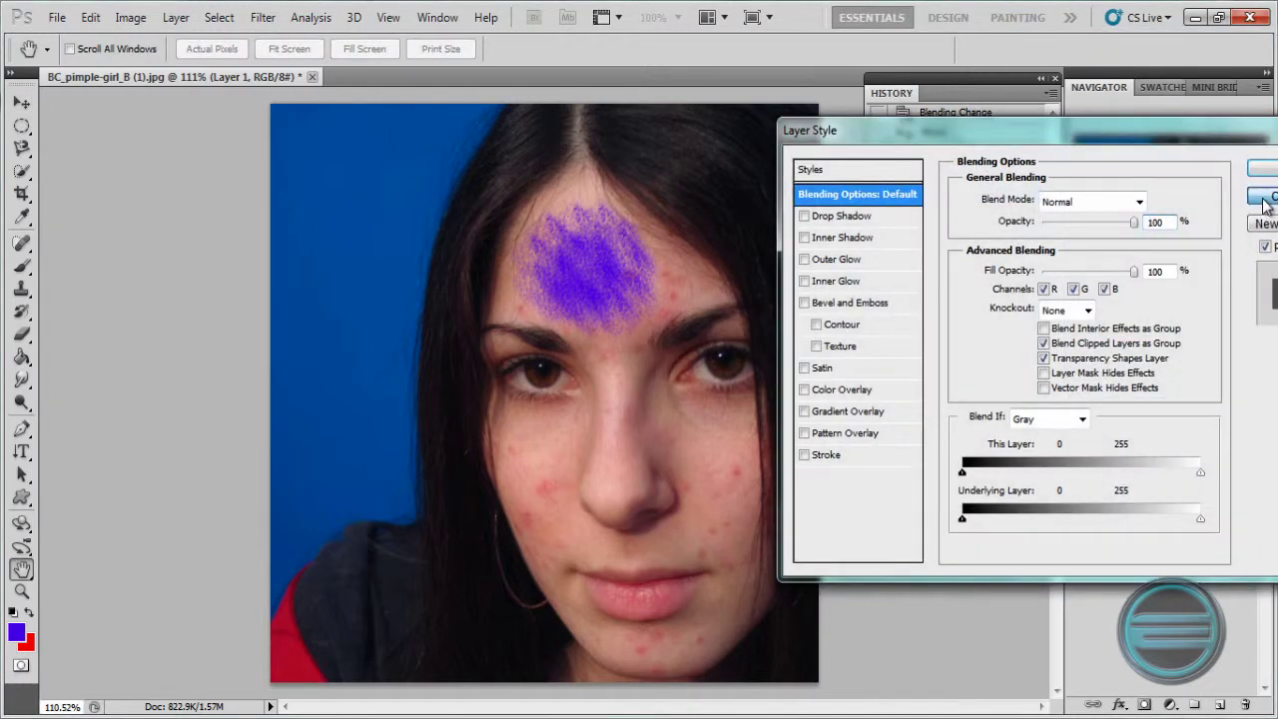
left_click(1263, 199)
Add the horizontal text "text" in 72 pt Fixedsys, and place it across the nose
left_click(21, 451)
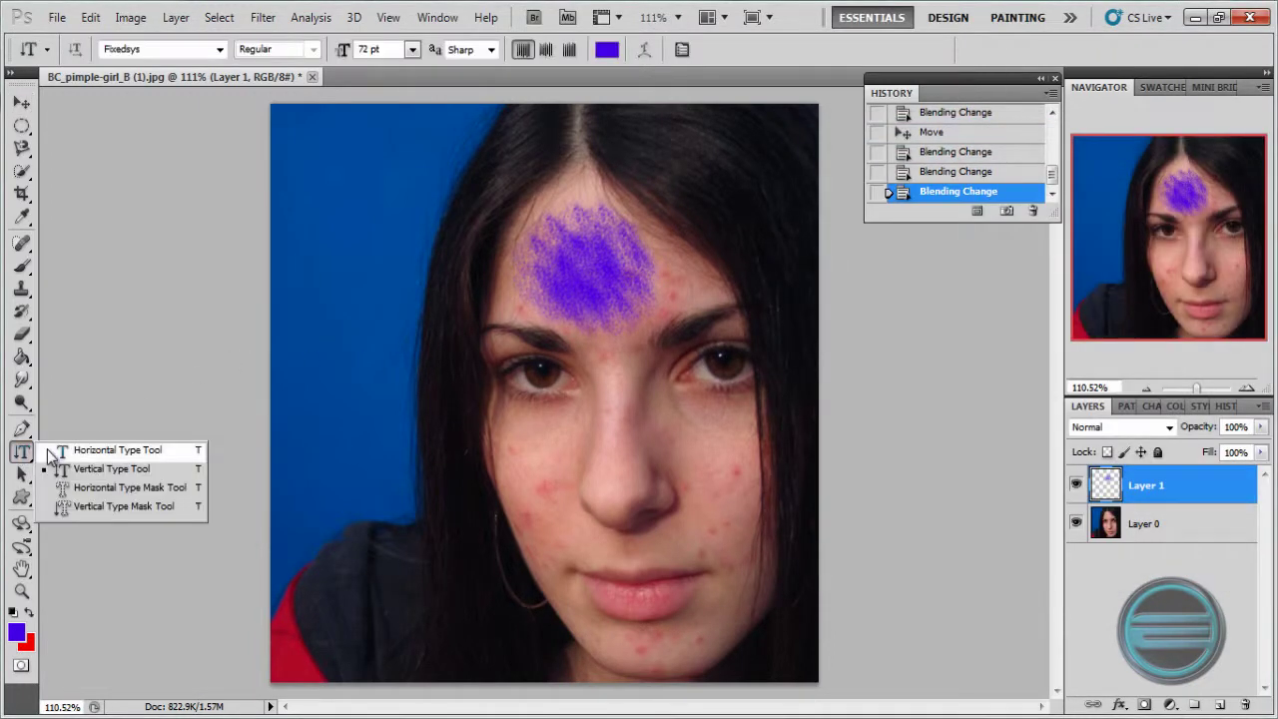
left_click(52, 452)
left_click(340, 407)
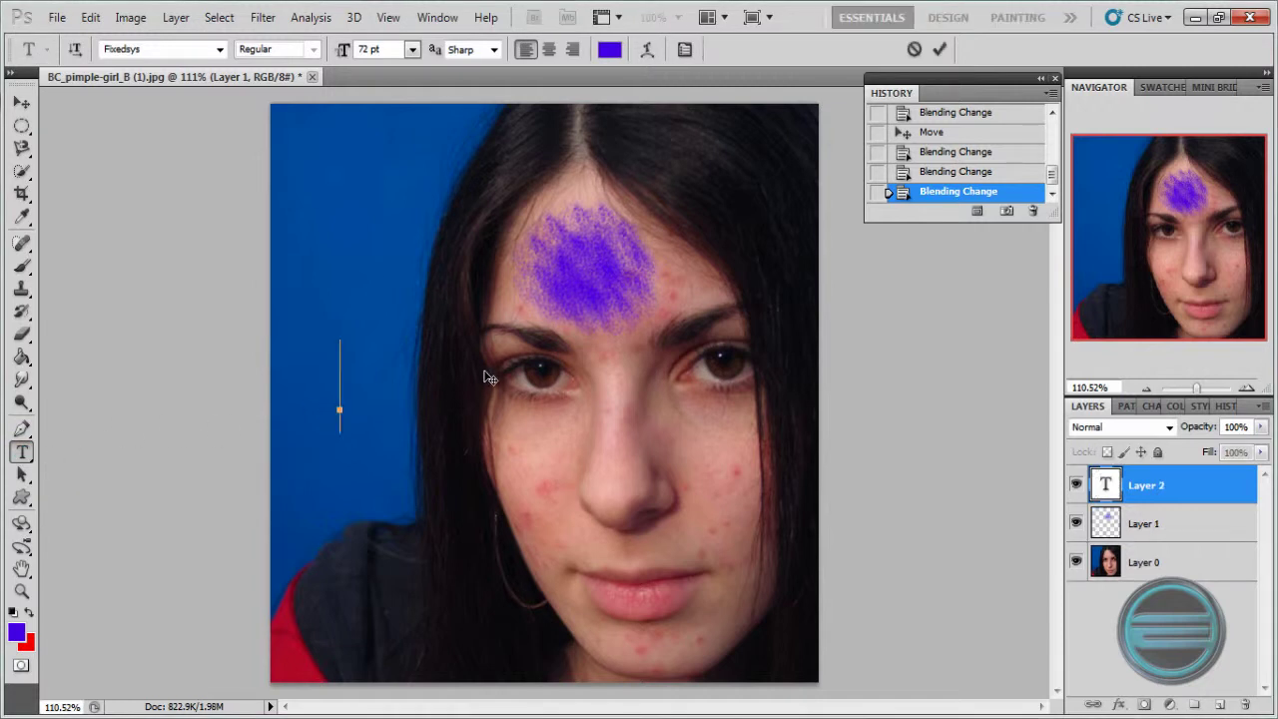
type("text")
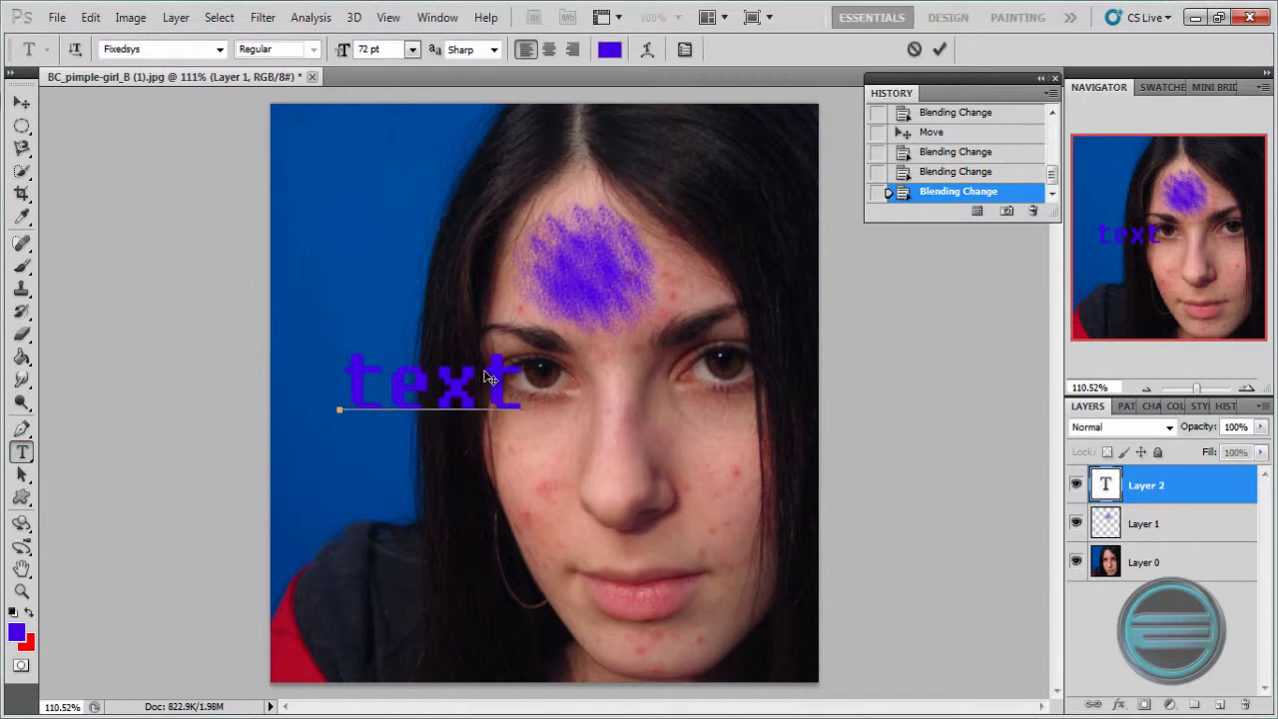
left_click_drag(469, 303, 656, 369)
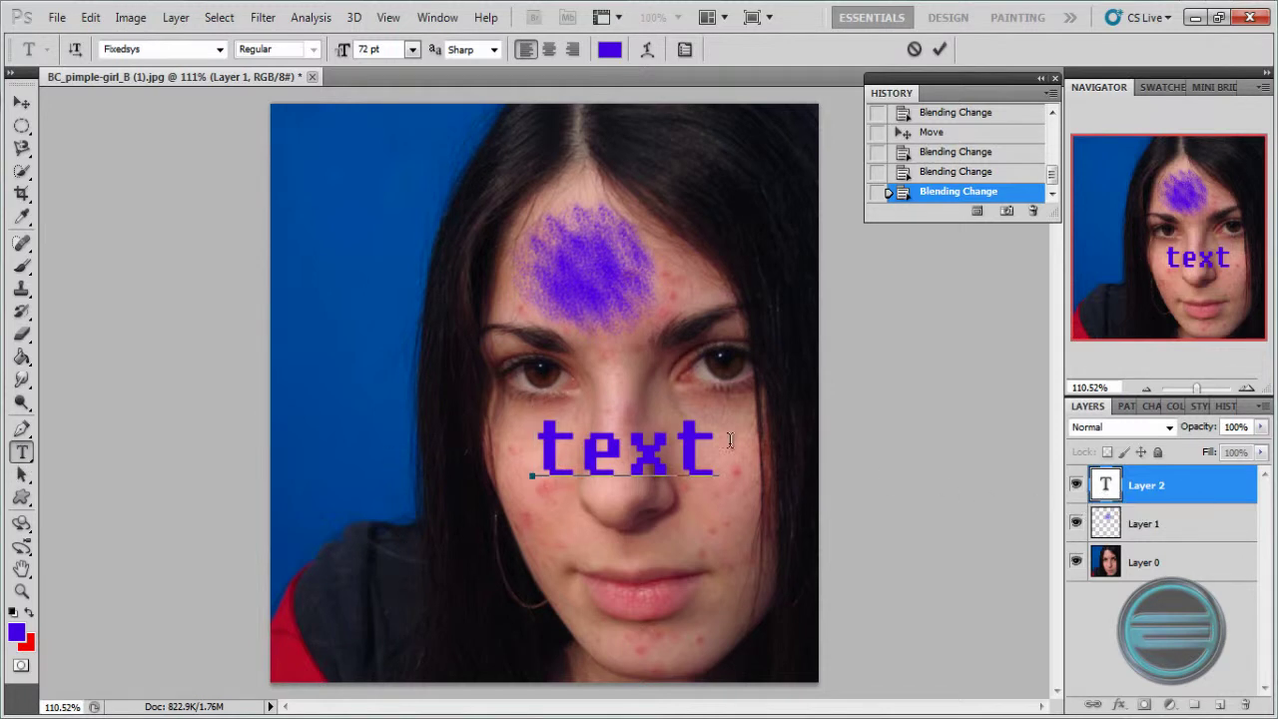
View the blending options of the text layer, and close them without changes
left_click(1145, 499)
double_click(1145, 499)
left_click(1263, 166)
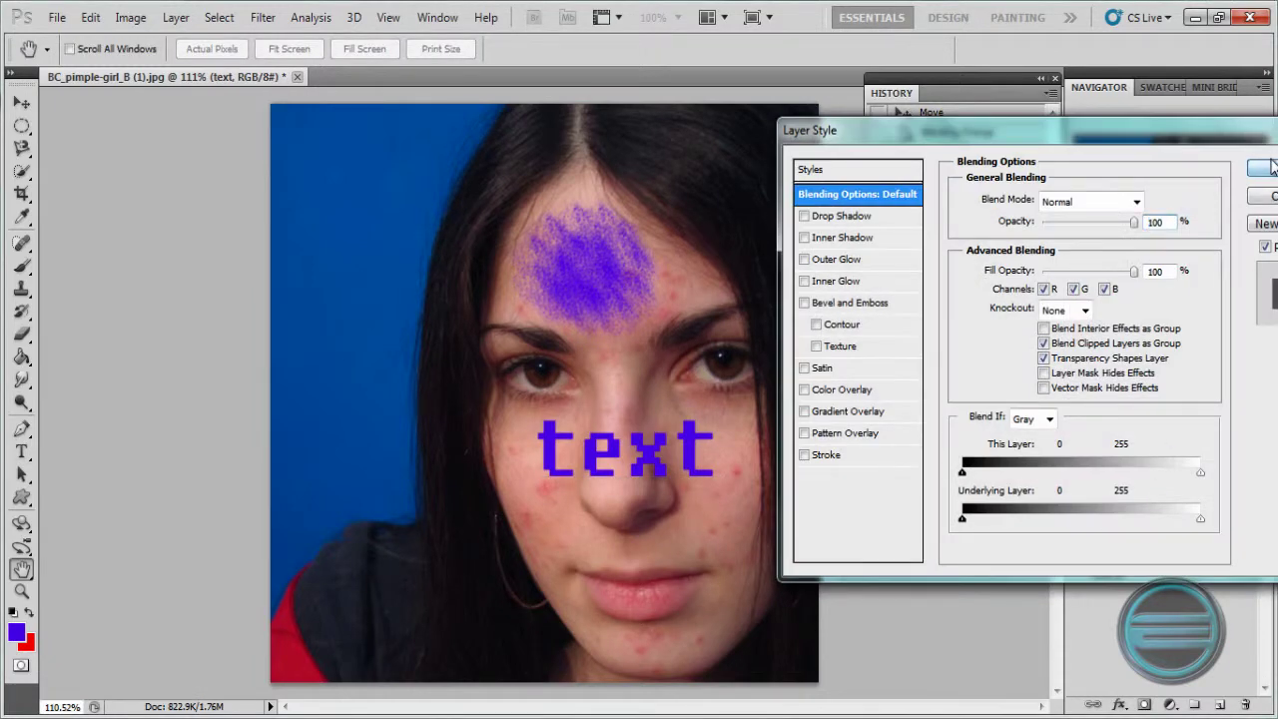
double_click(1148, 499)
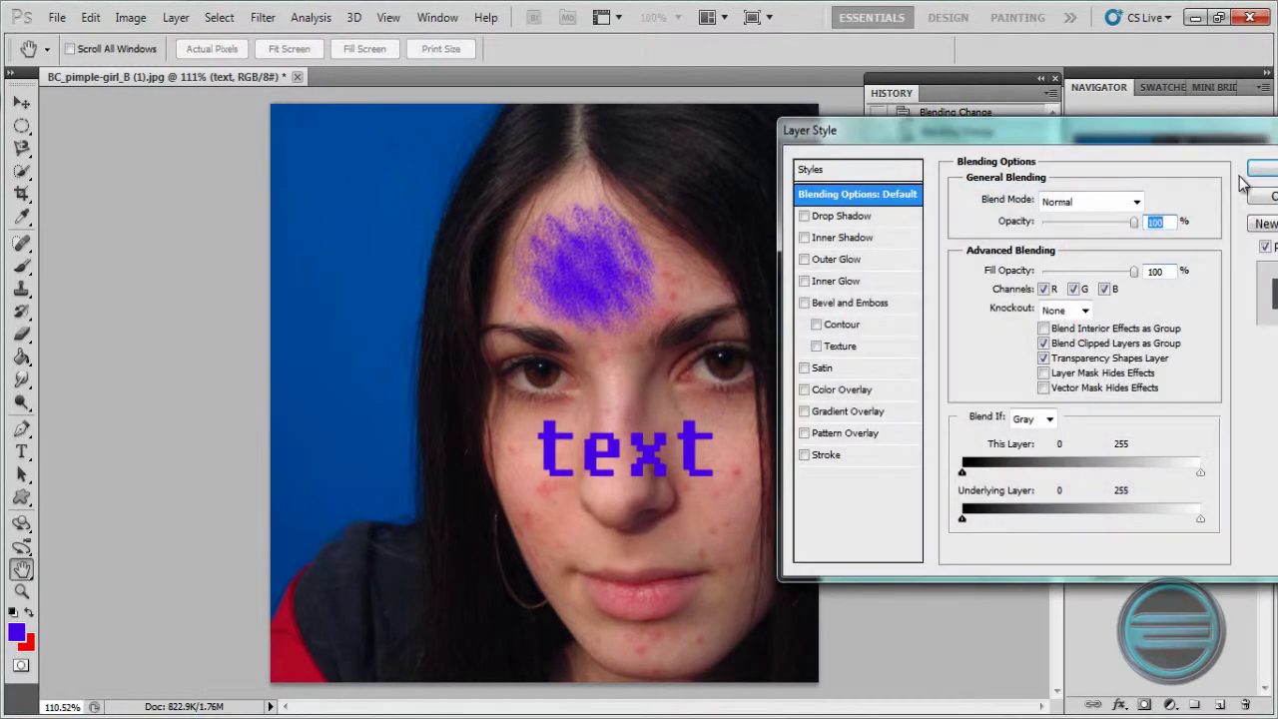
key("Return")
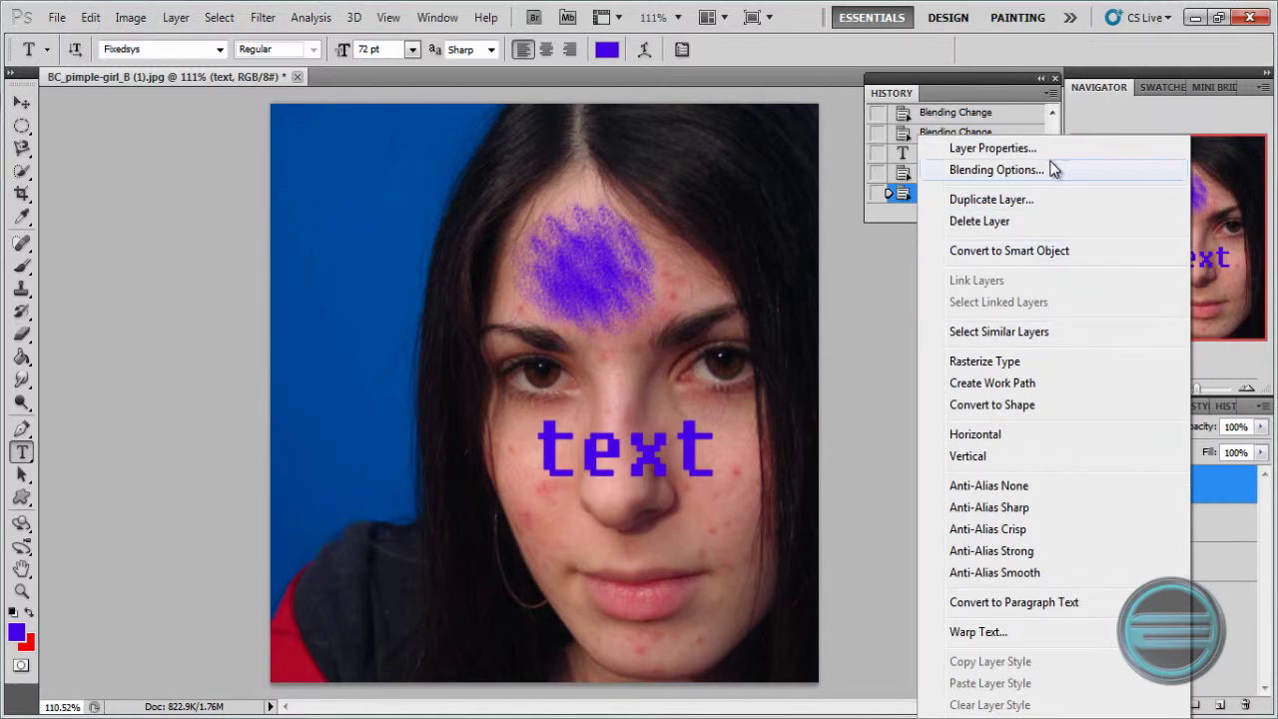
left_click(1213, 497)
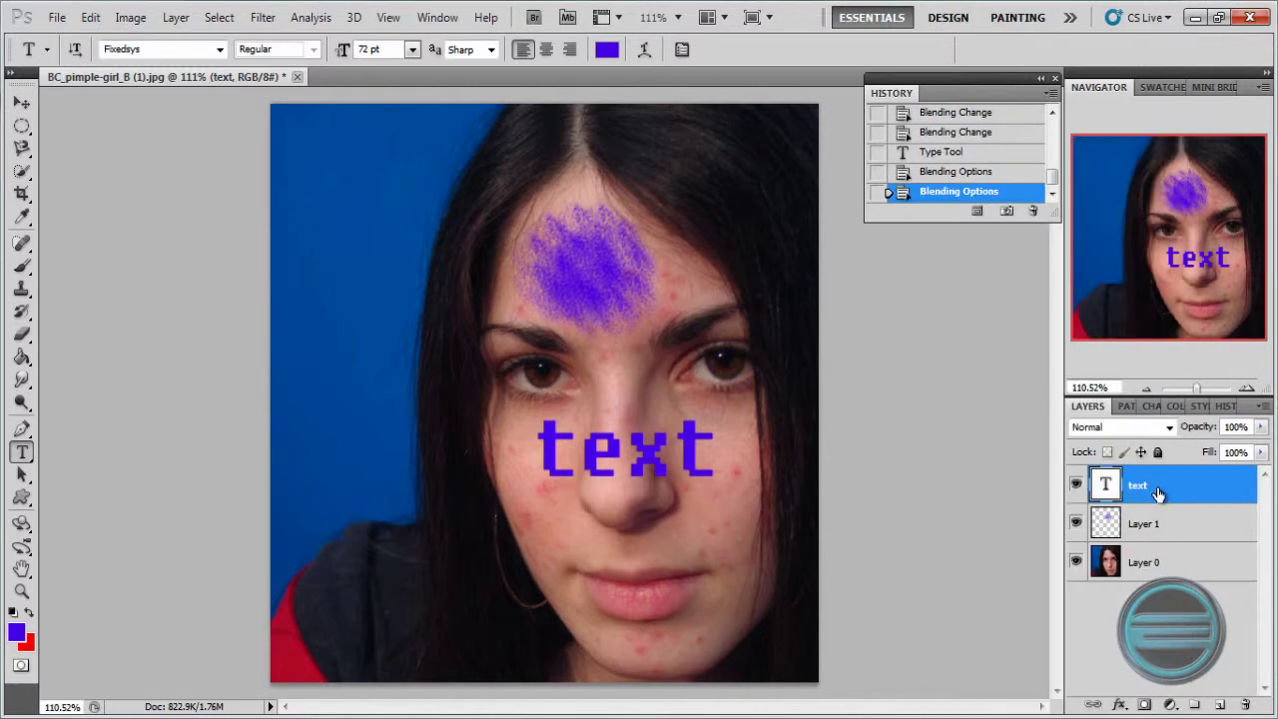
Add a Drop Shadow to the text layer with an angle of -54°, distance 43 px and size 0 px
double_click(1163, 496)
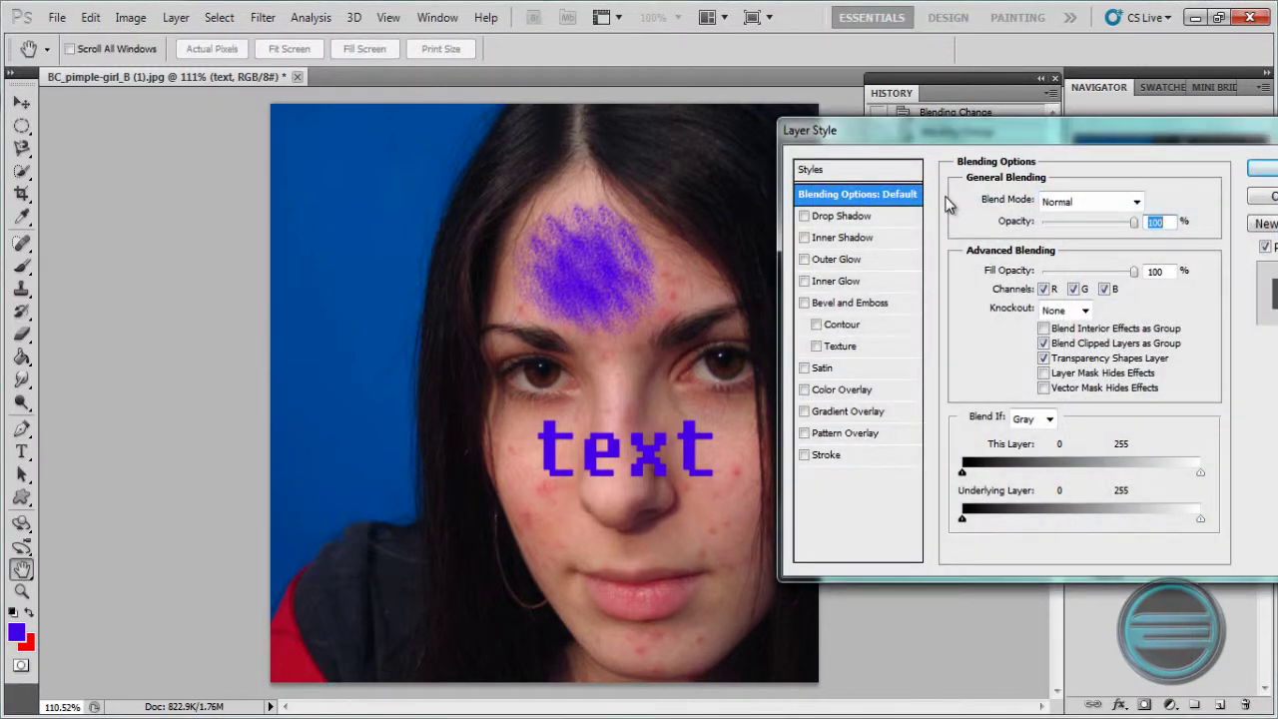
left_click(805, 217)
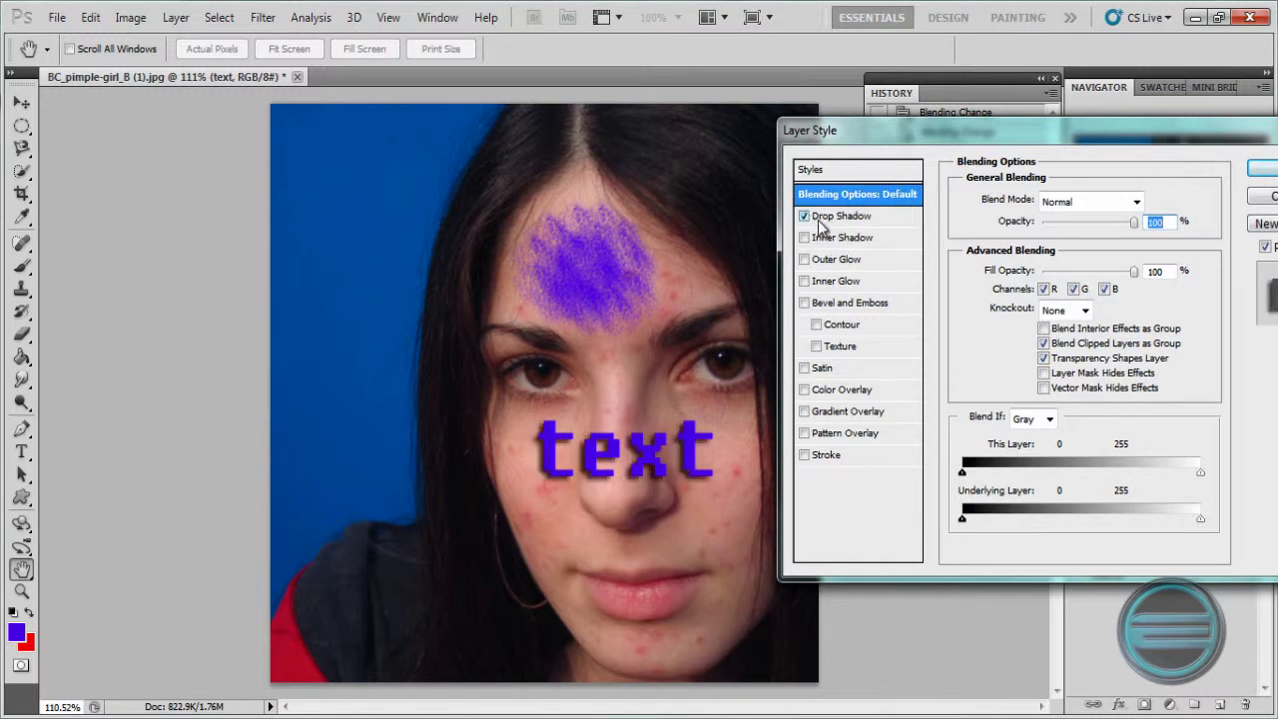
left_click(841, 219)
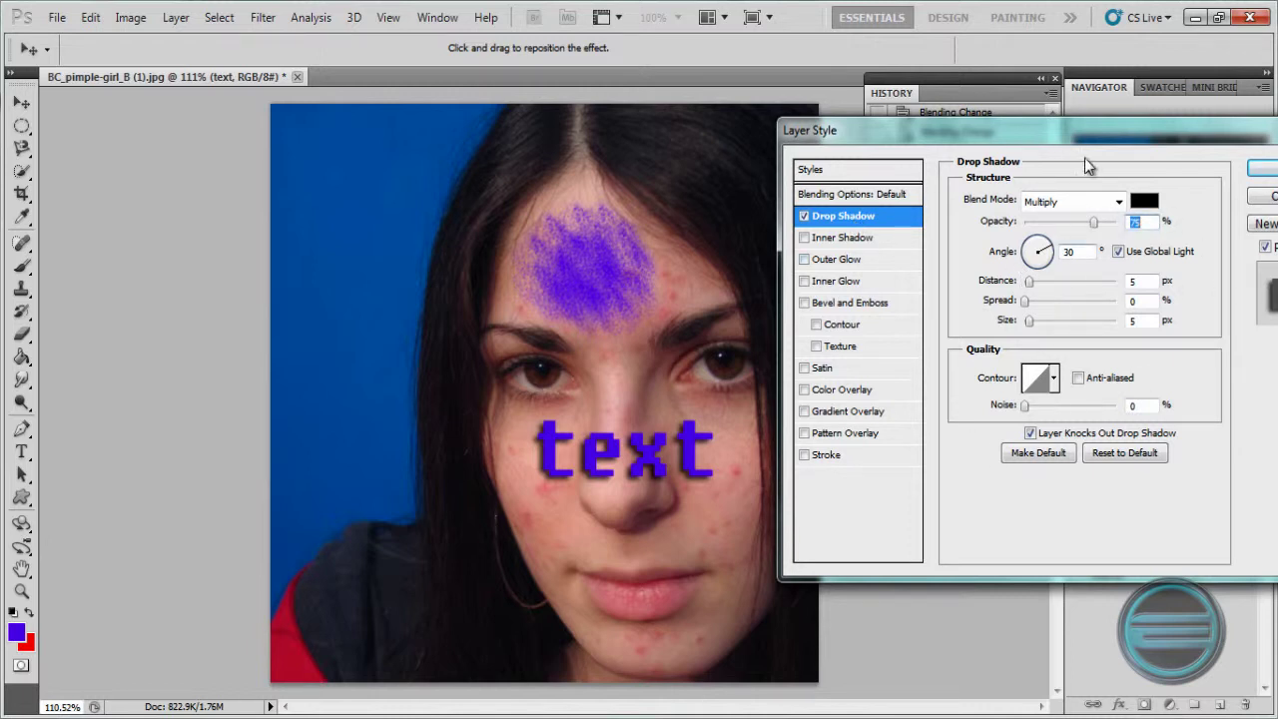
left_click_drag(1029, 282, 924, 313)
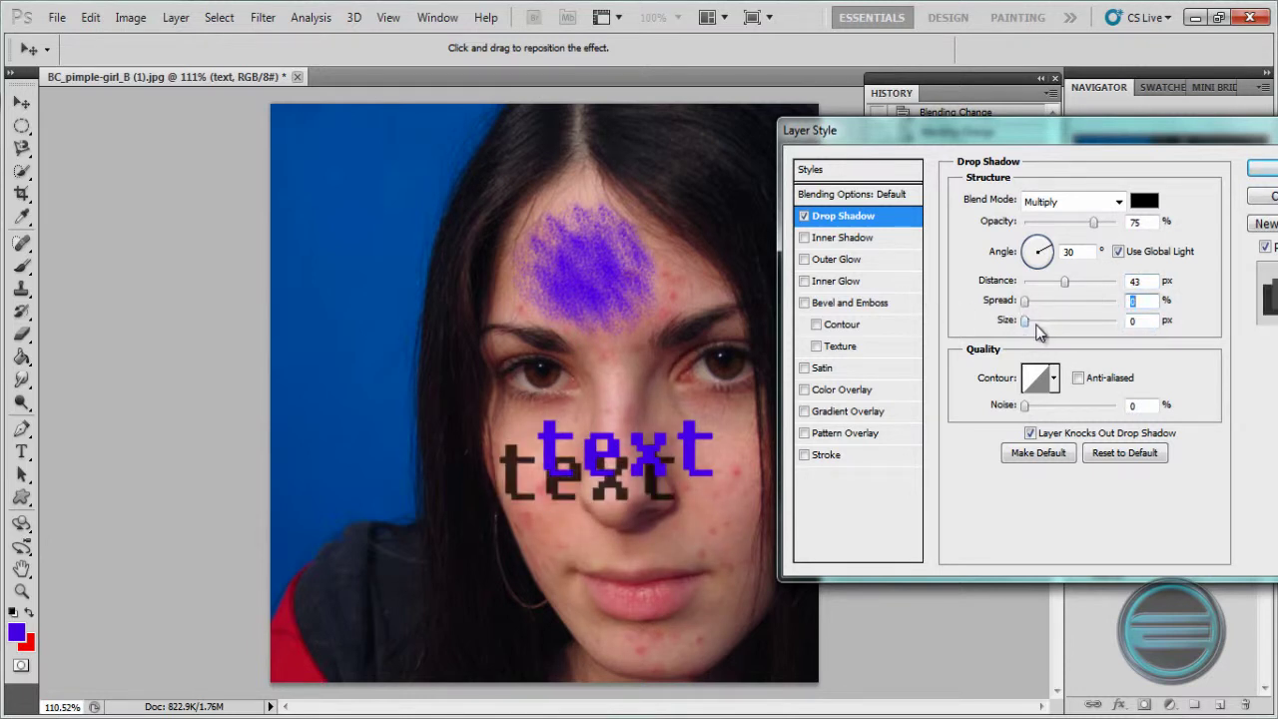
left_click_drag(1035, 322, 993, 320)
mouse_move(1041, 249)
left_mouse_down()
mouse_move(1030, 258)
mouse_move(1041, 239)
left_mouse_up()
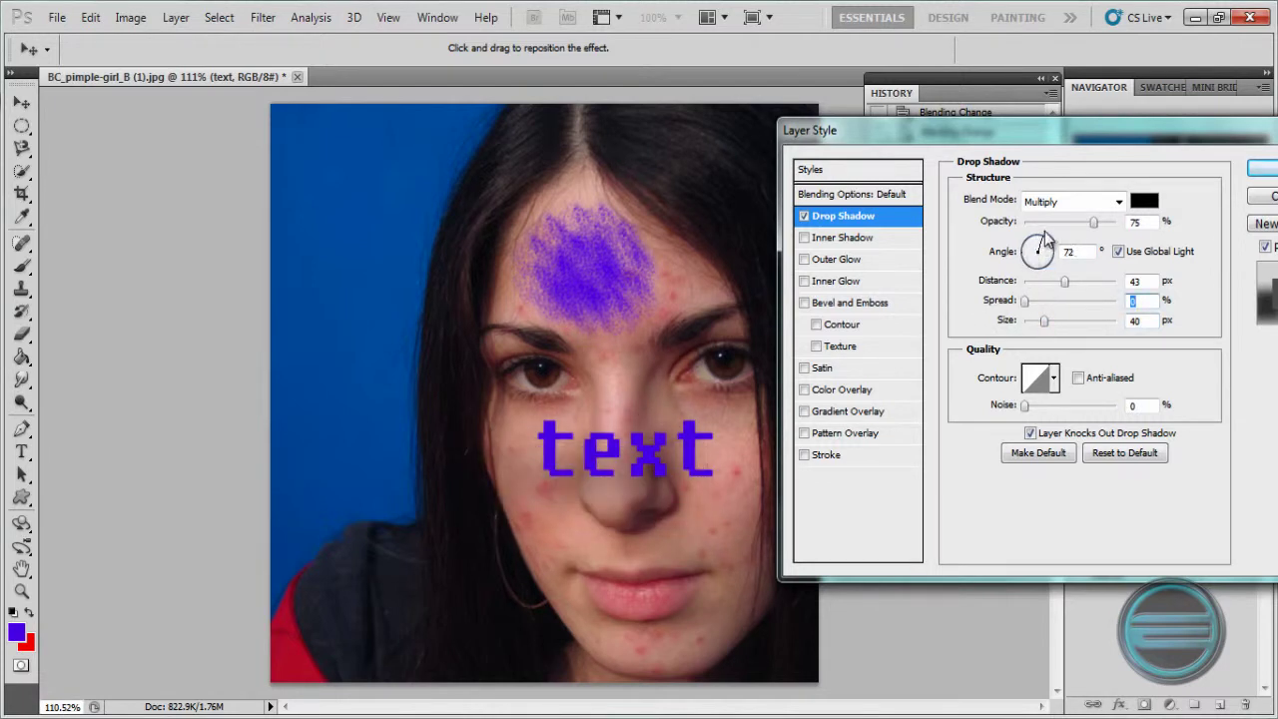
left_click_drag(1043, 322, 1023, 334)
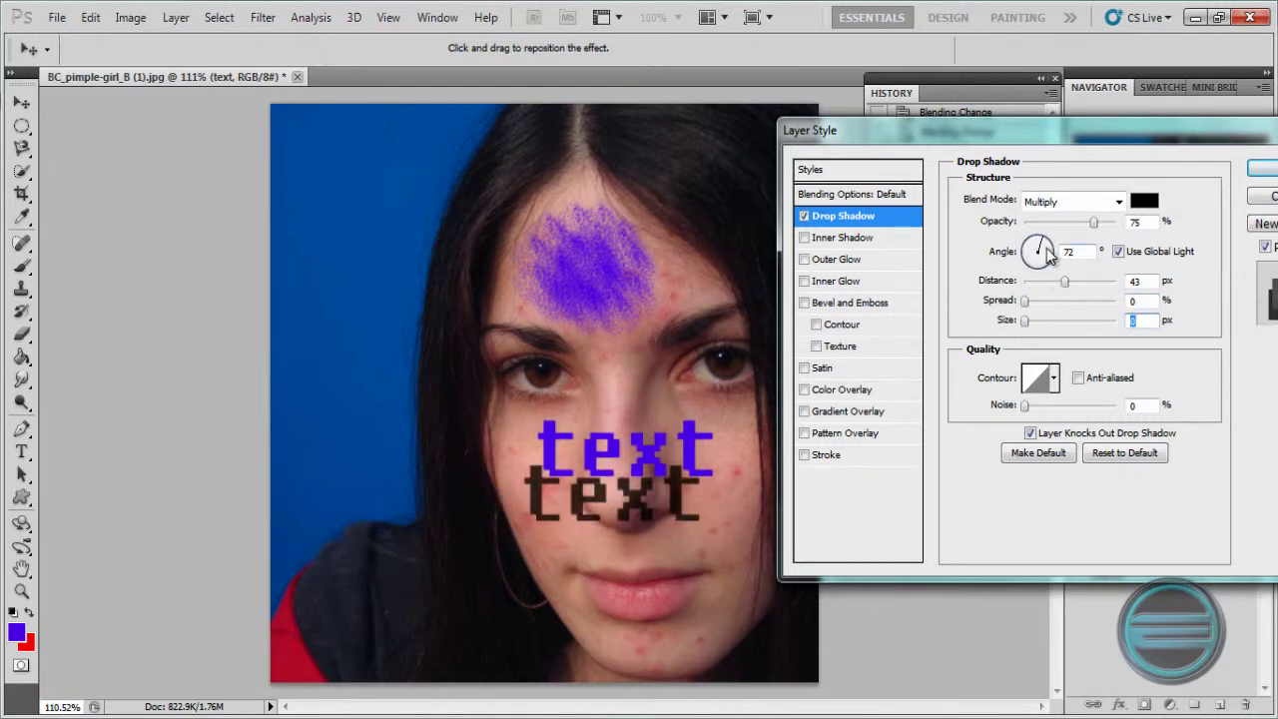
mouse_move(1038, 249)
left_mouse_down()
mouse_move(1030, 270)
mouse_move(1044, 272)
left_mouse_up()
Set the drop shadow's color to pale pink d6bbbb, and keep the Multiply blend mode
left_click(1144, 200)
left_click(898, 223)
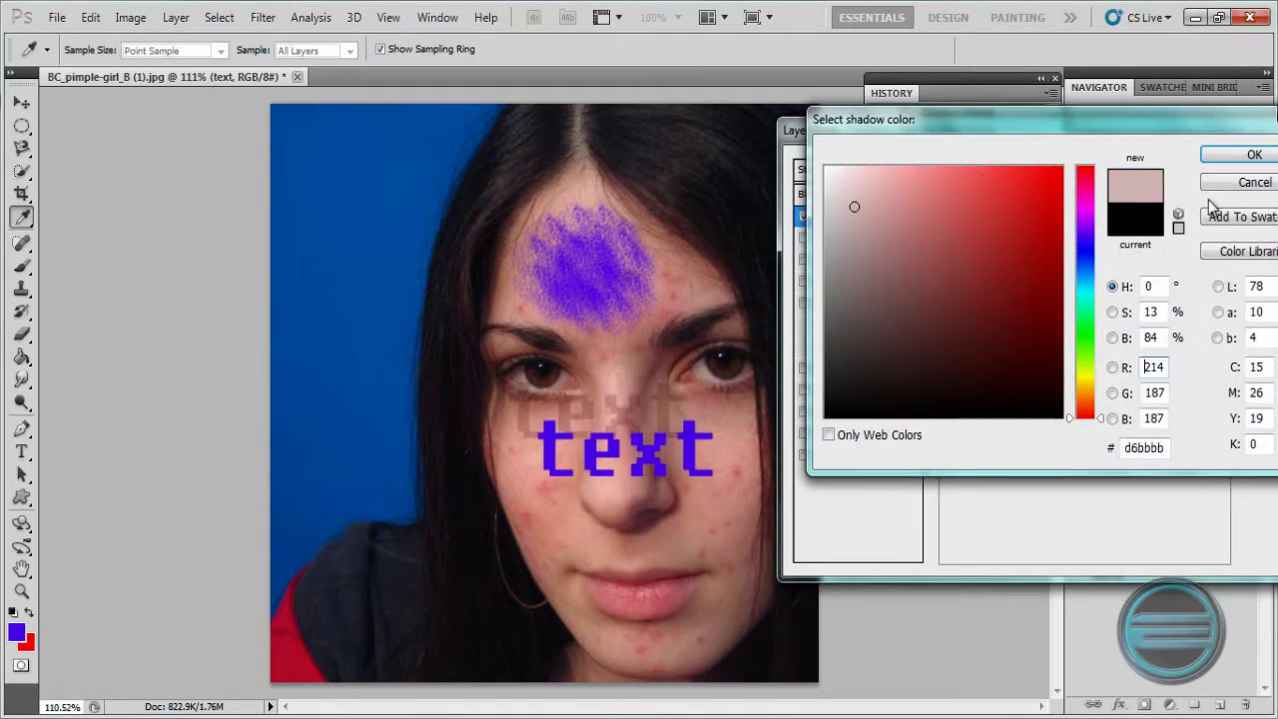
left_click(1250, 155)
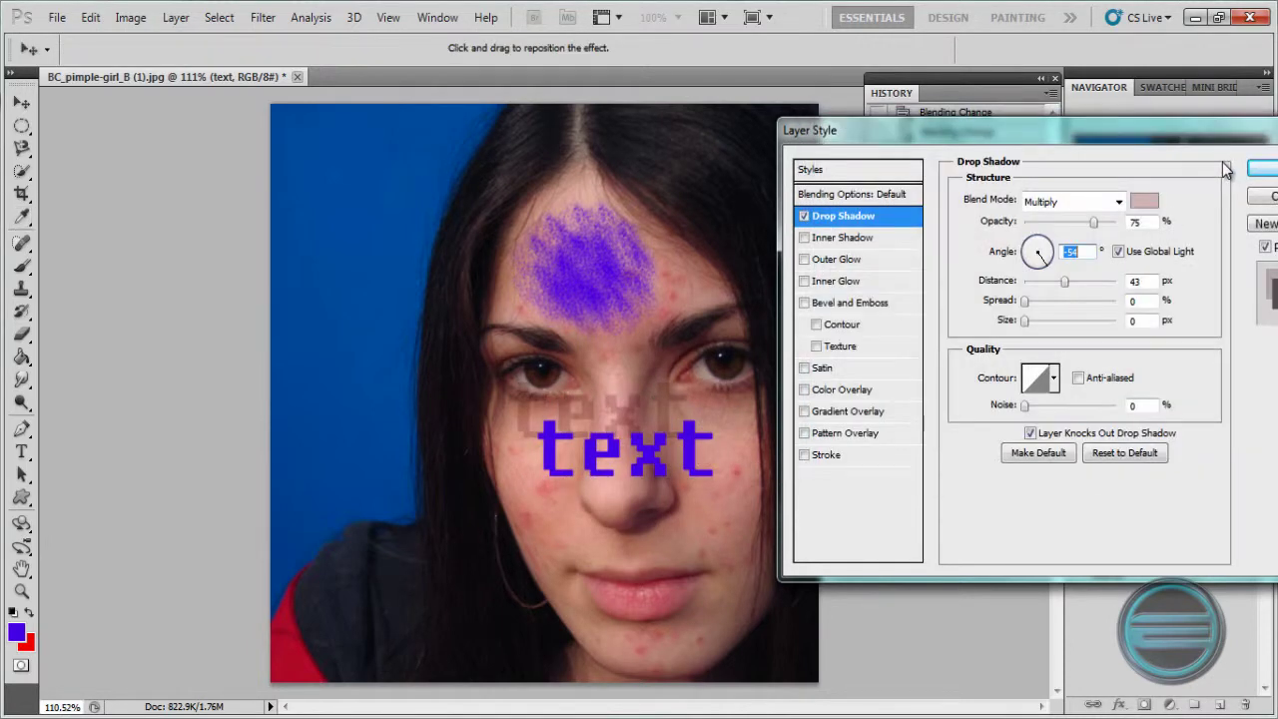
left_click(1119, 203)
left_click(1119, 203)
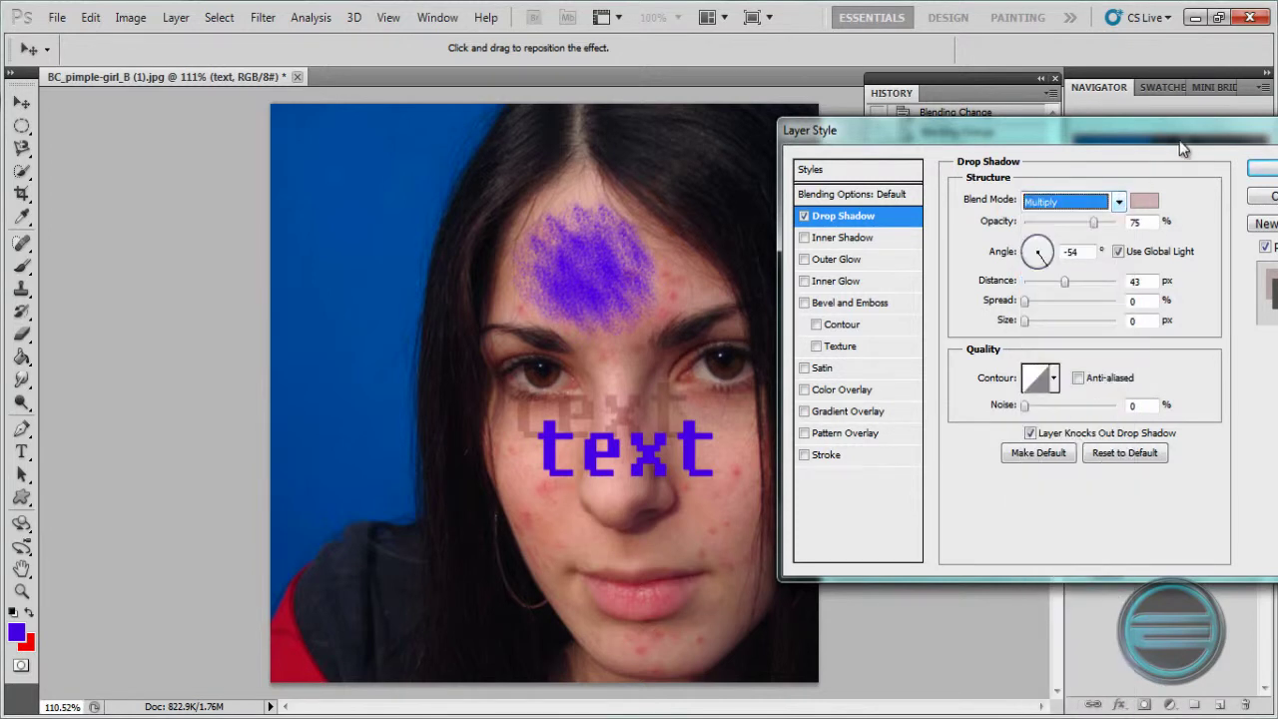
Try an Inner Shadow on the text, and turn it off
mouse_move(1182, 137)
left_mouse_down()
mouse_move(1116, 135)
mouse_move(1161, 141)
left_mouse_up()
left_click(1023, 167)
left_click(771, 230)
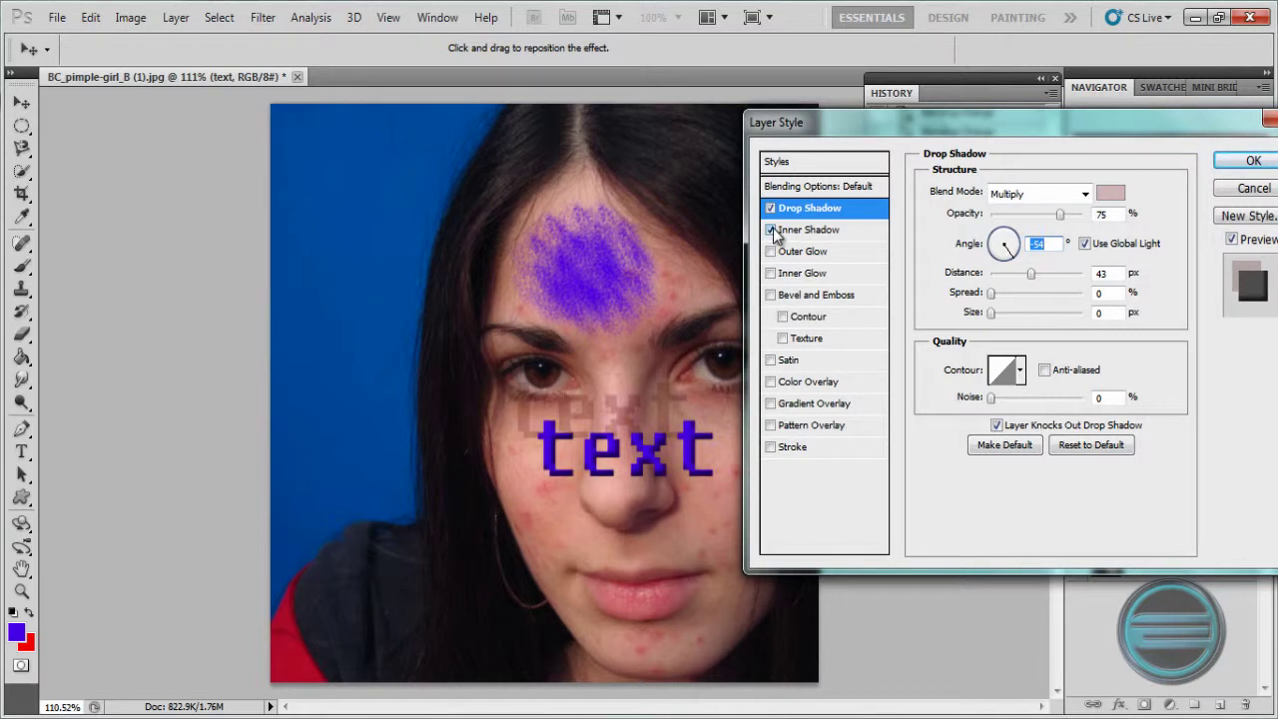
left_click(771, 230)
Add an Outer Glow to the text with 17% spread and a size of 46 px
left_click(770, 252)
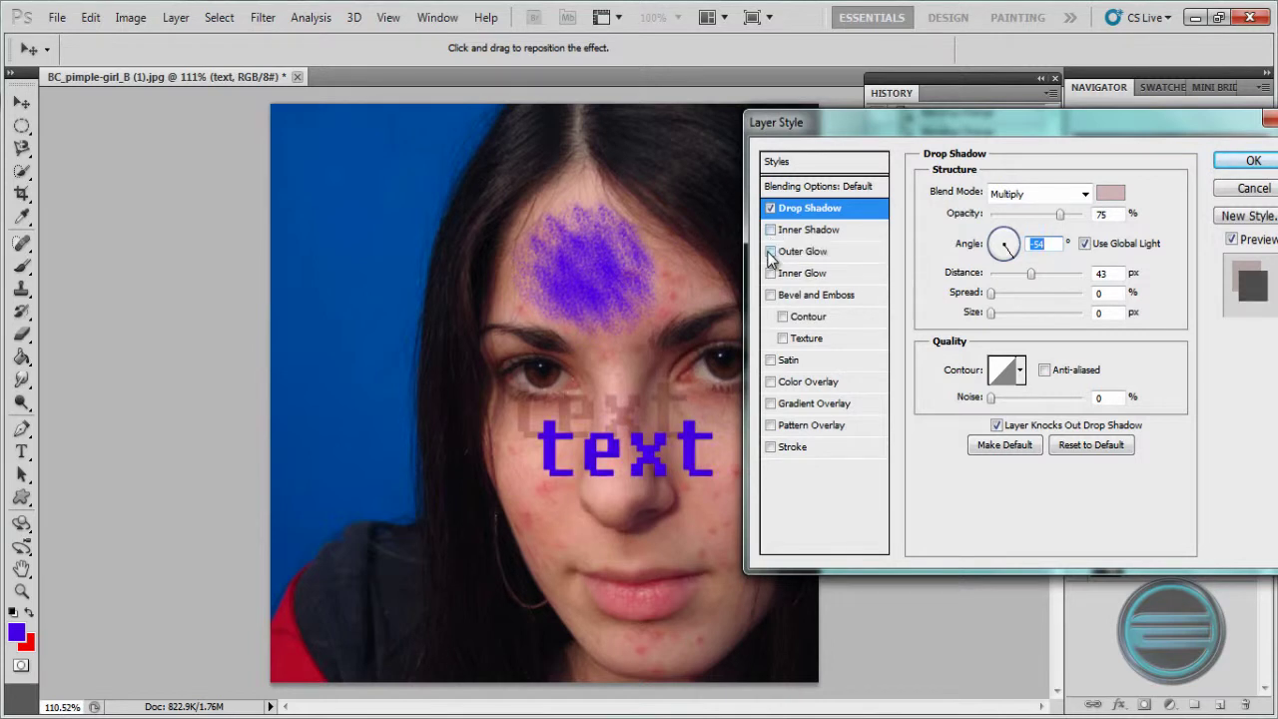
left_click(804, 252)
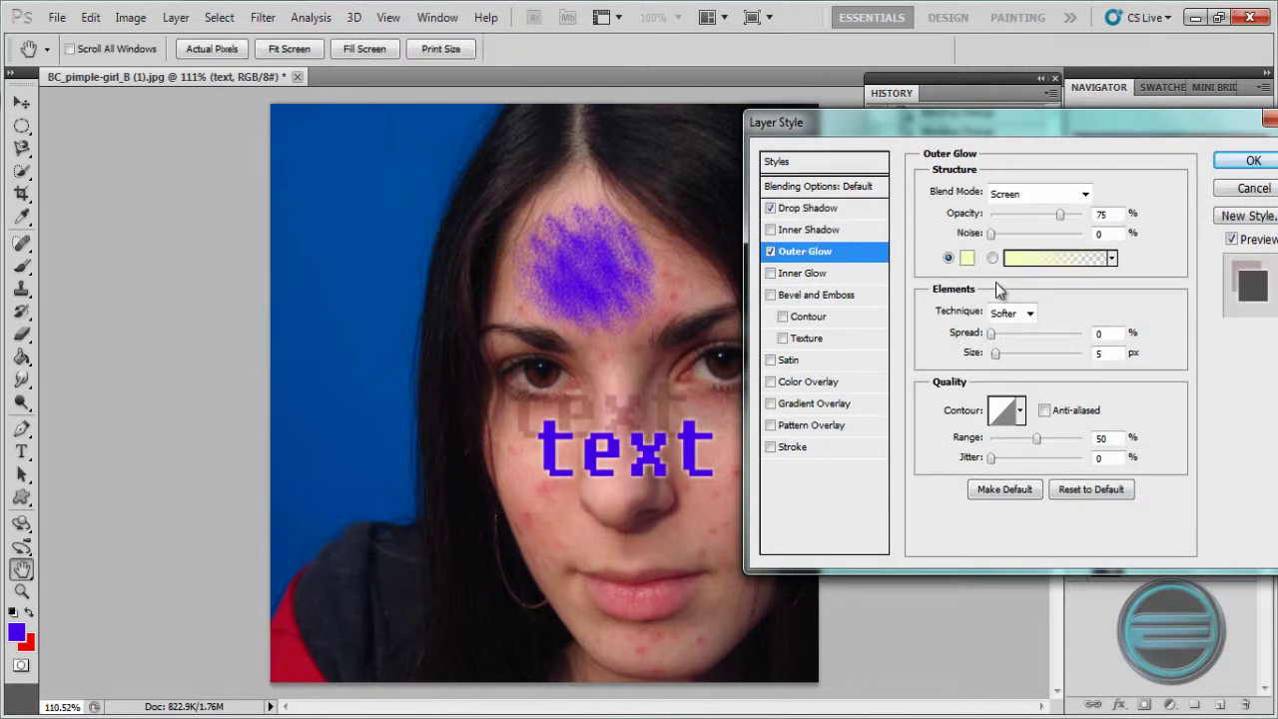
left_click_drag(988, 233, 987, 234)
left_click_drag(990, 333, 1010, 355)
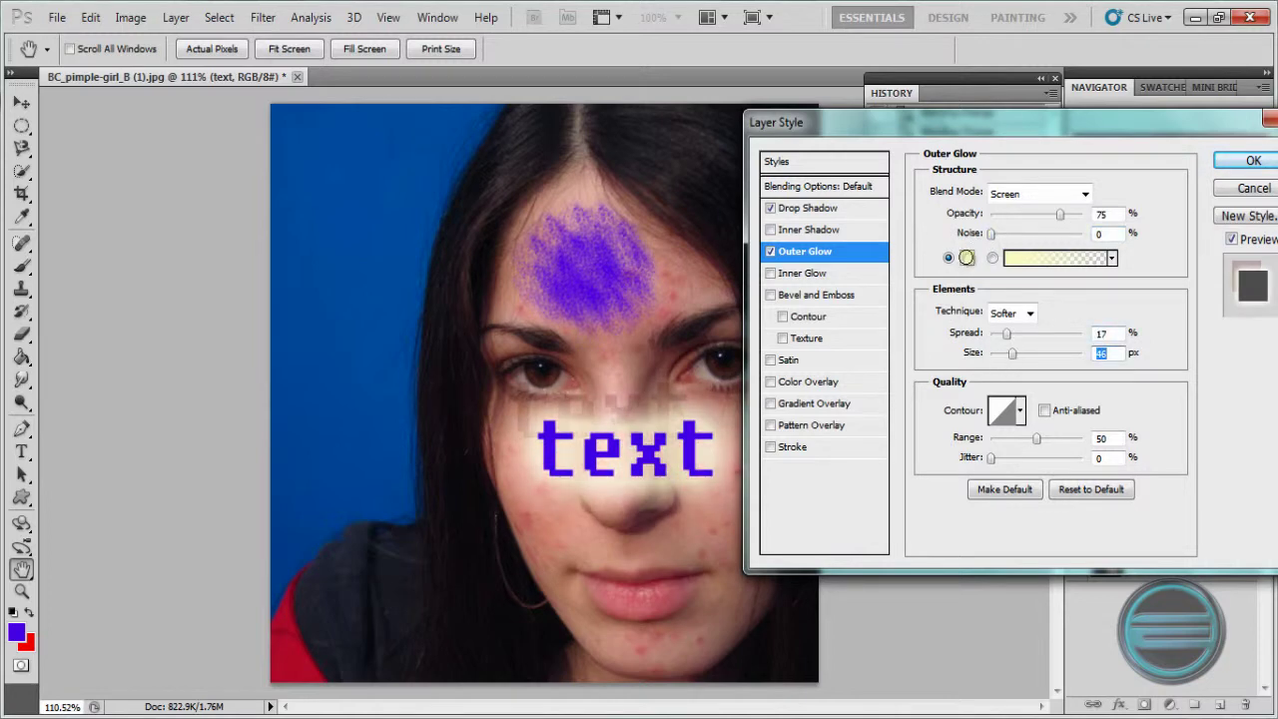
Change the outer glow's color to a saturated yellow
left_click(966, 257)
left_click(1088, 266)
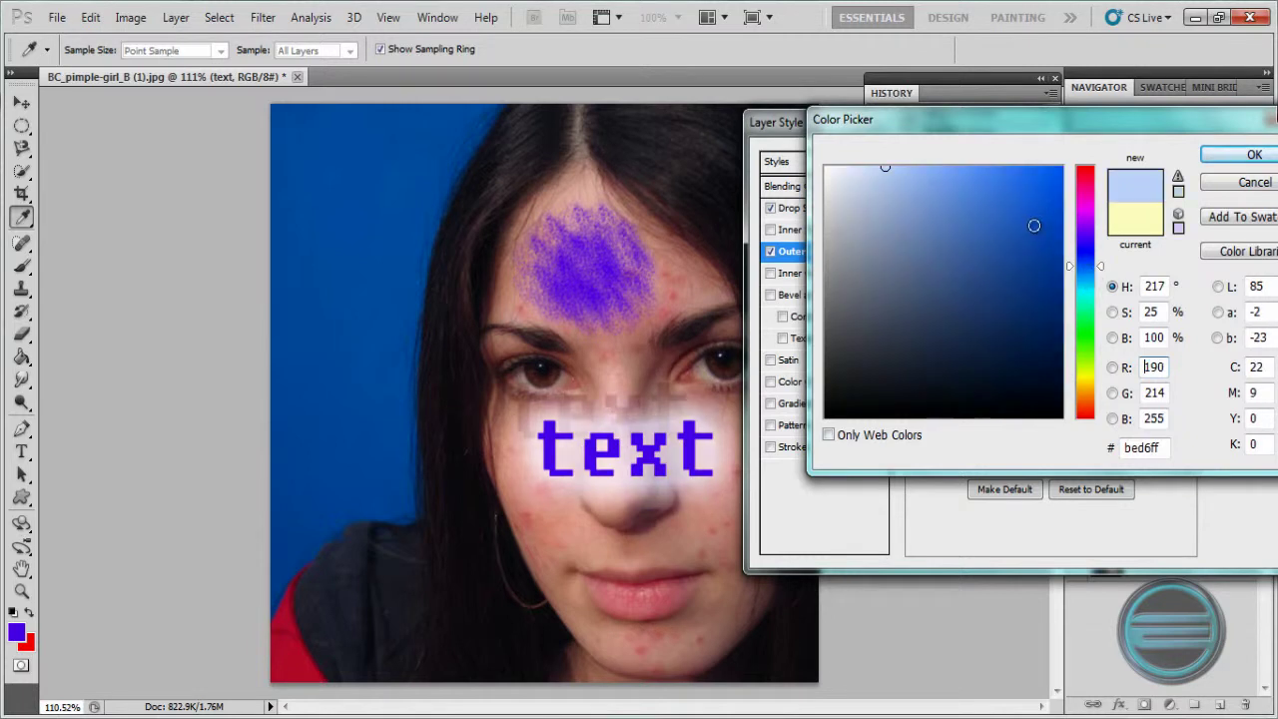
left_click_drag(1087, 365, 1088, 380)
left_click_drag(990, 179, 1065, 164)
left_click(1226, 157)
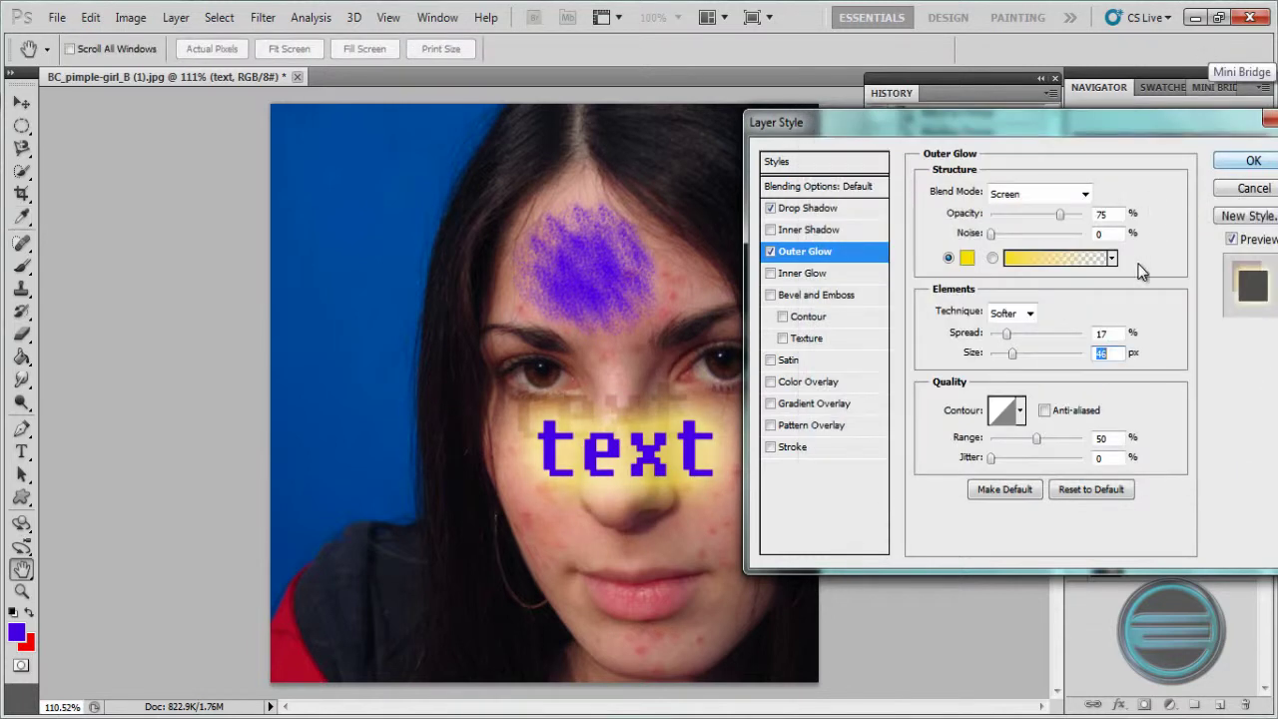
Add Bevel and Emboss to the text with size 6 px, soften 2 px, angle -15° and altitude 5°
left_click(770, 294)
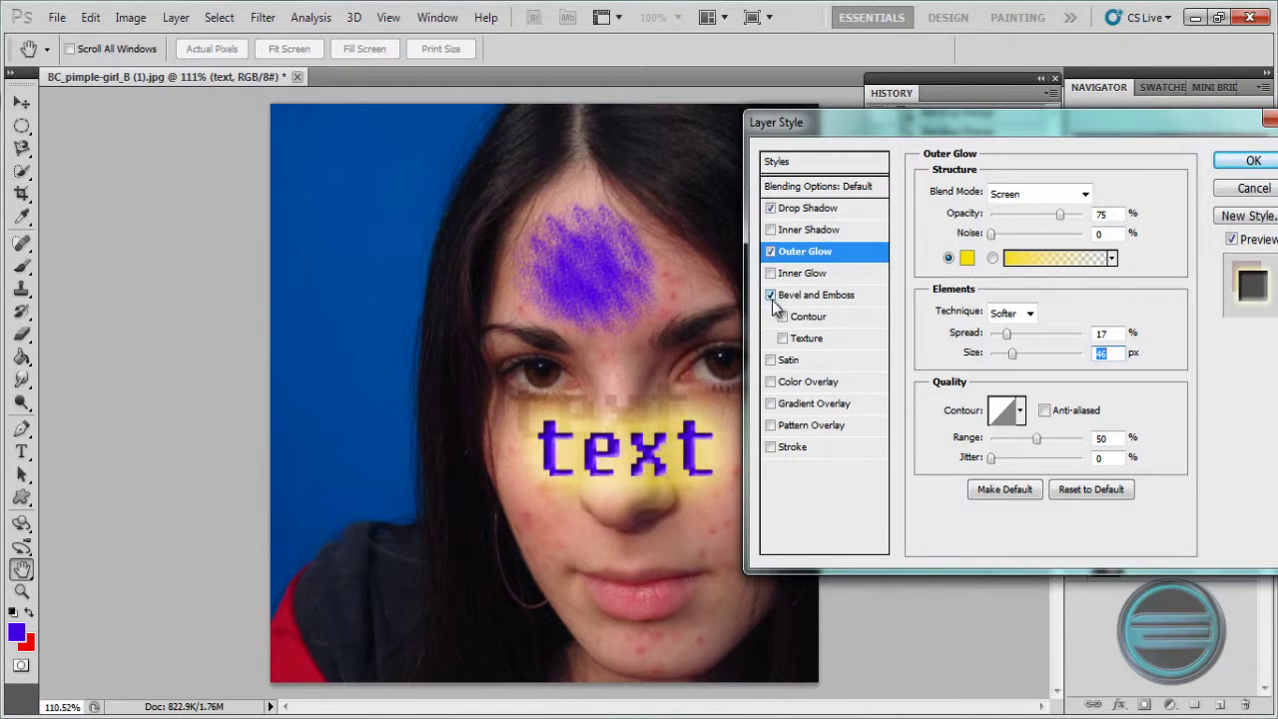
left_click(804, 296)
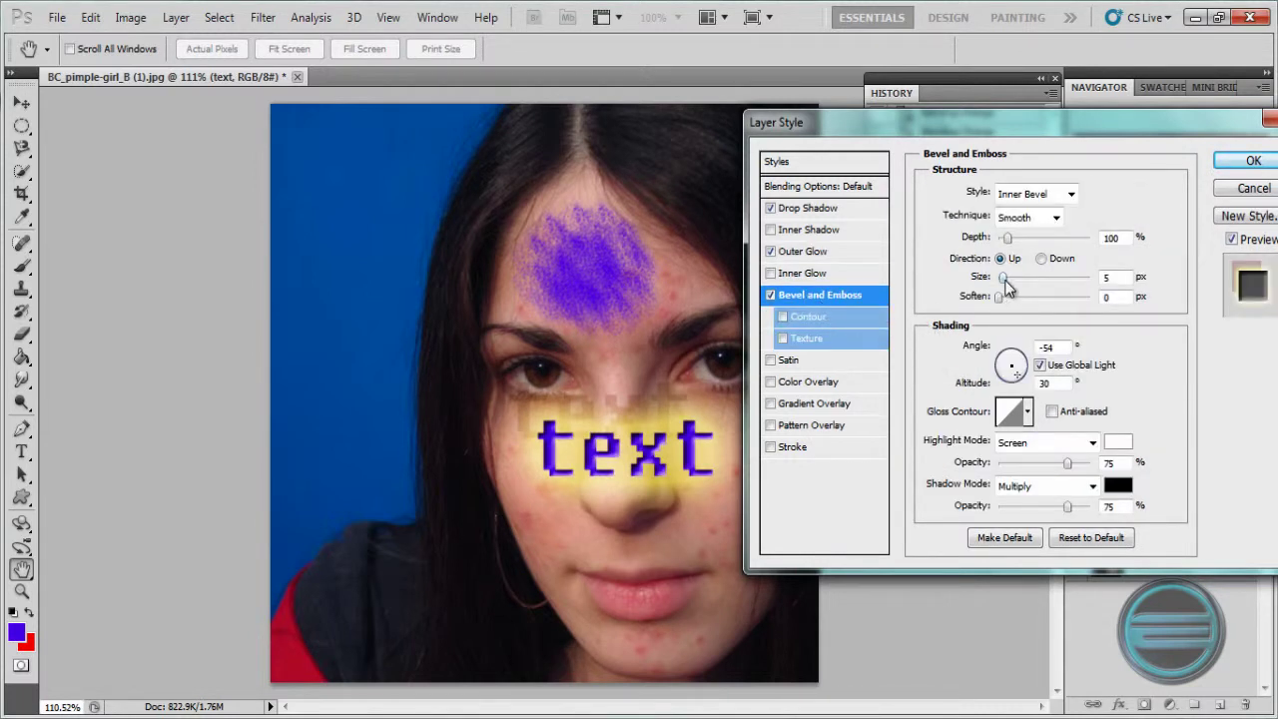
left_click_drag(1002, 277, 1012, 301)
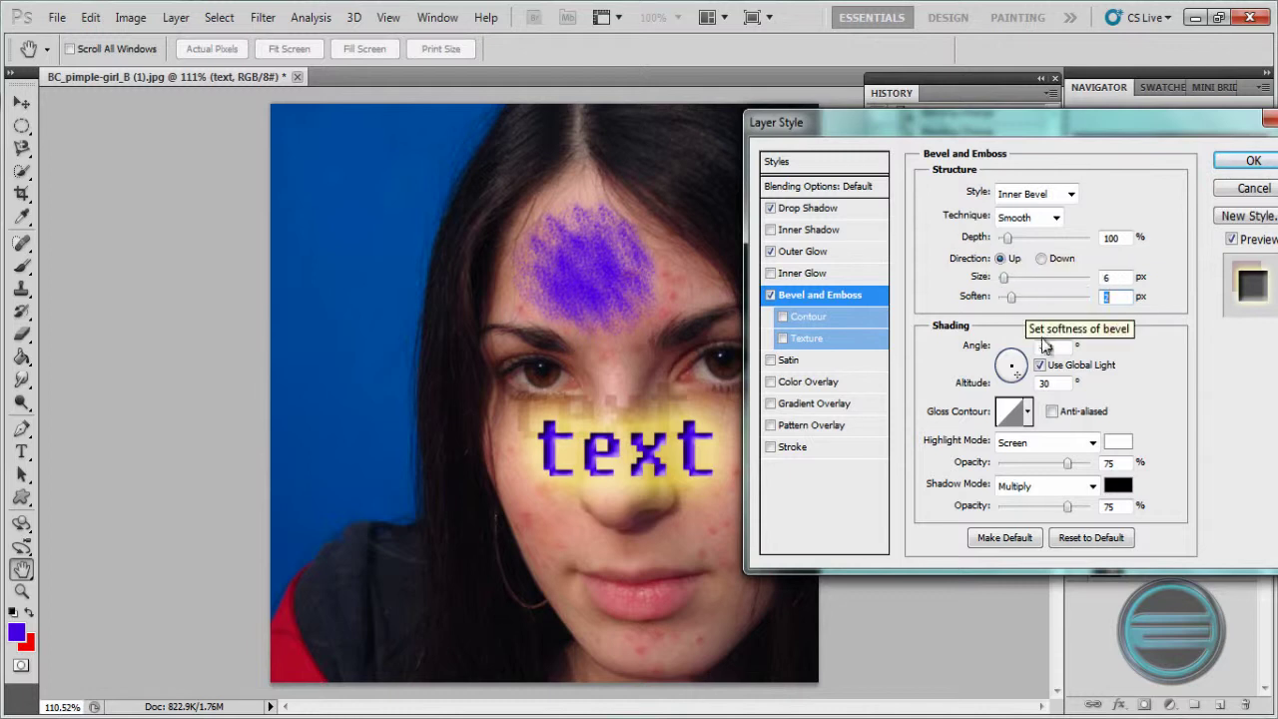
left_click_drag(1018, 370, 1023, 362)
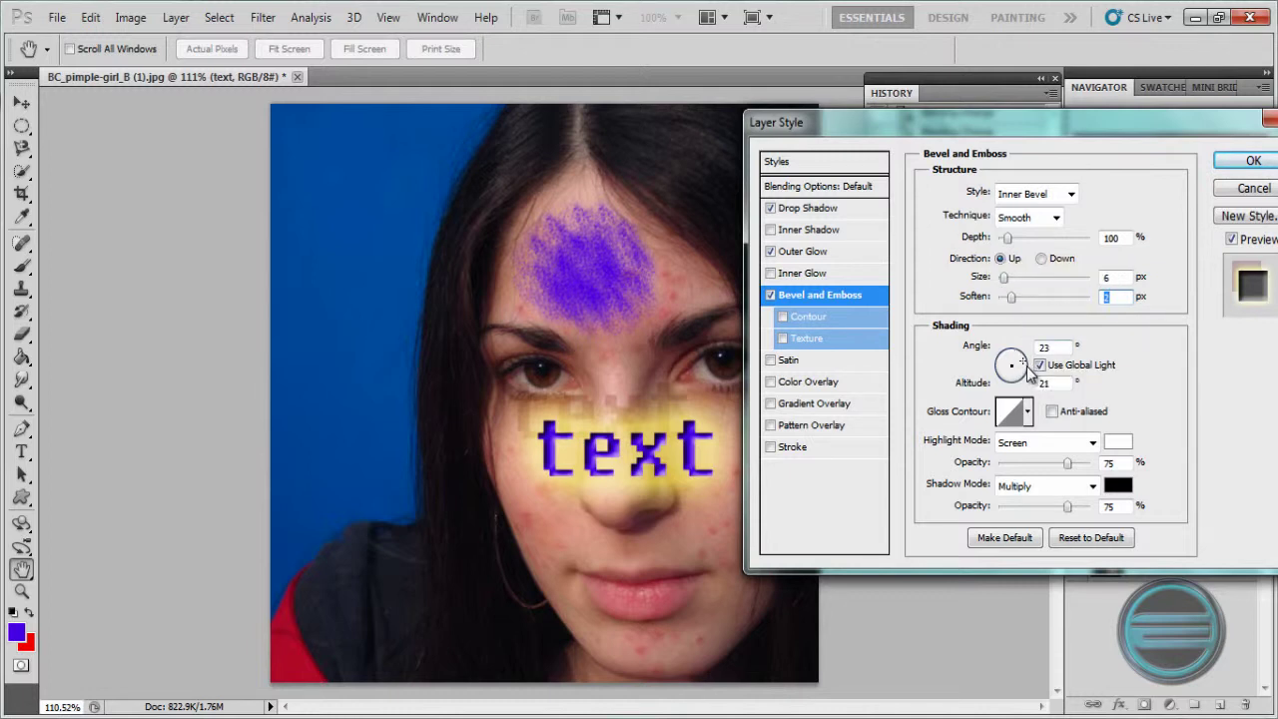
Add Satin and a Pattern Overlay to the text, trying several patterns and picking the black one with white speckles
left_click(771, 360)
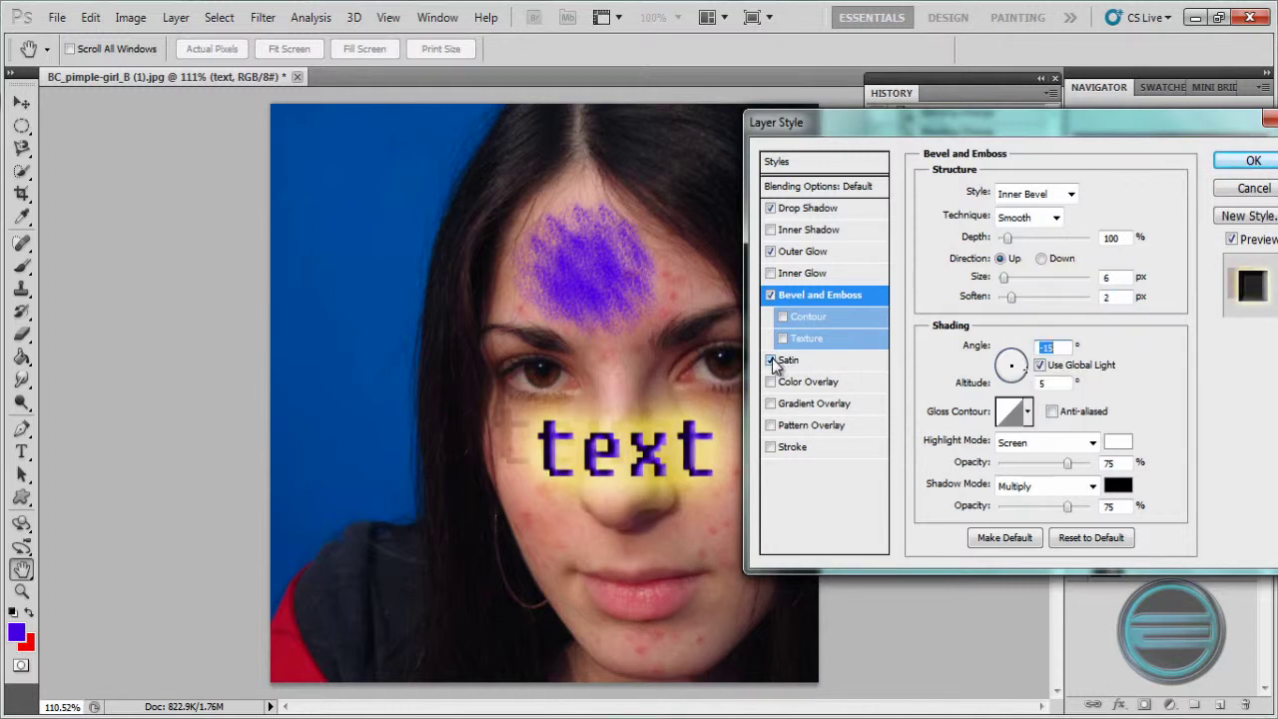
left_click(771, 425)
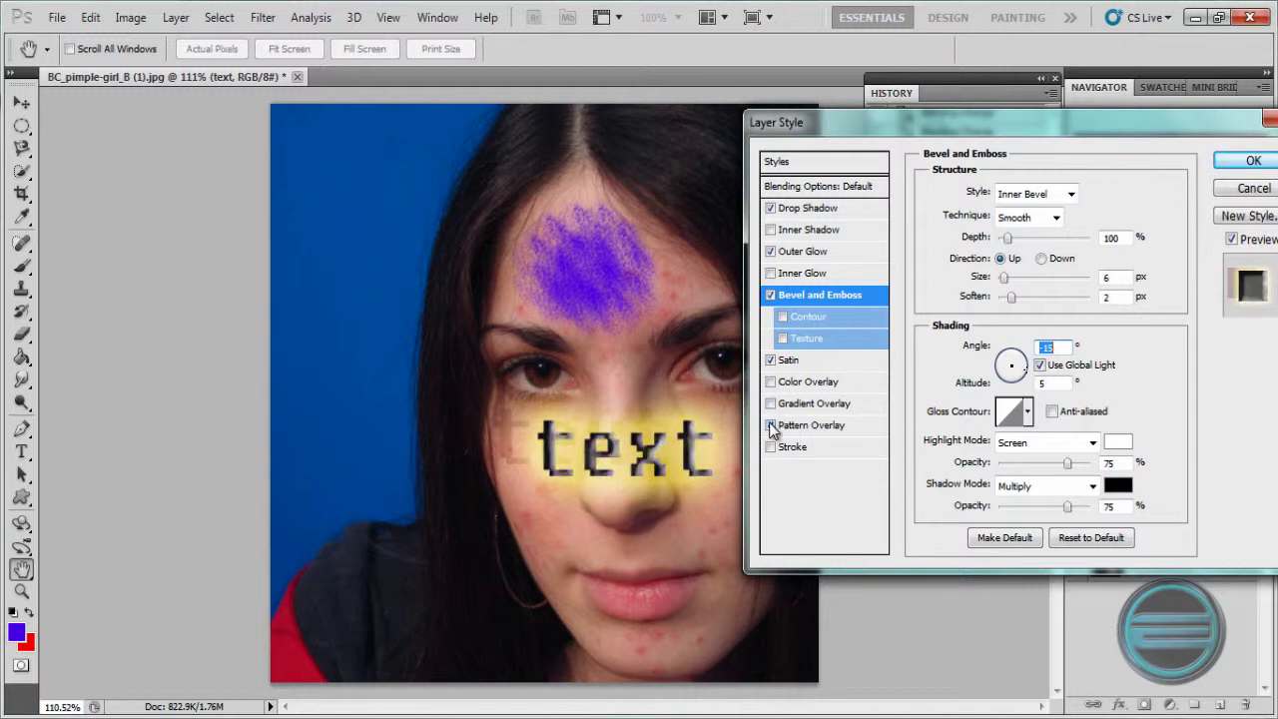
left_click(787, 430)
left_click(1031, 250)
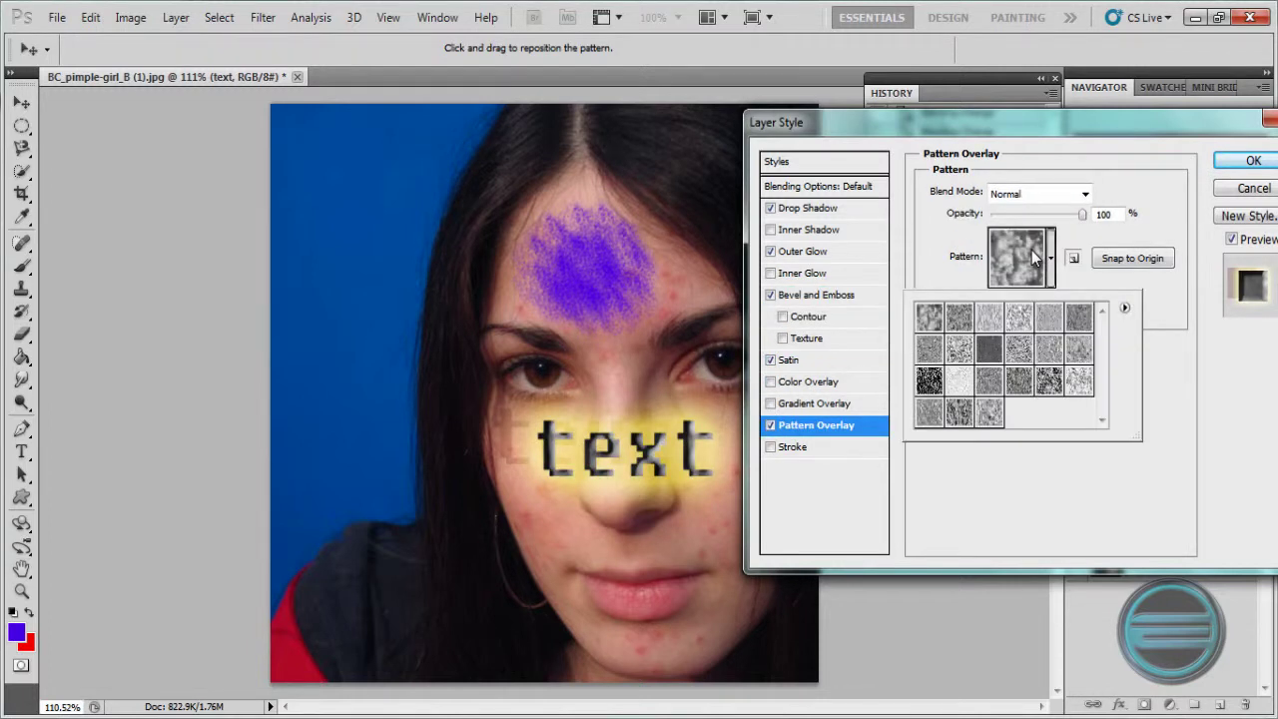
left_click(988, 351)
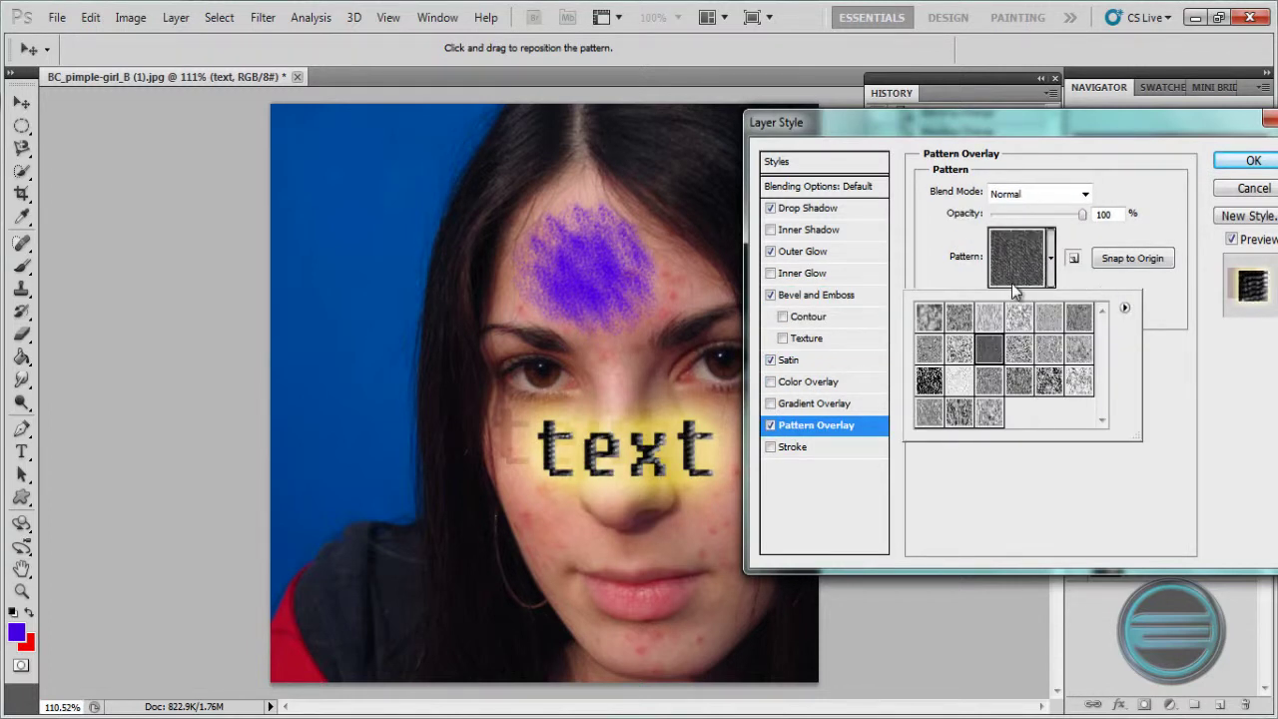
left_click(931, 320)
left_click(930, 352)
left_click(929, 380)
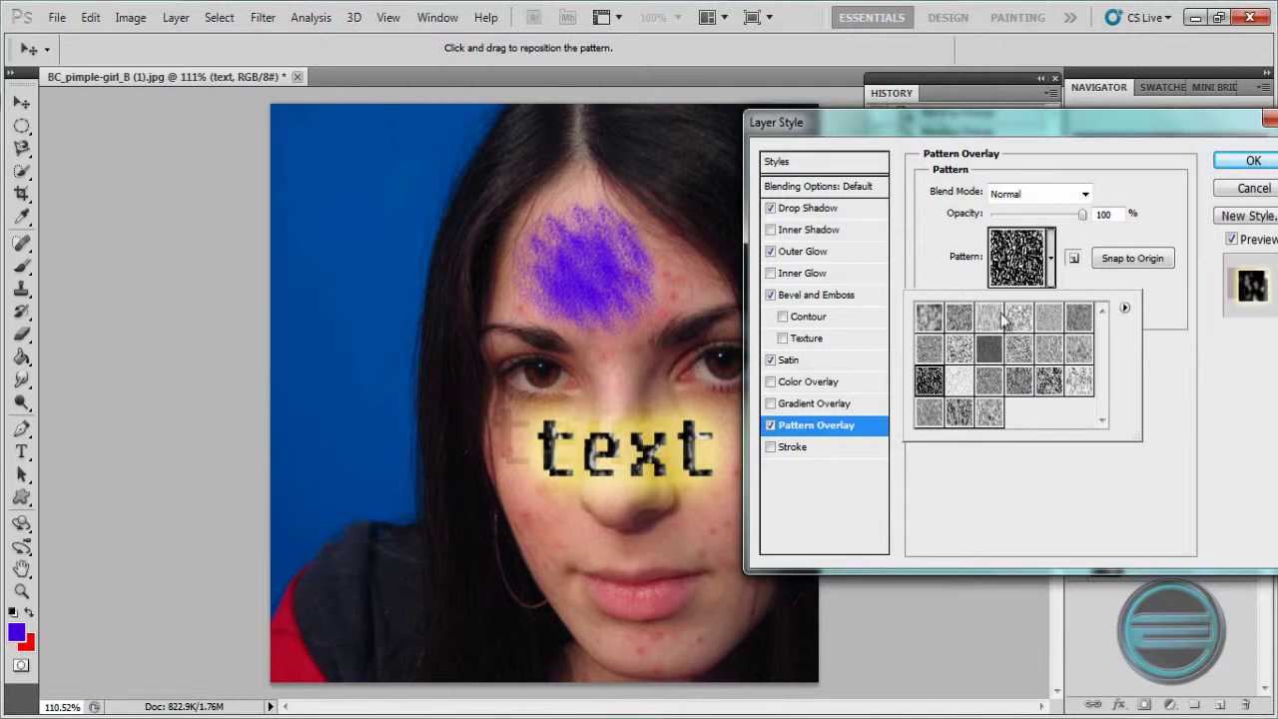
left_click(1176, 215)
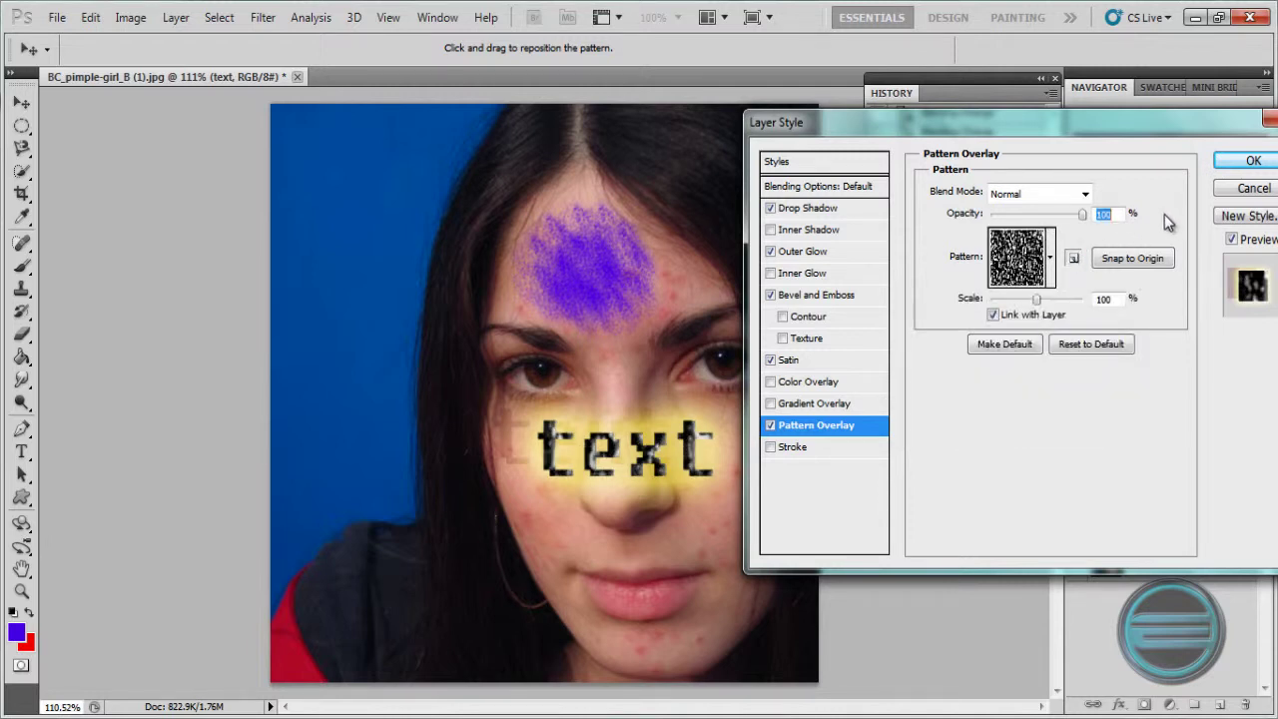
Look through the available pattern libraries, and set the pattern overlay's scale to 23%
left_click(1049, 259)
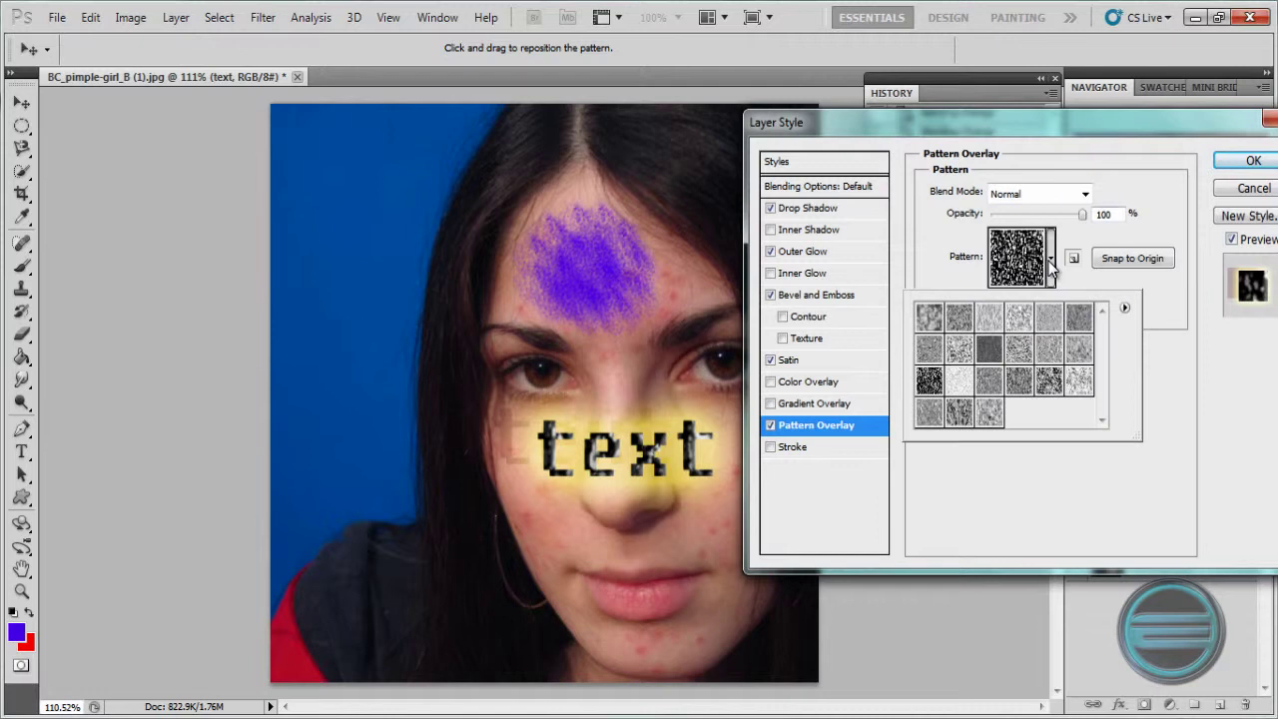
left_click(1126, 309)
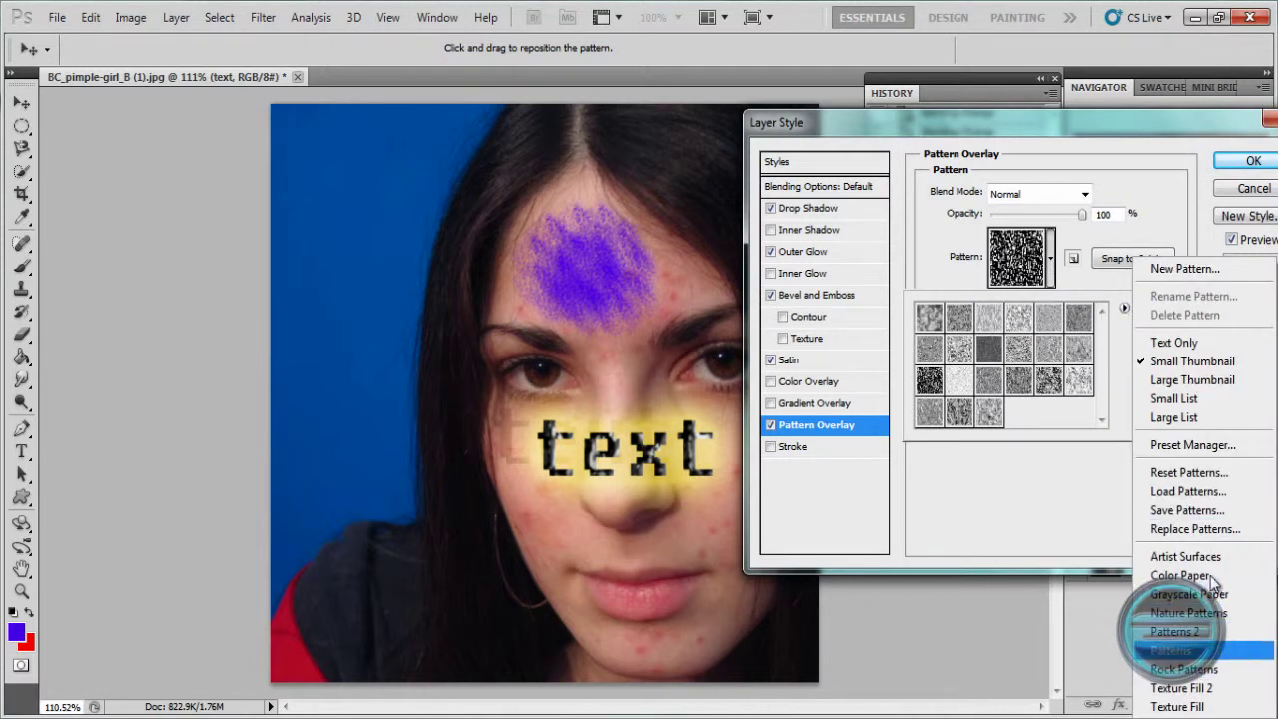
left_click_drag(1036, 299, 1002, 305)
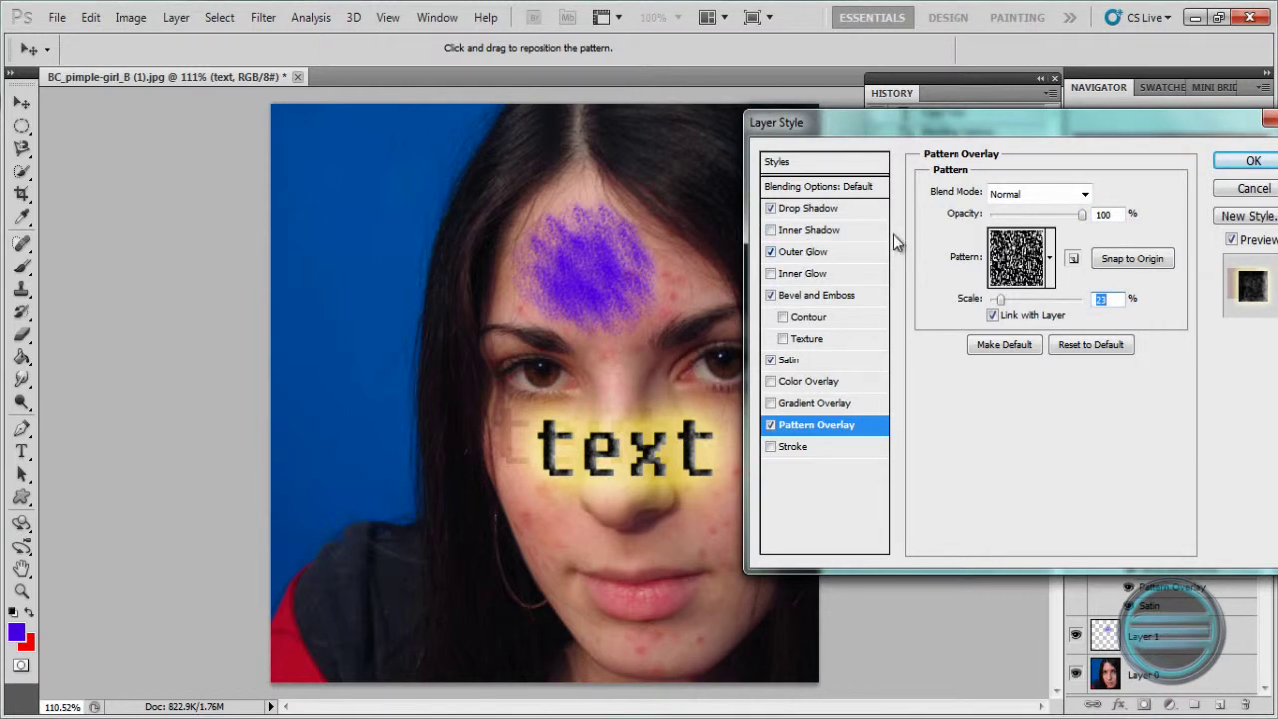
Add a black outside Stroke to the text, adjust its size, and apply the layer style
left_click(772, 449)
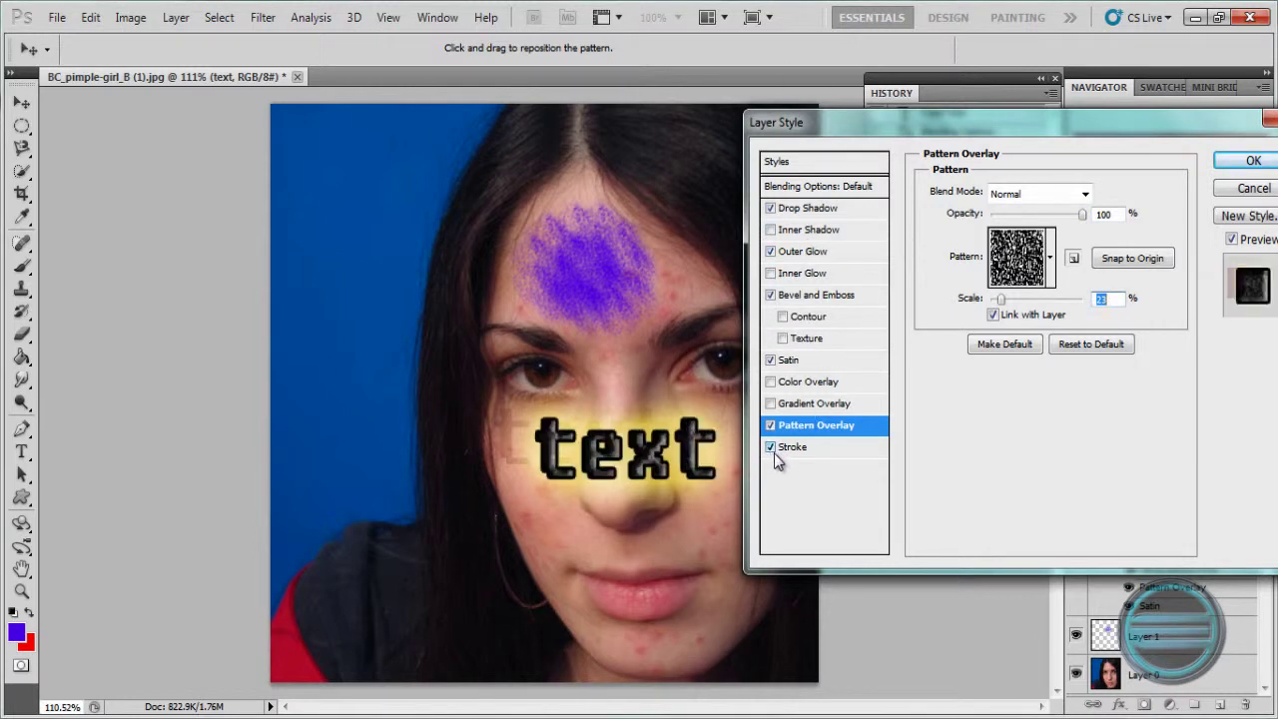
left_click(799, 453)
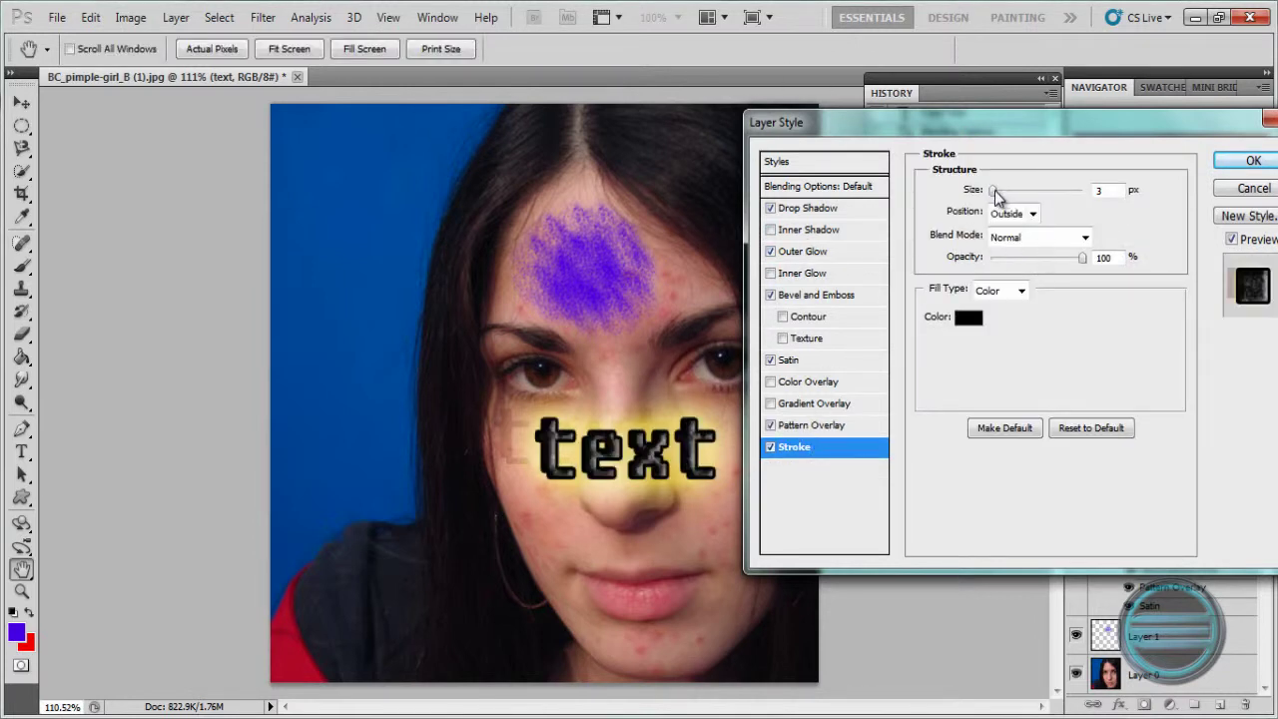
mouse_move(992, 191)
left_mouse_down()
mouse_move(1018, 192)
mouse_move(996, 205)
left_mouse_up()
left_click(1226, 162)
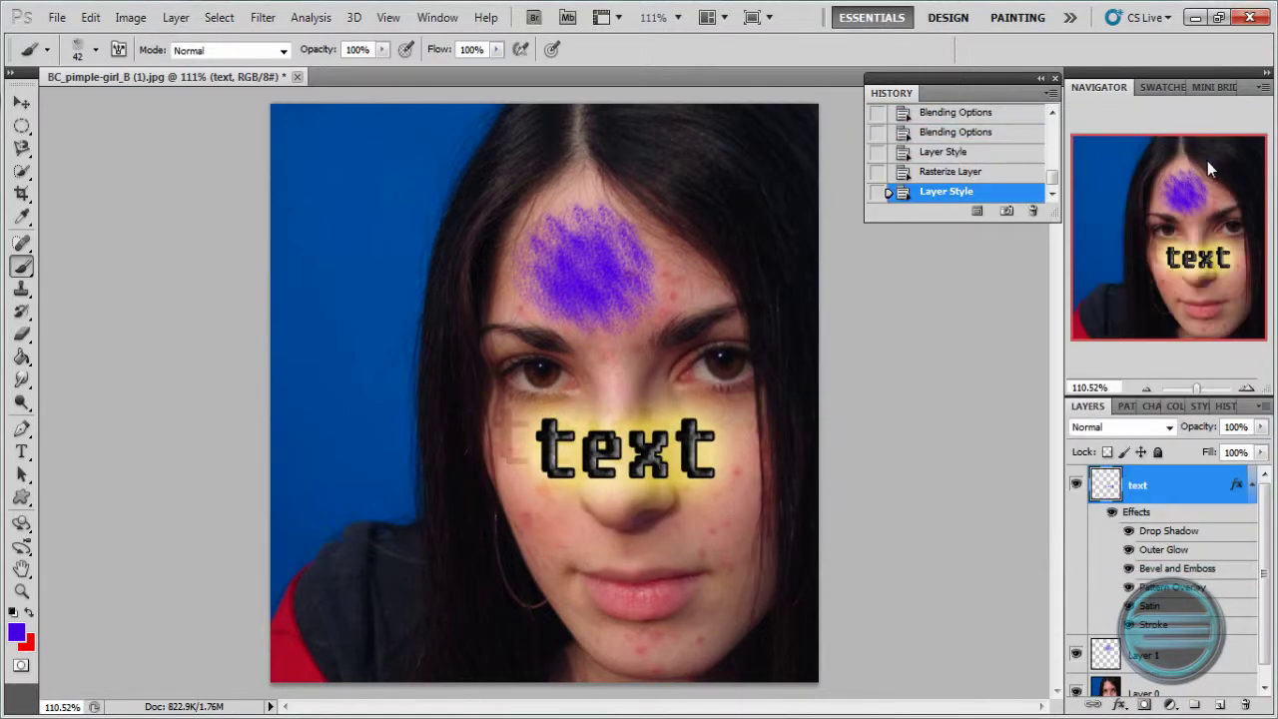